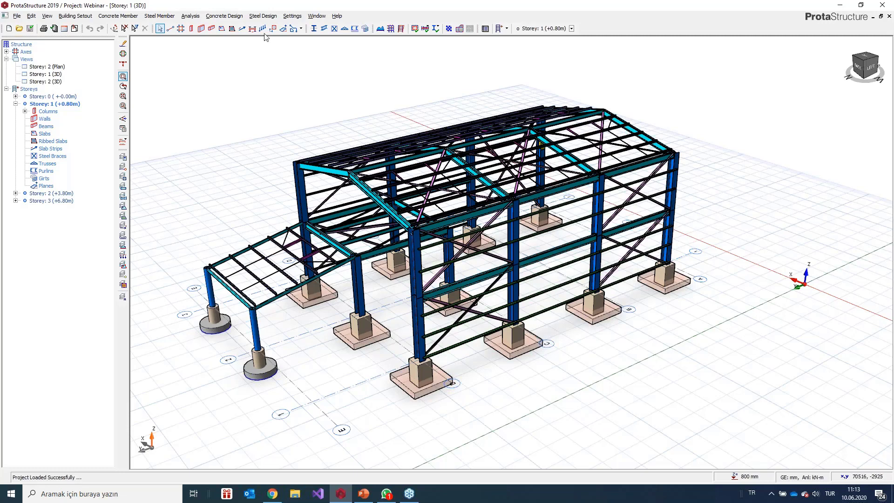
Step: Load the building model into ProtaSteel and close the import error log
{"action": "left_click", "coordinate": [263, 16]}
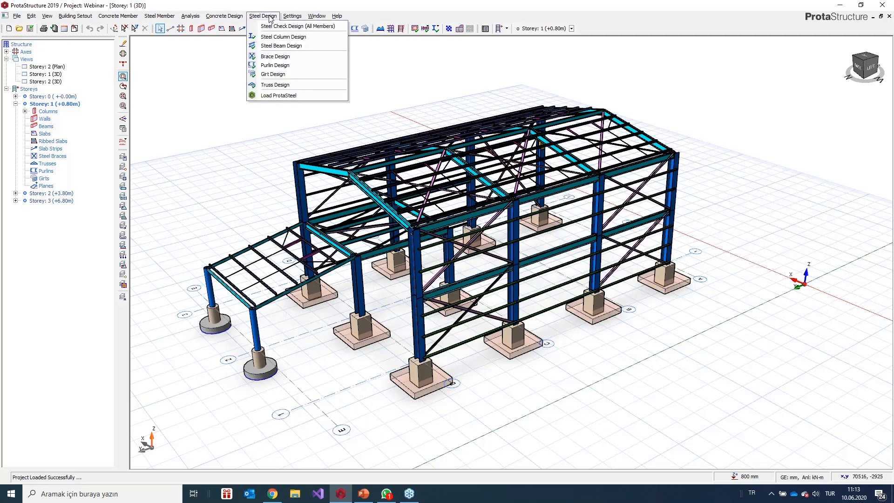
{"action": "left_click", "coordinate": [282, 96]}
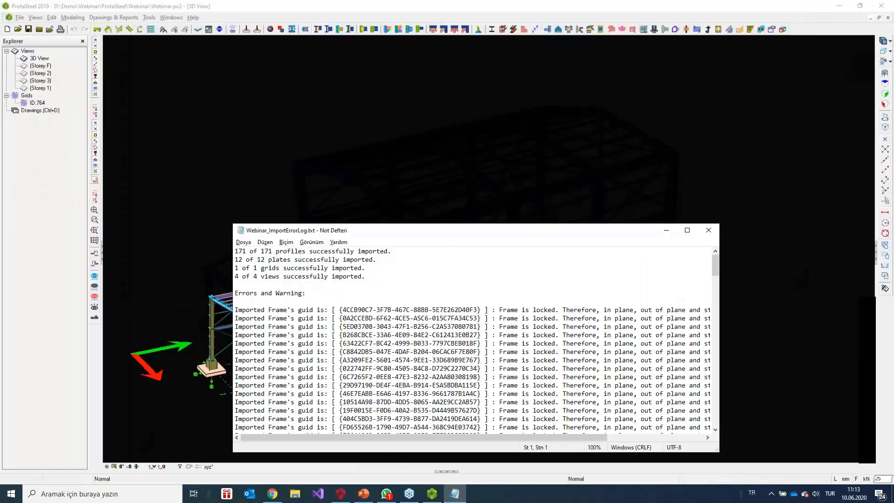
{"action": "left_click", "coordinate": [709, 230]}
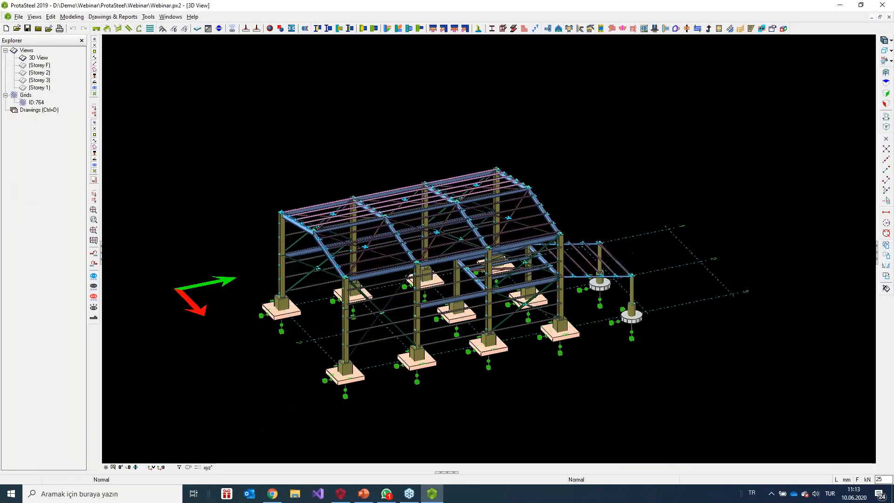
Step: Examine the imported steel structure from several sides, including the roof framing, bracing and round canopy foundations
{"action": "scroll", "coordinate": [358, 281], "scroll_direction": "up", "scroll_amount": 2}
{"action": "middle_click_drag", "start_coordinate": [358, 281], "coordinate": [444, 212]}
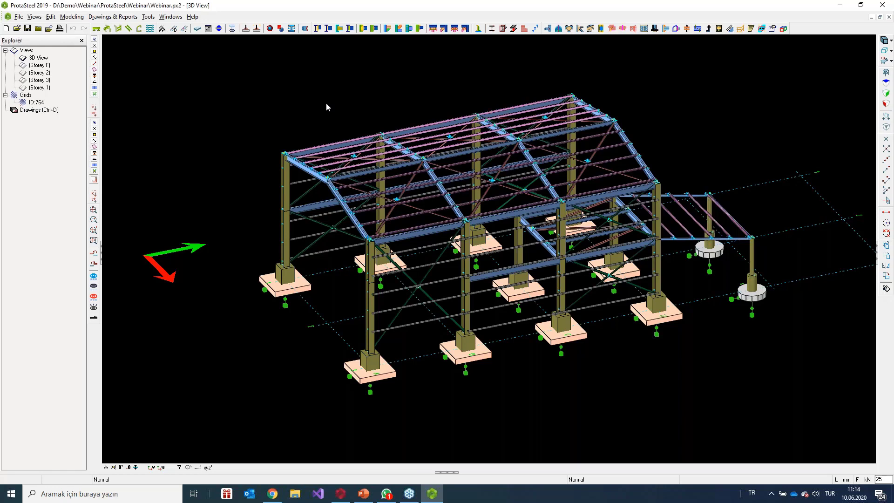
{"action": "scroll", "coordinate": [253, 177], "scroll_direction": "up", "scroll_amount": 5}
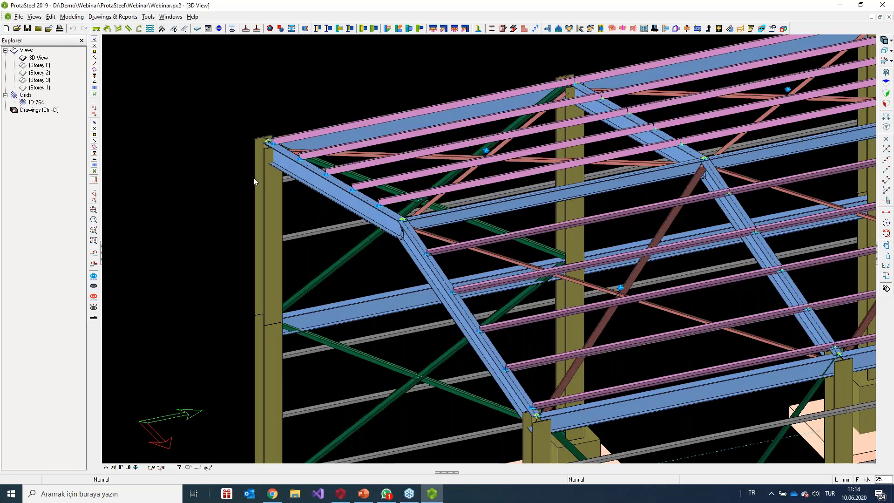
{"action": "scroll", "coordinate": [322, 136], "scroll_direction": "down", "scroll_amount": 3}
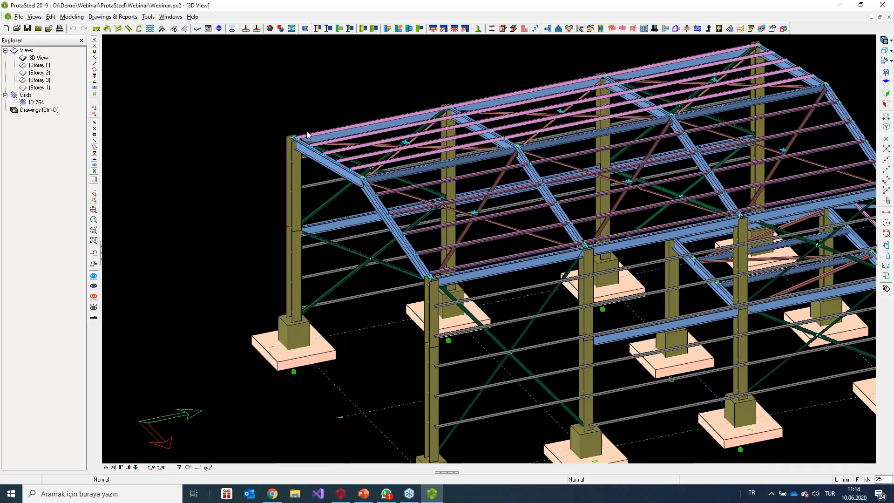
{"action": "scroll", "coordinate": [307, 135], "scroll_direction": "down", "scroll_amount": 2}
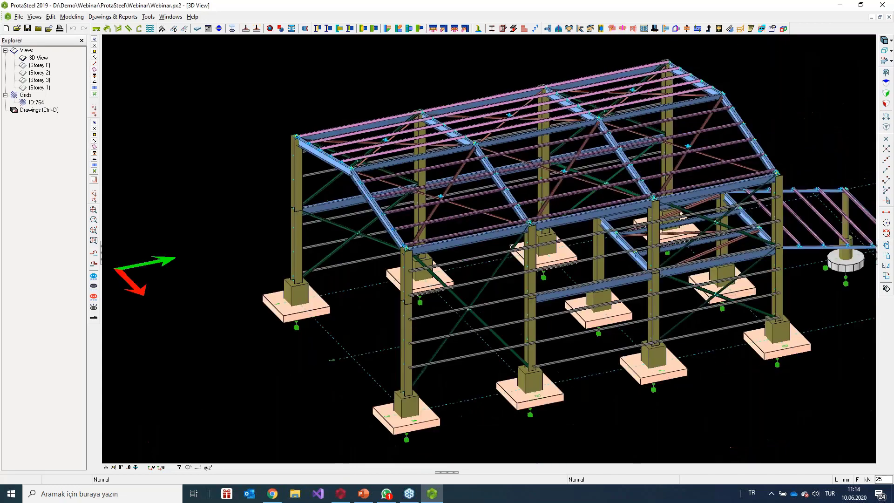
{"action": "scroll", "coordinate": [423, 140], "scroll_direction": "down", "scroll_amount": 3}
{"action": "middle_click_drag", "start_coordinate": [593, 193], "coordinate": [679, 187]}
{"action": "scroll", "coordinate": [678, 185], "scroll_direction": "up", "scroll_amount": 8}
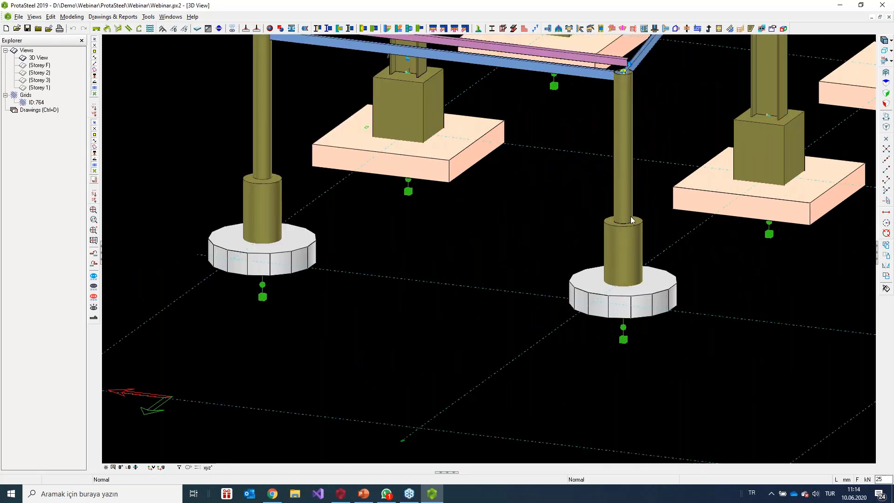
{"action": "scroll", "coordinate": [613, 203], "scroll_direction": "down", "scroll_amount": 5}
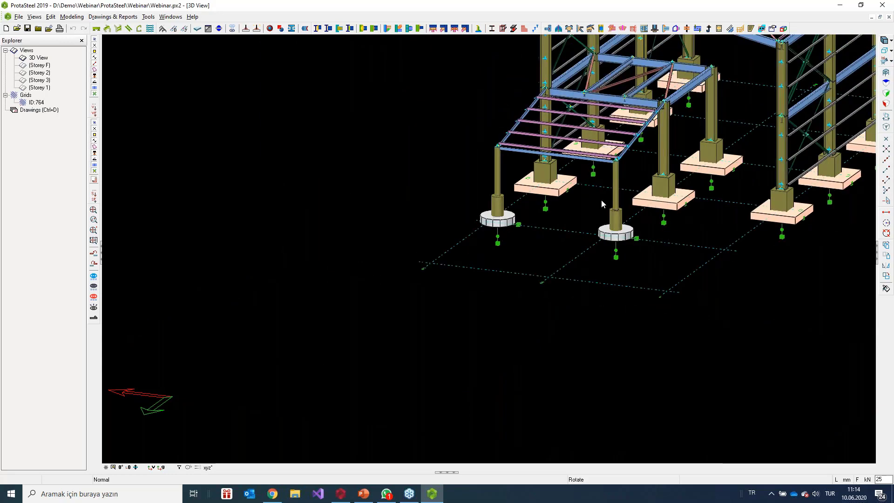
{"action": "middle_click_drag", "start_coordinate": [602, 200], "coordinate": [722, 203]}
{"action": "scroll", "coordinate": [560, 205], "scroll_direction": "down", "scroll_amount": 3}
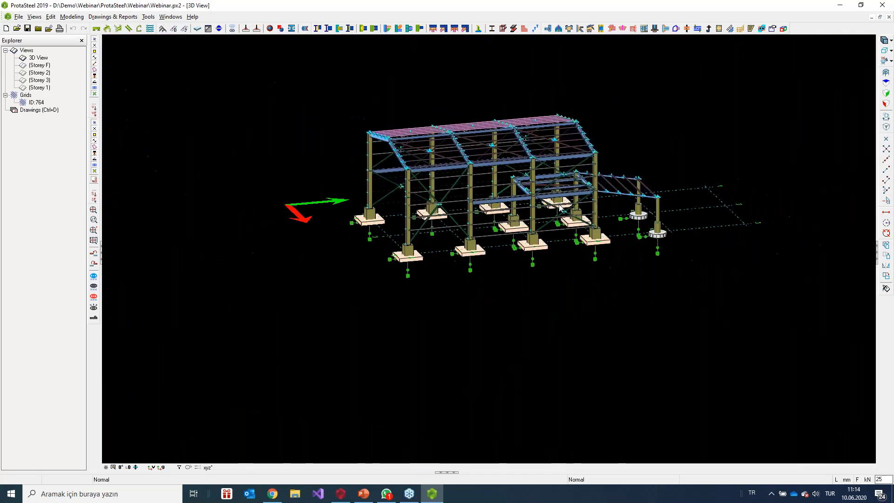
{"action": "mouse_move", "coordinate": [553, 206]}
{"action": "middle_mouse_down"}
{"action": "mouse_move", "coordinate": [599, 204]}
{"action": "mouse_move", "coordinate": [566, 207]}
{"action": "middle_mouse_up"}
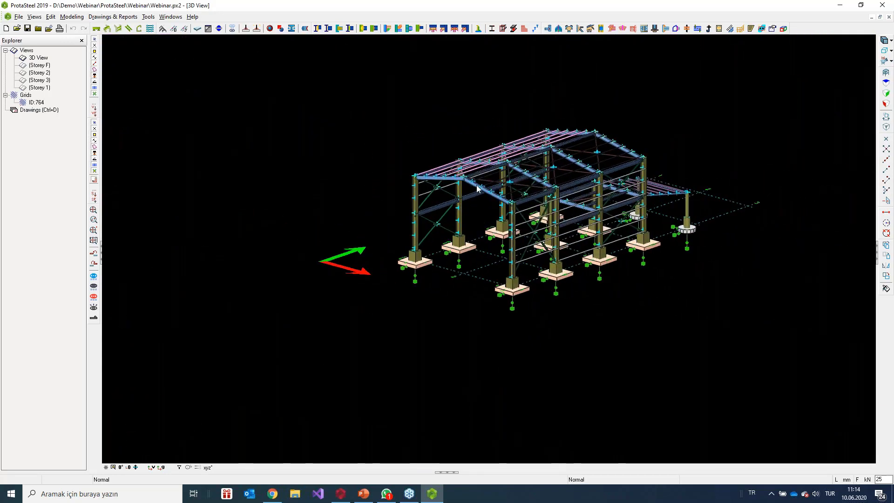
{"action": "scroll", "coordinate": [477, 188], "scroll_direction": "up", "scroll_amount": 3}
{"action": "scroll", "coordinate": [561, 197], "scroll_direction": "up", "scroll_amount": 3}
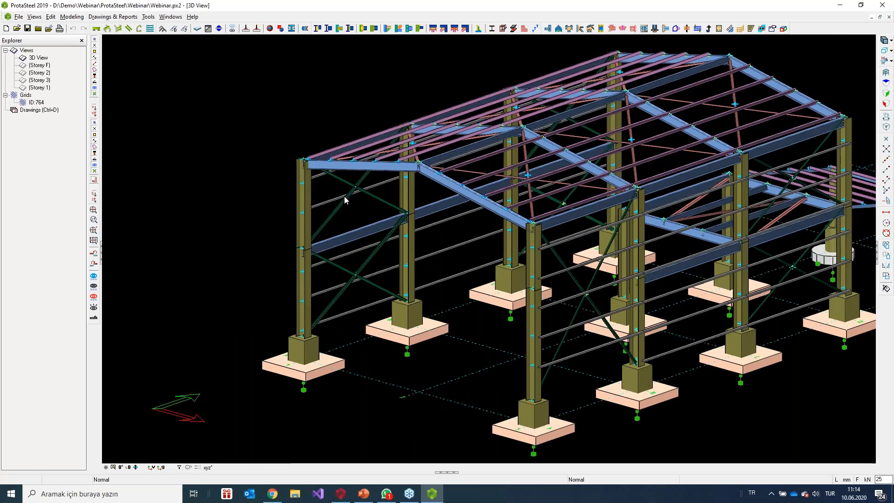
Step: Open the 3D view's profile filter options and include all beam groups
{"action": "double_click", "coordinate": [225, 141]}
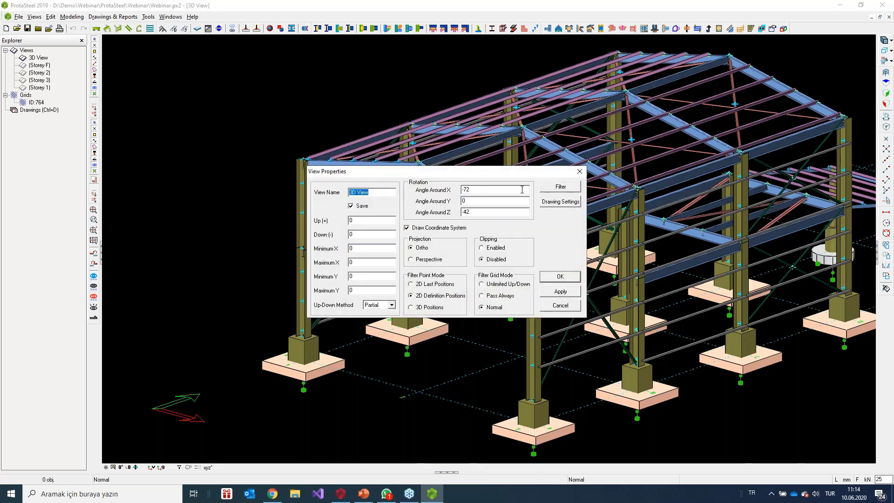
{"action": "left_click", "coordinate": [576, 190]}
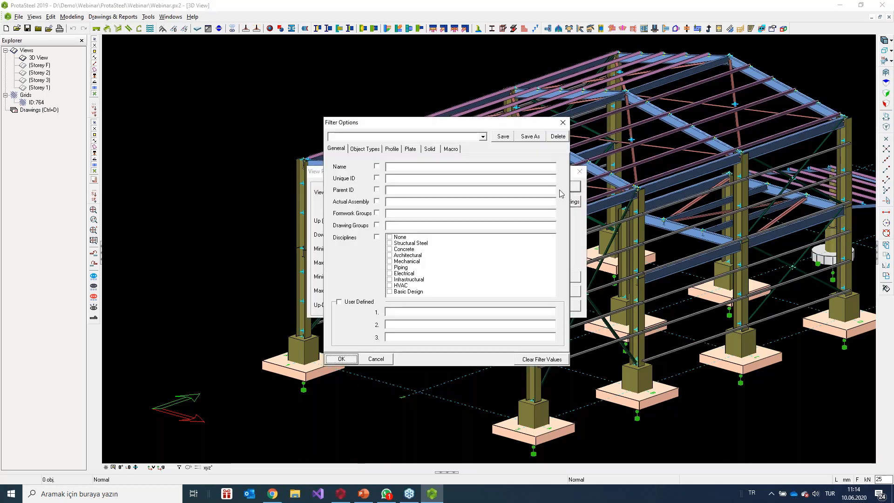
{"action": "left_click", "coordinate": [397, 151]}
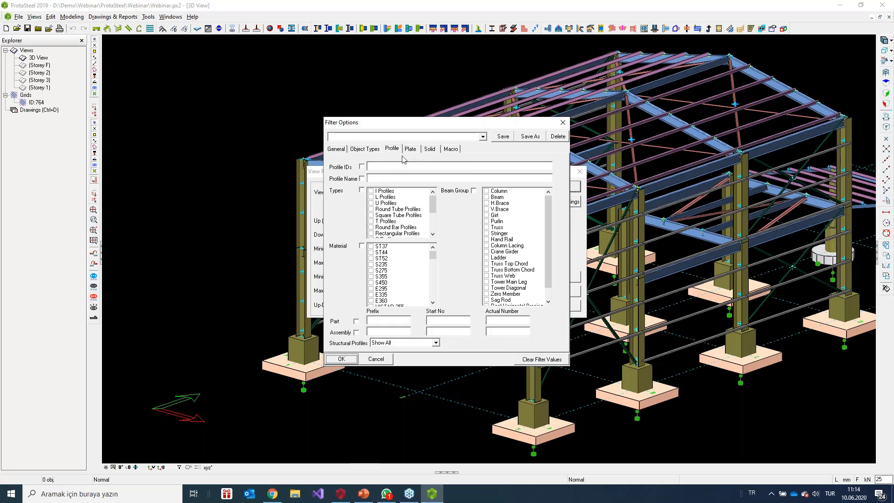
{"action": "right_click", "coordinate": [509, 218]}
{"action": "left_click", "coordinate": [531, 232]}
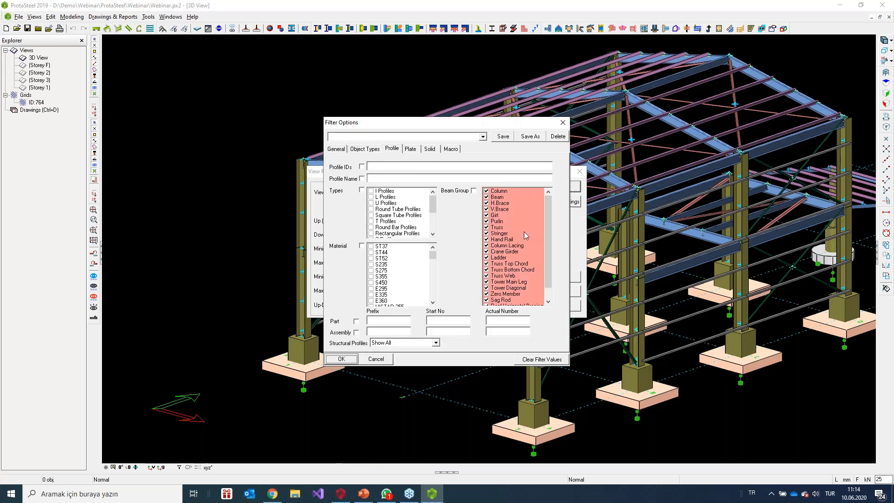
Step: Exclude the Purlin, Girt, V.Brace and H.Brace groups from the filter and apply it to the 3D view
{"action": "left_click", "coordinate": [487, 221]}
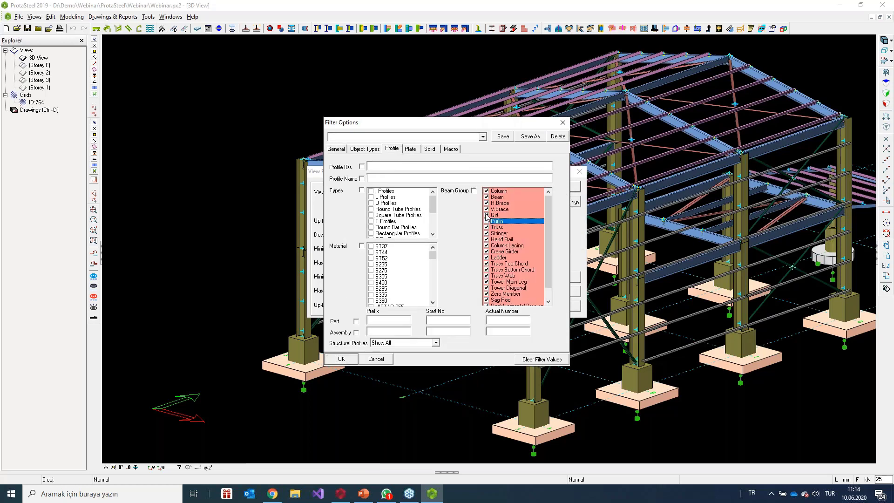
{"action": "left_click", "coordinate": [487, 215]}
{"action": "left_click", "coordinate": [487, 208]}
{"action": "left_click", "coordinate": [487, 203]}
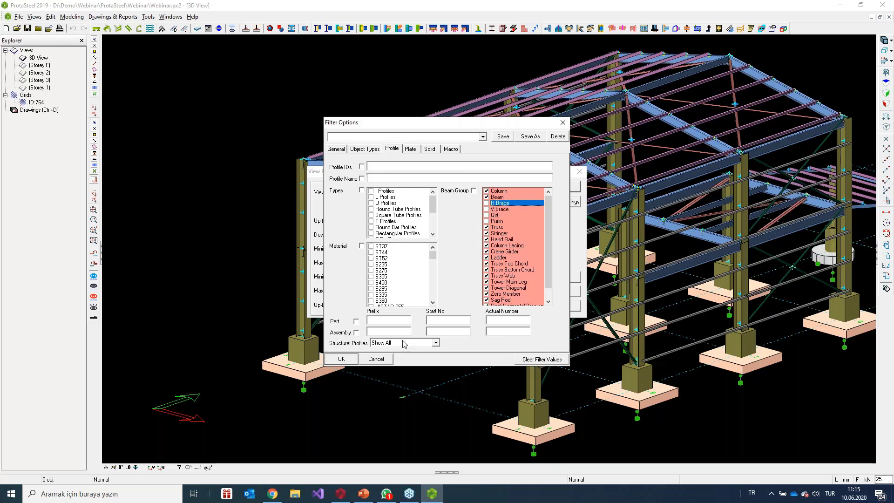
{"action": "left_click", "coordinate": [342, 360]}
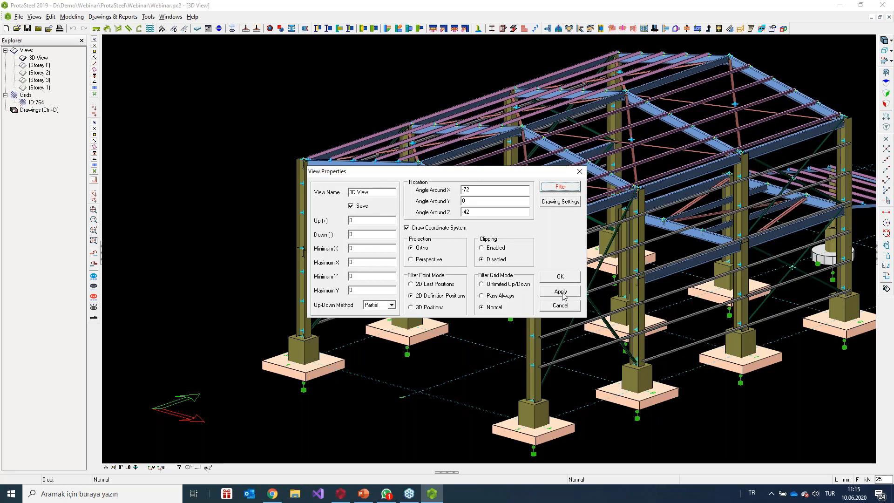
{"action": "left_click", "coordinate": [562, 292]}
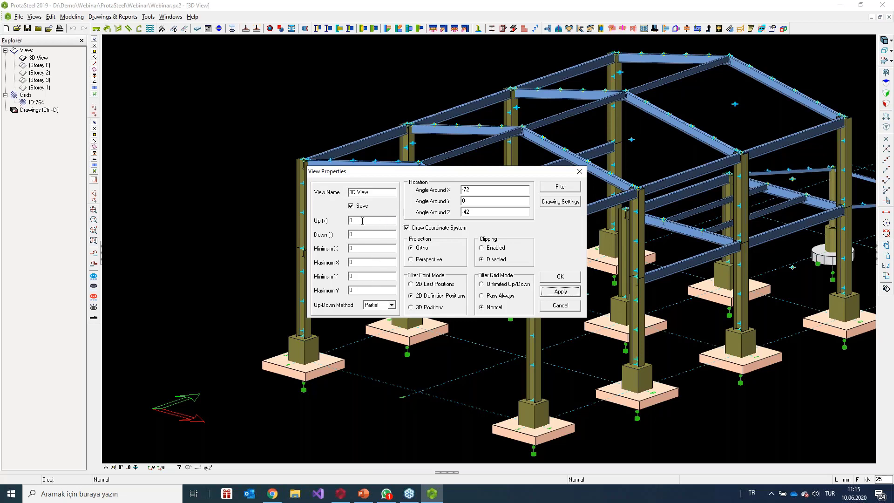
{"action": "left_click", "coordinate": [580, 174]}
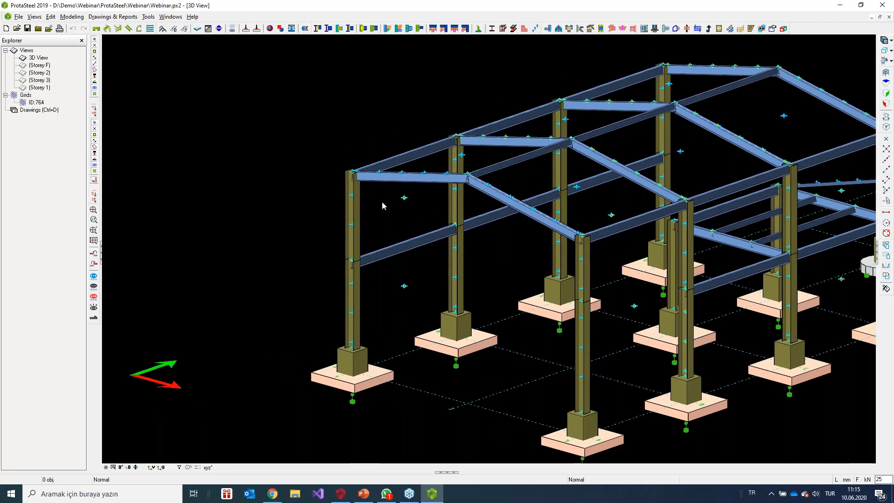
Step: Set the x end offset of the upper HE400A corner column at the eave to 50 mm
{"action": "scroll", "coordinate": [368, 177], "scroll_direction": "up", "scroll_amount": 3}
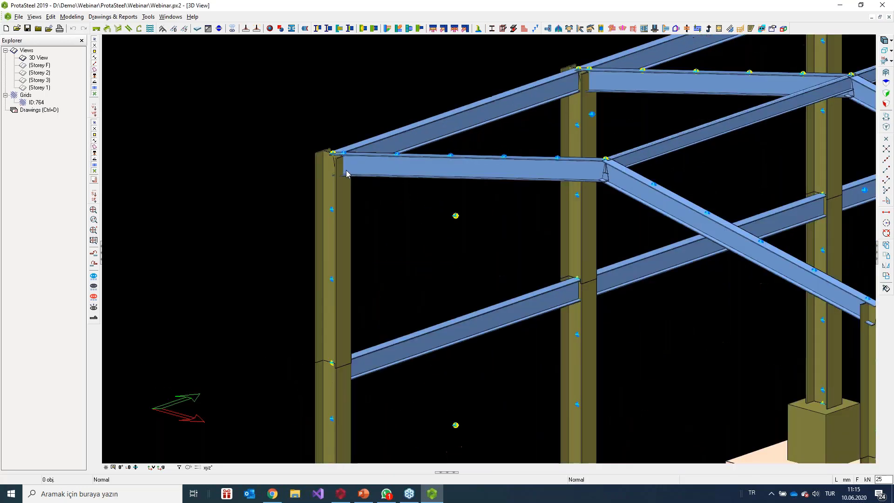
{"action": "scroll", "coordinate": [346, 173], "scroll_direction": "up", "scroll_amount": 1}
{"action": "scroll", "coordinate": [342, 172], "scroll_direction": "up", "scroll_amount": 2}
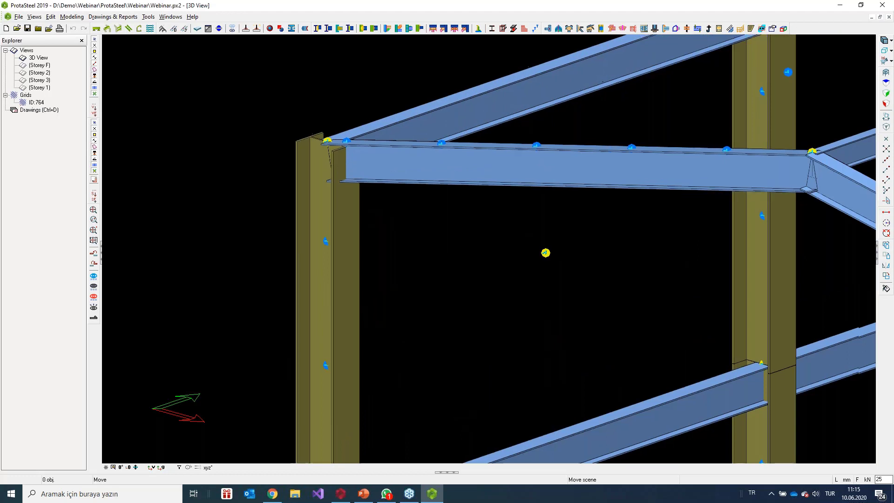
{"action": "middle_click_drag", "start_coordinate": [345, 164], "coordinate": [449, 179]}
{"action": "scroll", "coordinate": [449, 172], "scroll_direction": "up", "scroll_amount": 1}
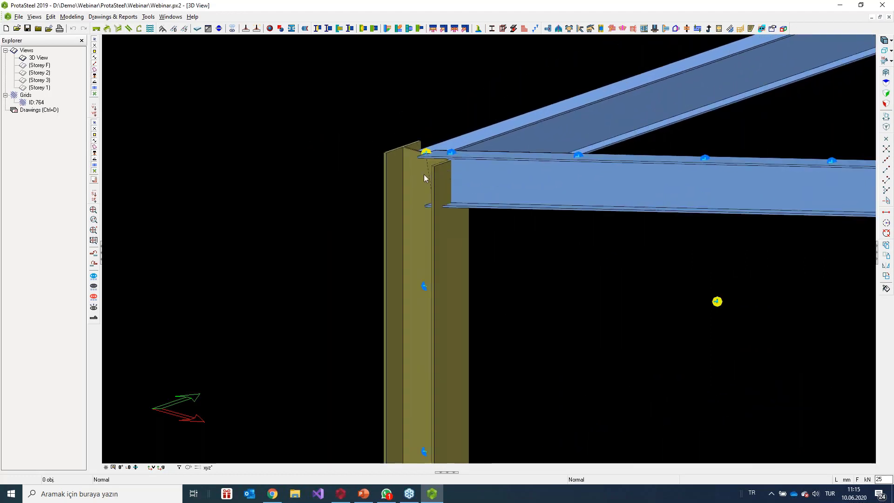
{"action": "scroll", "coordinate": [415, 155], "scroll_direction": "up", "scroll_amount": 1}
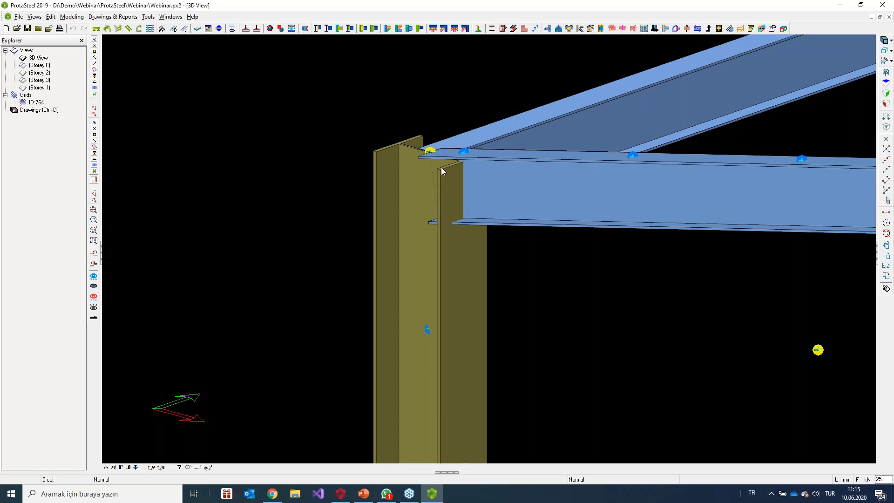
{"action": "scroll", "coordinate": [450, 183], "scroll_direction": "up", "scroll_amount": 1}
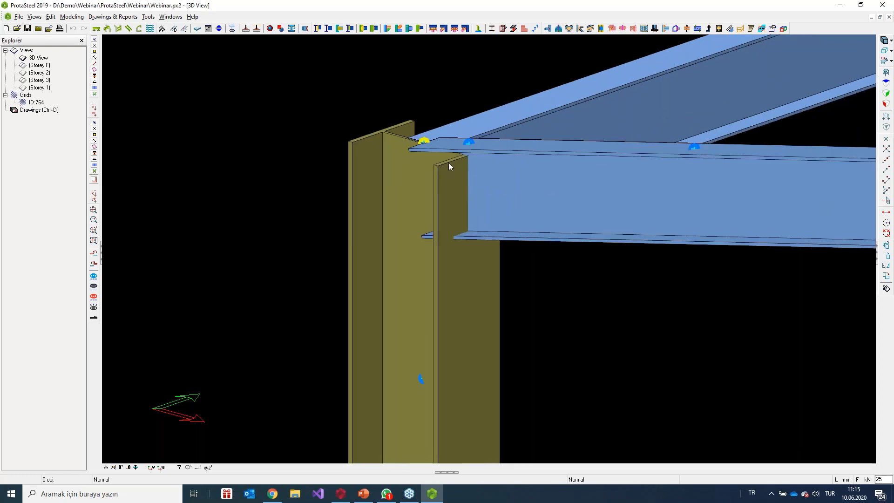
{"action": "scroll", "coordinate": [454, 157], "scroll_direction": "up", "scroll_amount": 2}
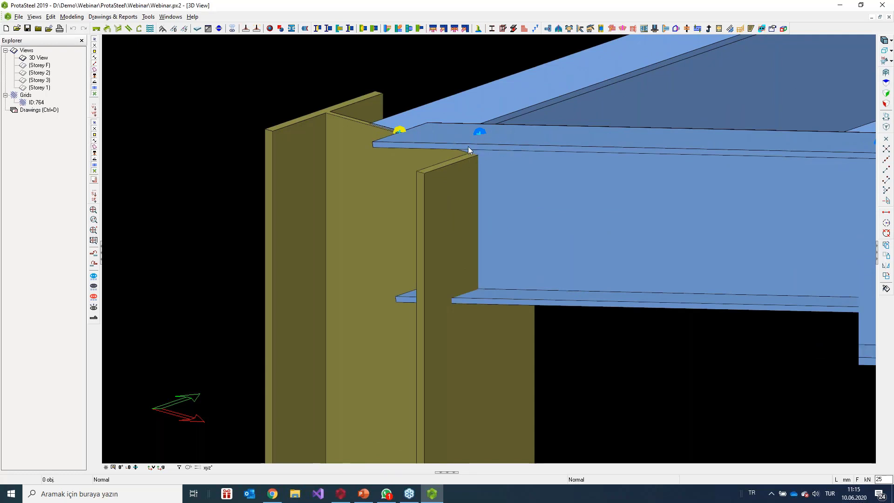
{"action": "scroll", "coordinate": [468, 142], "scroll_direction": "up", "scroll_amount": 1}
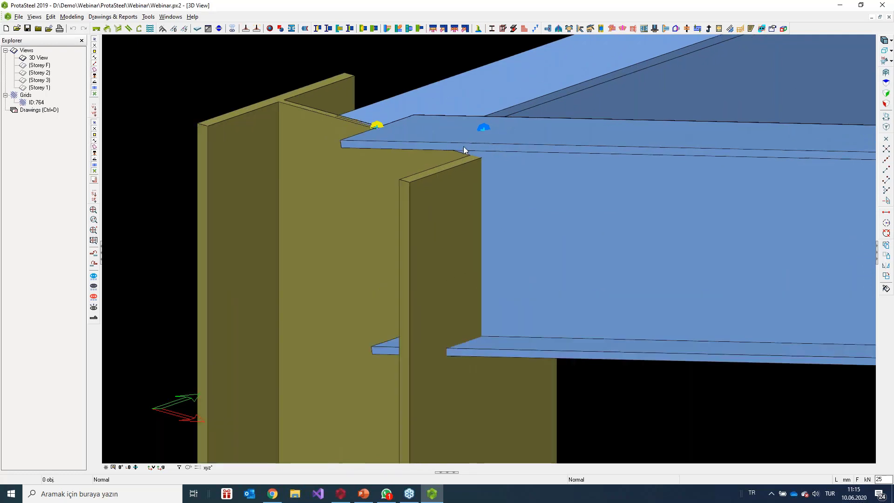
{"action": "scroll", "coordinate": [464, 148], "scroll_direction": "down", "scroll_amount": 3}
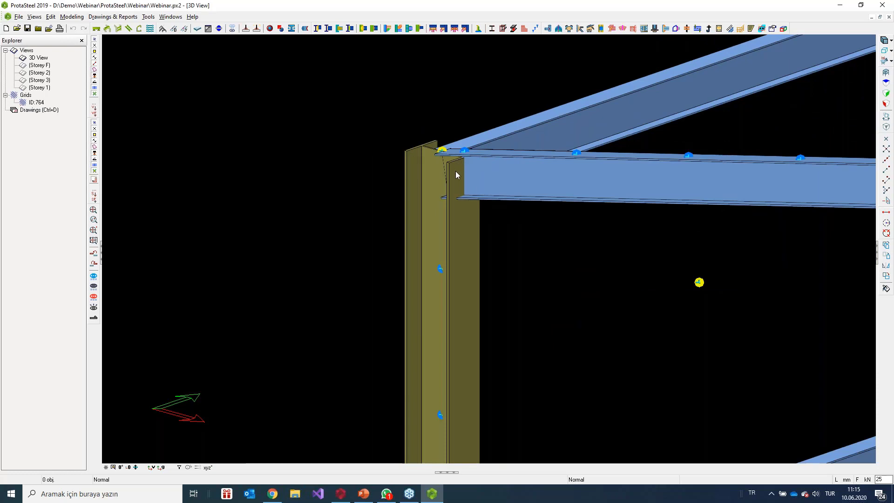
{"action": "scroll", "coordinate": [455, 172], "scroll_direction": "up", "scroll_amount": 2}
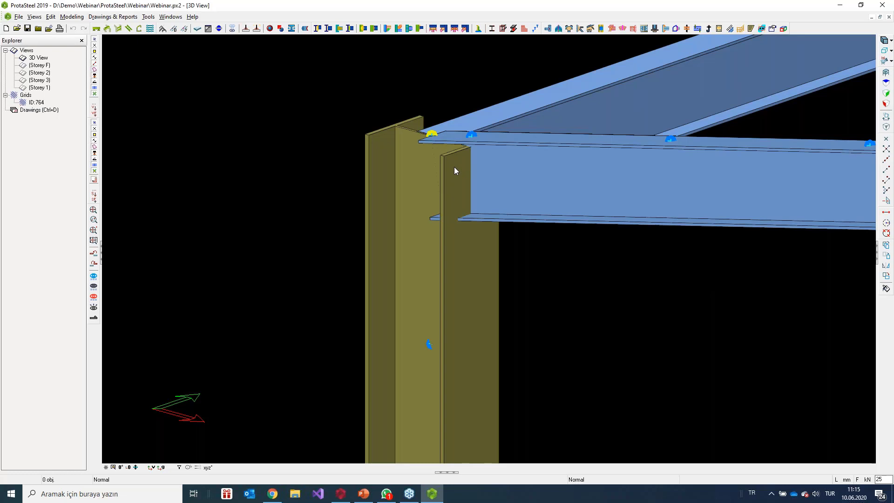
{"action": "double_click", "coordinate": [454, 167]}
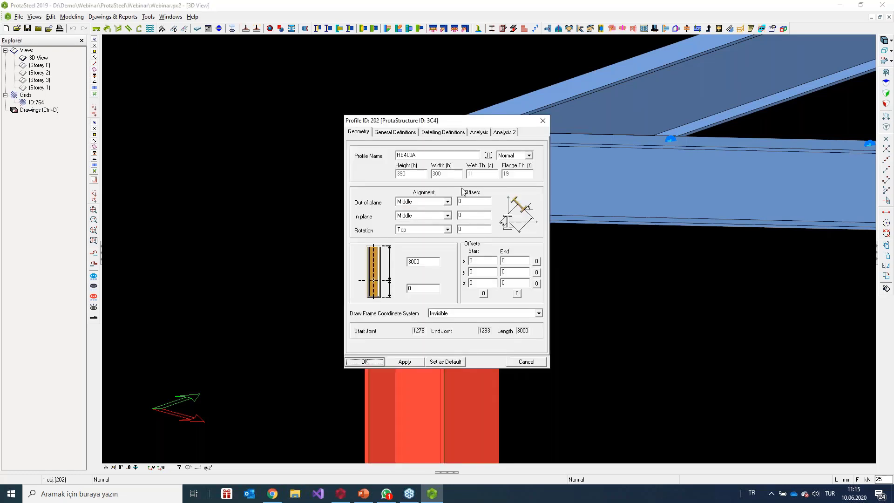
{"action": "double_click", "coordinate": [518, 261]}
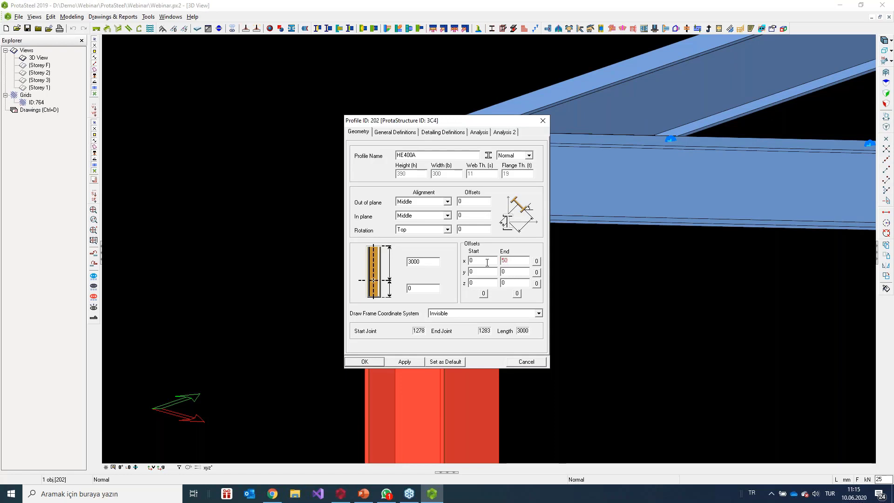
{"action": "left_click", "coordinate": [406, 362]}
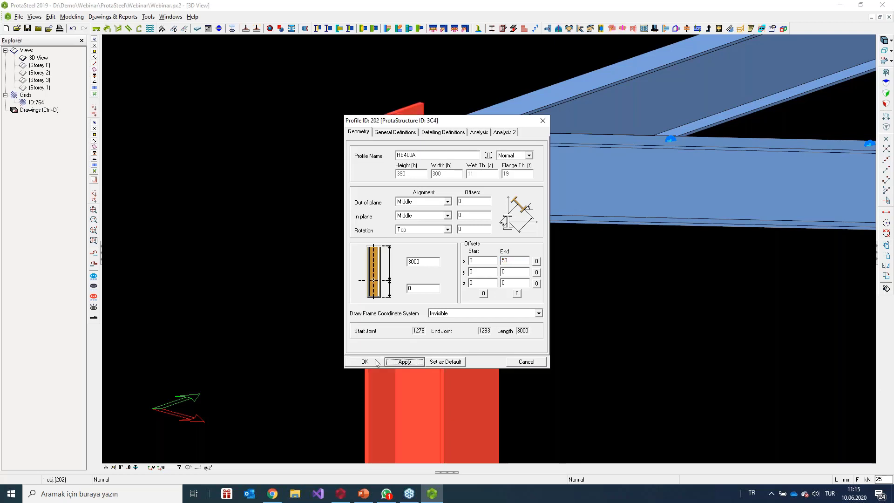
{"action": "left_click", "coordinate": [370, 362]}
{"action": "left_click", "coordinate": [579, 301]}
Step: Select the three upper columns behind the modified corner column along the same eave
{"action": "scroll", "coordinate": [578, 301], "scroll_direction": "down", "scroll_amount": 3}
{"action": "middle_click_drag", "start_coordinate": [578, 302], "coordinate": [291, 196]}
{"action": "scroll", "coordinate": [397, 230], "scroll_direction": "down", "scroll_amount": 5}
{"action": "middle_click_drag", "start_coordinate": [728, 283], "coordinate": [557, 279]}
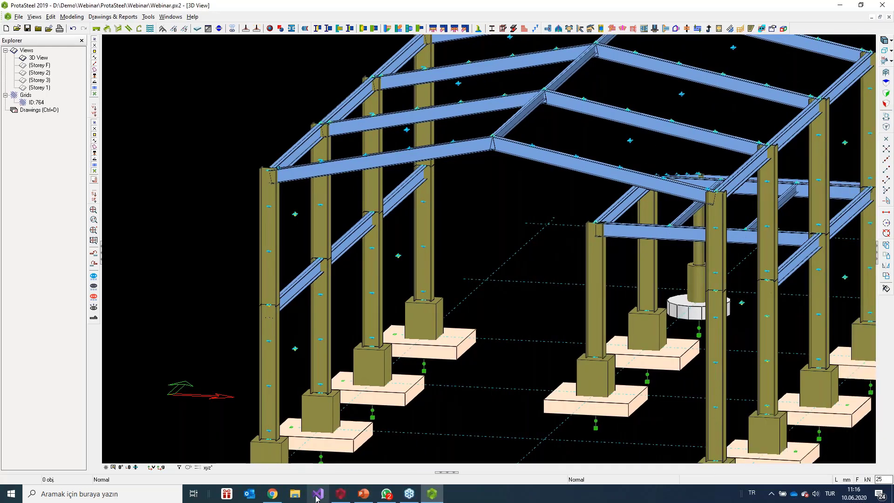
{"action": "right_click", "coordinate": [272, 493]}
{"action": "left_click", "coordinate": [266, 479]}
{"action": "middle_click_drag", "start_coordinate": [507, 265], "coordinate": [533, 323]}
{"action": "left_click_drag", "start_coordinate": [474, 172], "coordinate": [310, 200]}
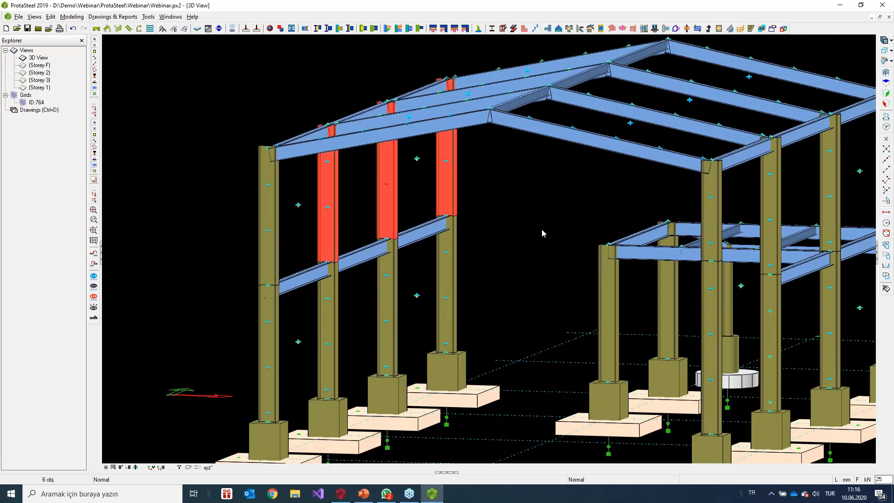
Step: Add the four upper columns along the opposite eave to the selection
{"action": "middle_click_drag", "start_coordinate": [543, 234], "coordinate": [453, 205]}
{"action": "scroll", "coordinate": [764, 144], "scroll_direction": "down", "scroll_amount": 5}
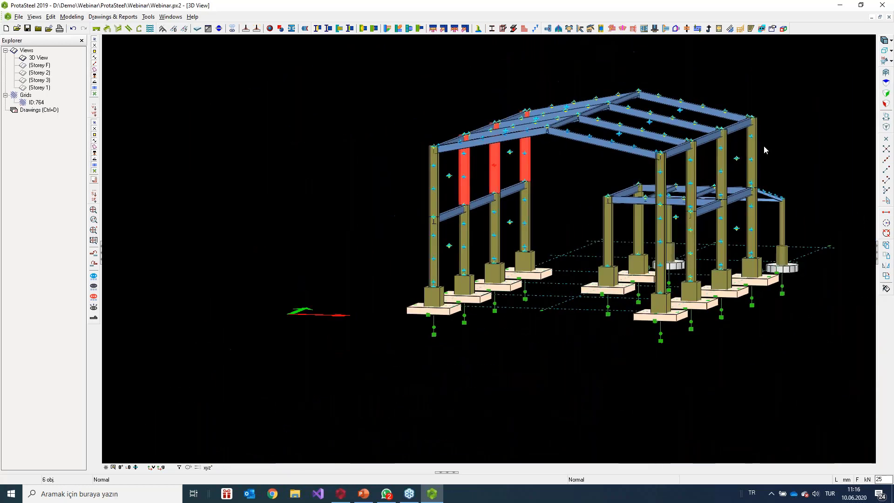
{"action": "left_click_drag", "start_coordinate": [765, 143], "coordinate": [712, 162]}
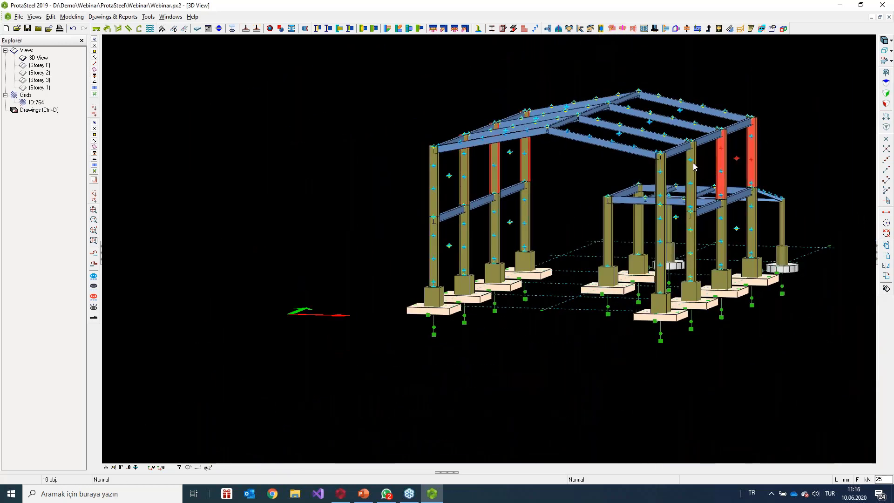
{"action": "left_click", "coordinate": [693, 173]}
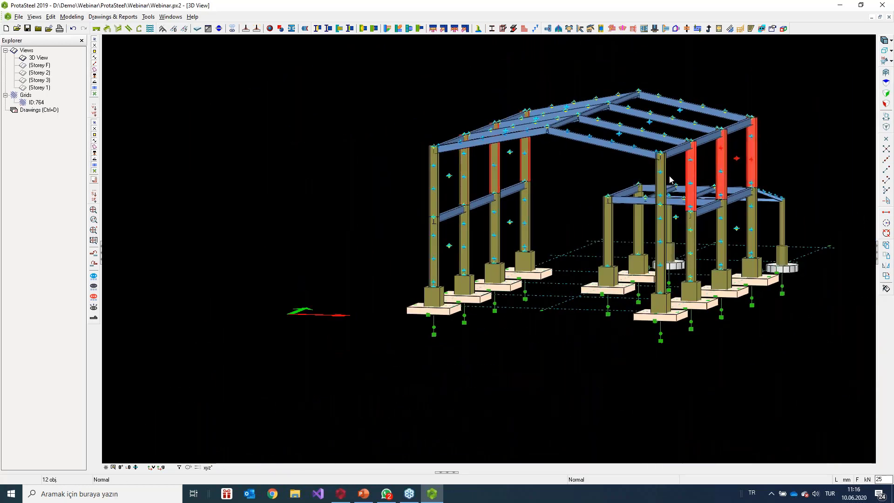
{"action": "left_click", "coordinate": [661, 184]}
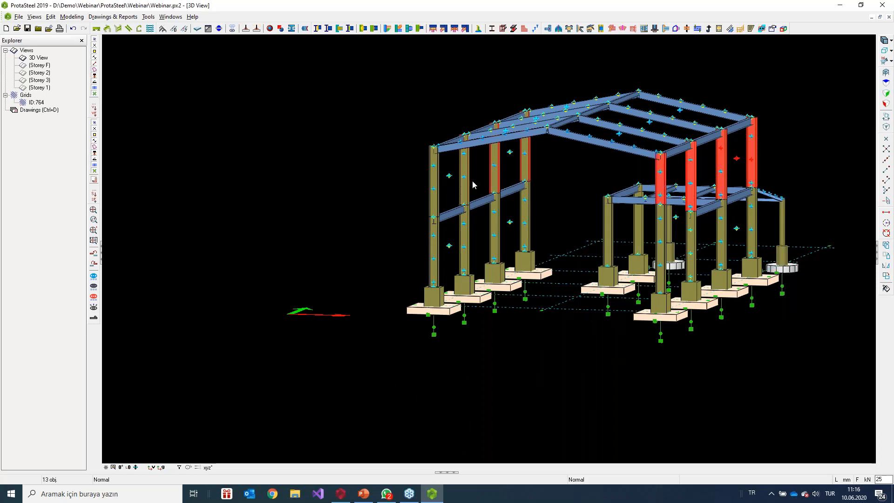
Step: Complete the selection of the other seven upper eave columns and match them to the modified corner column's properties
{"action": "middle_click_drag", "start_coordinate": [484, 205], "coordinate": [425, 217]}
{"action": "left_click_drag", "start_coordinate": [481, 177], "coordinate": [409, 186]}
{"action": "left_click", "coordinate": [408, 185]}
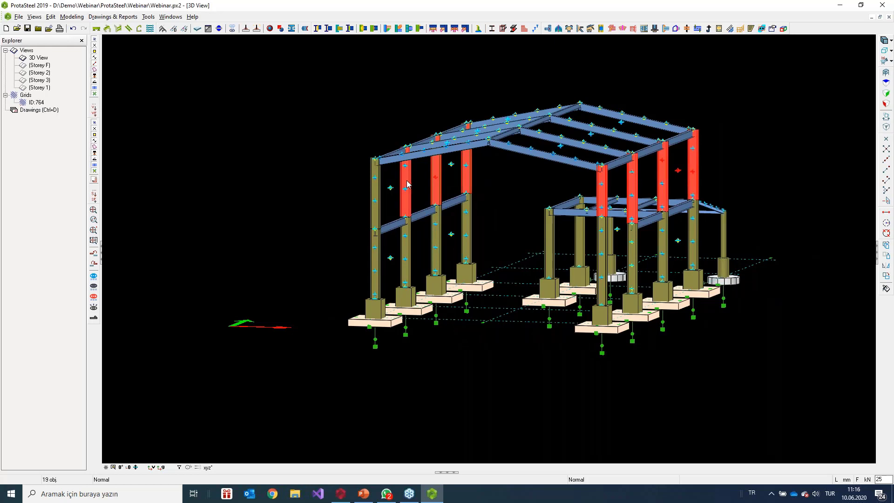
{"action": "middle_click_drag", "start_coordinate": [470, 196], "coordinate": [505, 214]}
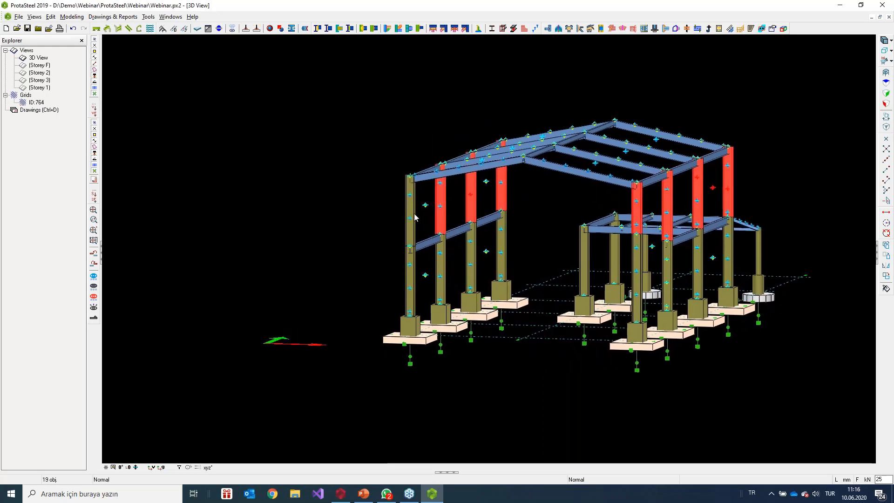
{"action": "scroll", "coordinate": [410, 214], "scroll_direction": "up", "scroll_amount": 2}
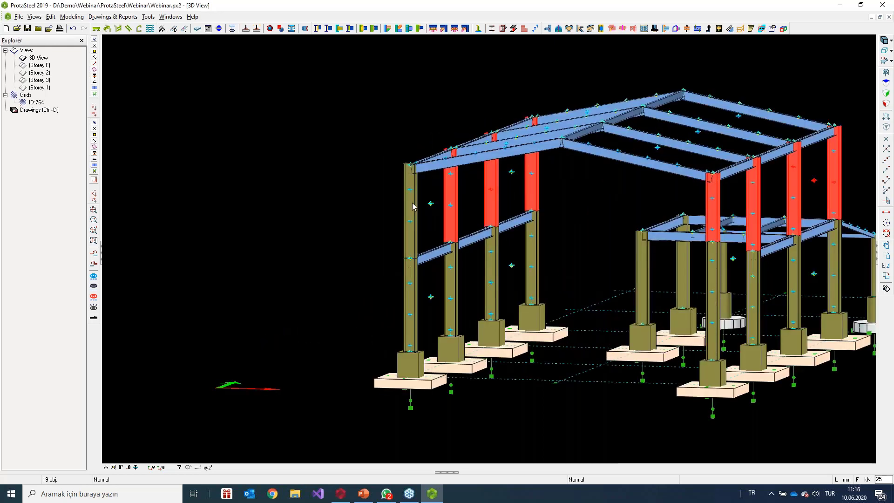
{"action": "left_click", "coordinate": [887, 289]}
{"action": "scroll", "coordinate": [416, 201], "scroll_direction": "up", "scroll_amount": 2}
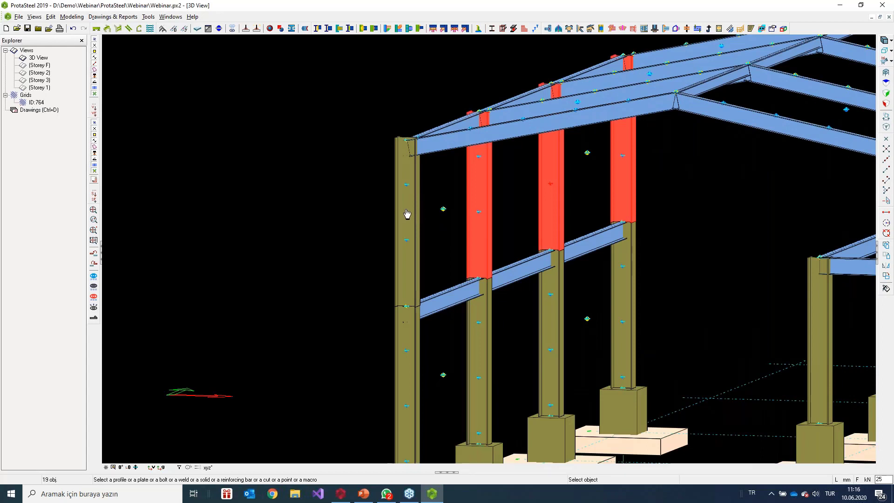
{"action": "left_click", "coordinate": [407, 214]}
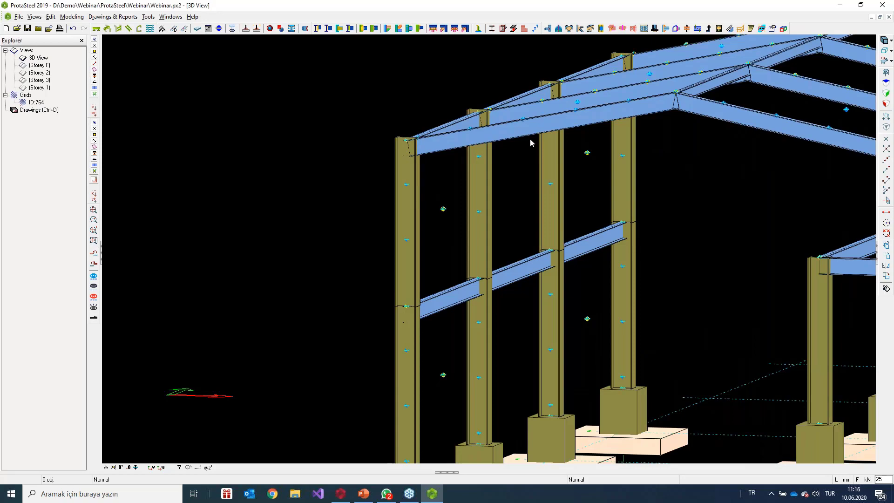
Step: Examine the extended column tops where they meet the rafters and eave beams along the frame
{"action": "scroll", "coordinate": [530, 140], "scroll_direction": "down", "scroll_amount": 3}
{"action": "middle_click_drag", "start_coordinate": [725, 137], "coordinate": [454, 187]}
{"action": "scroll", "coordinate": [456, 187], "scroll_direction": "up", "scroll_amount": 8}
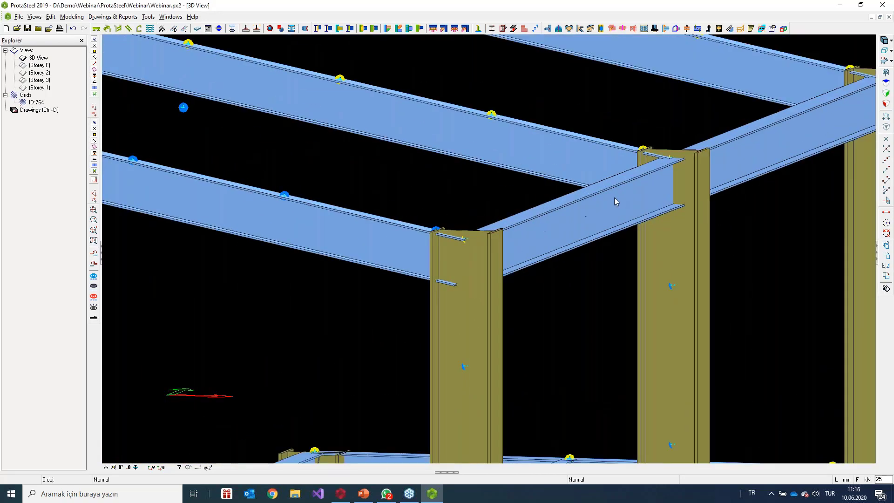
{"action": "middle_click_drag", "start_coordinate": [615, 198], "coordinate": [381, 239]}
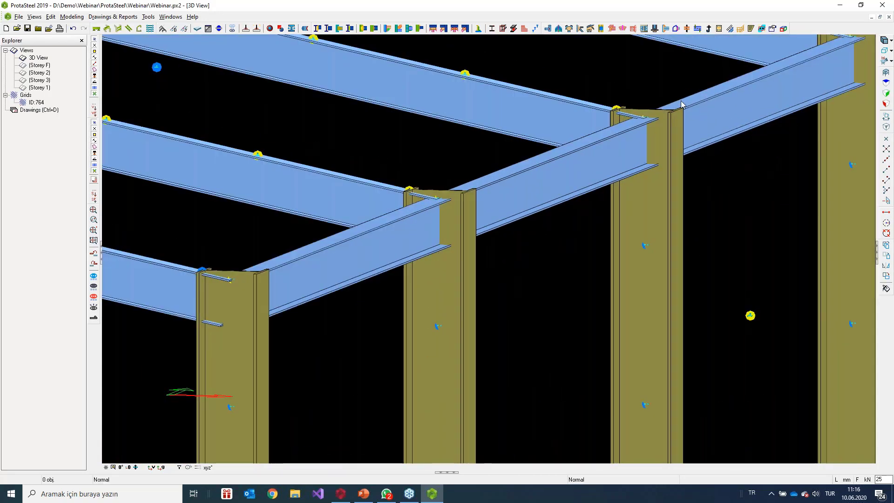
{"action": "scroll", "coordinate": [682, 106], "scroll_direction": "up", "scroll_amount": 3}
{"action": "scroll", "coordinate": [684, 115], "scroll_direction": "up", "scroll_amount": 4}
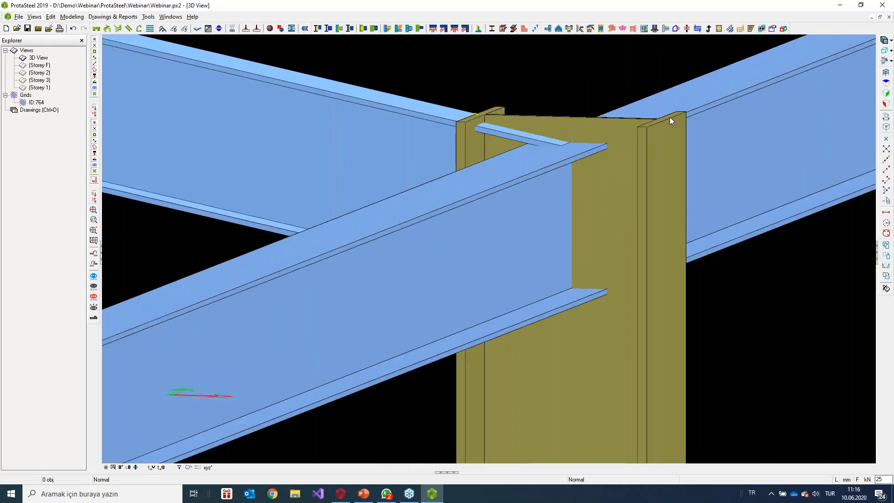
{"action": "scroll", "coordinate": [669, 121], "scroll_direction": "down", "scroll_amount": 4}
{"action": "scroll", "coordinate": [127, 285], "scroll_direction": "down", "scroll_amount": 4}
{"action": "middle_click_drag", "start_coordinate": [127, 285], "coordinate": [599, 185]}
{"action": "scroll", "coordinate": [599, 185], "scroll_direction": "down", "scroll_amount": 3}
{"action": "scroll", "coordinate": [599, 186], "scroll_direction": "up", "scroll_amount": 3}
{"action": "middle_click_drag", "start_coordinate": [514, 296], "coordinate": [519, 277]}
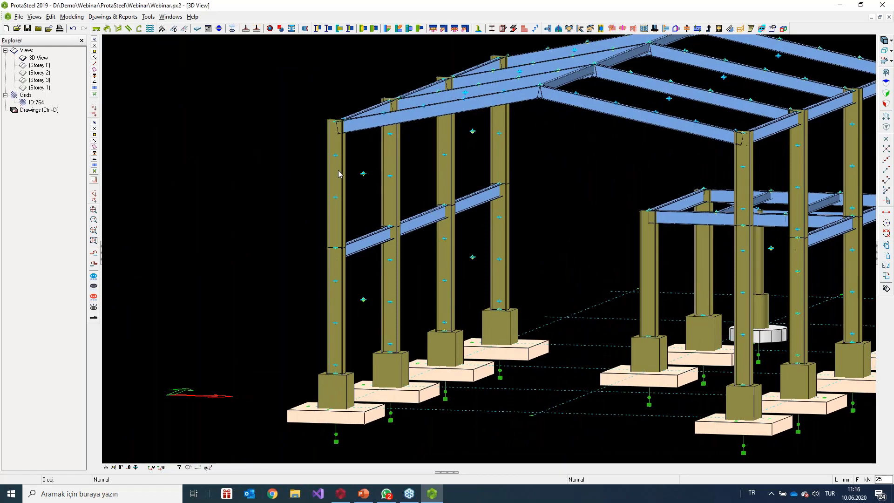
Step: Isolate the upper corner column and its end rafter so that only these two members are shown
{"action": "scroll", "coordinate": [331, 144], "scroll_direction": "up", "scroll_amount": 3}
{"action": "left_click", "coordinate": [330, 143]}
{"action": "left_click", "coordinate": [362, 126]}
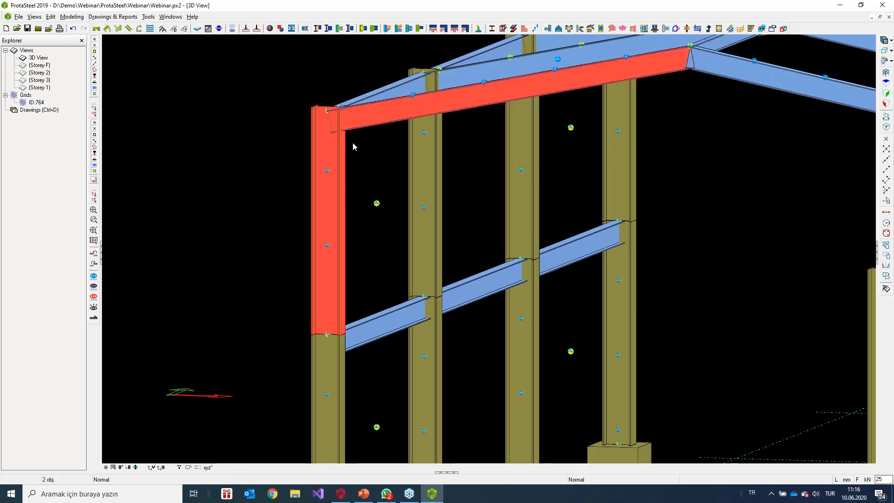
{"action": "right_click", "coordinate": [356, 144]}
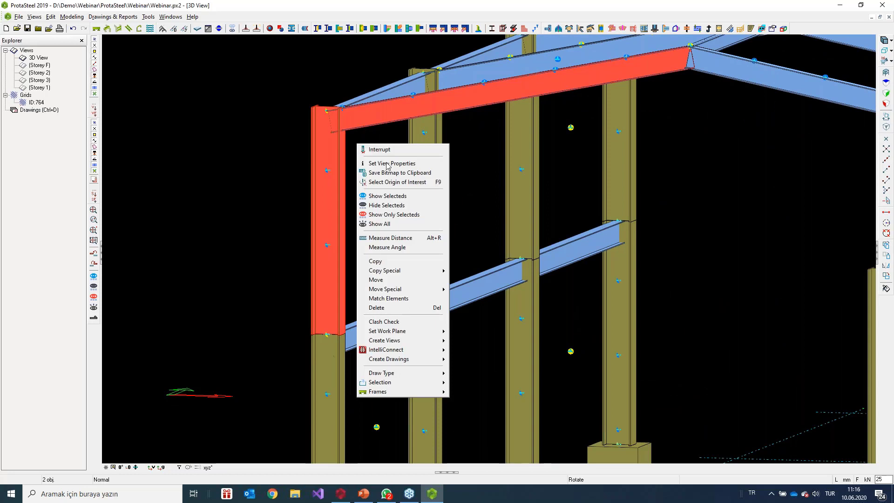
{"action": "left_click", "coordinate": [412, 215]}
{"action": "left_click", "coordinate": [454, 194]}
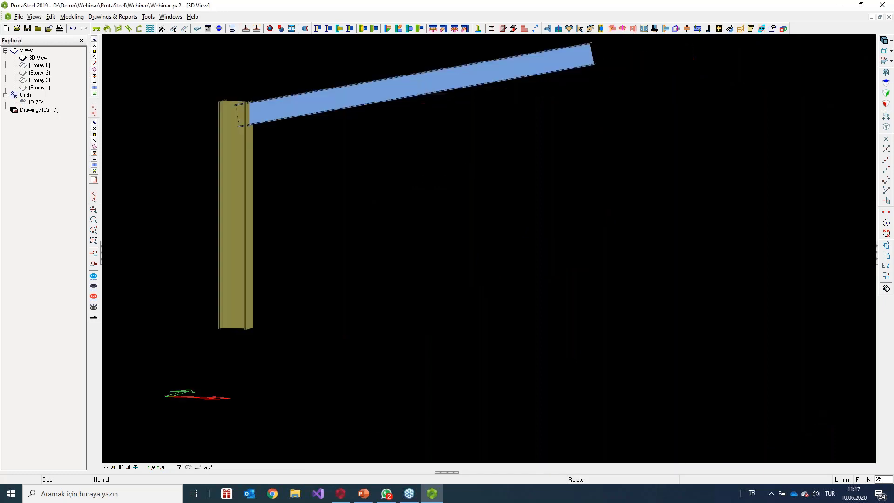
Step: Set the origin of interest at the middle of the corner column's top and examine the column-rafter joint around it
{"action": "middle_click_drag", "start_coordinate": [382, 168], "coordinate": [648, 201], "text": "ctrl"}
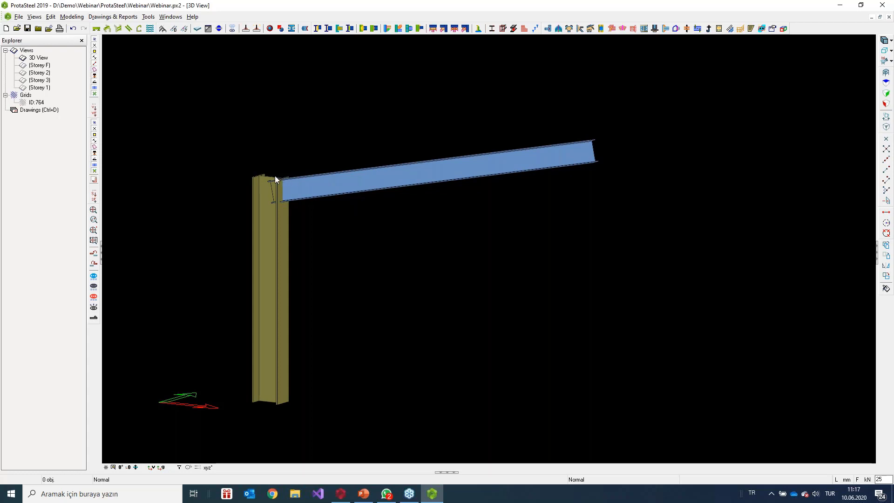
{"action": "scroll", "coordinate": [270, 174], "scroll_direction": "up", "scroll_amount": 3}
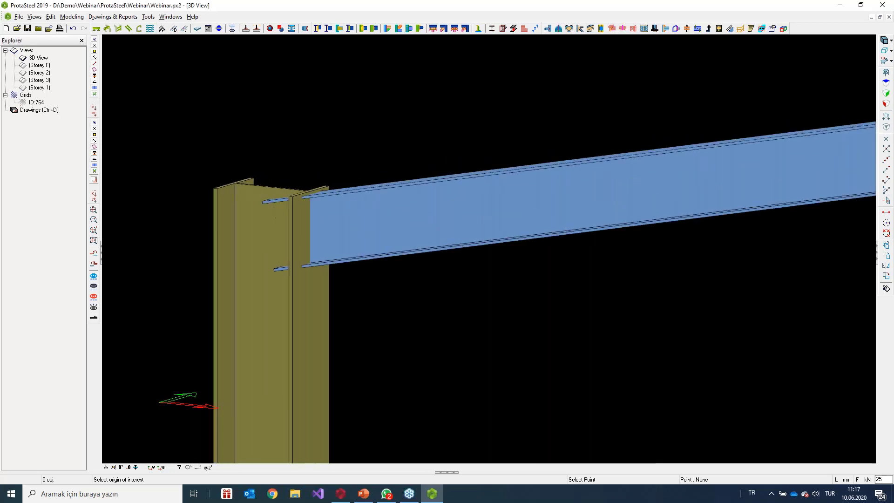
{"action": "left_click", "coordinate": [273, 185]}
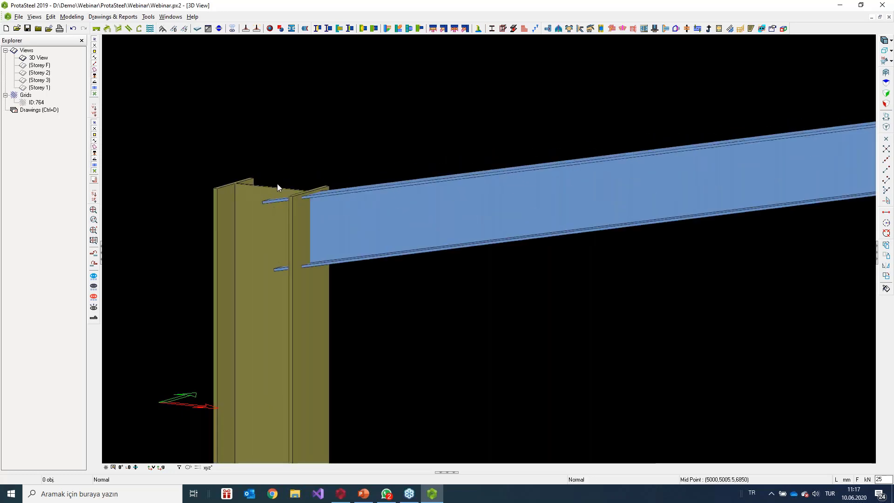
{"action": "scroll", "coordinate": [274, 186], "scroll_direction": "down", "scroll_amount": 4}
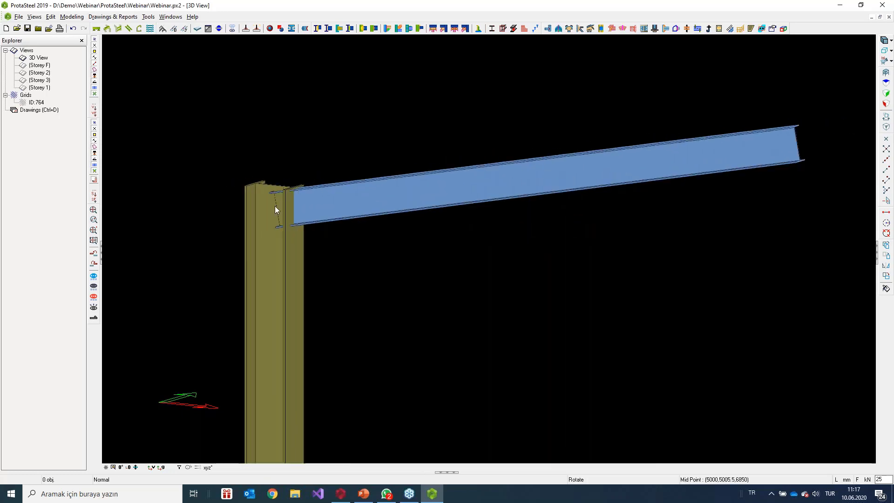
{"action": "middle_click_drag", "start_coordinate": [275, 206], "coordinate": [355, 261]}
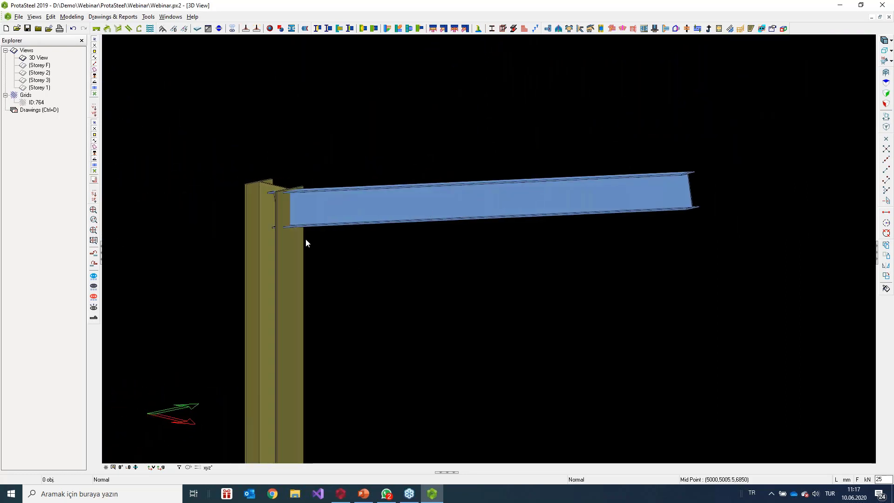
{"action": "mouse_move", "coordinate": [303, 235]}
{"action": "middle_mouse_down"}
{"action": "mouse_move", "coordinate": [361, 222]}
{"action": "mouse_move", "coordinate": [318, 237]}
{"action": "middle_mouse_up"}
{"action": "scroll", "coordinate": [361, 220], "scroll_direction": "up", "scroll_amount": 3}
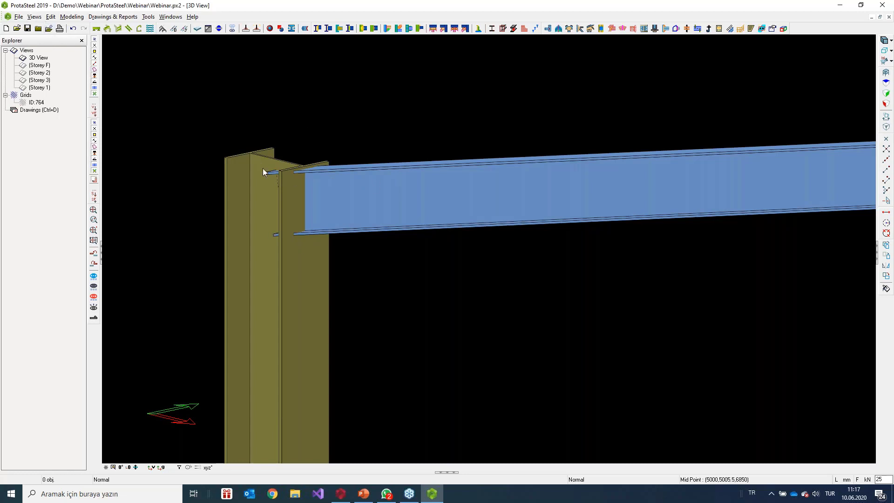
Step: Create a new view by two points along the top edge of the column flange facing the rafter
{"action": "left_click", "coordinate": [34, 16]}
{"action": "mouse_move", "coordinate": [67, 28]}
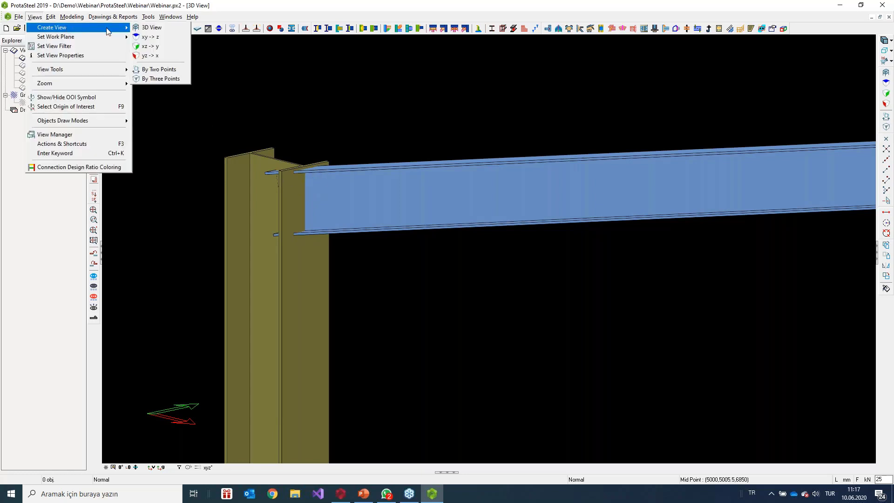
{"action": "left_click", "coordinate": [159, 68]}
{"action": "scroll", "coordinate": [312, 156], "scroll_direction": "up", "scroll_amount": 5}
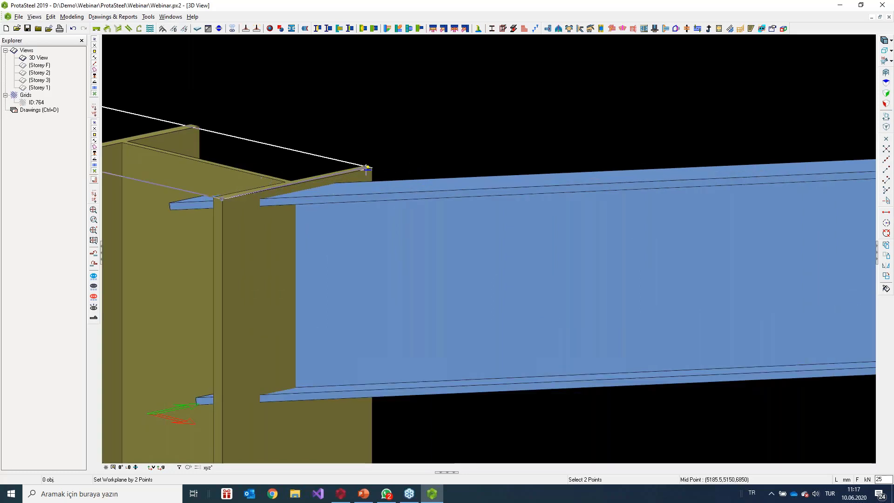
{"action": "left_click", "coordinate": [372, 169]}
{"action": "scroll", "coordinate": [513, 267], "scroll_direction": "up", "scroll_amount": 5}
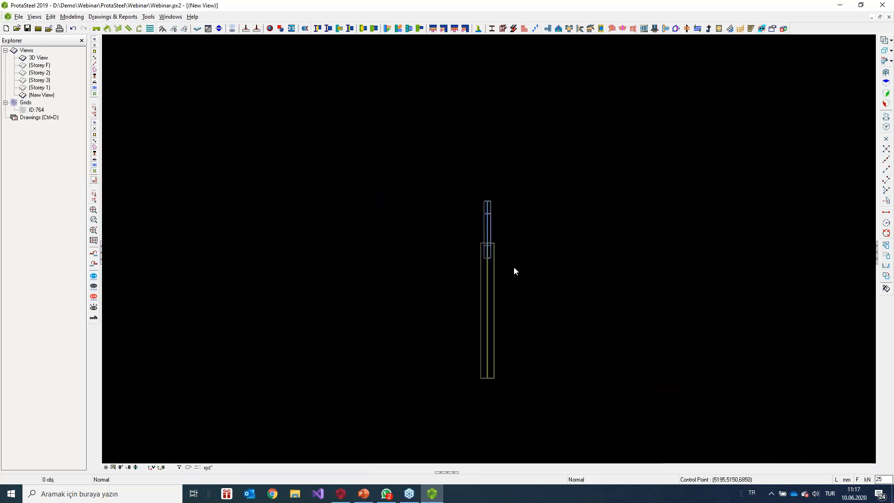
{"action": "middle_click_drag", "start_coordinate": [474, 235], "coordinate": [438, 218]}
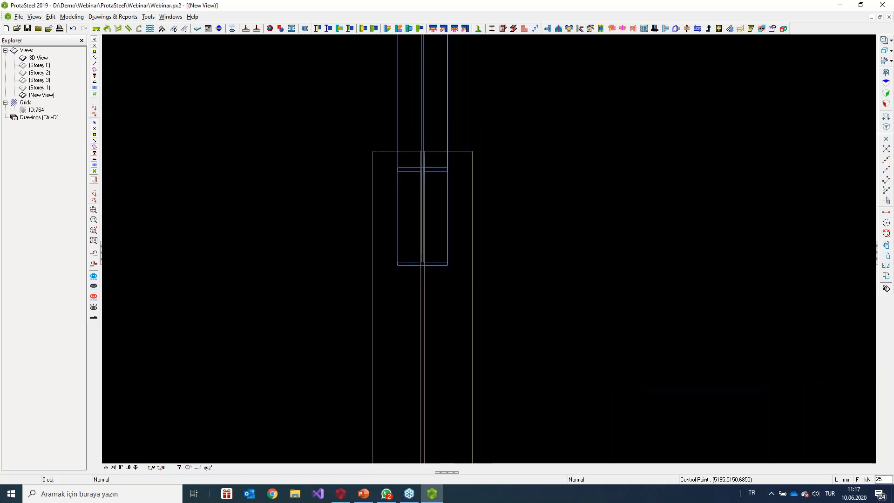
Step: Switch the new view to its local work plane coordinate system, with the origin at the column flange's top corner
{"action": "scroll", "coordinate": [439, 218], "scroll_direction": "down", "scroll_amount": 6}
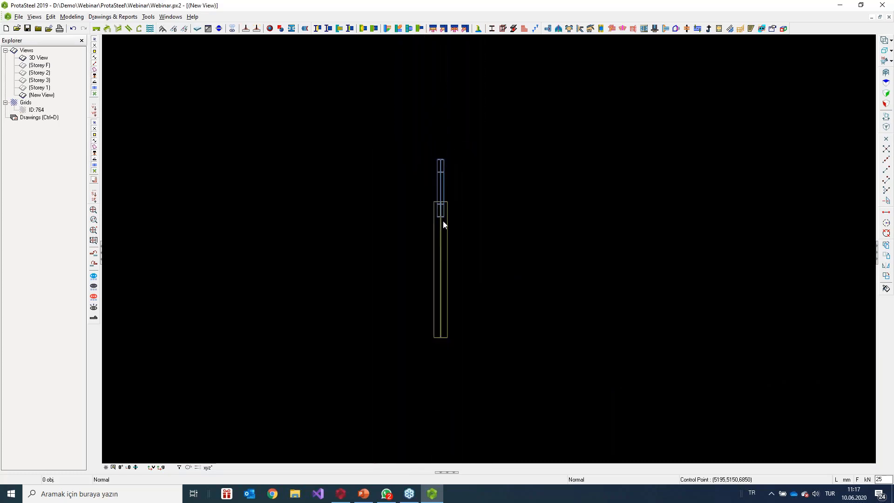
{"action": "scroll", "coordinate": [442, 228], "scroll_direction": "up", "scroll_amount": 2}
{"action": "middle_click_drag", "start_coordinate": [442, 247], "coordinate": [393, 246]}
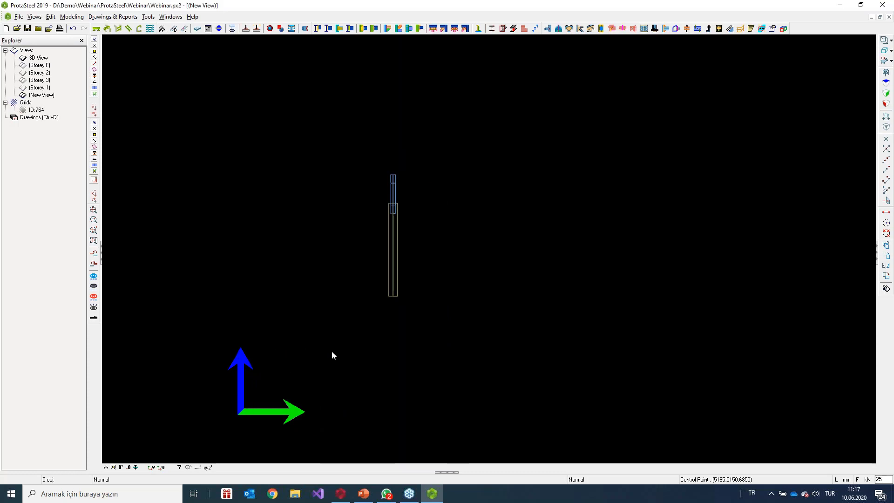
{"action": "left_click", "coordinate": [151, 467]}
{"action": "scroll", "coordinate": [387, 205], "scroll_direction": "up", "scroll_amount": 5}
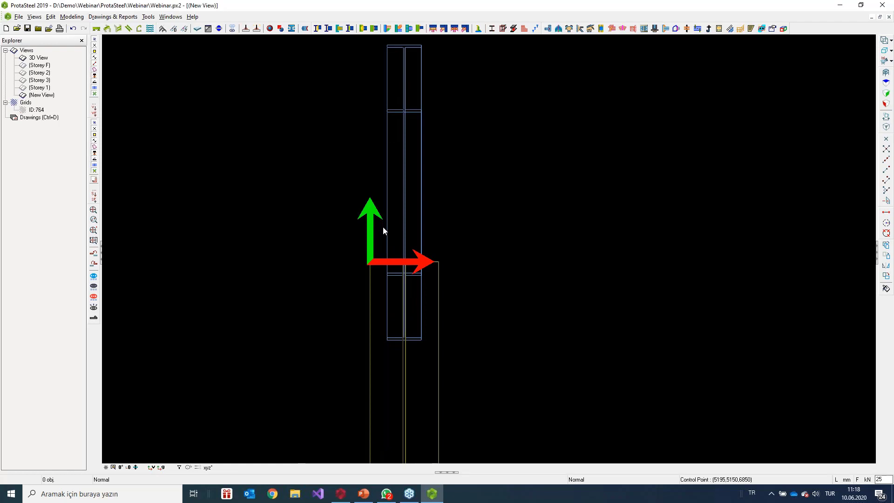
{"action": "scroll", "coordinate": [418, 271], "scroll_direction": "up", "scroll_amount": 2}
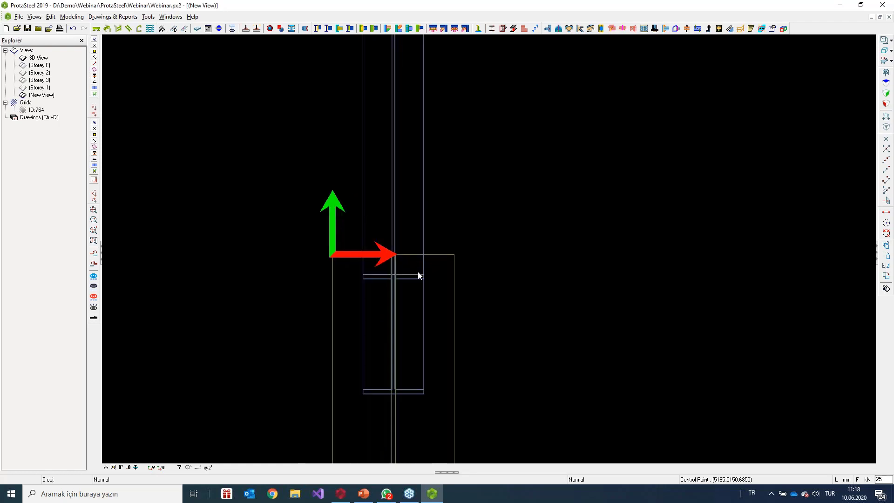
{"action": "mouse_move", "coordinate": [402, 277]}
{"action": "middle_mouse_down"}
{"action": "mouse_move", "coordinate": [383, 243]}
{"action": "mouse_move", "coordinate": [422, 239]}
{"action": "middle_mouse_up"}
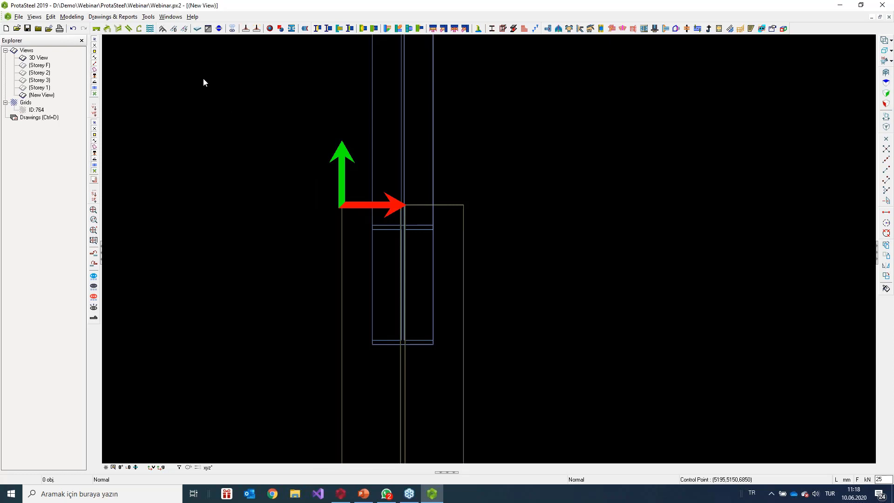
Step: Start a plate outline along the column's top edge between the rafter's flange edges and run it 700 mm straight down with dy -700
{"action": "left_click", "coordinate": [198, 29]}
{"action": "scroll", "coordinate": [389, 208], "scroll_direction": "up", "scroll_amount": 1}
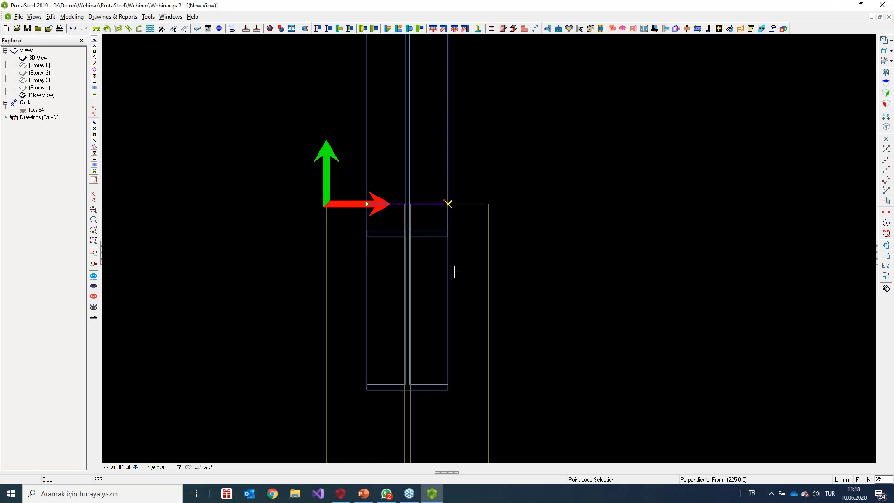
{"action": "middle_click_drag", "start_coordinate": [456, 267], "coordinate": [455, 253]}
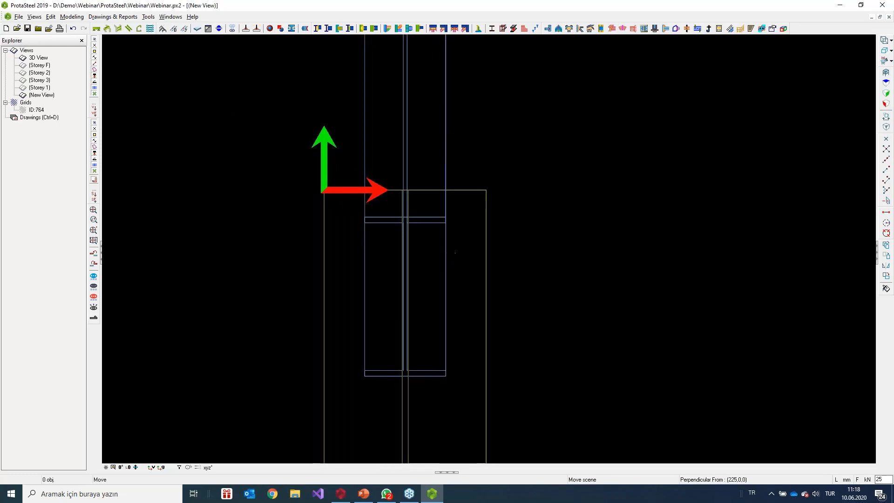
{"action": "left_click", "coordinate": [445, 190]}
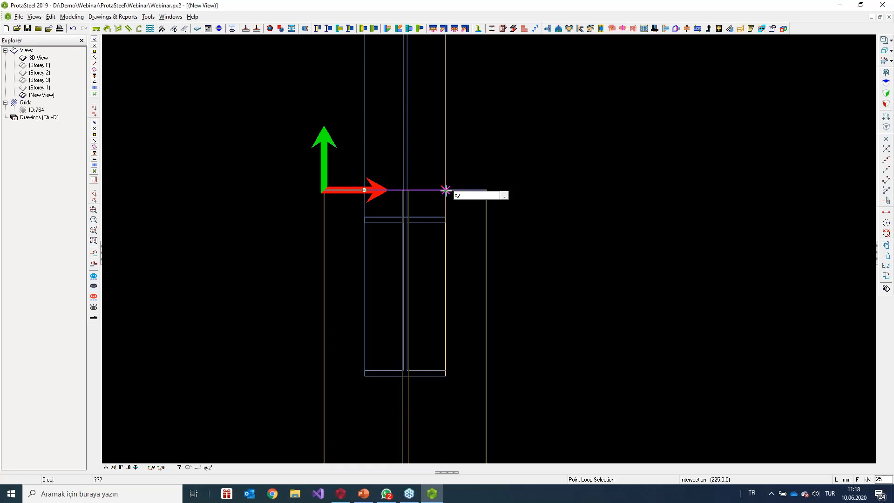
{"action": "type", "text": "dy -700"}
{"action": "key", "text": "Return"}
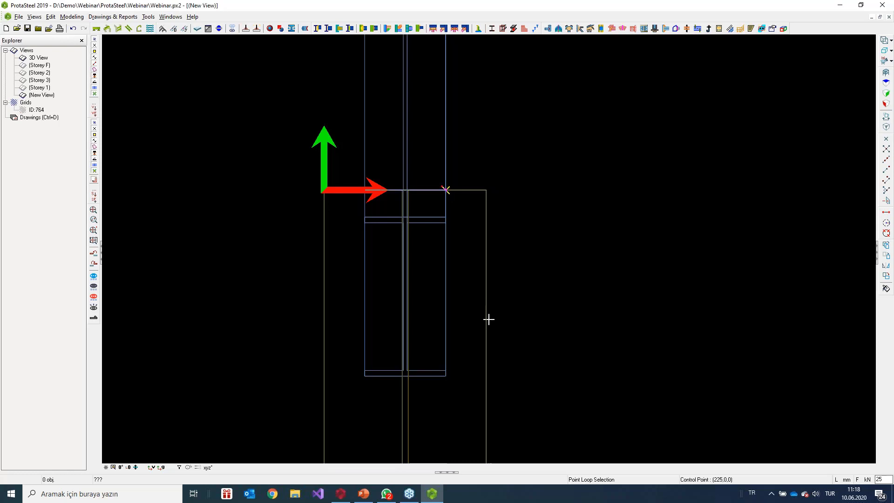
Step: Run the plate's lower edge 150 mm across with dx -150 and close the outline at its starting point on the column top
{"action": "middle_click_drag", "start_coordinate": [487, 317], "coordinate": [487, 206]}
{"action": "scroll", "coordinate": [491, 212], "scroll_direction": "down", "scroll_amount": 2}
{"action": "middle_click_drag", "start_coordinate": [467, 326], "coordinate": [469, 247]}
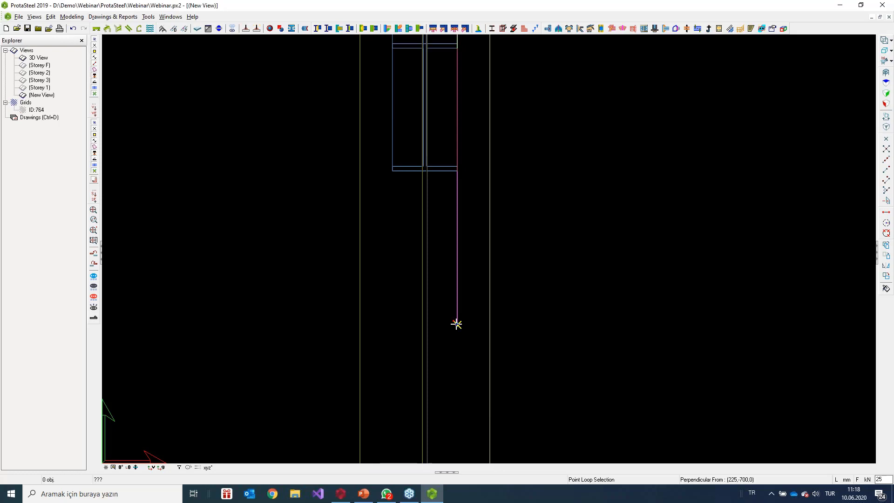
{"action": "mouse_move", "coordinate": [456, 325]}
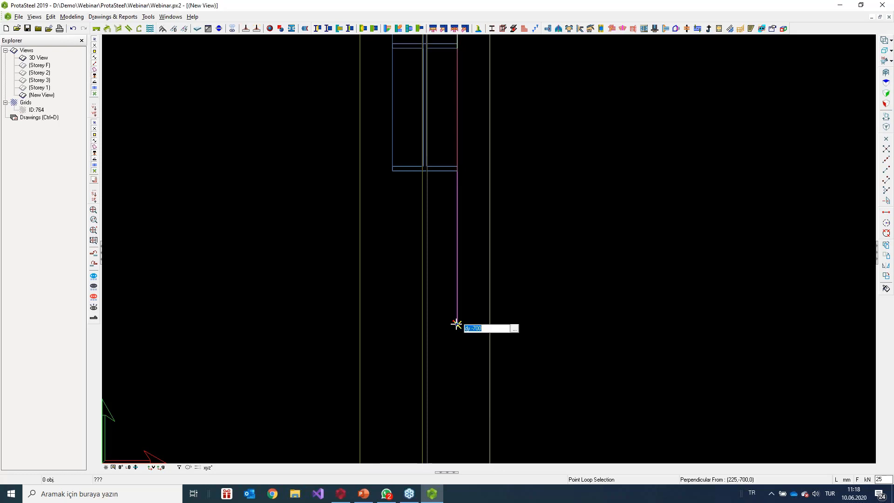
{"action": "type", "text": "dx"}
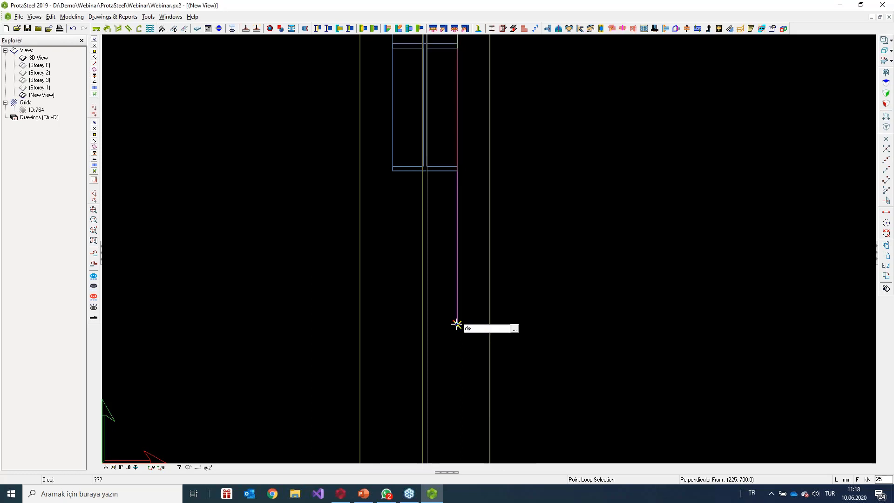
{"action": "type", "text": "-1502"}
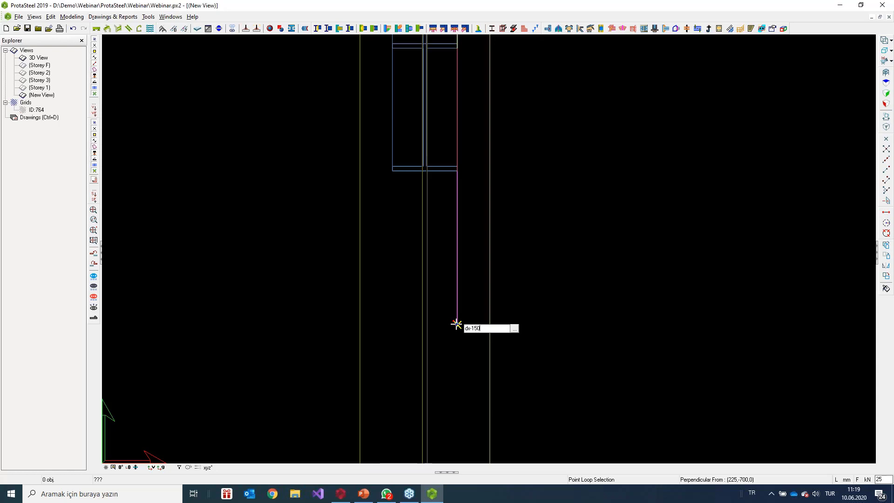
{"action": "key", "text": "Return"}
{"action": "middle_click_drag", "start_coordinate": [445, 224], "coordinate": [464, 301]}
{"action": "middle_click_drag", "start_coordinate": [426, 120], "coordinate": [432, 162]}
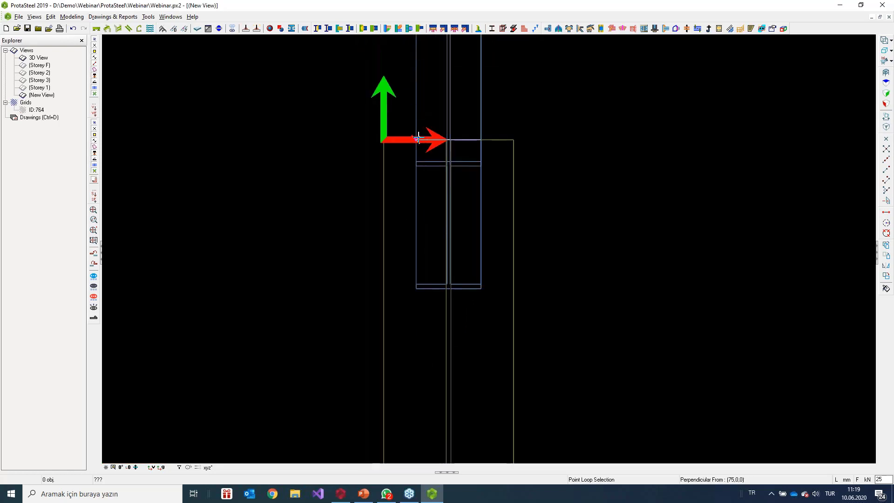
{"action": "middle_click_drag", "start_coordinate": [475, 247], "coordinate": [478, 154]}
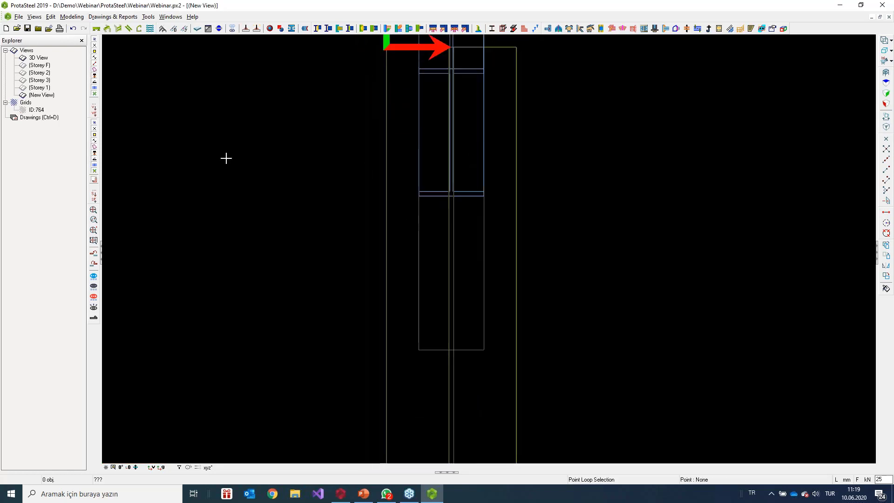
Step: Examine the new plate between the column flange and the rafter in the 3D view
{"action": "double_click", "coordinate": [38, 57]}
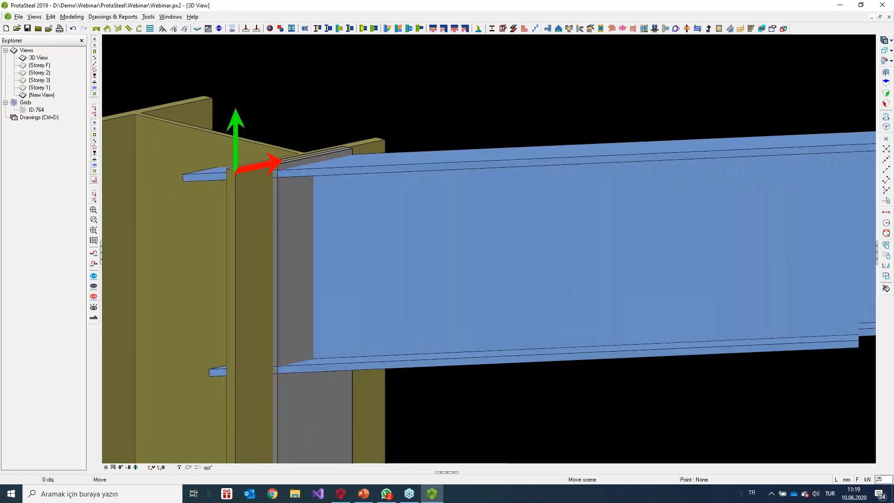
{"action": "middle_click_drag", "start_coordinate": [473, 291], "coordinate": [513, 196]}
{"action": "scroll", "coordinate": [512, 195], "scroll_direction": "down", "scroll_amount": 4}
{"action": "key", "text": "Escape"}
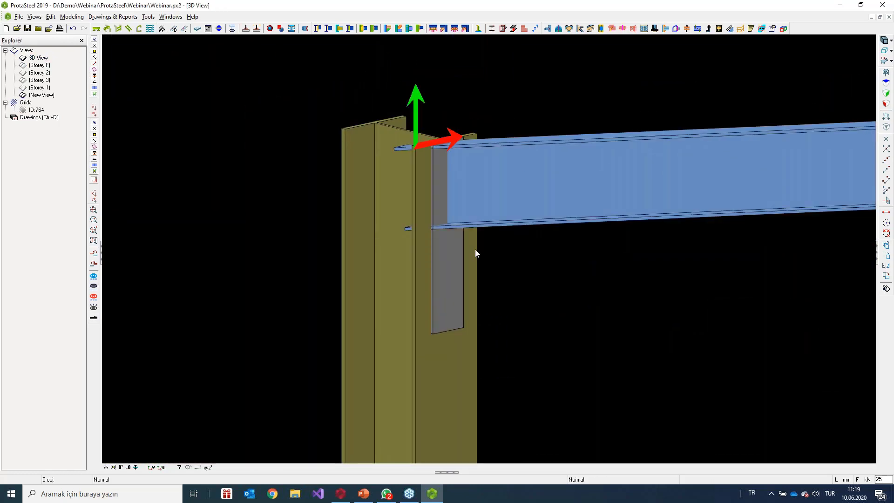
{"action": "left_click", "coordinate": [447, 264]}
{"action": "right_click", "coordinate": [511, 266]}
{"action": "key", "text": "Escape"}
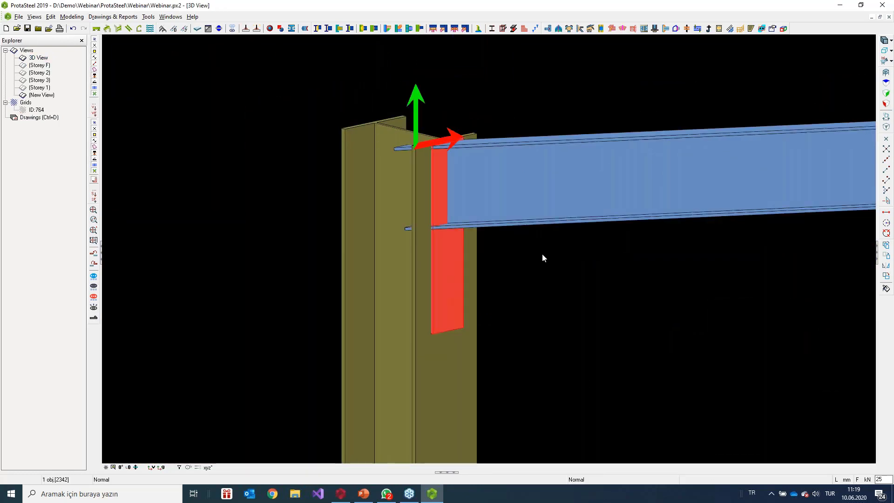
{"action": "middle_click_drag", "start_coordinate": [533, 276], "coordinate": [516, 276], "text": "ctrl"}
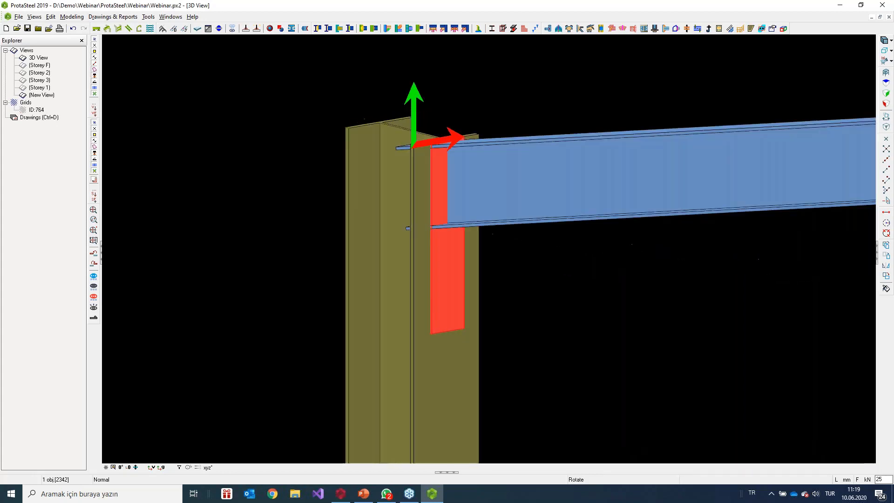
Step: Set the plate's Position In Depth to Front and check how it sits against the column flange
{"action": "double_click", "coordinate": [449, 262]}
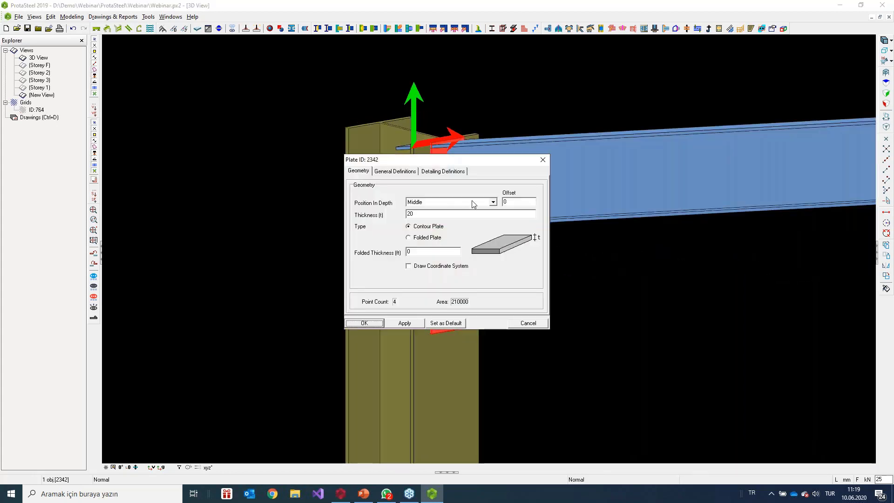
{"action": "left_click", "coordinate": [493, 202]}
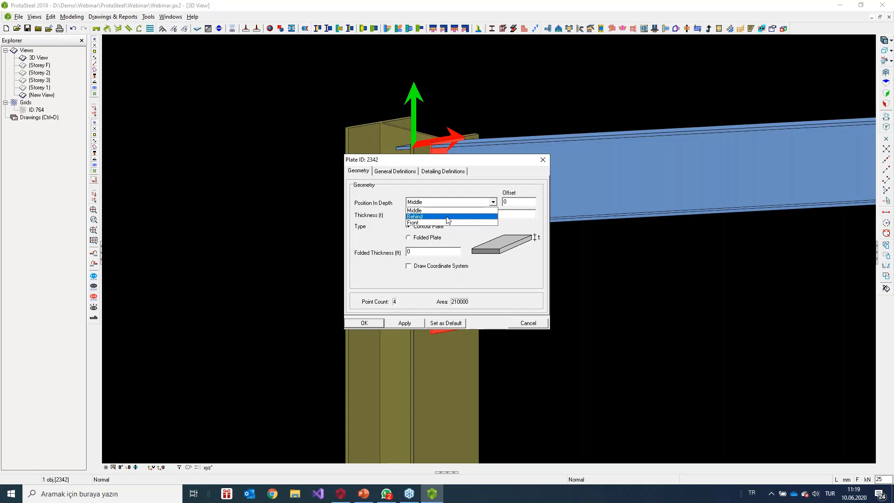
{"action": "left_click", "coordinate": [421, 223]}
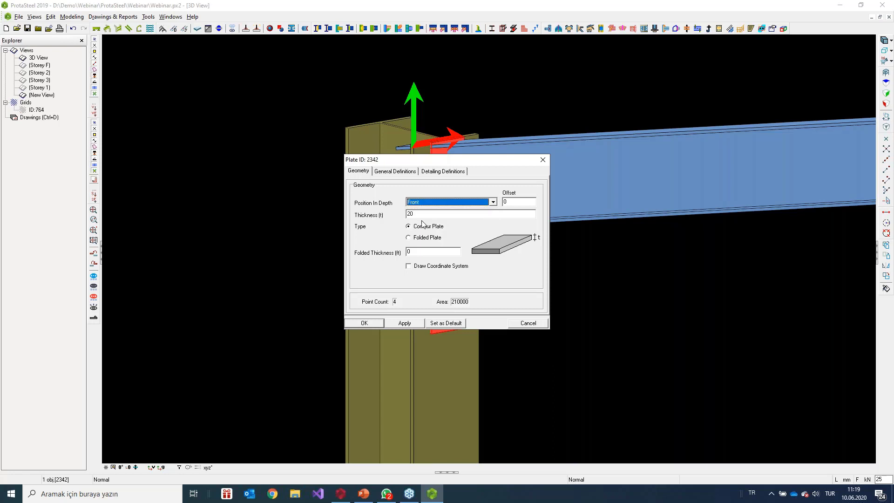
{"action": "left_click_drag", "start_coordinate": [492, 164], "coordinate": [685, 150]}
{"action": "left_click_drag", "start_coordinate": [613, 202], "coordinate": [568, 207]}
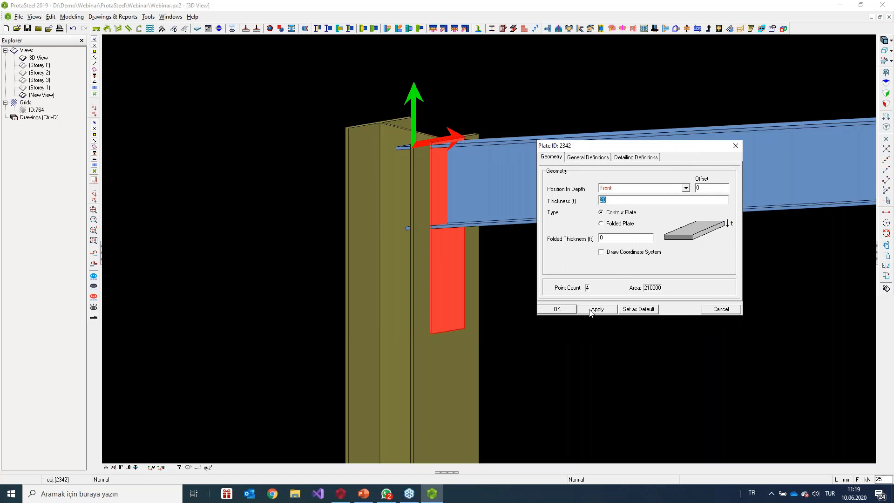
{"action": "left_click", "coordinate": [598, 308]}
{"action": "left_click", "coordinate": [557, 309]}
{"action": "key", "text": "Escape"}
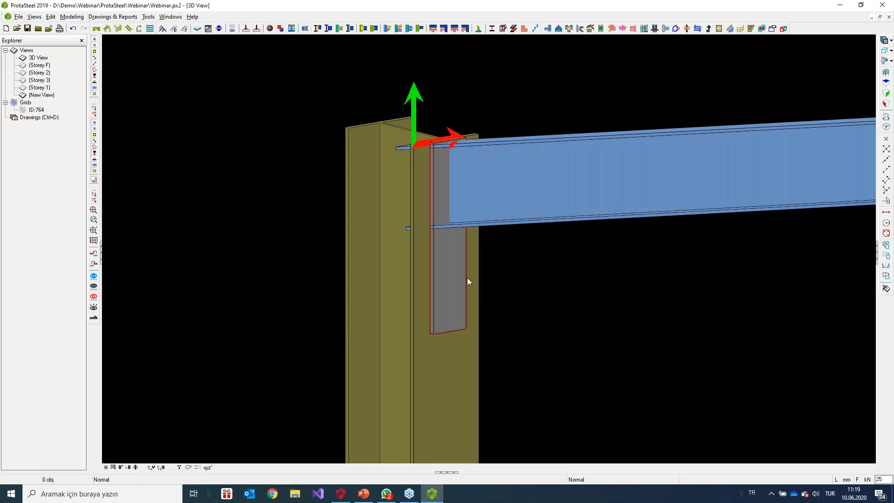
{"action": "scroll", "coordinate": [459, 272], "scroll_direction": "up", "scroll_amount": 6}
{"action": "scroll", "coordinate": [451, 270], "scroll_direction": "down", "scroll_amount": 3}
{"action": "scroll", "coordinate": [443, 308], "scroll_direction": "down", "scroll_amount": 2}
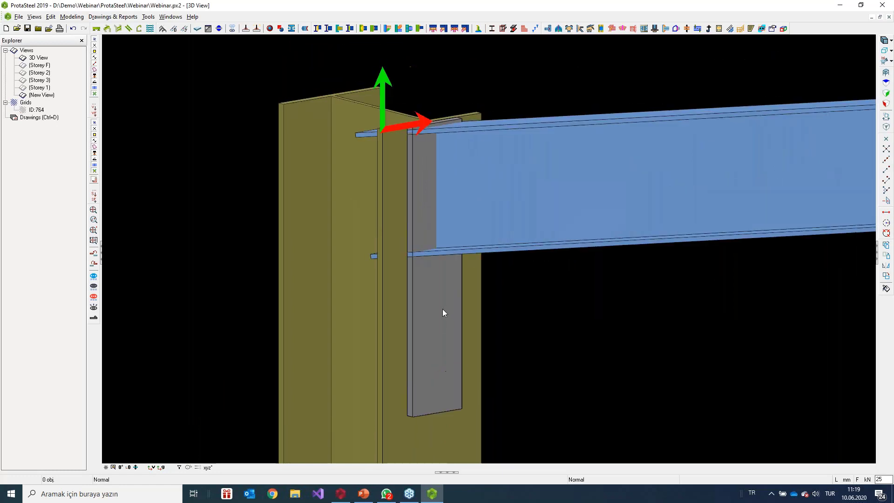
{"action": "left_click", "coordinate": [441, 306]}
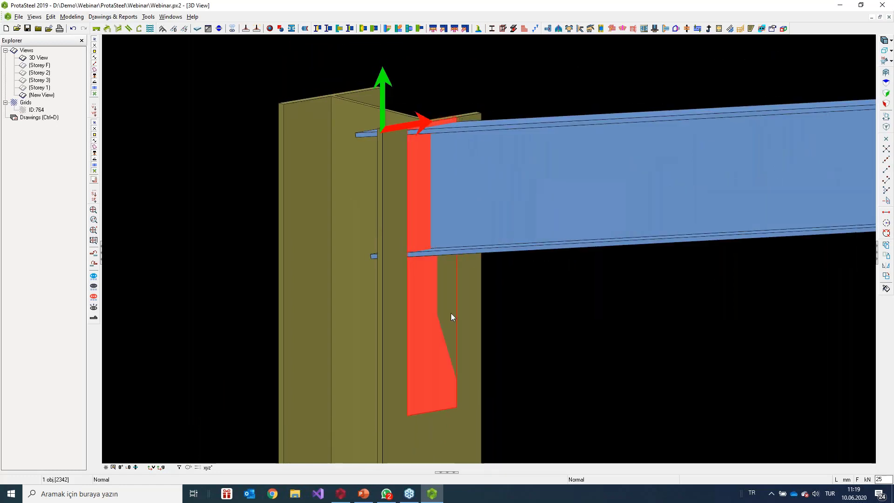
{"action": "key", "text": "Escape"}
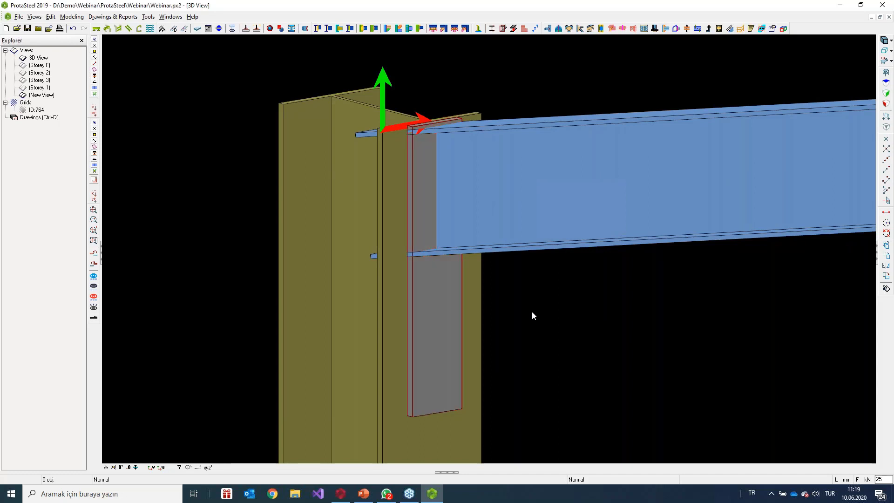
{"action": "middle_click_drag", "start_coordinate": [529, 311], "coordinate": [522, 347]}
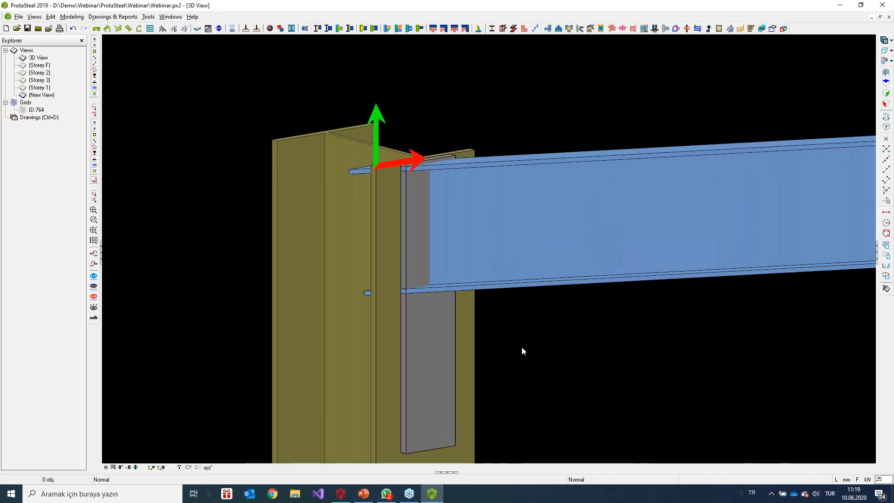
Step: Return to the column flange's work plane view and undo the plate
{"action": "double_click", "coordinate": [41, 95]}
{"action": "middle_click_drag", "start_coordinate": [457, 144], "coordinate": [503, 199]}
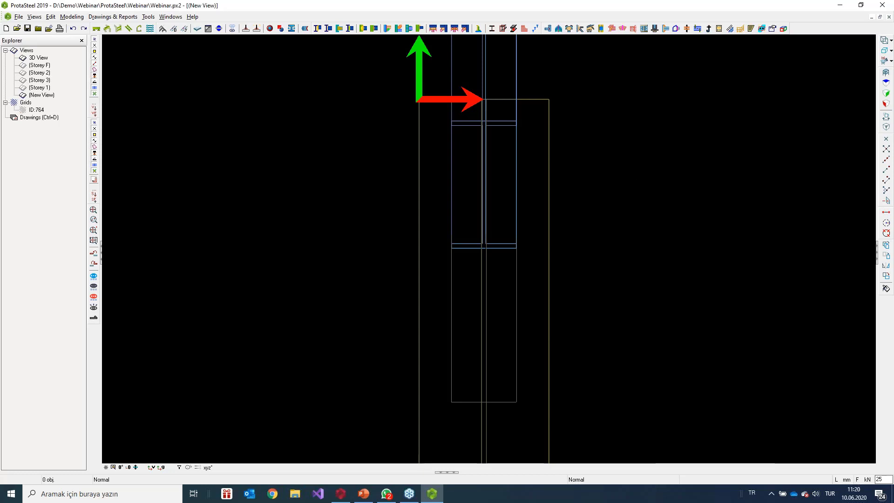
{"action": "key", "text": "ctrl+z"}
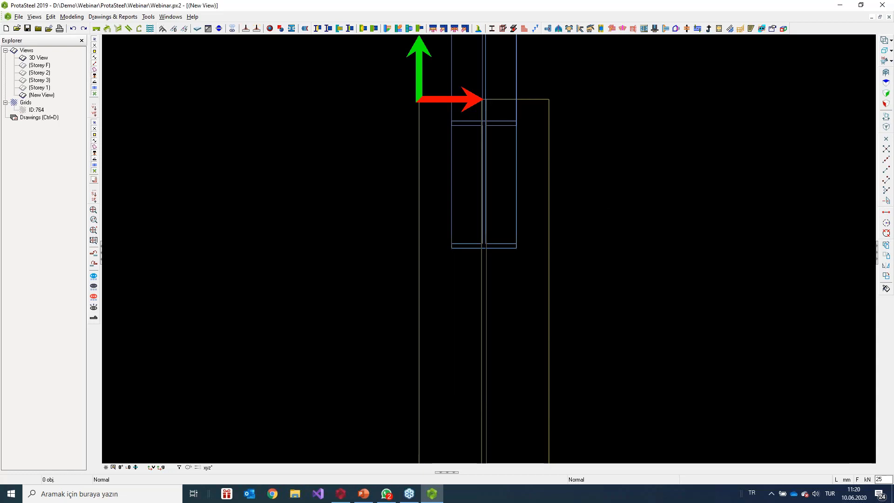
{"action": "middle_click_drag", "start_coordinate": [498, 134], "coordinate": [492, 168]}
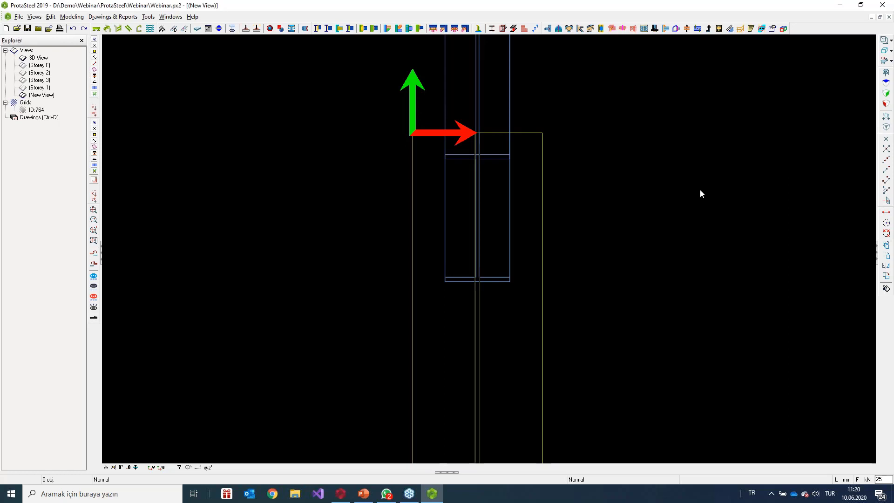
Step: Create model points where both rafter flange edges cross the column's top edge, at (75,0,0) and (225,0,0)
{"action": "left_click", "coordinate": [886, 141]}
{"action": "scroll", "coordinate": [446, 130], "scroll_direction": "up", "scroll_amount": 3}
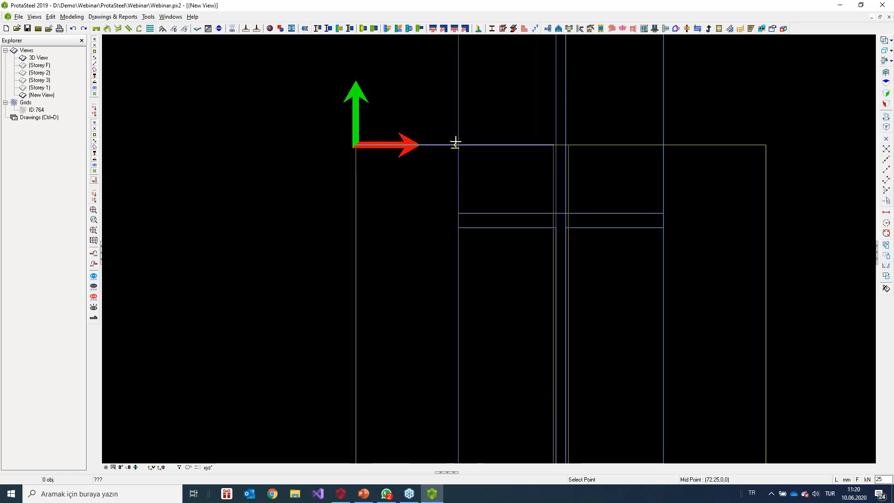
{"action": "left_click", "coordinate": [664, 145]}
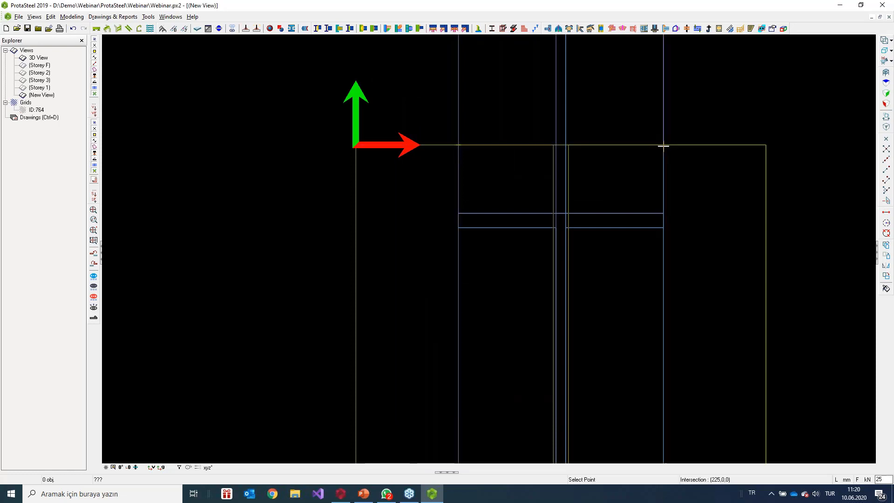
{"action": "middle_click_drag", "start_coordinate": [696, 136], "coordinate": [656, 99]}
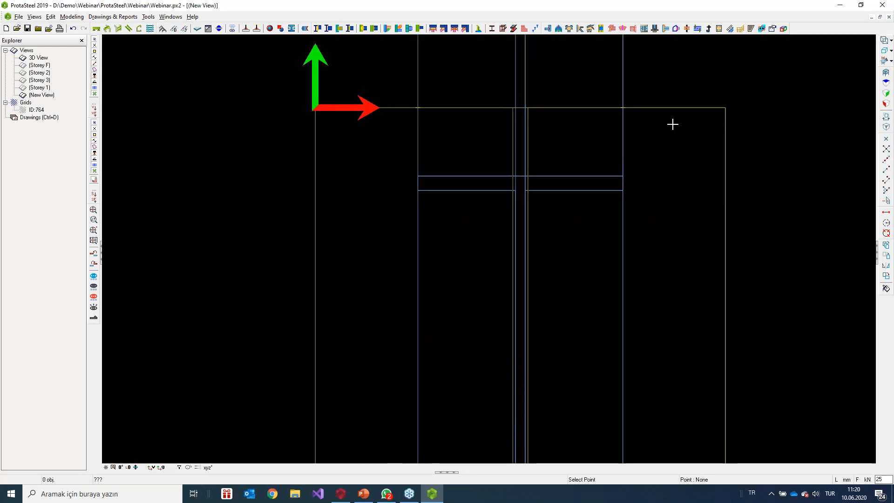
{"action": "scroll", "coordinate": [726, 133], "scroll_direction": "down", "scroll_amount": 2}
{"action": "middle_click_drag", "start_coordinate": [726, 133], "coordinate": [640, 95]}
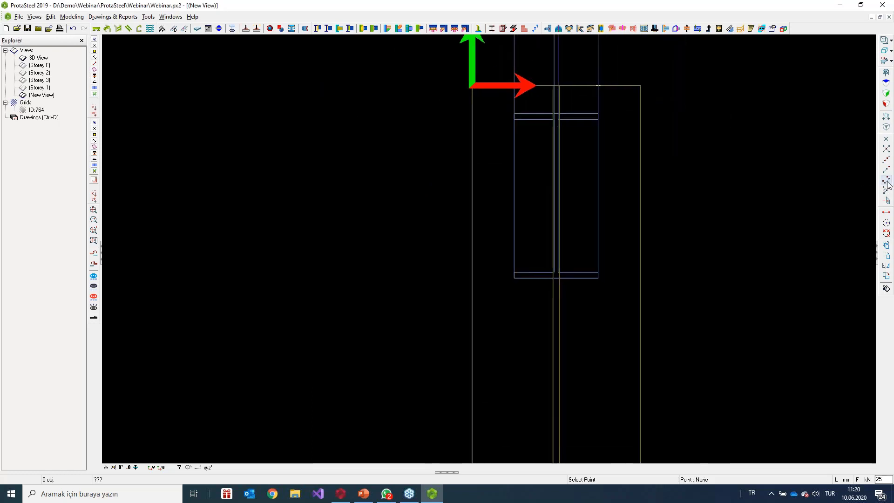
Step: Create two parallel points 700 mm below the model points at the column's top edge
{"action": "mouse_move", "coordinate": [887, 184]}
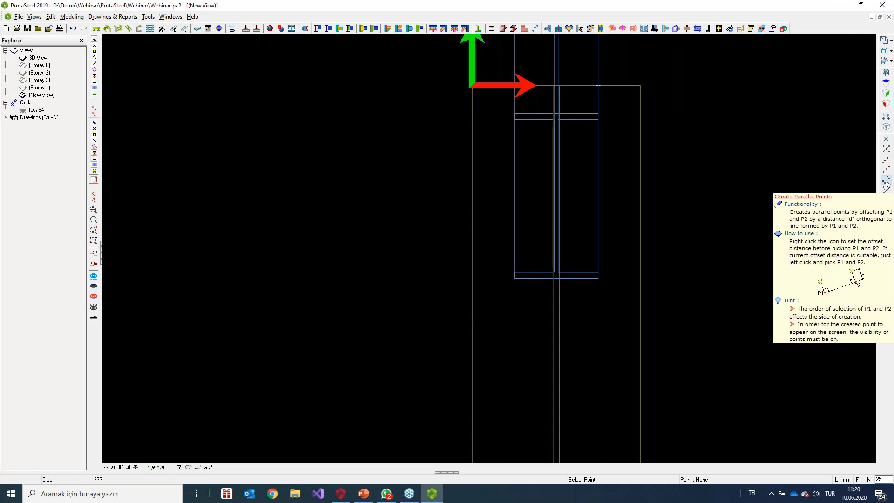
{"action": "right_click", "coordinate": [886, 184]}
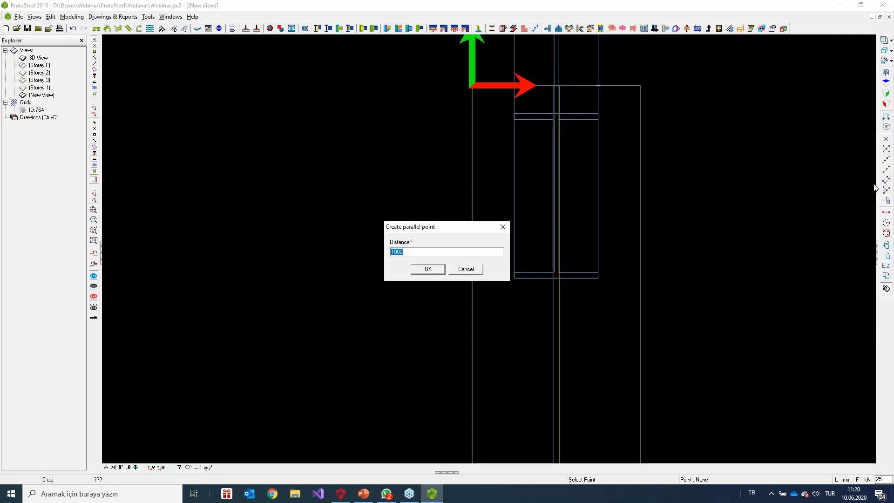
{"action": "left_click", "coordinate": [433, 252]}
{"action": "left_click_drag", "start_coordinate": [433, 251], "coordinate": [357, 249]}
{"action": "type", "text": "7"}
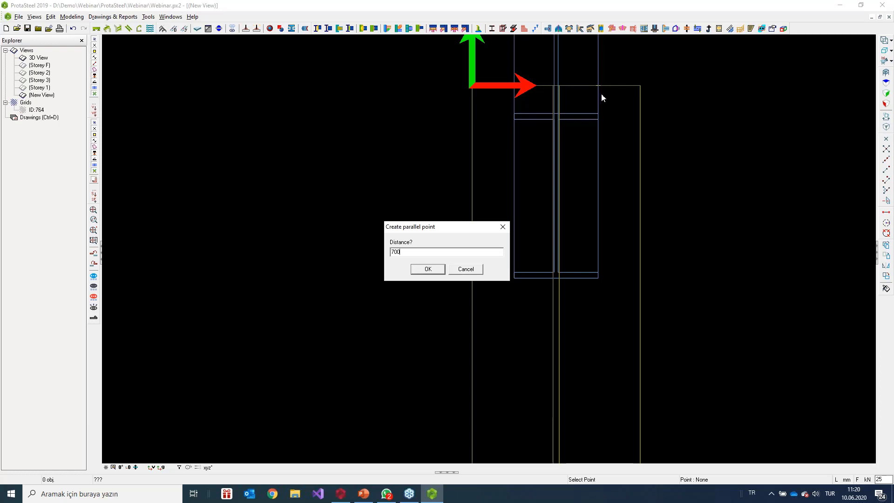
{"action": "left_click", "coordinate": [427, 269]}
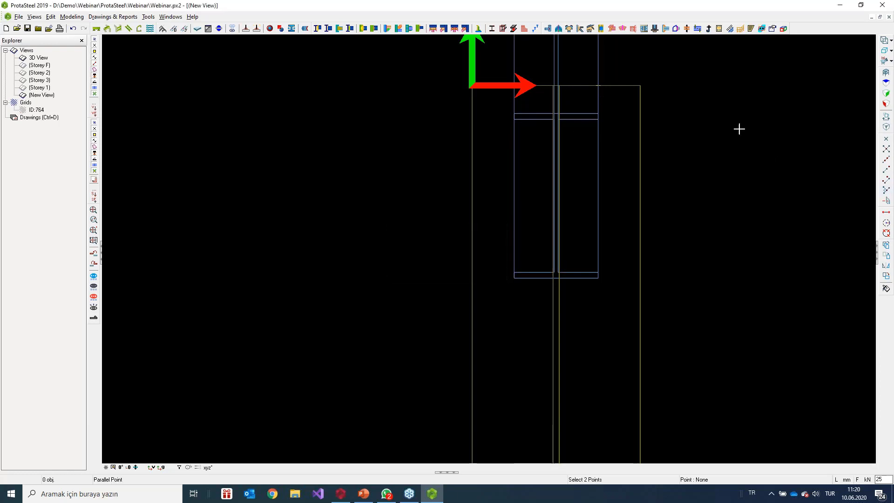
{"action": "left_click", "coordinate": [598, 85]}
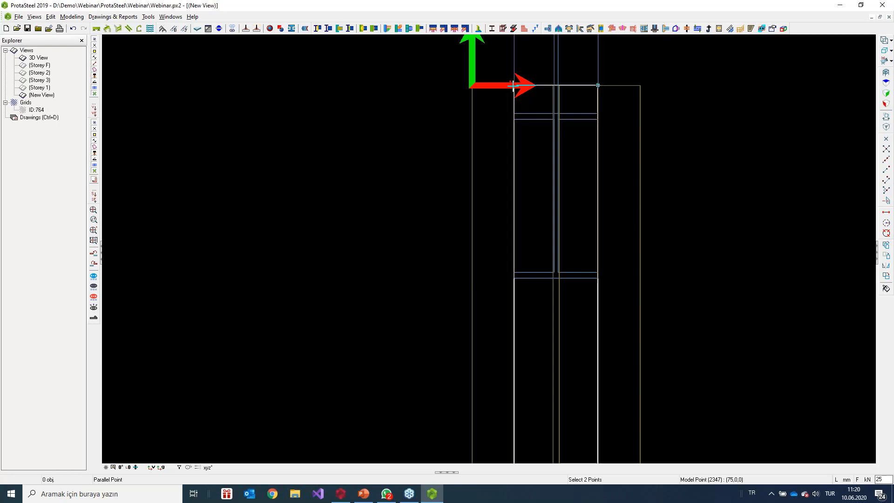
{"action": "left_click", "coordinate": [514, 86]}
Step: Model the 150 x 700 mm plate through the two top model points and the two offset points below the rafter
{"action": "scroll", "coordinate": [547, 400], "scroll_direction": "down", "scroll_amount": 1}
{"action": "middle_click_drag", "start_coordinate": [547, 400], "coordinate": [554, 265]}
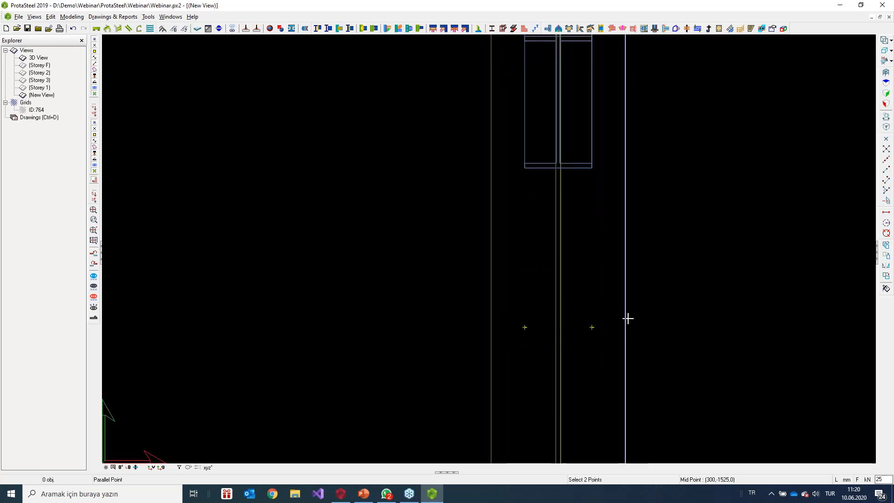
{"action": "scroll", "coordinate": [535, 241], "scroll_direction": "down", "scroll_amount": 1}
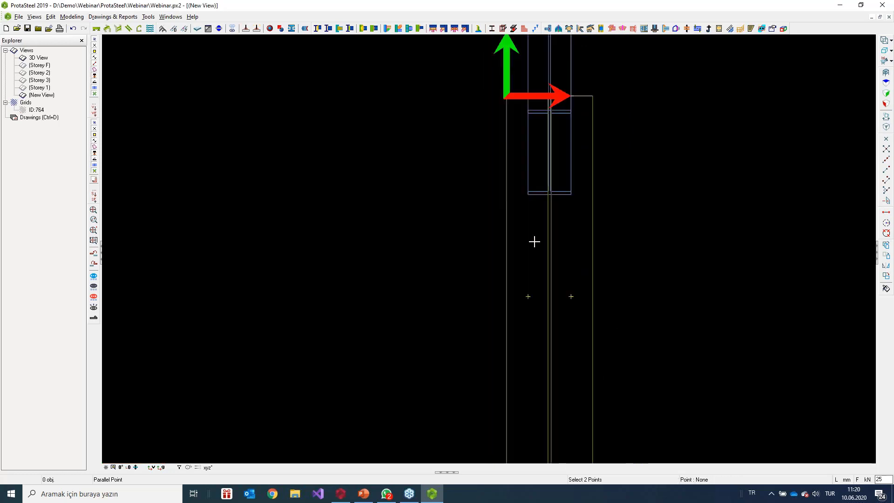
{"action": "middle_click_drag", "start_coordinate": [535, 241], "coordinate": [528, 275]}
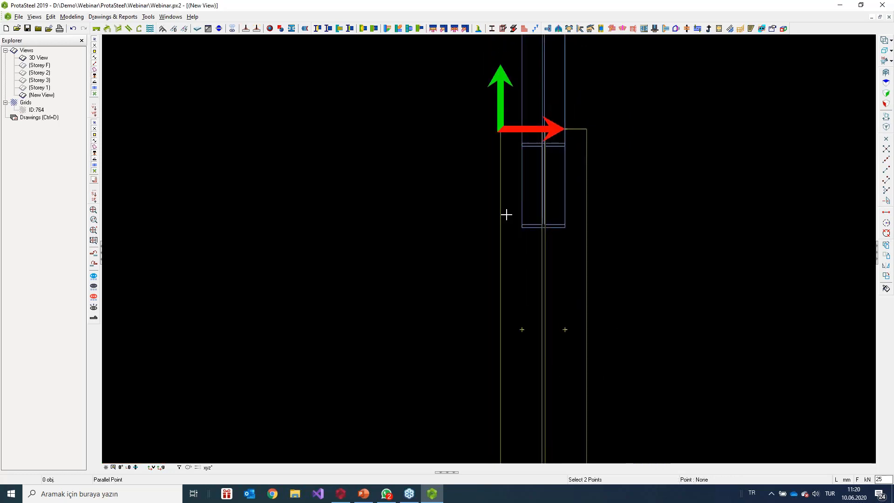
{"action": "left_click", "coordinate": [198, 29]}
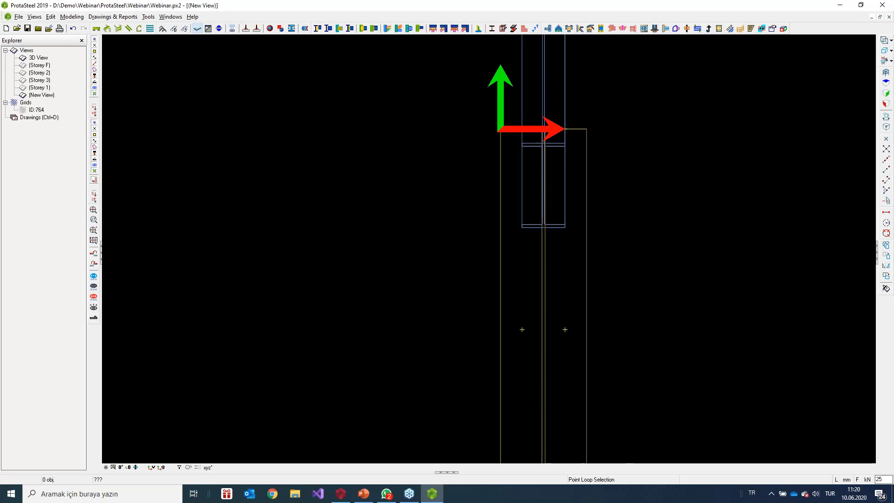
{"action": "left_click", "coordinate": [566, 130]}
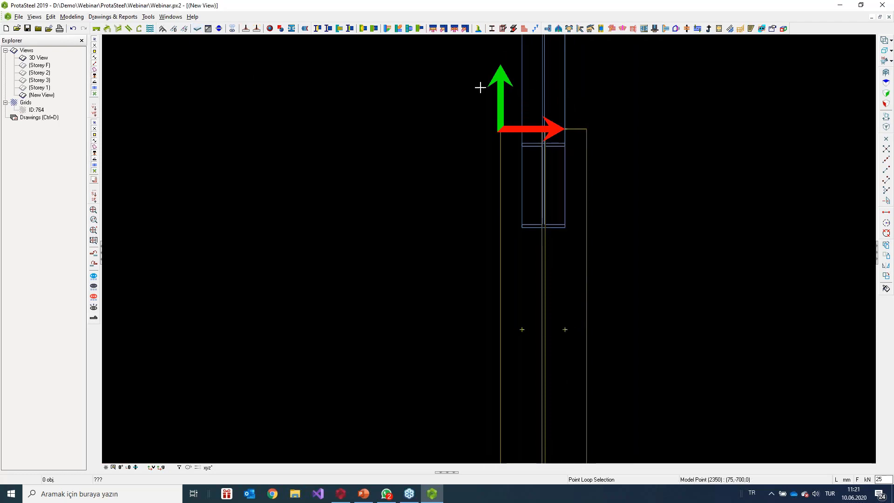
{"action": "left_click", "coordinate": [567, 130]}
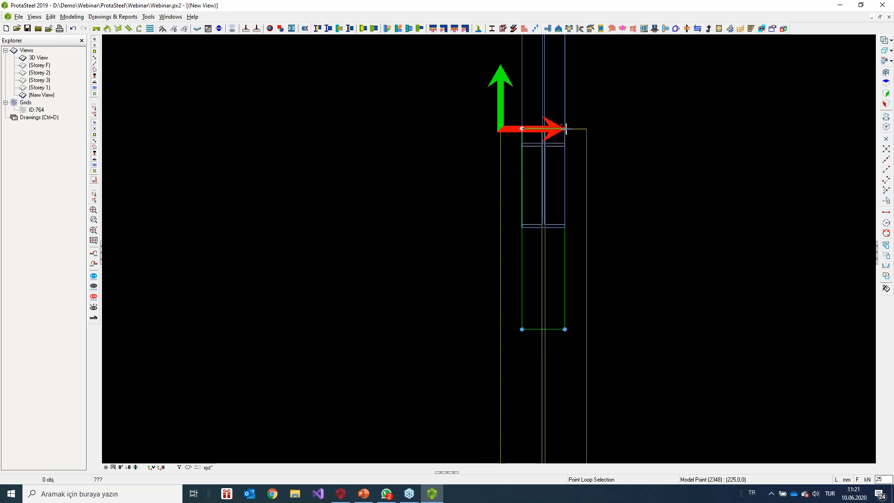
Step: In the 3D view, bring the new plate to the front of the column flange face
{"action": "double_click", "coordinate": [38, 57]}
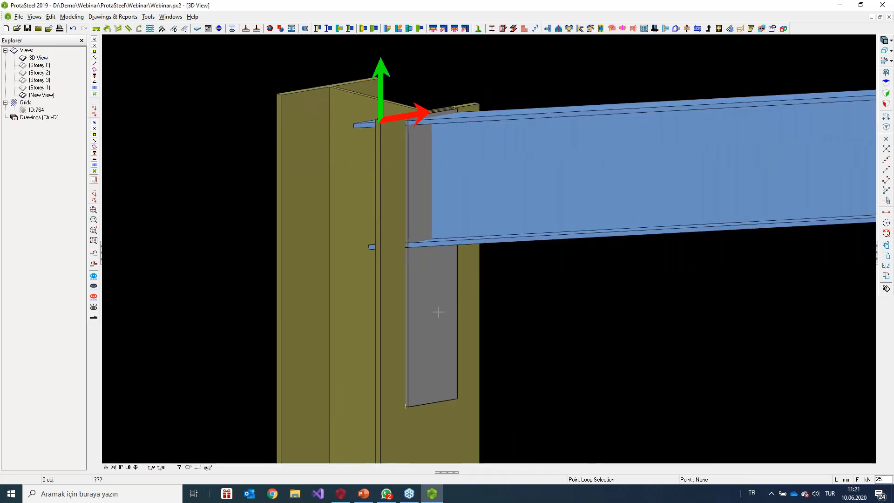
{"action": "key", "text": "Escape"}
{"action": "left_click", "coordinate": [432, 299]}
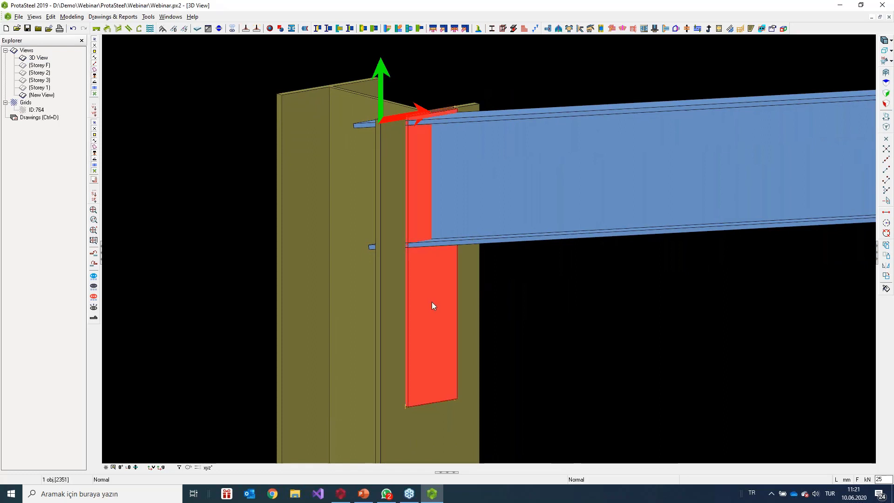
{"action": "left_click", "coordinate": [572, 343]}
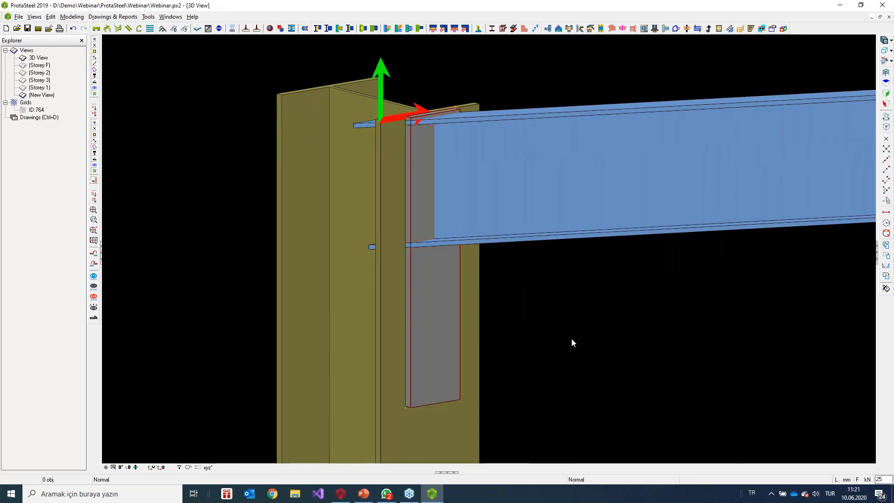
{"action": "middle_click_drag", "start_coordinate": [549, 324], "coordinate": [516, 296]}
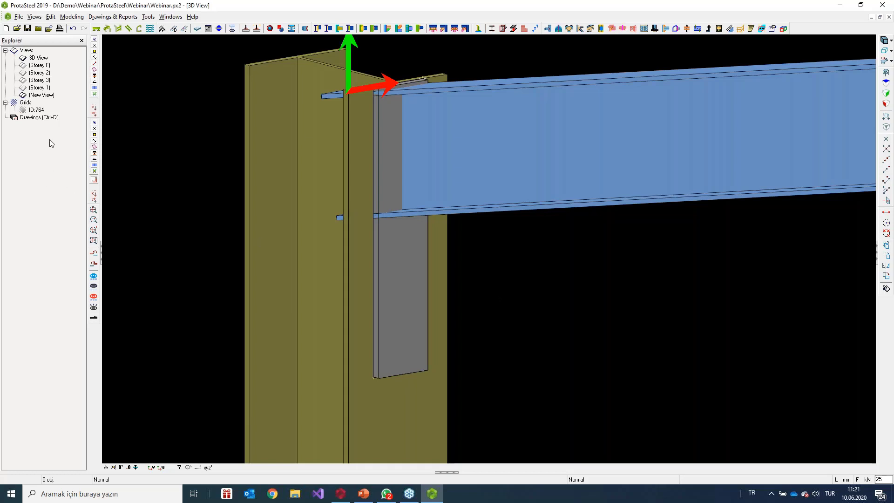
Step: In the column flange's work plane view, insert a bolt group joining the plate and column, with its X direction along the plate's lower edge
{"action": "double_click", "coordinate": [41, 95]}
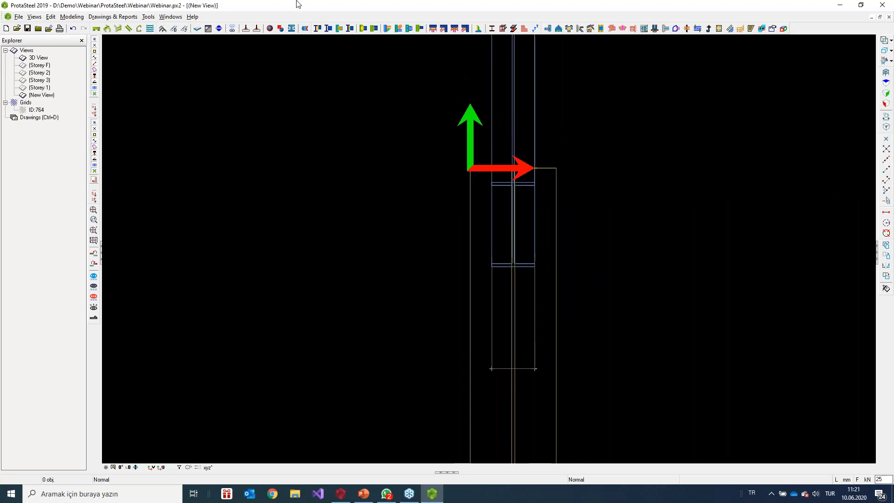
{"action": "left_click", "coordinate": [232, 29]}
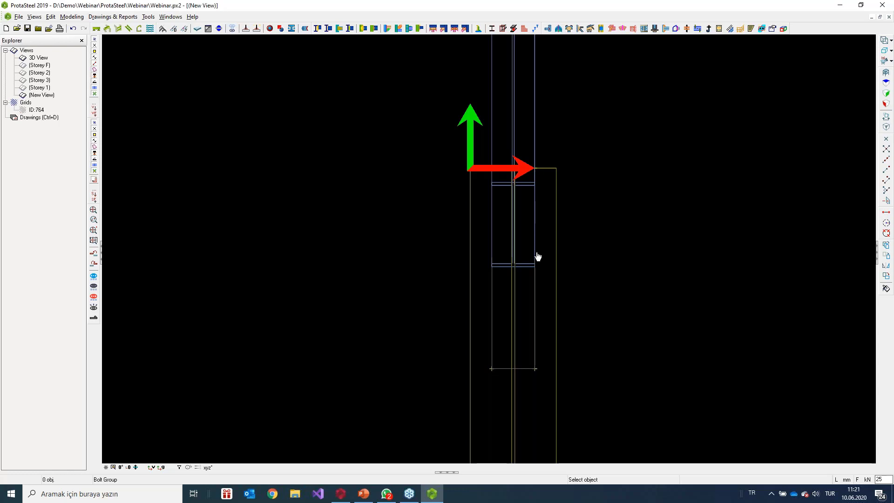
{"action": "scroll", "coordinate": [530, 310], "scroll_direction": "up", "scroll_amount": 3}
{"action": "scroll", "coordinate": [516, 229], "scroll_direction": "down", "scroll_amount": 1}
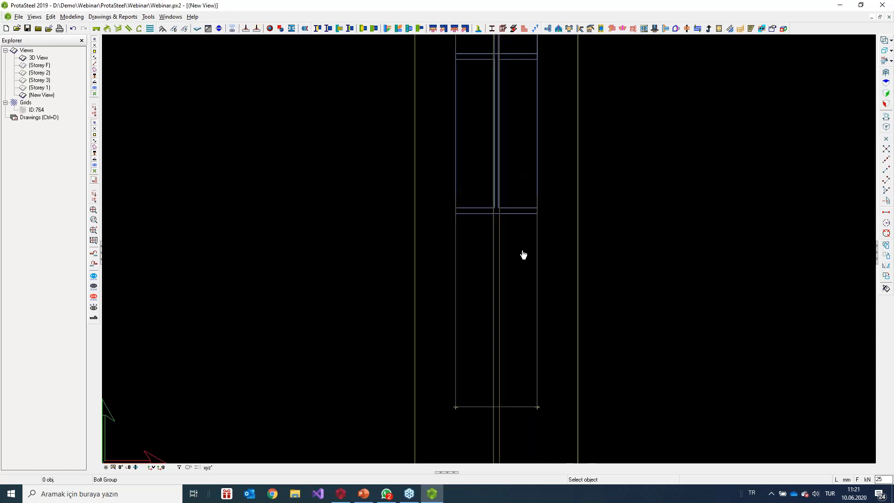
{"action": "left_click", "coordinate": [537, 277]}
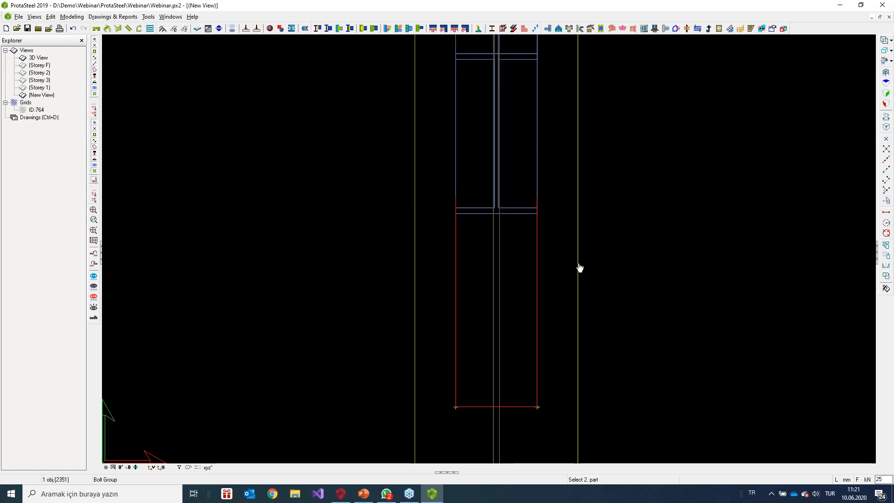
{"action": "left_click", "coordinate": [579, 268]}
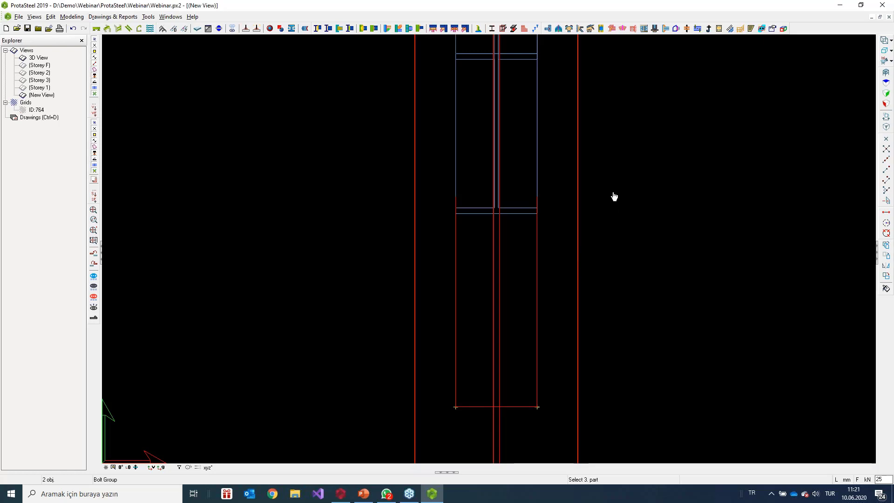
{"action": "middle_click_drag", "start_coordinate": [528, 350], "coordinate": [532, 346]}
{"action": "middle_click_drag", "start_coordinate": [456, 415], "coordinate": [457, 352]}
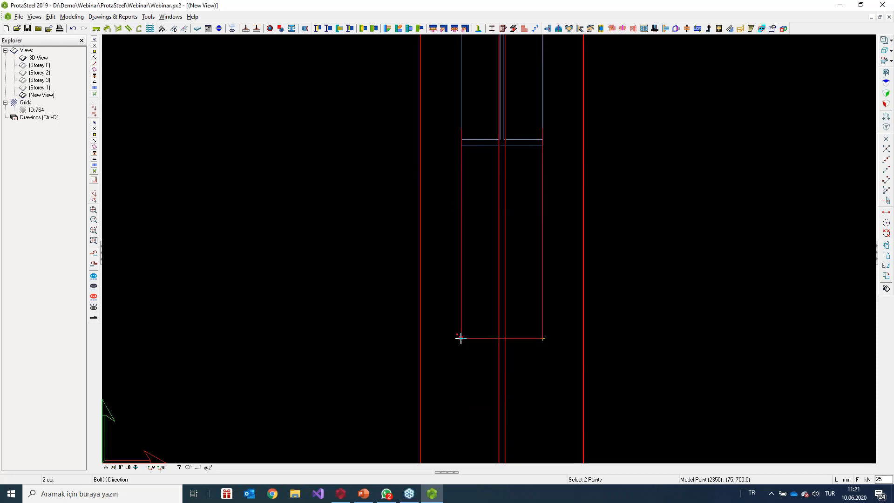
{"action": "left_click", "coordinate": [461, 338]}
{"action": "left_click", "coordinate": [543, 339]}
{"action": "left_click", "coordinate": [444, 255]}
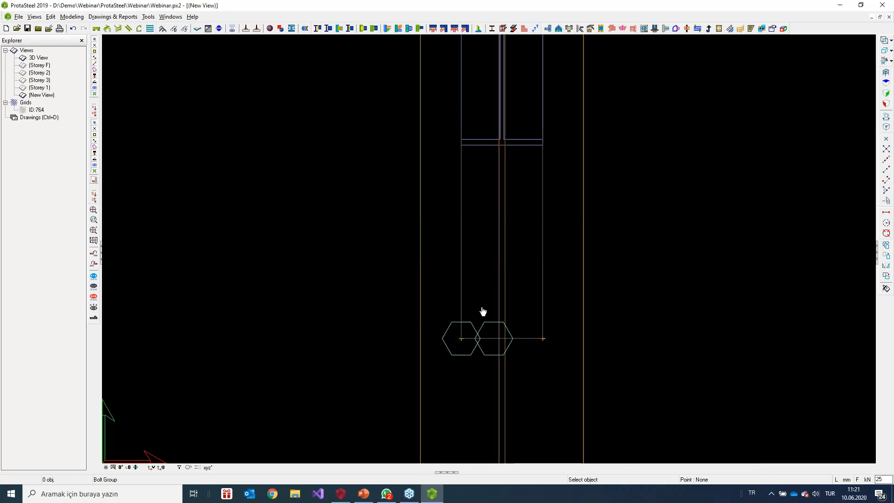
{"action": "key", "text": "Escape"}
Step: Set the bolt group's grid to X positions 37.5 75 and Y positions 3*100 2*145
{"action": "double_click", "coordinate": [482, 326]}
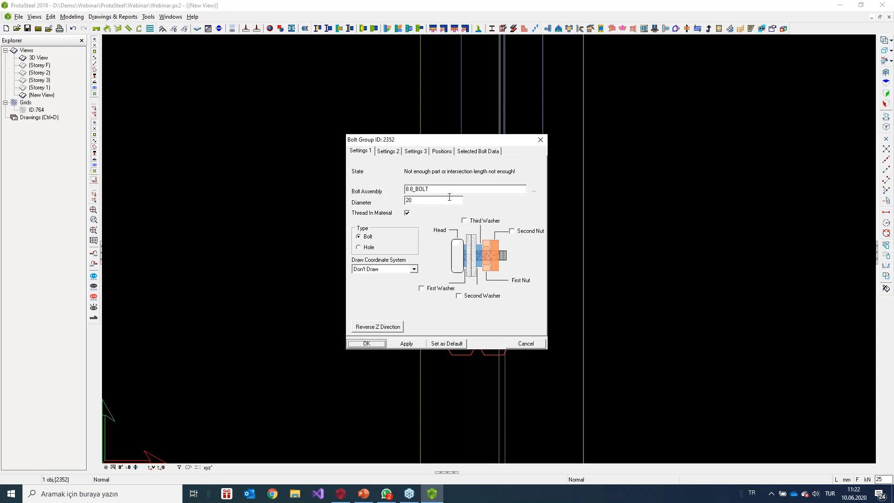
{"action": "left_click", "coordinate": [444, 151]}
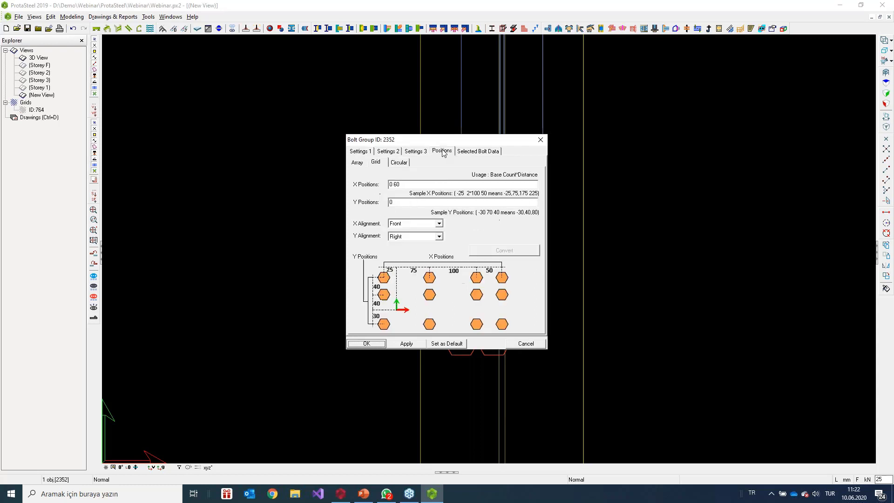
{"action": "left_click", "coordinate": [417, 183]}
{"action": "left_click_drag", "start_coordinate": [415, 182], "coordinate": [373, 182]}
{"action": "left_click_drag", "start_coordinate": [458, 141], "coordinate": [718, 118]}
{"action": "type", "text": "37.5 7"}
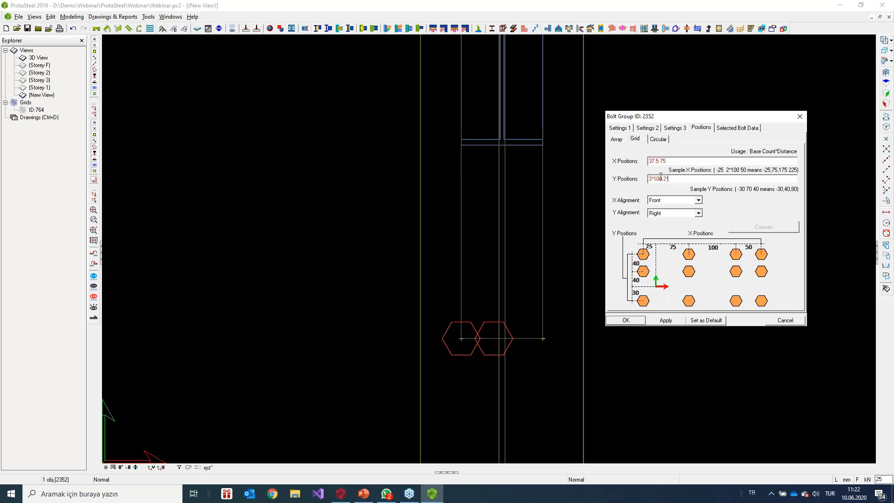
{"action": "type", "text": "5"}
{"action": "left_click", "coordinate": [669, 322]}
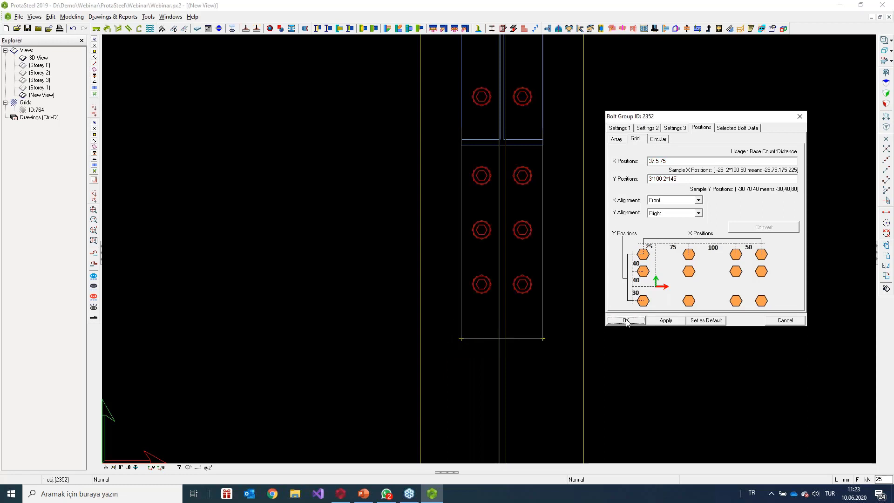
{"action": "left_click", "coordinate": [626, 320]}
Step: Check the bolt layout on the plate in the work plane view and in the 3D view
{"action": "scroll", "coordinate": [621, 273], "scroll_direction": "down", "scroll_amount": 3}
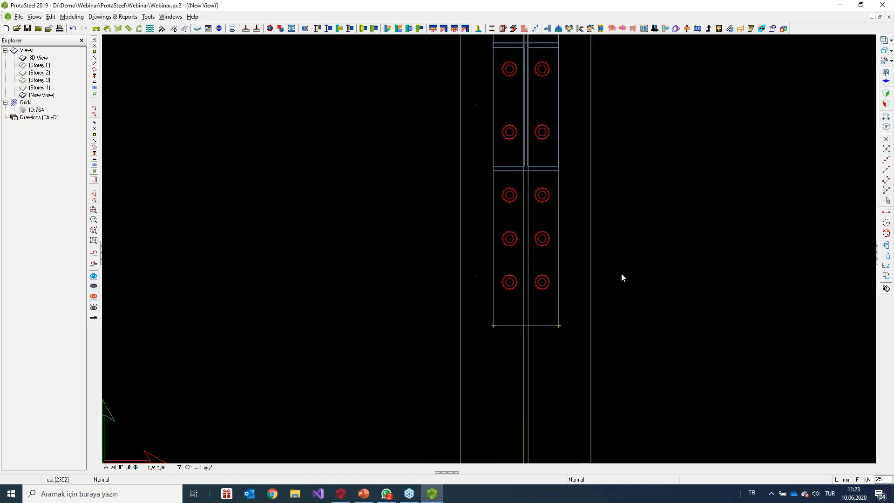
{"action": "middle_click_drag", "start_coordinate": [622, 272], "coordinate": [551, 280]}
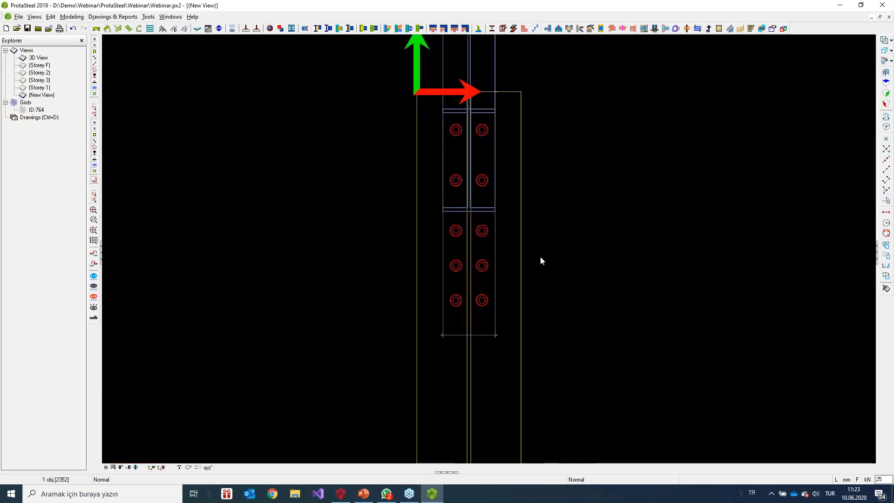
{"action": "double_click", "coordinate": [39, 57]}
{"action": "middle_click_drag", "start_coordinate": [567, 265], "coordinate": [585, 260]}
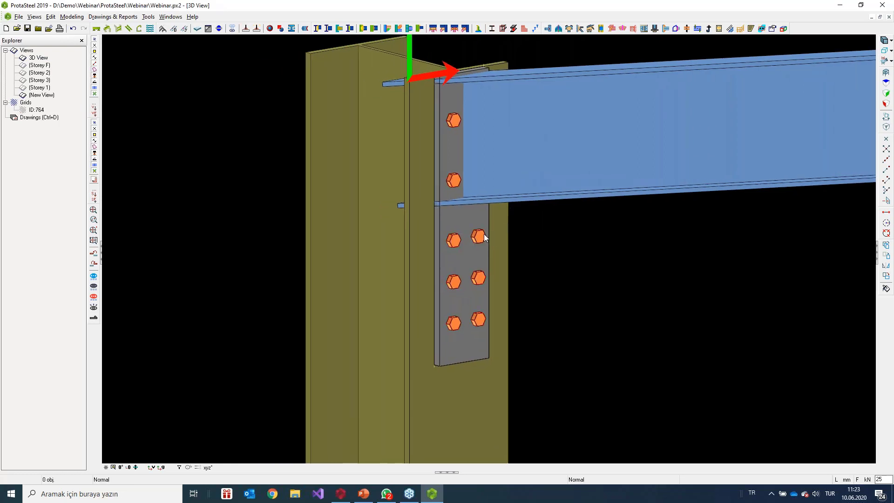
{"action": "scroll", "coordinate": [480, 235], "scroll_direction": "up", "scroll_amount": 4}
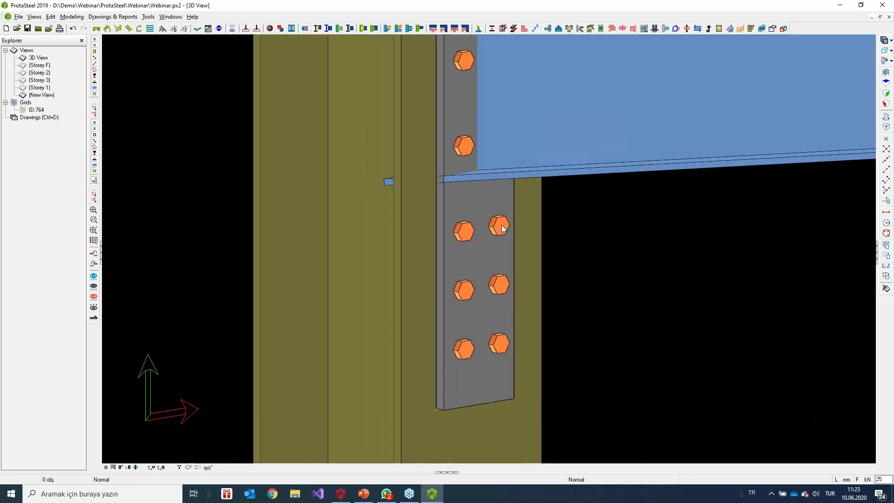
{"action": "scroll", "coordinate": [508, 223], "scroll_direction": "down", "scroll_amount": 2}
{"action": "middle_click_drag", "start_coordinate": [538, 225], "coordinate": [510, 228]}
{"action": "left_click", "coordinate": [887, 445]}
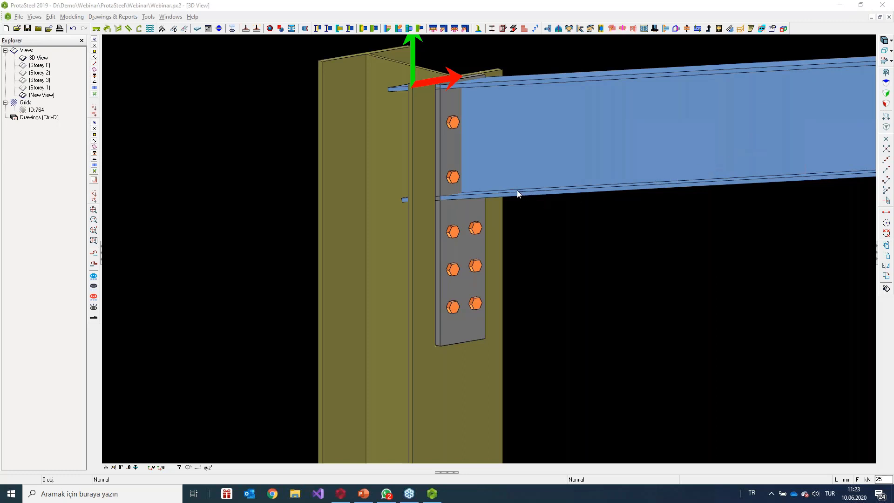
Step: Examine in 3D how the rafter's end meets the bolted plate and the column flange
{"action": "middle_click_drag", "start_coordinate": [481, 172], "coordinate": [465, 286]}
{"action": "scroll", "coordinate": [506, 232], "scroll_direction": "down", "scroll_amount": 2}
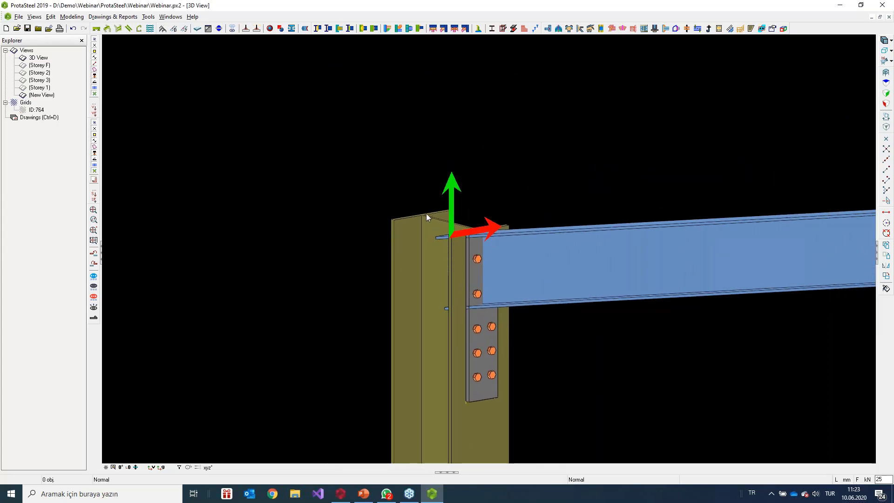
{"action": "left_click", "coordinate": [487, 385]}
{"action": "middle_click_drag", "start_coordinate": [506, 390], "coordinate": [534, 322], "text": "ctrl"}
{"action": "scroll", "coordinate": [476, 247], "scroll_direction": "up", "scroll_amount": 3}
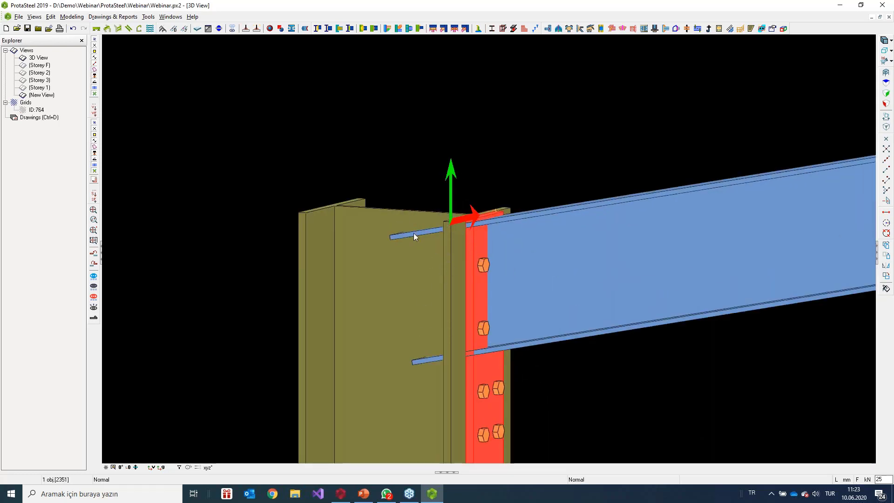
{"action": "left_click", "coordinate": [633, 381]}
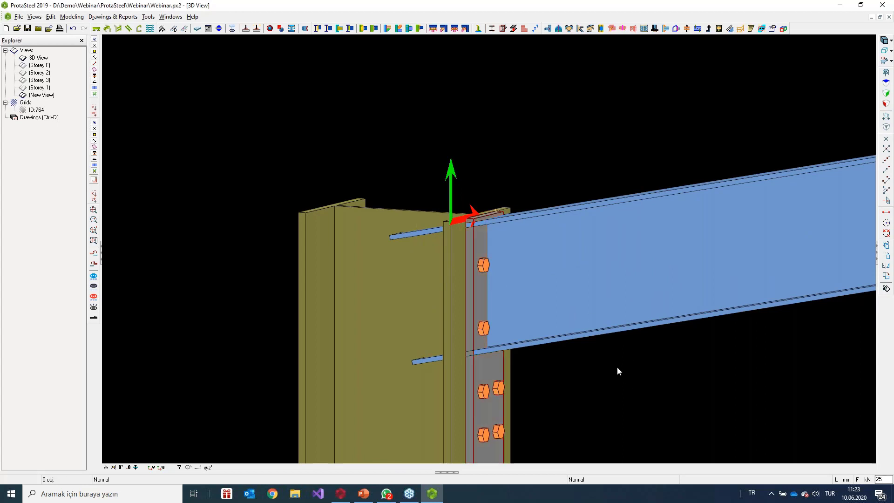
{"action": "scroll", "coordinate": [615, 364], "scroll_direction": "down", "scroll_amount": 3}
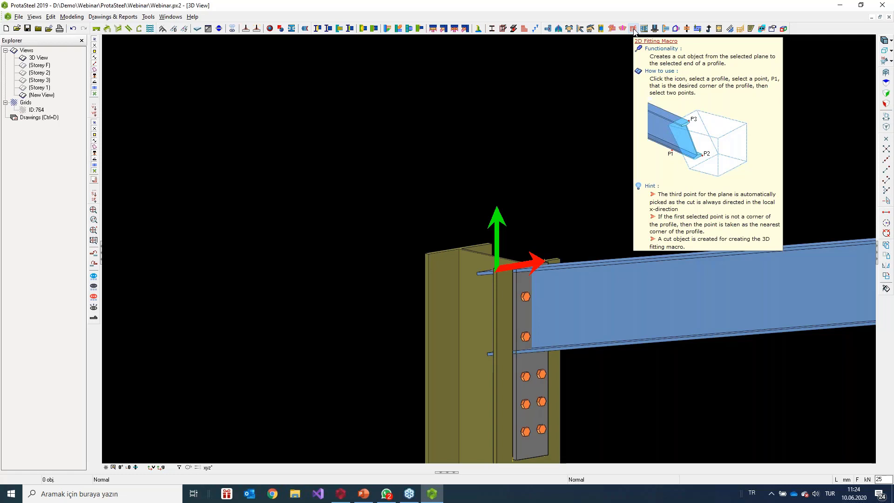
Step: Trim the rafter's end to the plate's outer face with the 2D Fitting macro, defining the cut line by the plate's bottom corners
{"action": "left_click", "coordinate": [634, 29]}
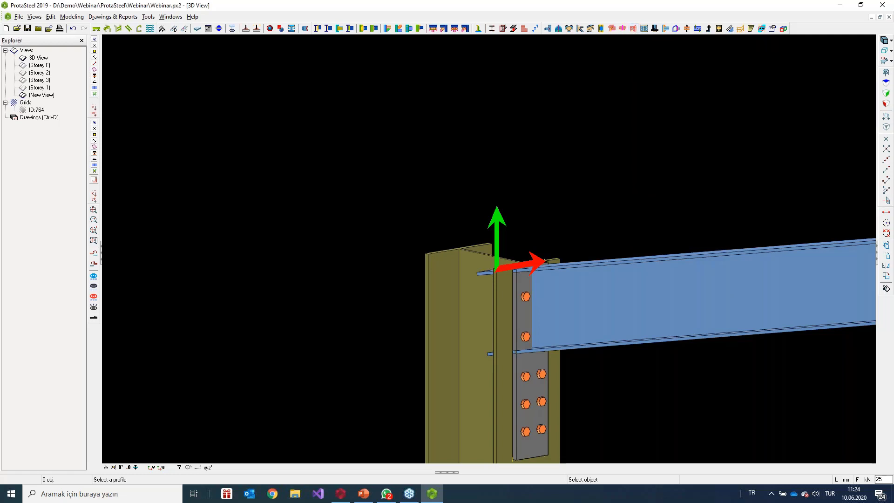
{"action": "left_click", "coordinate": [641, 293]}
{"action": "scroll", "coordinate": [521, 270], "scroll_direction": "up", "scroll_amount": 3}
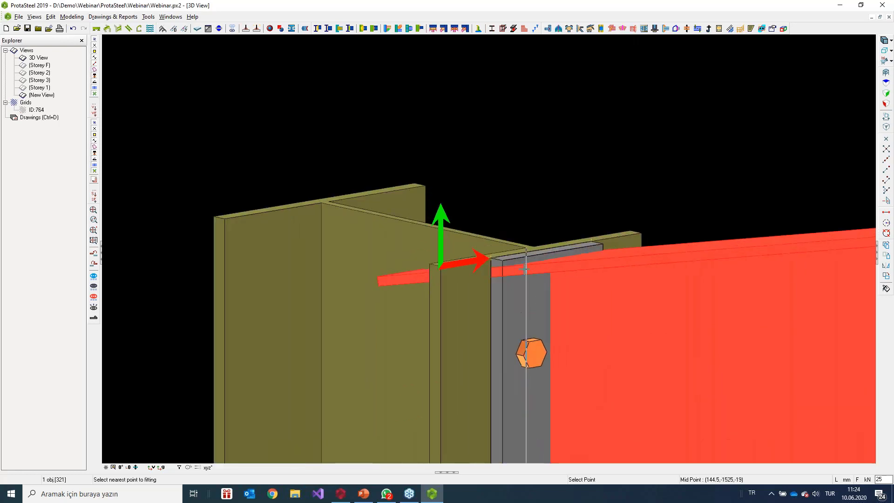
{"action": "left_click", "coordinate": [604, 244]}
{"action": "middle_click_drag", "start_coordinate": [534, 277], "coordinate": [521, 46]}
{"action": "scroll", "coordinate": [520, 51], "scroll_direction": "down", "scroll_amount": 3}
{"action": "left_click", "coordinate": [554, 307]}
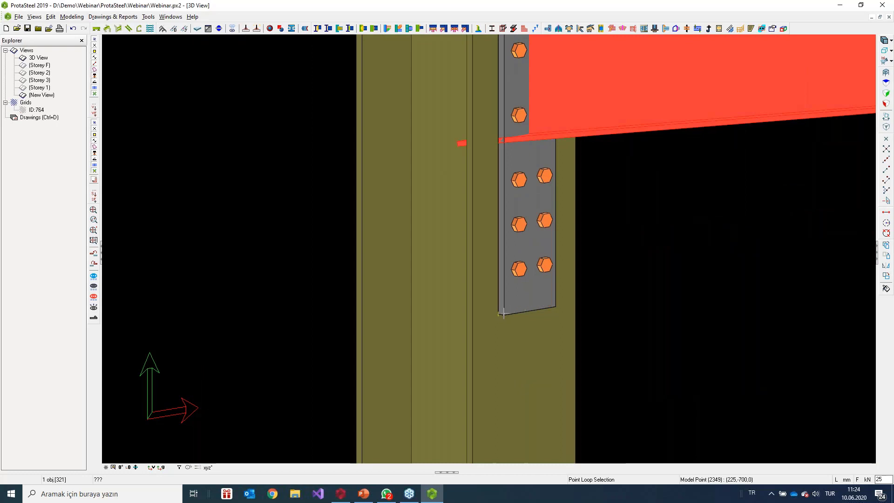
{"action": "left_click", "coordinate": [504, 314]}
{"action": "middle_click", "coordinate": [543, 296]}
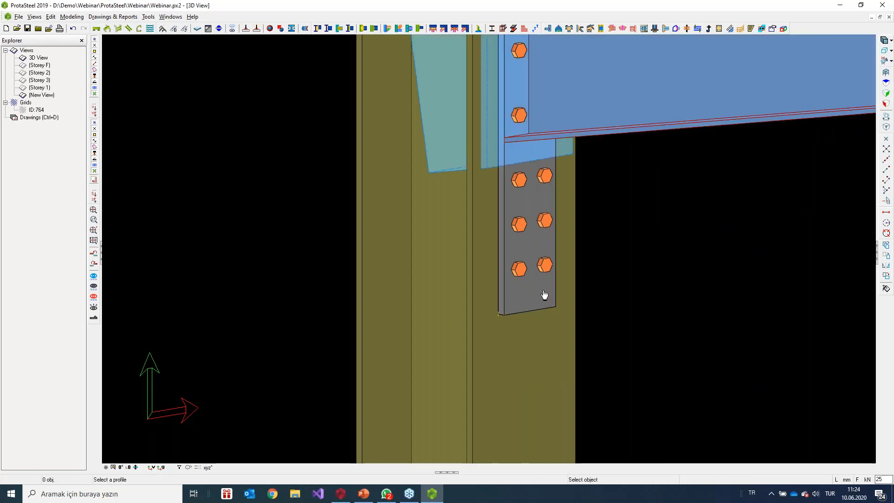
Step: Reset the work plane from the column flange to the global axes in the 3D view
{"action": "scroll", "coordinate": [544, 295], "scroll_direction": "down", "scroll_amount": 5}
{"action": "scroll", "coordinate": [525, 296], "scroll_direction": "up", "scroll_amount": 3}
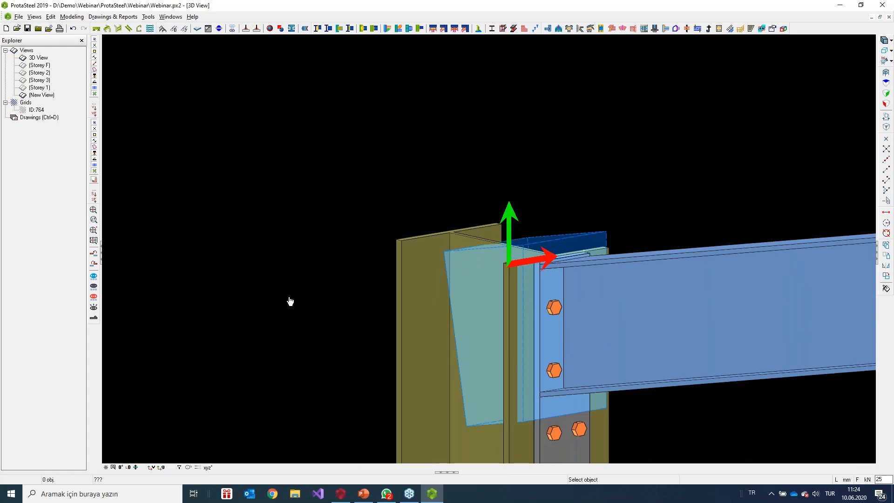
{"action": "middle_click_drag", "start_coordinate": [553, 205], "coordinate": [498, 170]}
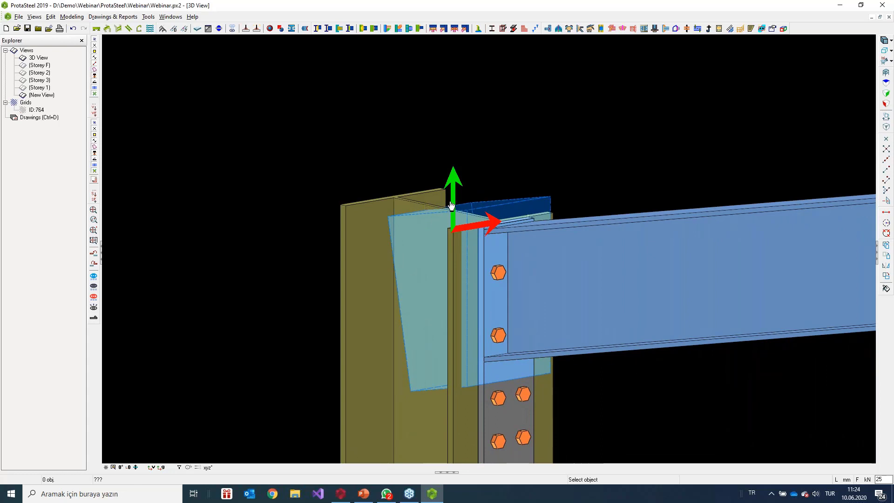
{"action": "left_click", "coordinate": [161, 468]}
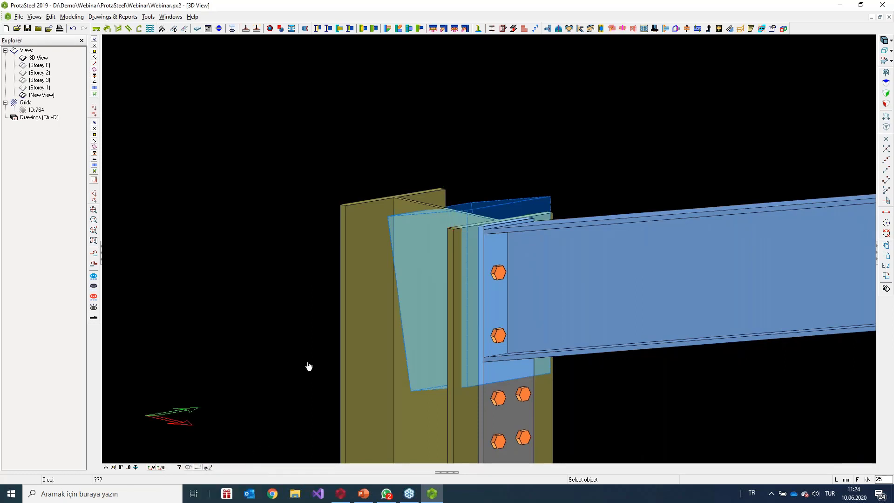
Step: Examine how the fitted rafter end and its cut object meet the plate on the column flange
{"action": "scroll", "coordinate": [447, 273], "scroll_direction": "down", "scroll_amount": 3}
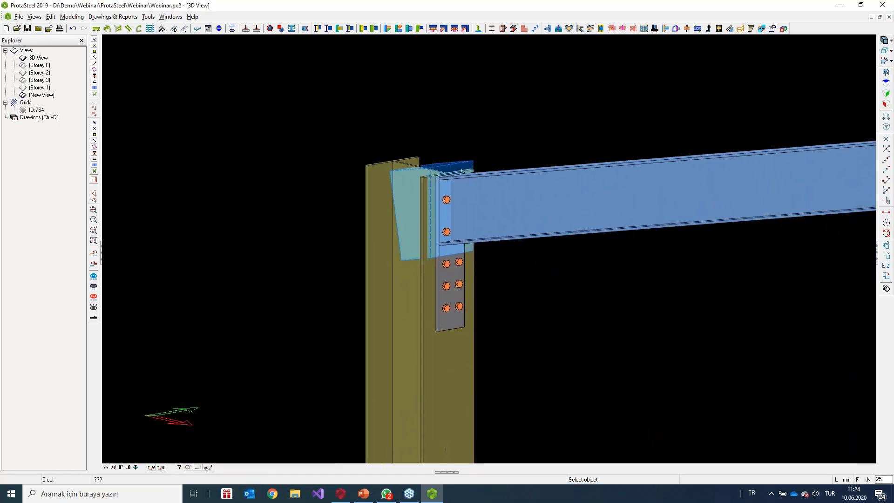
{"action": "scroll", "coordinate": [474, 266], "scroll_direction": "up", "scroll_amount": 3}
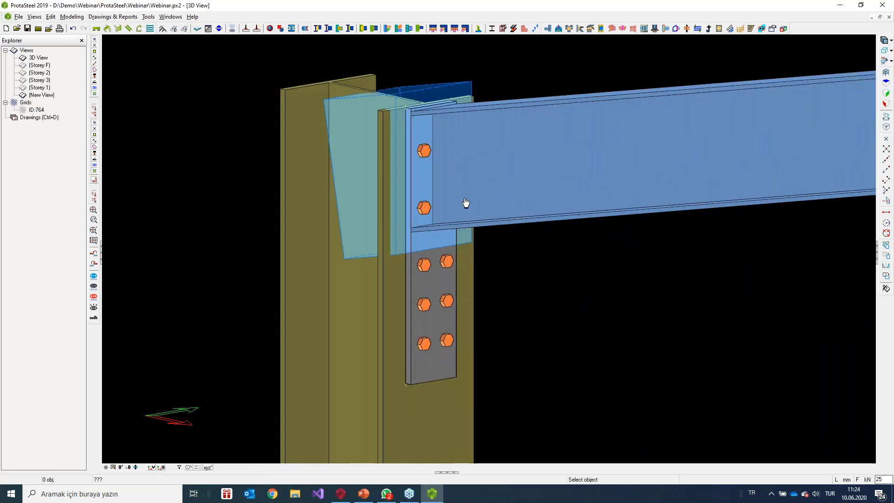
{"action": "scroll", "coordinate": [463, 148], "scroll_direction": "up", "scroll_amount": 4}
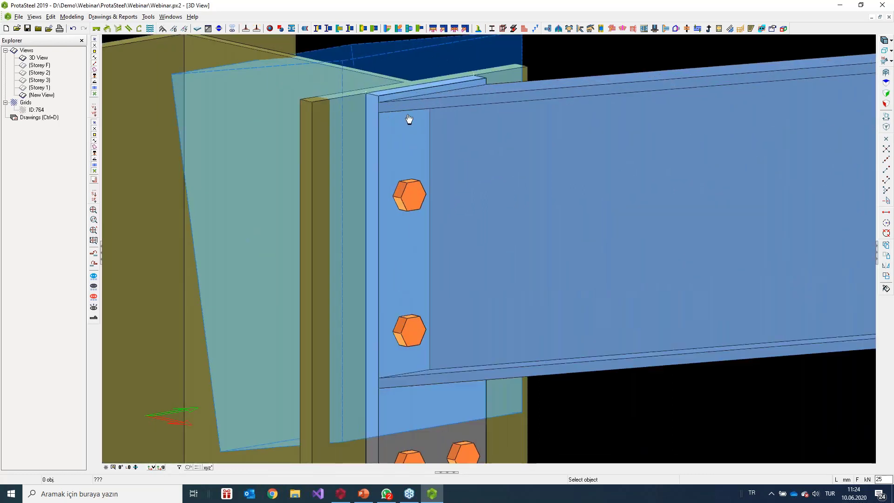
{"action": "scroll", "coordinate": [393, 128], "scroll_direction": "down", "scroll_amount": 2}
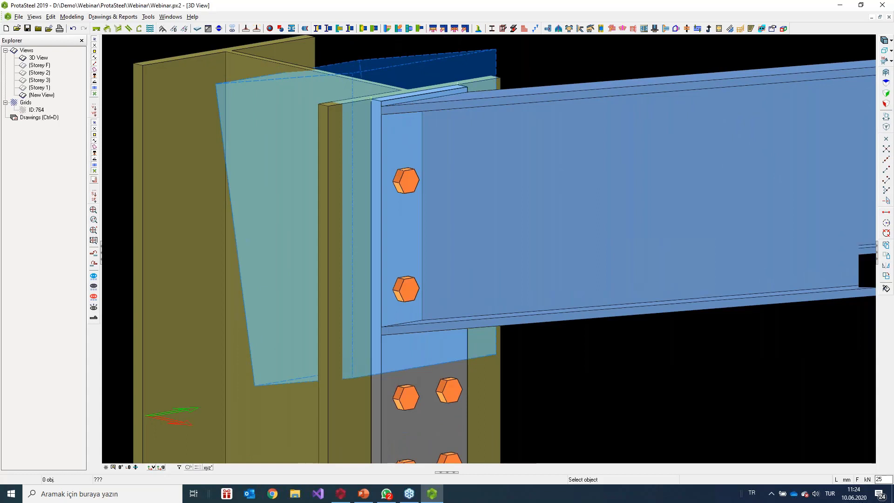
{"action": "scroll", "coordinate": [428, 175], "scroll_direction": "down", "scroll_amount": 2}
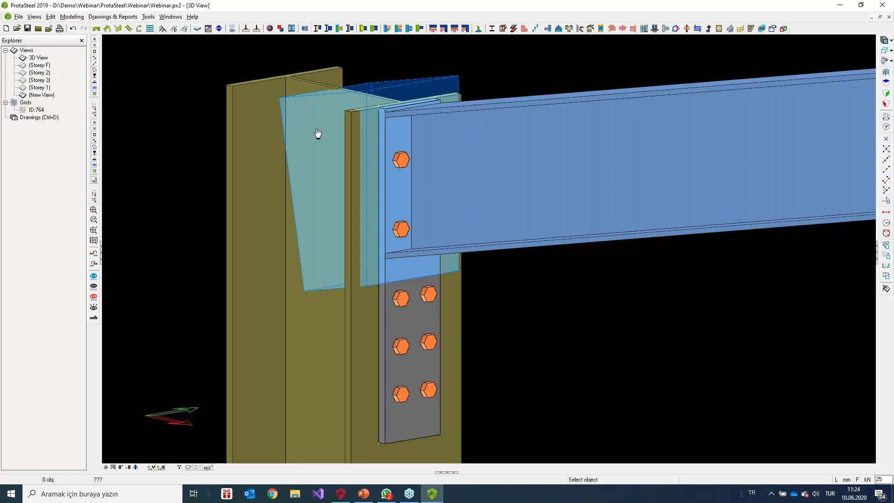
{"action": "scroll", "coordinate": [414, 95], "scroll_direction": "up", "scroll_amount": 5}
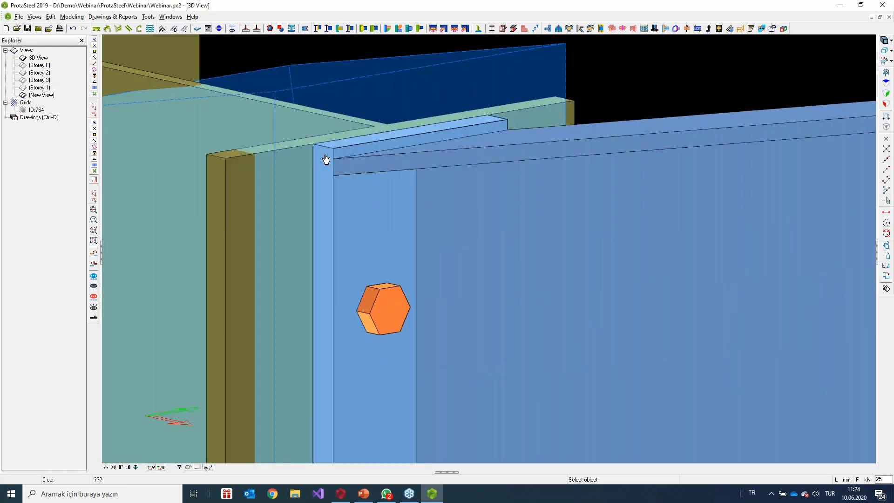
{"action": "scroll", "coordinate": [328, 155], "scroll_direction": "down", "scroll_amount": 3}
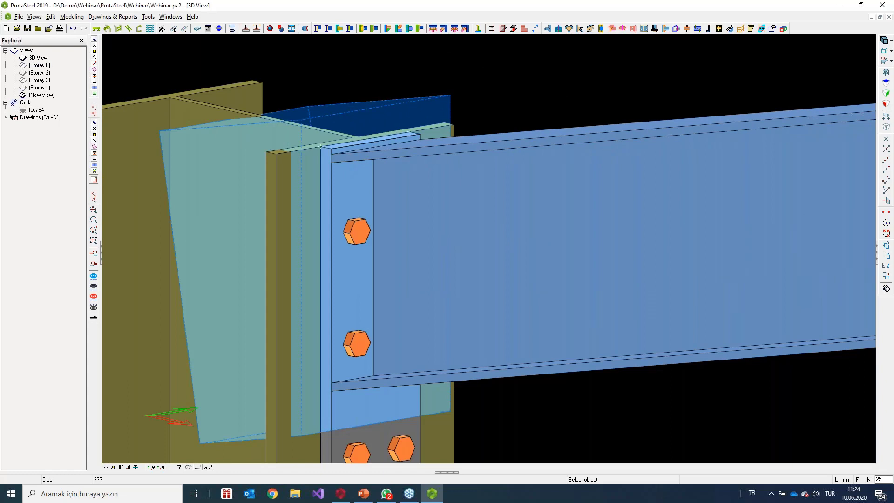
{"action": "scroll", "coordinate": [342, 154], "scroll_direction": "up", "scroll_amount": 1}
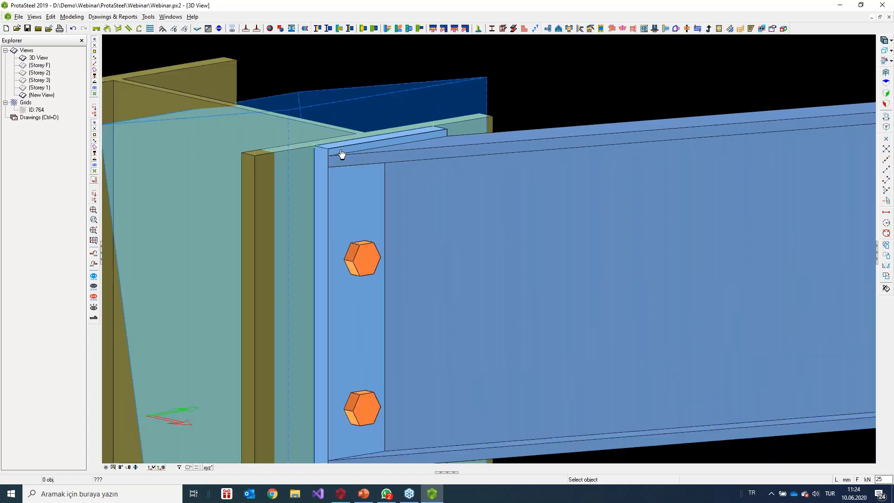
{"action": "scroll", "coordinate": [342, 154], "scroll_direction": "down", "scroll_amount": 2}
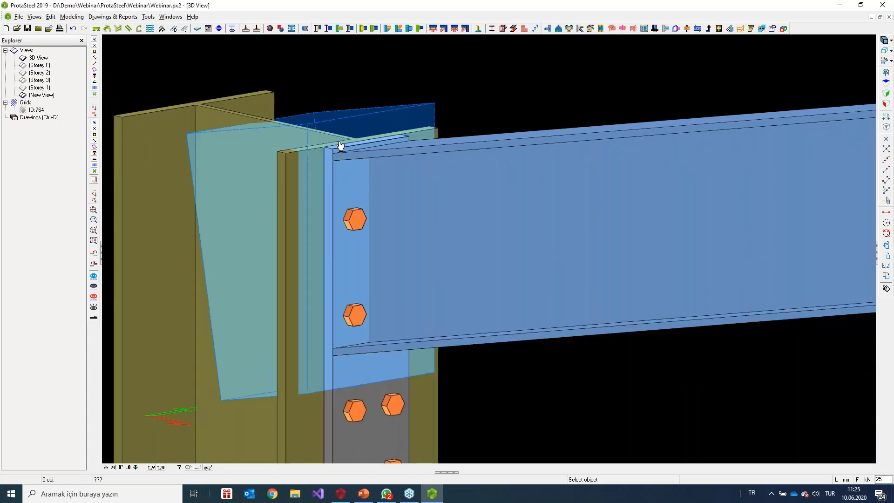
{"action": "scroll", "coordinate": [313, 146], "scroll_direction": "down", "scroll_amount": 2}
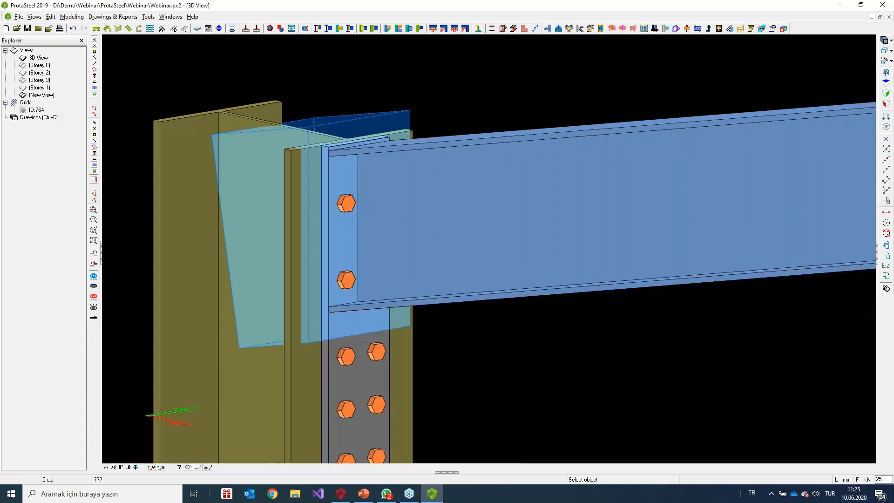
{"action": "scroll", "coordinate": [326, 154], "scroll_direction": "up", "scroll_amount": 1}
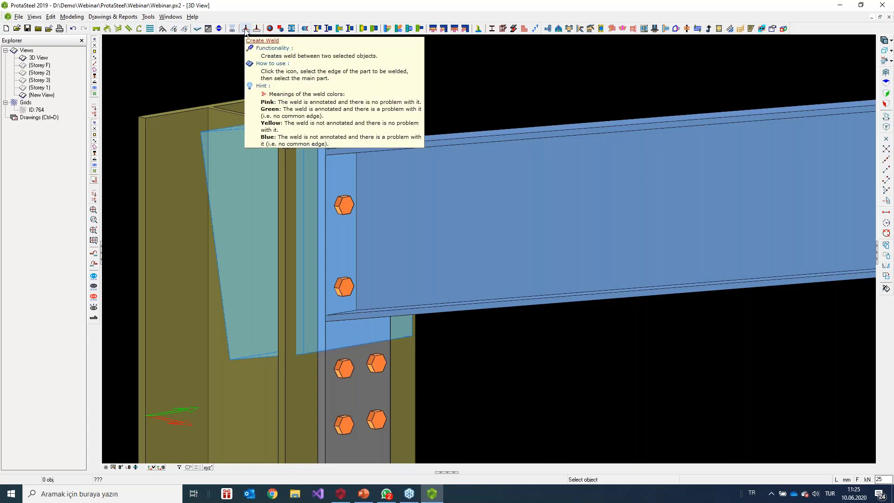
Step: Create a weld between the rafter's web end edge and the plate, and show the model in wireframe
{"action": "left_click", "coordinate": [246, 31]}
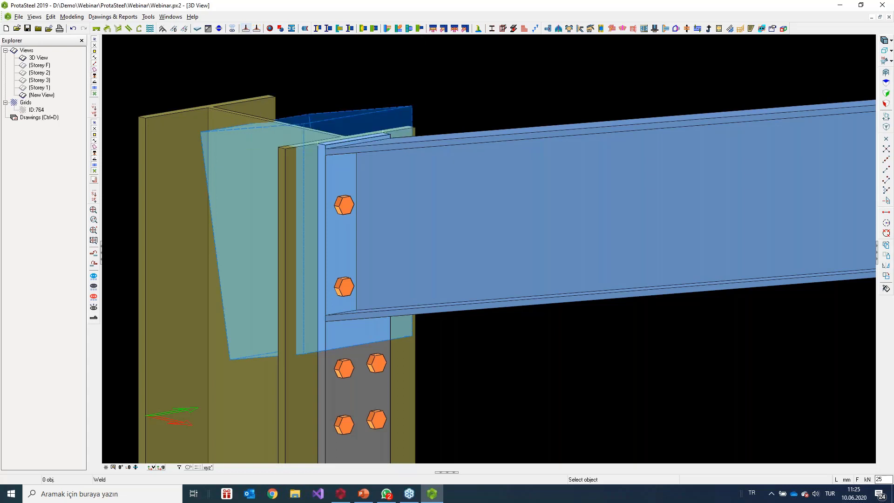
{"action": "left_click", "coordinate": [357, 246]}
{"action": "left_click", "coordinate": [343, 248]}
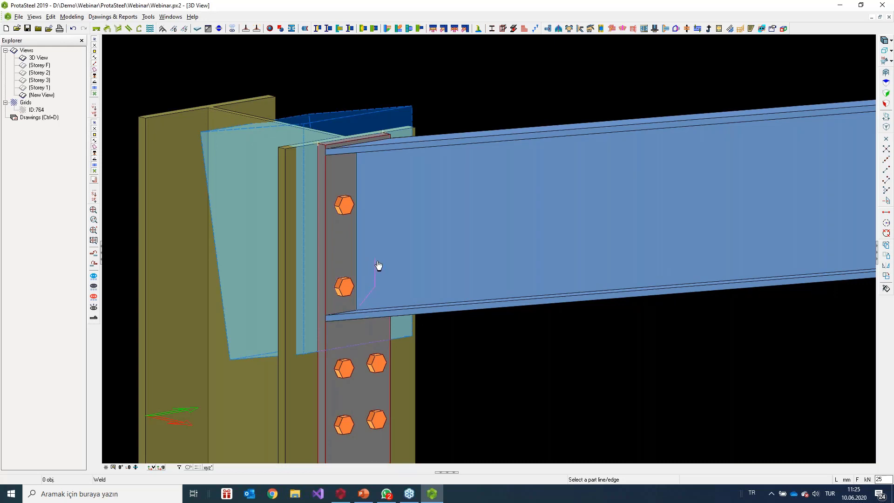
{"action": "key", "text": "ctrl+1"}
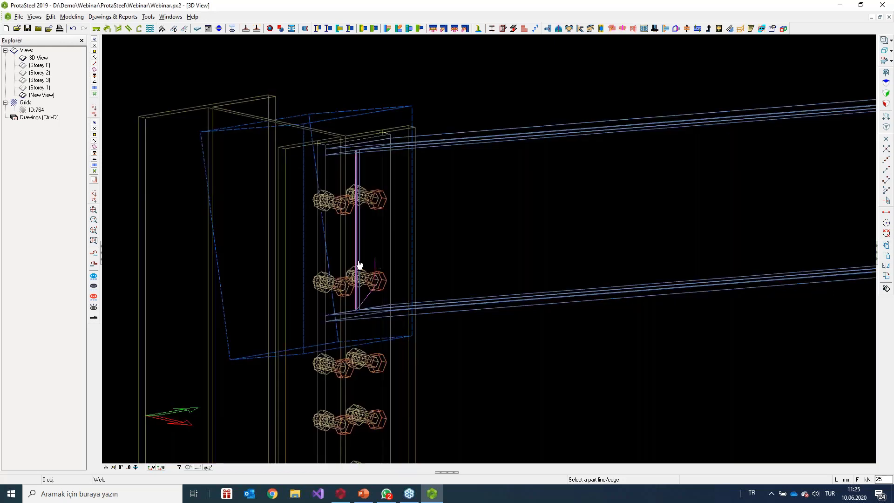
{"action": "key", "text": "Escape"}
Step: Examine the weld line and its marker along the rafter web in the wireframe view
{"action": "scroll", "coordinate": [374, 279], "scroll_direction": "up", "scroll_amount": 2}
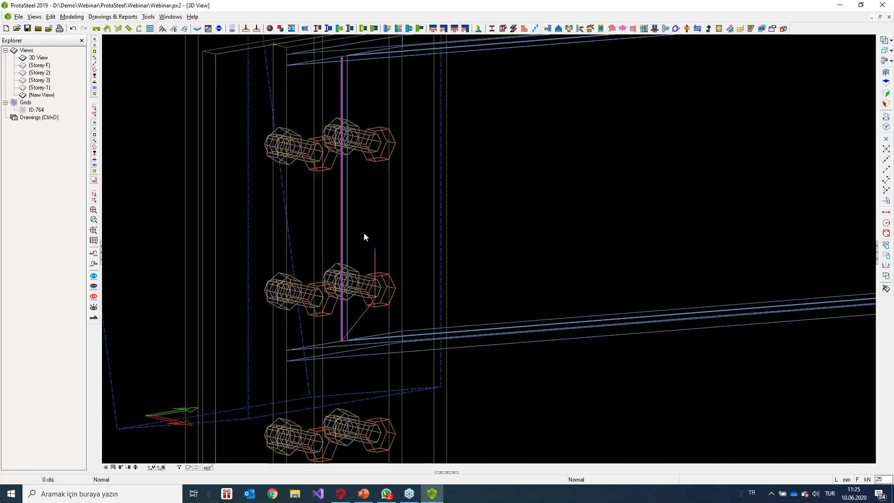
{"action": "scroll", "coordinate": [377, 251], "scroll_direction": "up", "scroll_amount": 2}
{"action": "middle_click_drag", "start_coordinate": [358, 225], "coordinate": [359, 238]}
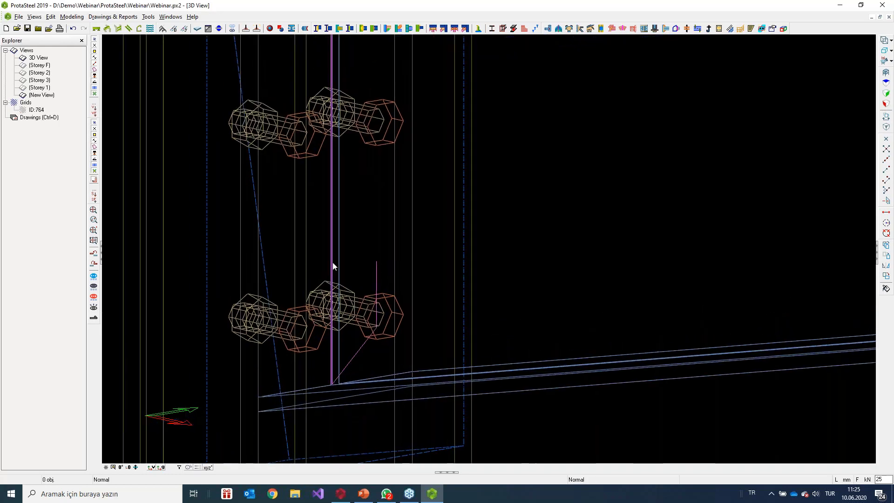
{"action": "middle_click_drag", "start_coordinate": [335, 170], "coordinate": [348, 254]}
{"action": "scroll", "coordinate": [348, 244], "scroll_direction": "down", "scroll_amount": 1}
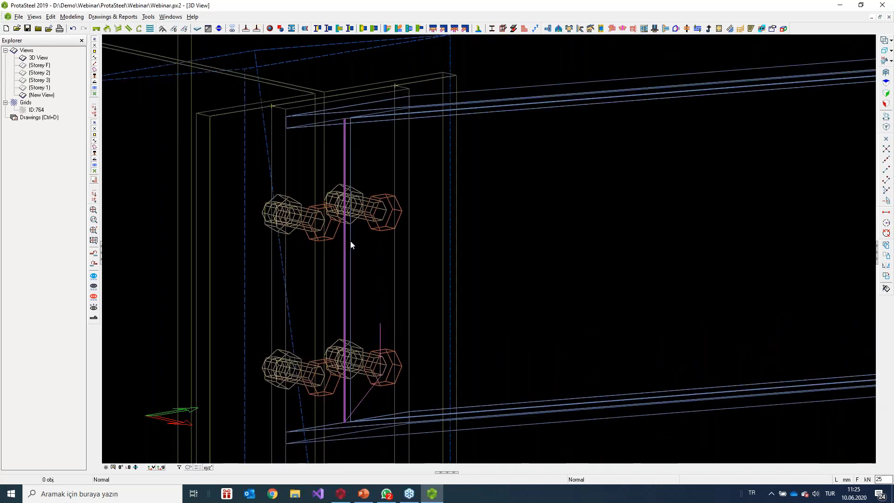
{"action": "scroll", "coordinate": [352, 238], "scroll_direction": "down", "scroll_amount": 1}
{"action": "middle_click_drag", "start_coordinate": [373, 267], "coordinate": [457, 266]}
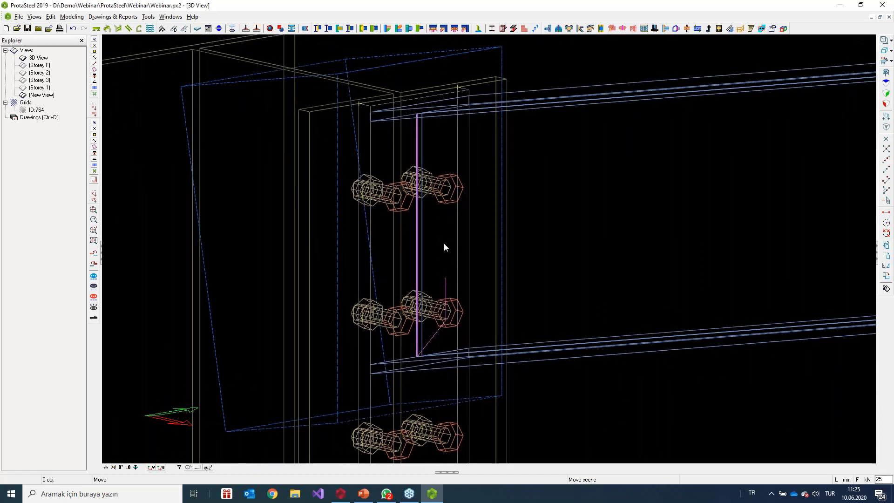
{"action": "middle_click_drag", "start_coordinate": [445, 244], "coordinate": [478, 239]}
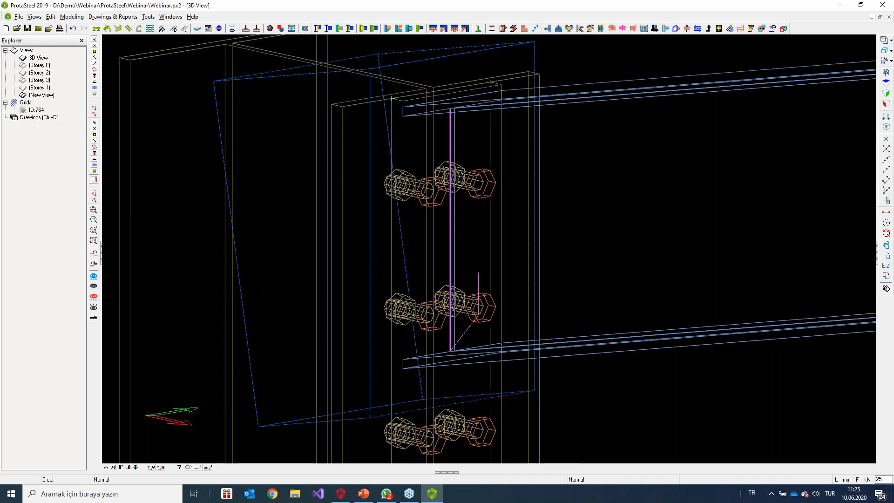
Step: Open the weld's settings, set its material to E80xx and keep the above-line weld type at 1
{"action": "double_click", "coordinate": [479, 278]}
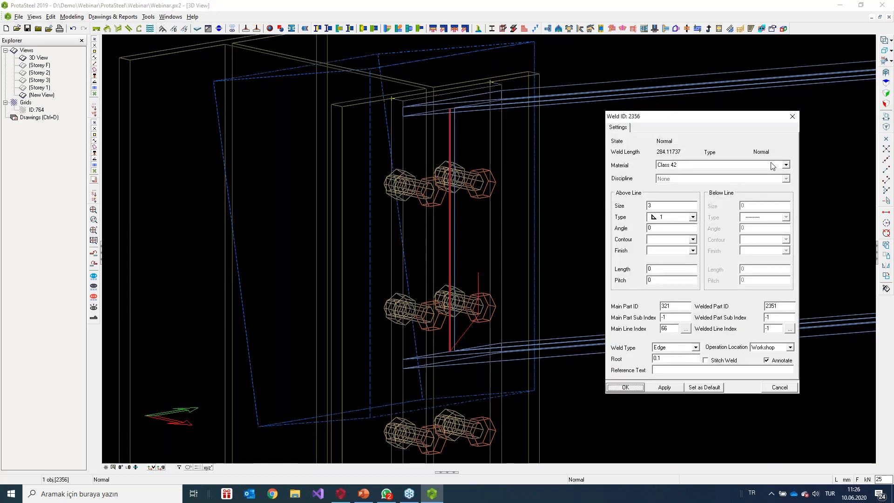
{"action": "left_click", "coordinate": [786, 165]}
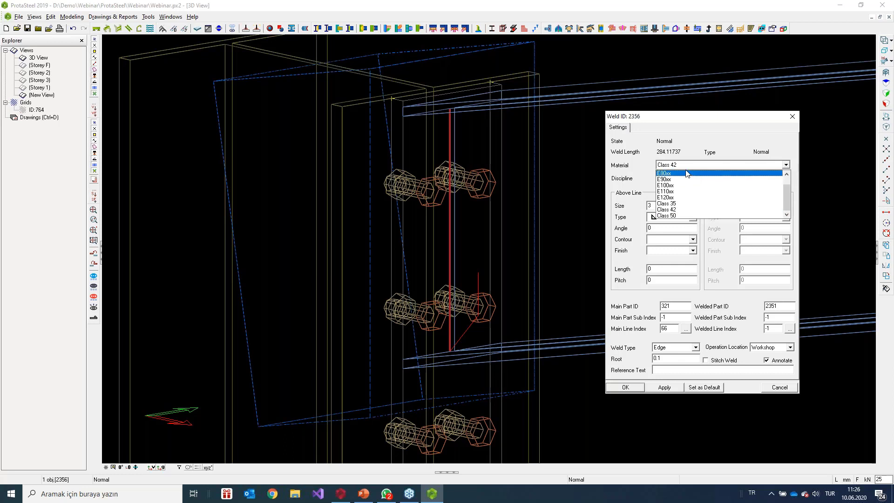
{"action": "scroll", "coordinate": [671, 178], "scroll_direction": "up", "scroll_amount": 1}
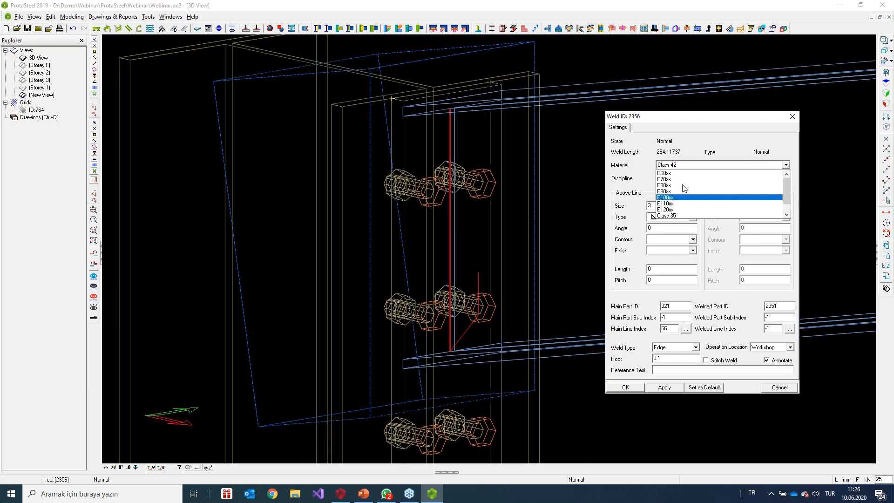
{"action": "left_click", "coordinate": [673, 191]}
{"action": "left_click", "coordinate": [677, 217]}
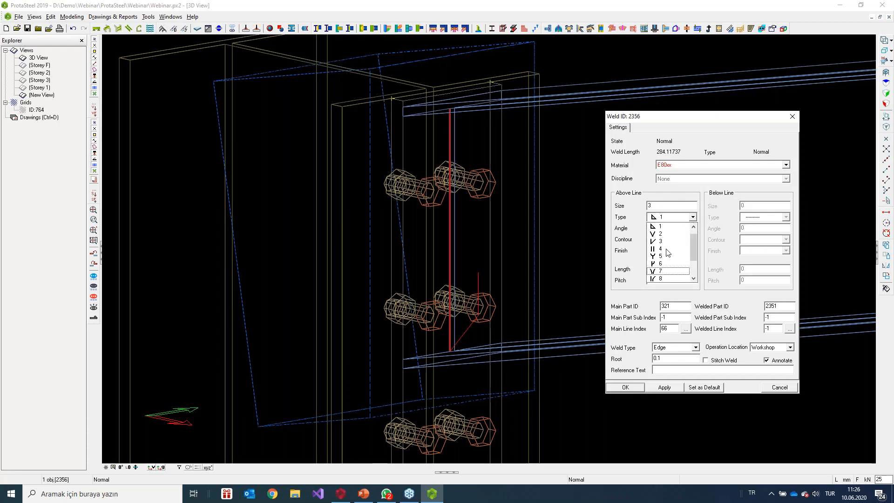
{"action": "left_click", "coordinate": [697, 215]}
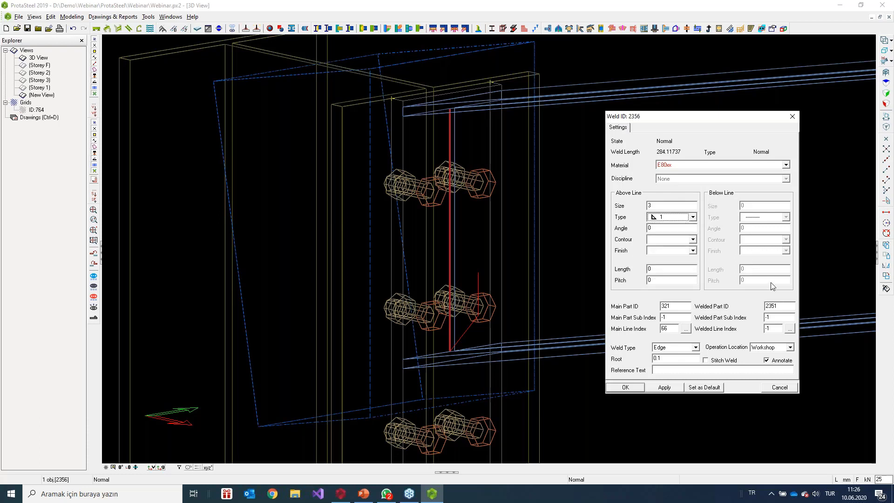
Step: Keep the weld's operation location at Workshop, set its weld type to All Around, and apply the settings
{"action": "left_click", "coordinate": [790, 348]}
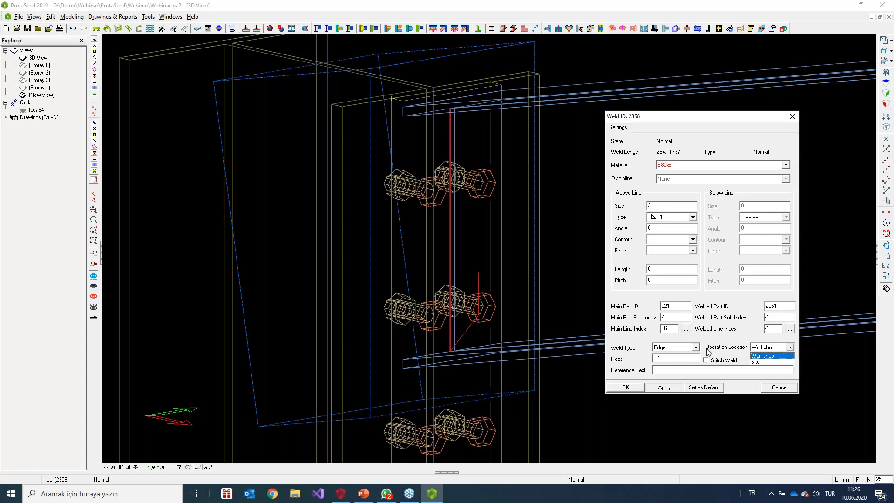
{"action": "left_click", "coordinate": [766, 356]}
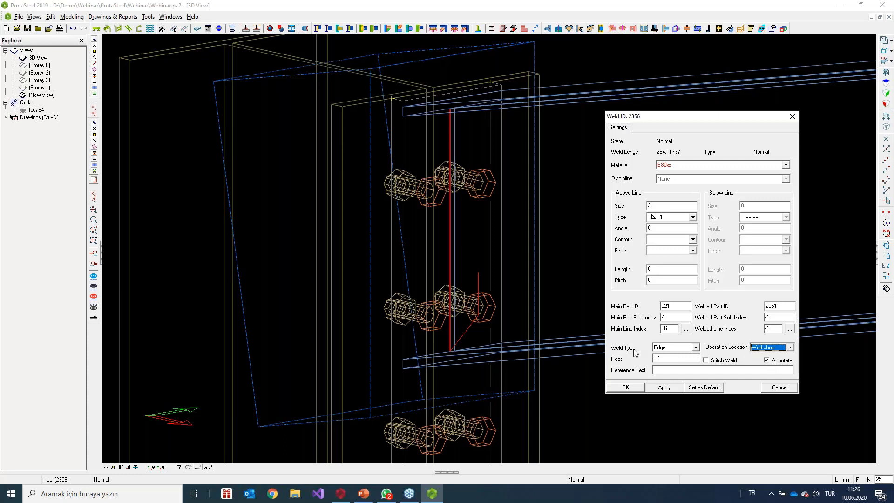
{"action": "left_click", "coordinate": [695, 347]}
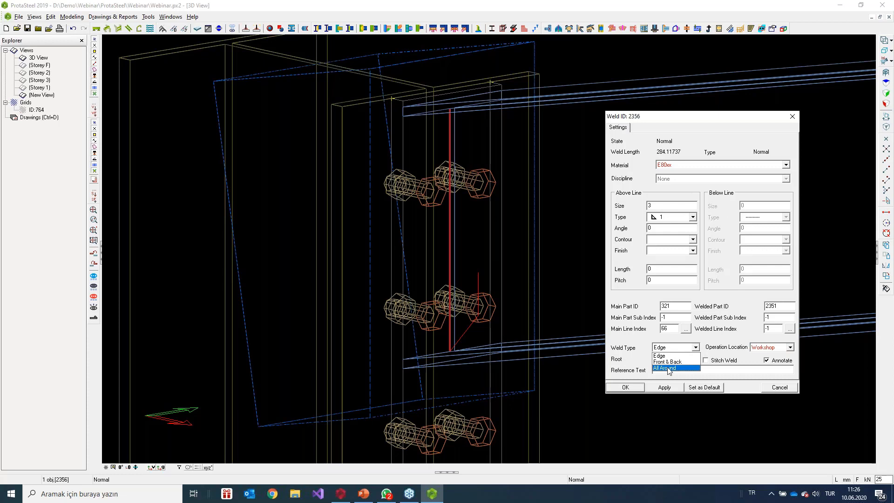
{"action": "left_click", "coordinate": [668, 368]}
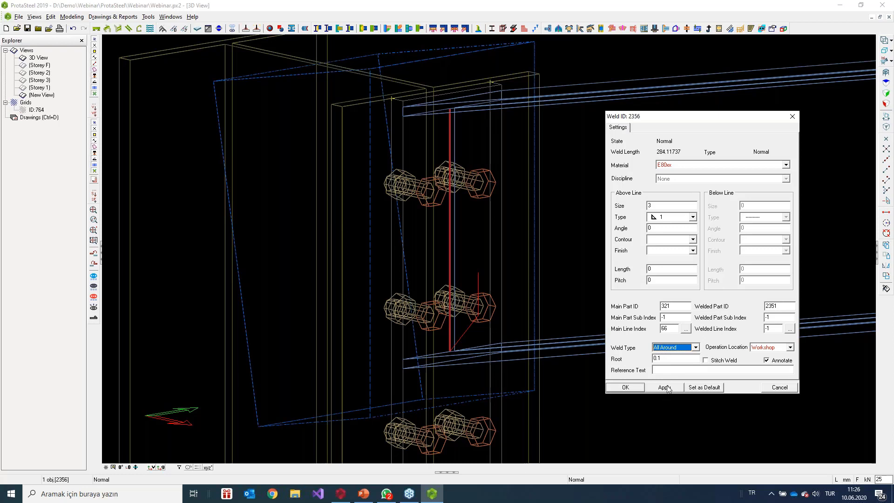
{"action": "left_click", "coordinate": [667, 388]}
{"action": "left_click", "coordinate": [627, 387]}
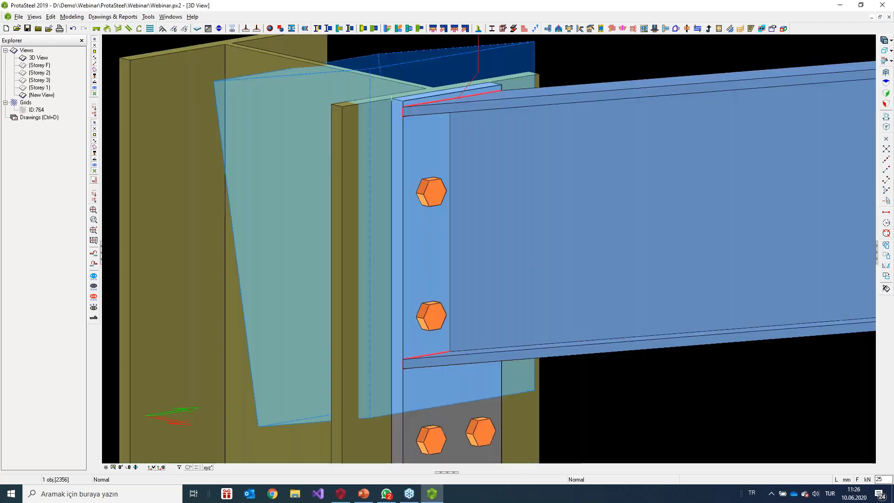
{"action": "left_click", "coordinate": [677, 397]}
Step: Examine the welded rafter end and the part of the bolted plate extending below the rafter
{"action": "scroll", "coordinate": [630, 329], "scroll_direction": "down", "scroll_amount": 2}
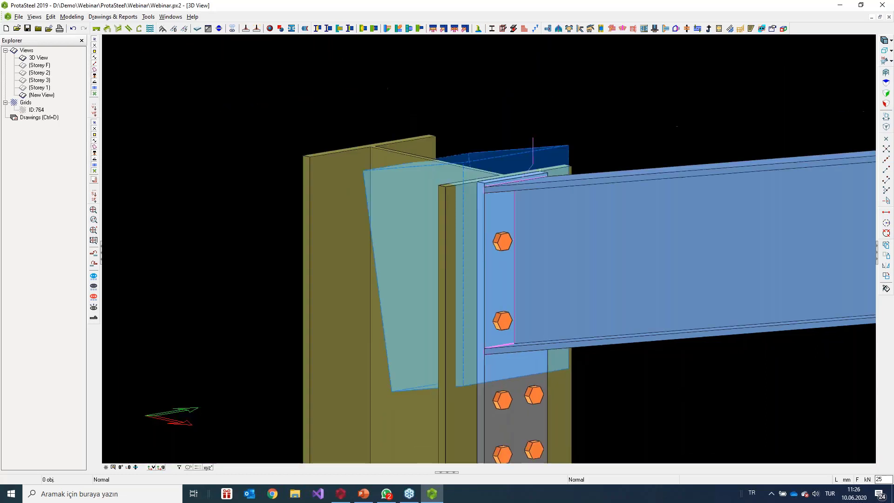
{"action": "scroll", "coordinate": [636, 349], "scroll_direction": "down", "scroll_amount": 1}
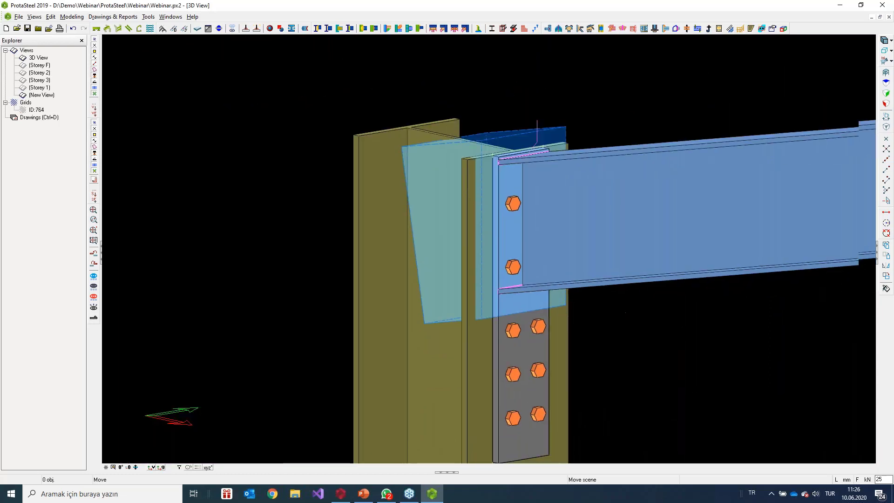
{"action": "middle_click_drag", "start_coordinate": [629, 309], "coordinate": [608, 278]}
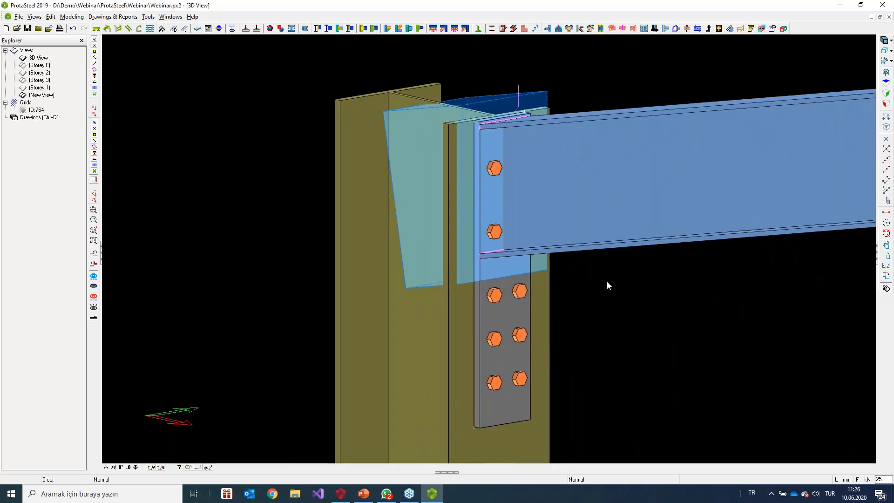
{"action": "middle_click_drag", "start_coordinate": [606, 286], "coordinate": [528, 276]}
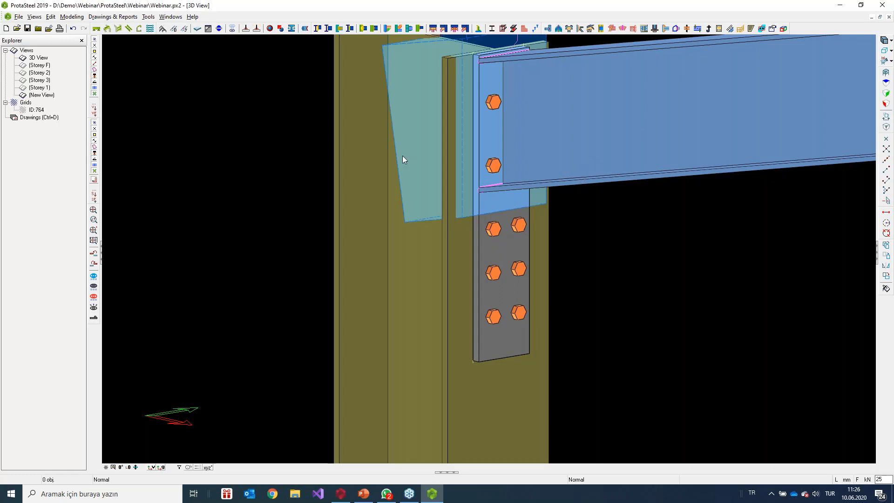
{"action": "scroll", "coordinate": [442, 168], "scroll_direction": "down", "scroll_amount": 5}
{"action": "middle_click_drag", "start_coordinate": [519, 206], "coordinate": [524, 270]}
{"action": "right_click_drag", "start_coordinate": [524, 270], "coordinate": [544, 296]}
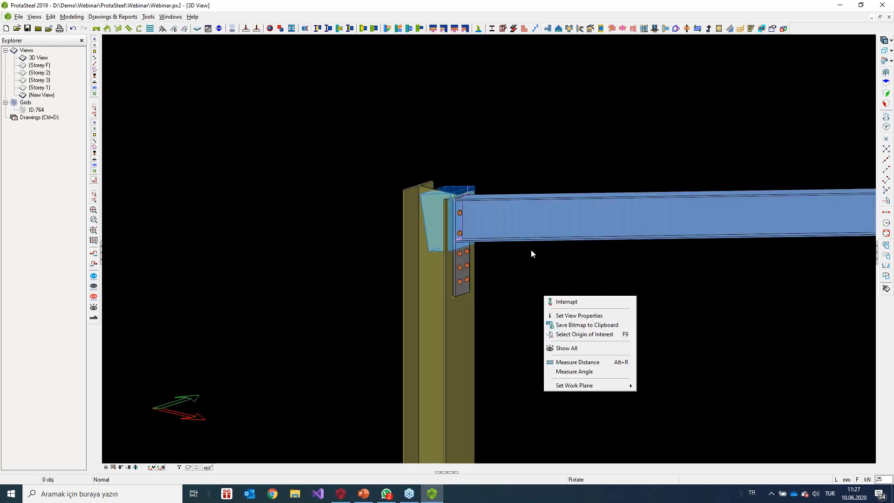
{"action": "left_click", "coordinate": [531, 251]}
{"action": "right_click", "coordinate": [506, 259]}
{"action": "left_click", "coordinate": [501, 262]}
{"action": "scroll", "coordinate": [442, 177], "scroll_direction": "up", "scroll_amount": 5}
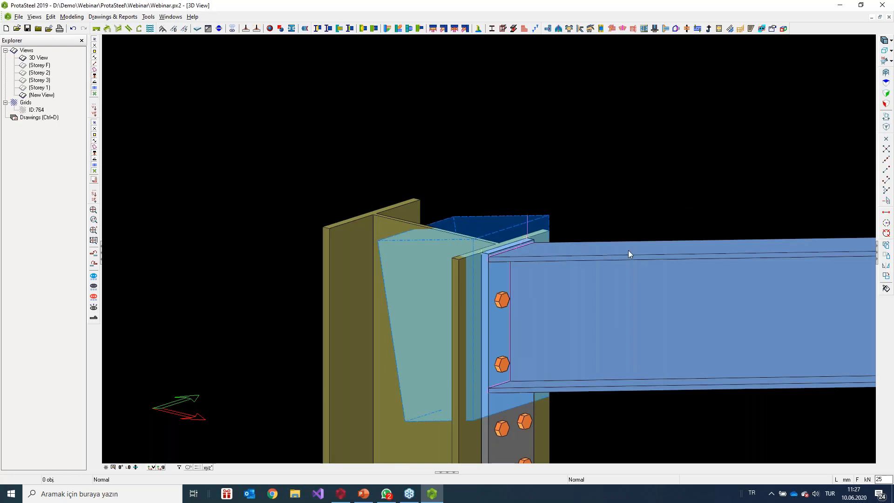
Step: Create a view by two points, from the top of the column's outer flange to its inner flange along the web
{"action": "left_click", "coordinate": [40, 18]}
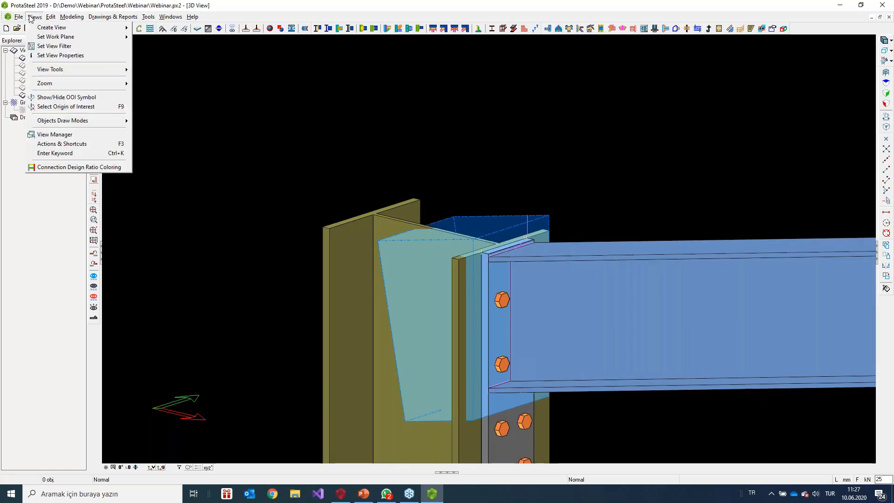
{"action": "mouse_move", "coordinate": [54, 27]}
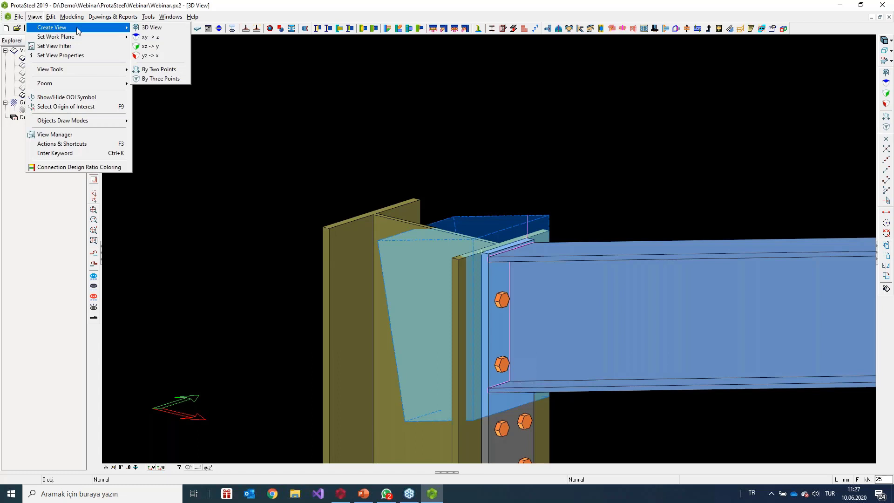
{"action": "left_click", "coordinate": [169, 70]}
{"action": "scroll", "coordinate": [408, 176], "scroll_direction": "up", "scroll_amount": 3}
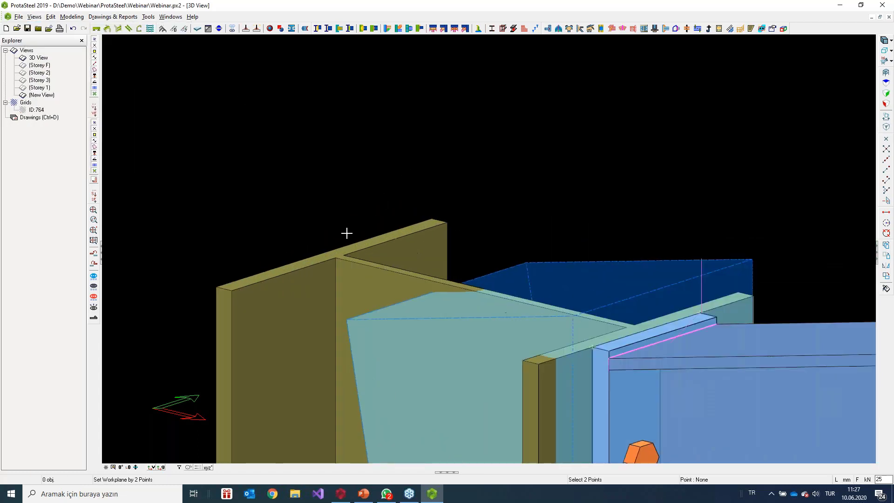
{"action": "left_click", "coordinate": [327, 251]}
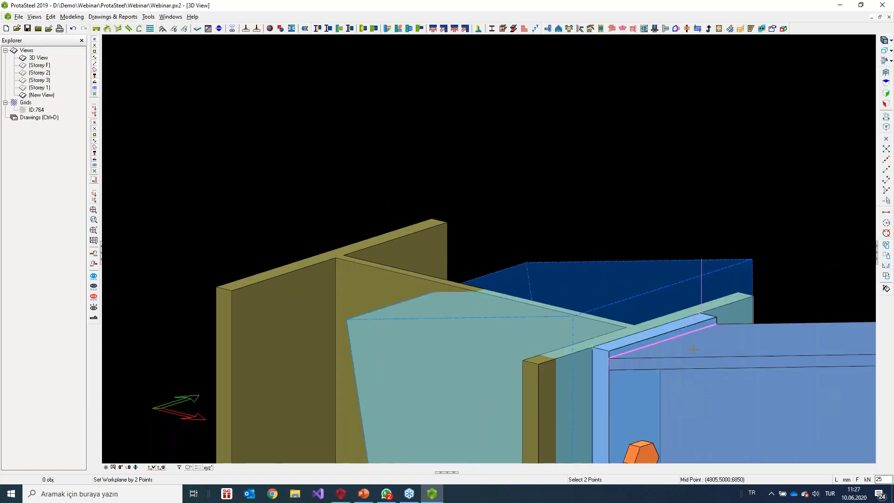
{"action": "left_click", "coordinate": [646, 332]}
{"action": "right_click", "coordinate": [647, 331]}
{"action": "left_click", "coordinate": [649, 337]}
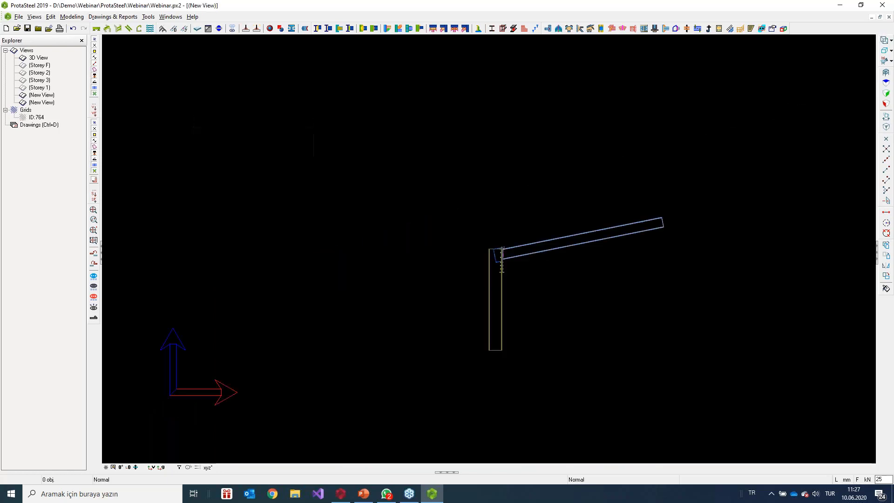
Step: Examine in the new side view where the rafter's bottom flange meets the plate
{"action": "scroll", "coordinate": [483, 254], "scroll_direction": "up", "scroll_amount": 5}
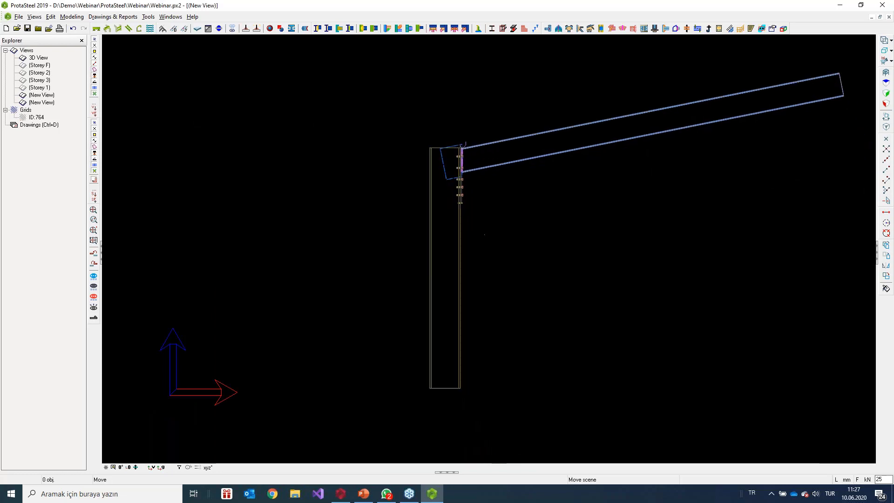
{"action": "scroll", "coordinate": [463, 147], "scroll_direction": "up", "scroll_amount": 5}
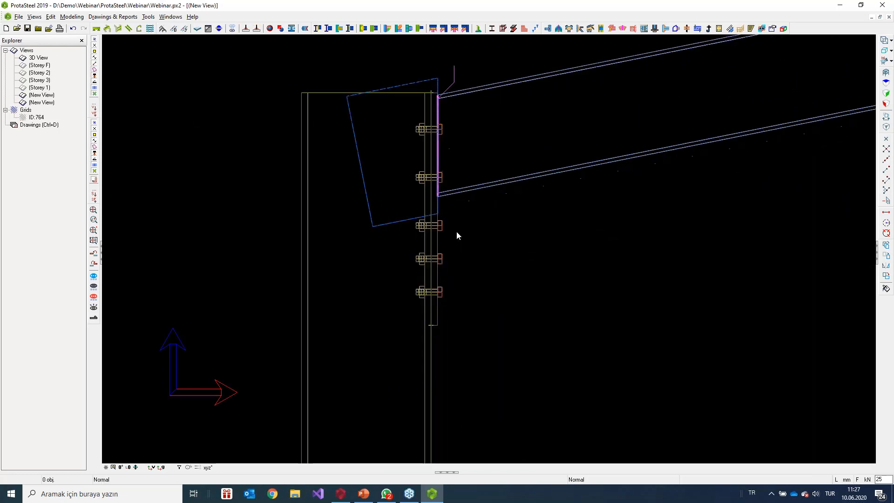
{"action": "scroll", "coordinate": [448, 201], "scroll_direction": "down", "scroll_amount": 2}
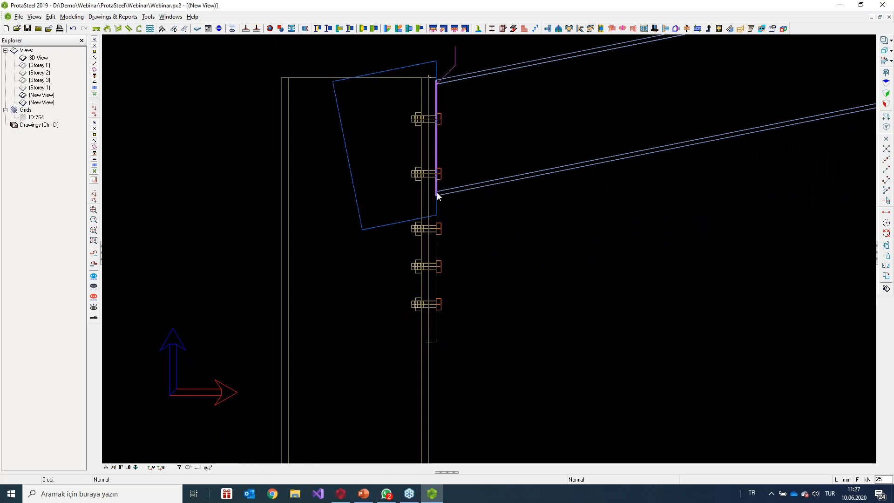
{"action": "scroll", "coordinate": [437, 192], "scroll_direction": "up", "scroll_amount": 3}
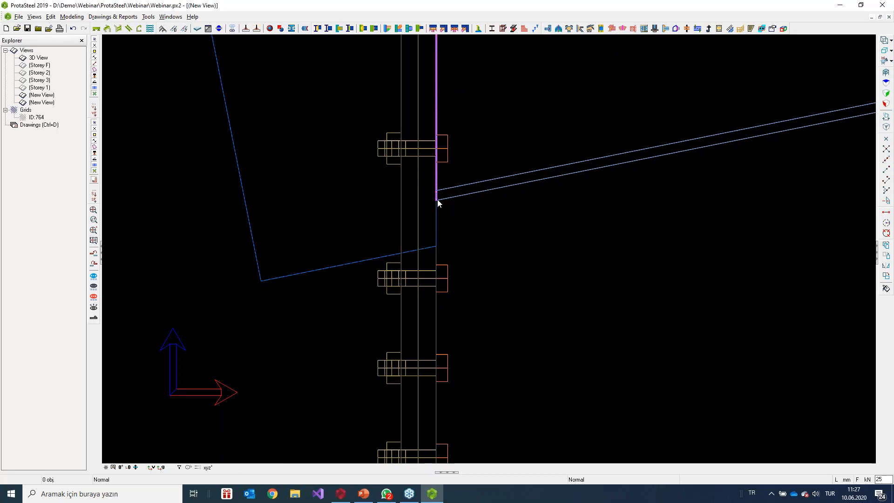
{"action": "scroll", "coordinate": [441, 202], "scroll_direction": "down", "scroll_amount": 3}
{"action": "scroll", "coordinate": [504, 192], "scroll_direction": "up", "scroll_amount": 2}
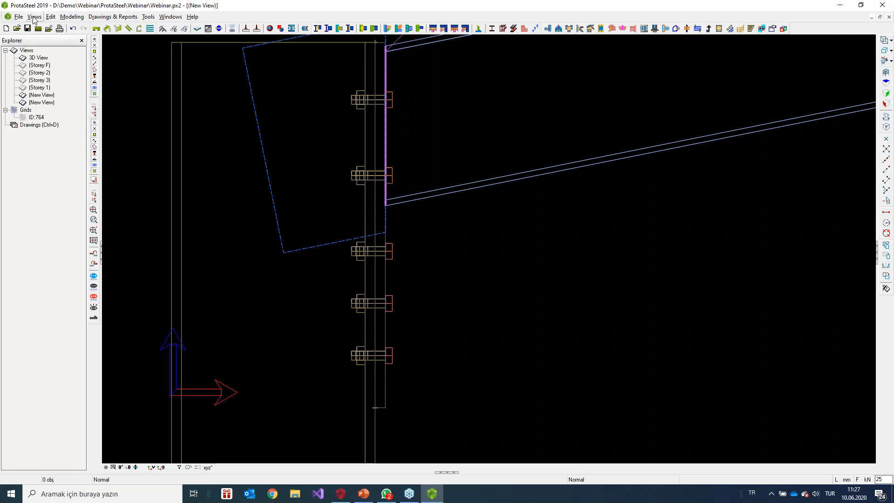
Step: Set the work plane by three points: origin at the rafter's lower corner on the plate, X along the bottom flange, Y perpendicular toward the top flange
{"action": "left_click", "coordinate": [438, 195]}
{"action": "right_click", "coordinate": [438, 194]}
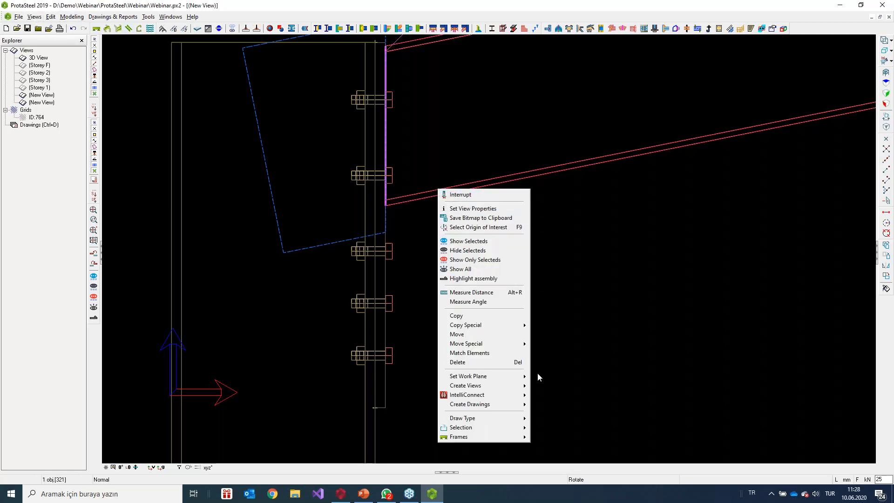
{"action": "mouse_move", "coordinate": [526, 375]}
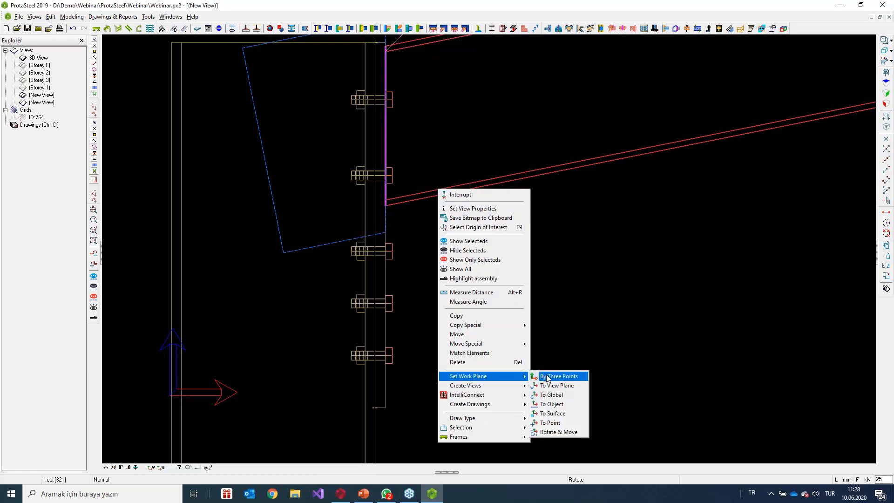
{"action": "left_click", "coordinate": [544, 376]}
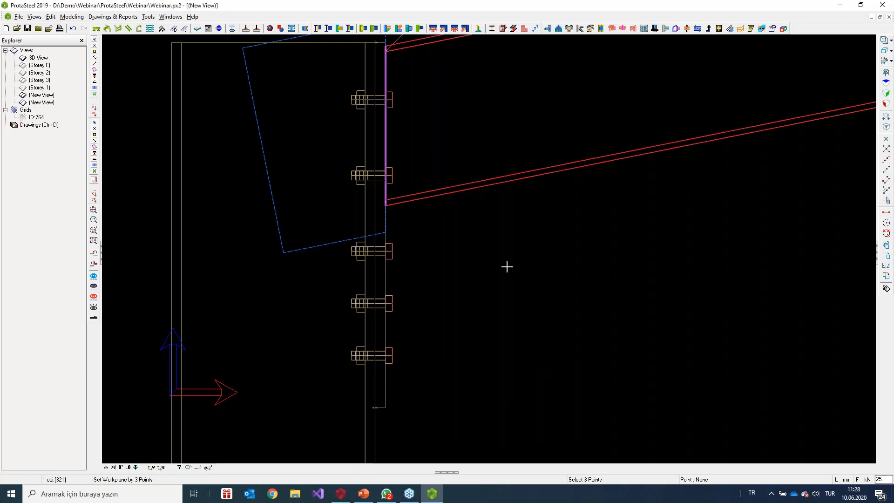
{"action": "scroll", "coordinate": [386, 207], "scroll_direction": "up", "scroll_amount": 2}
{"action": "left_click", "coordinate": [386, 199]}
{"action": "scroll", "coordinate": [387, 196], "scroll_direction": "down", "scroll_amount": 2}
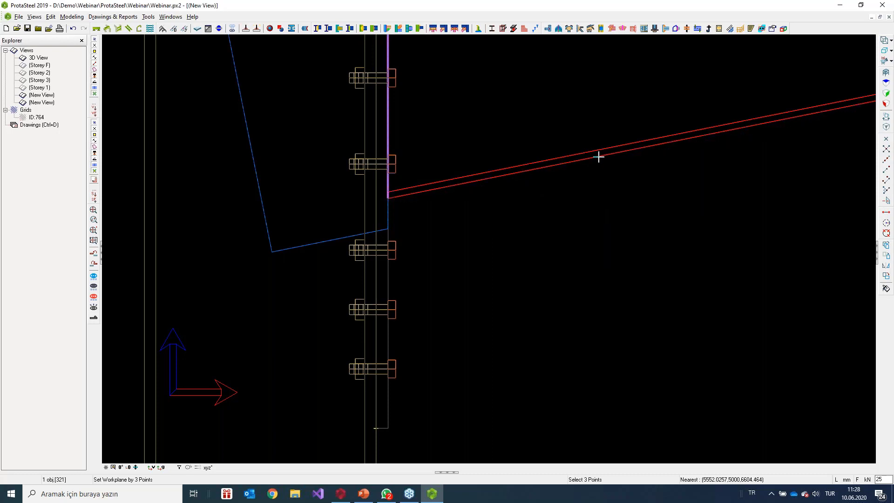
{"action": "middle_click_drag", "start_coordinate": [593, 108], "coordinate": [599, 229]}
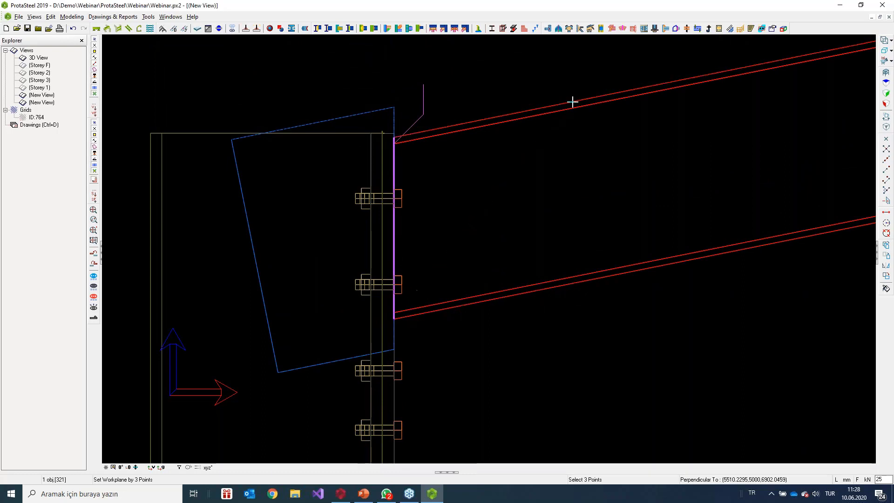
{"action": "left_click", "coordinate": [569, 103]}
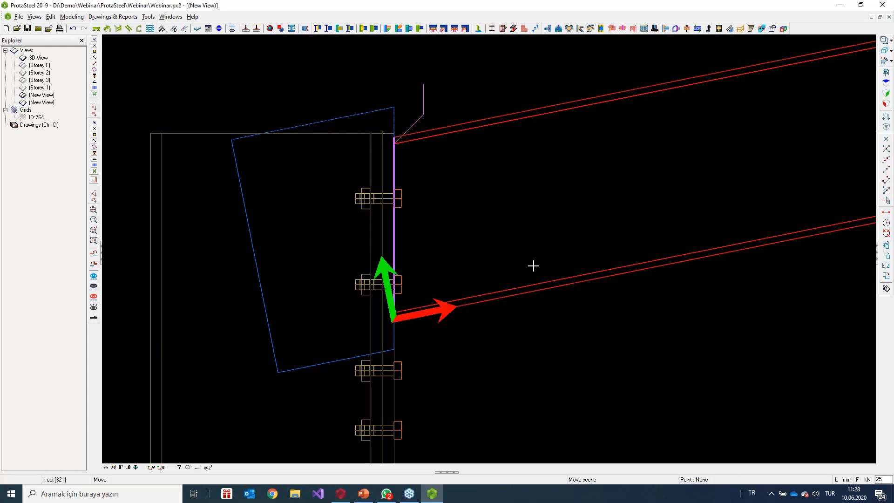
{"action": "middle_click_drag", "start_coordinate": [533, 265], "coordinate": [531, 232]}
{"action": "scroll", "coordinate": [531, 232], "scroll_direction": "down", "scroll_amount": 2}
{"action": "scroll", "coordinate": [533, 231], "scroll_direction": "down", "scroll_amount": 1}
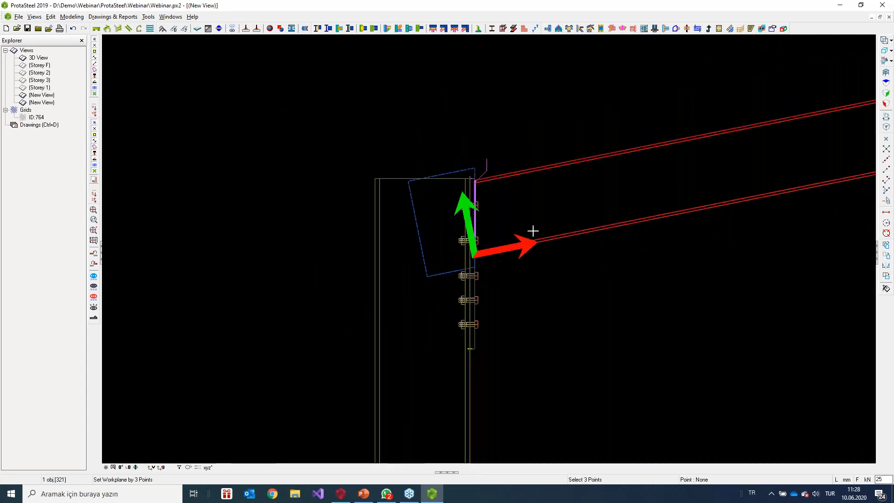
{"action": "scroll", "coordinate": [567, 241], "scroll_direction": "up", "scroll_amount": 3}
{"action": "key", "text": "Escape"}
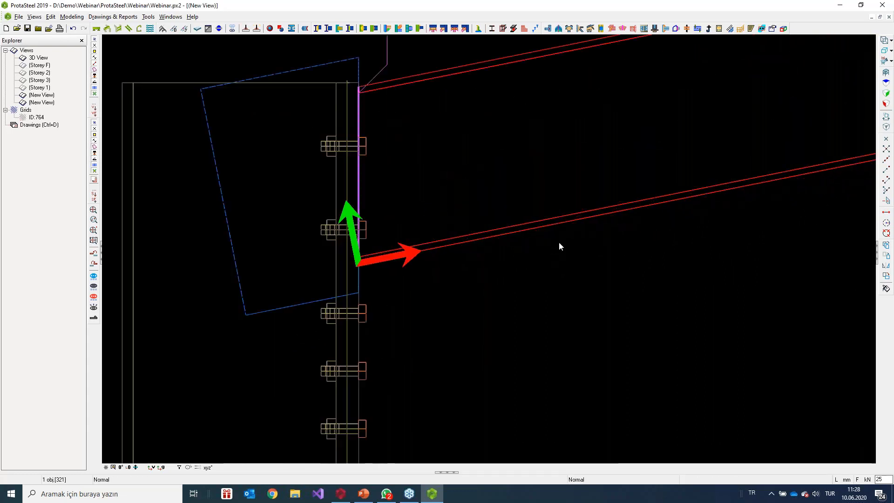
{"action": "left_click", "coordinate": [608, 234]}
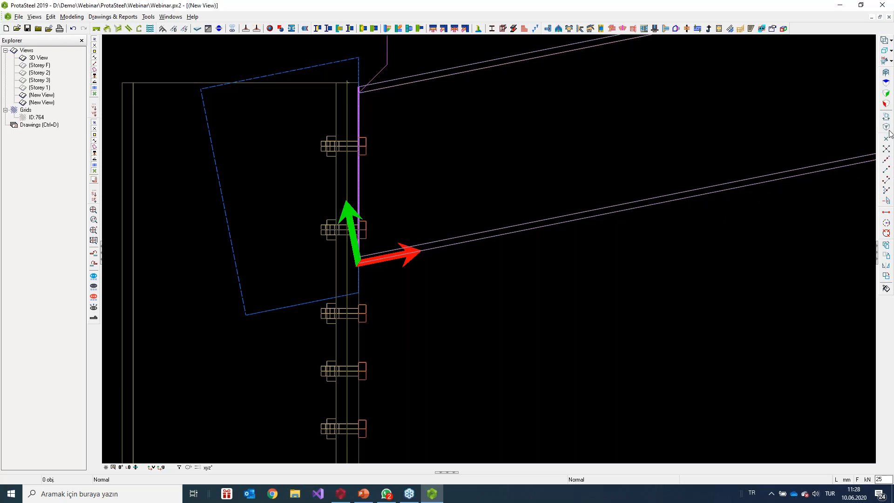
Step: Create a point at the work plane origin, where the rafter's underside meets the plate
{"action": "left_click", "coordinate": [893, 217]}
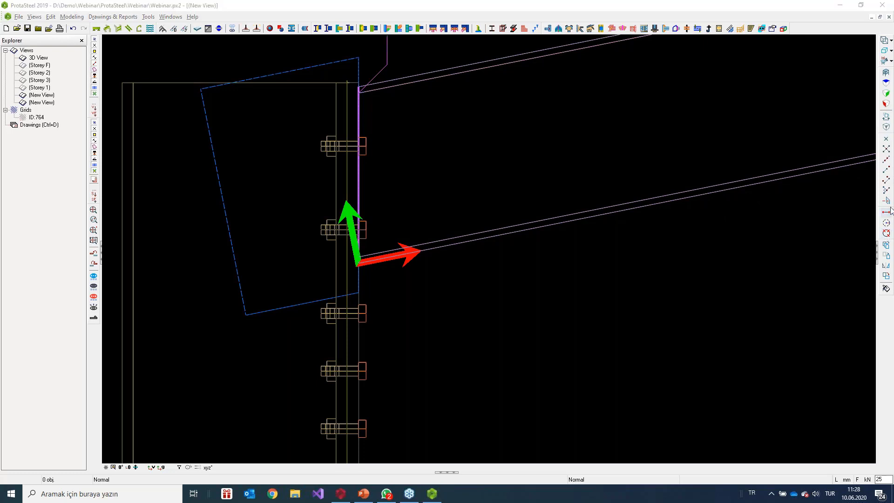
{"action": "left_click", "coordinate": [887, 141]}
{"action": "middle_click_drag", "start_coordinate": [363, 272], "coordinate": [384, 227]}
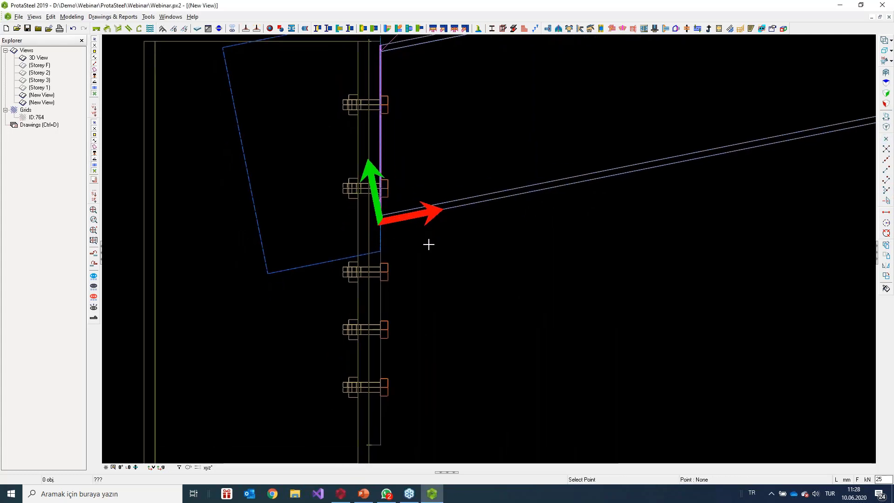
{"action": "key", "text": "Escape"}
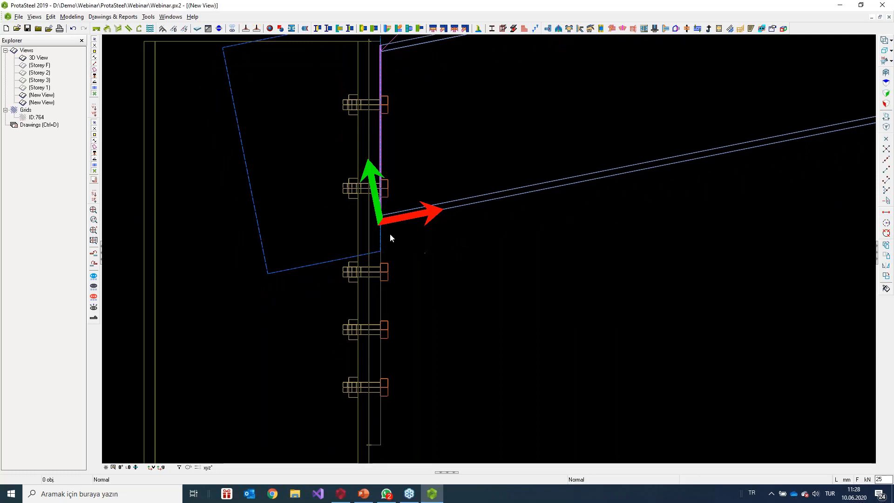
Step: Copy the origin point once, 500 mm along X, onto the underside of the rafter's bottom flange
{"action": "right_click", "coordinate": [381, 223]}
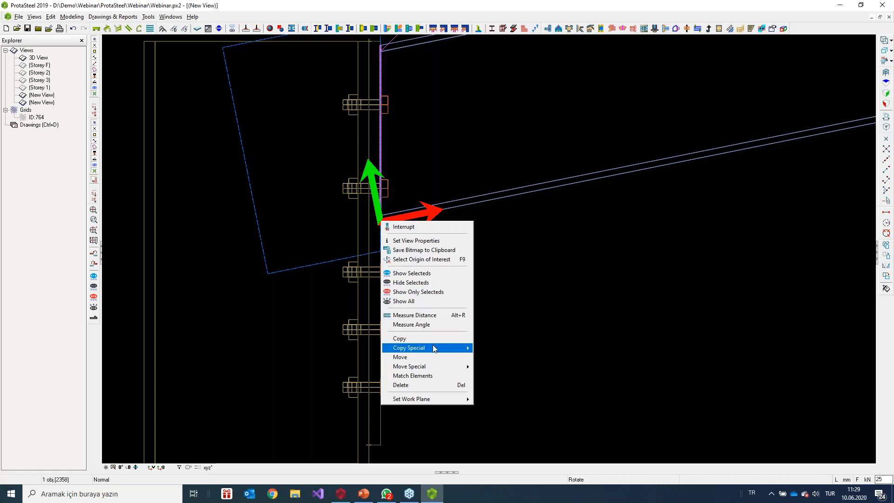
{"action": "mouse_move", "coordinate": [467, 349]}
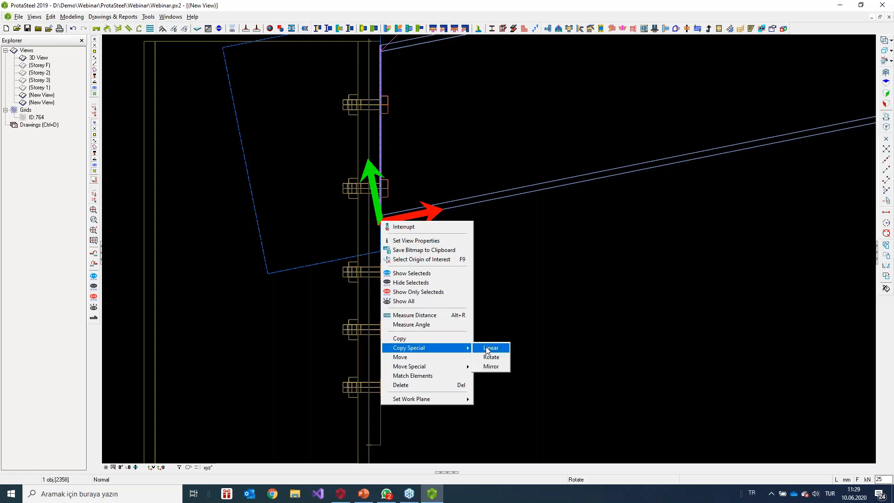
{"action": "left_click", "coordinate": [487, 350]}
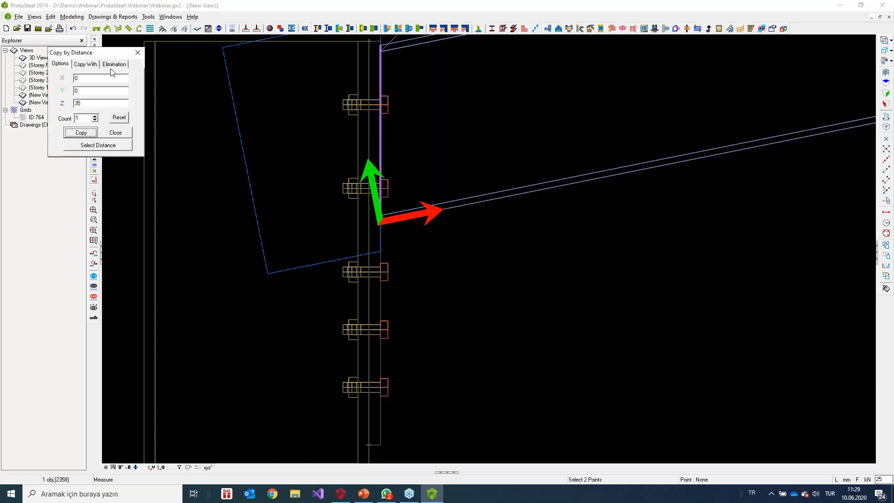
{"action": "left_click_drag", "start_coordinate": [107, 52], "coordinate": [748, 159]}
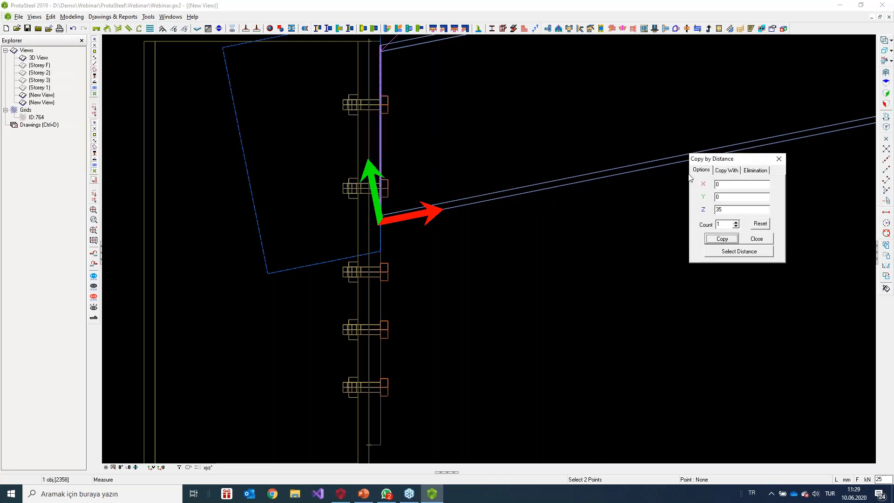
{"action": "left_click", "coordinate": [761, 224]}
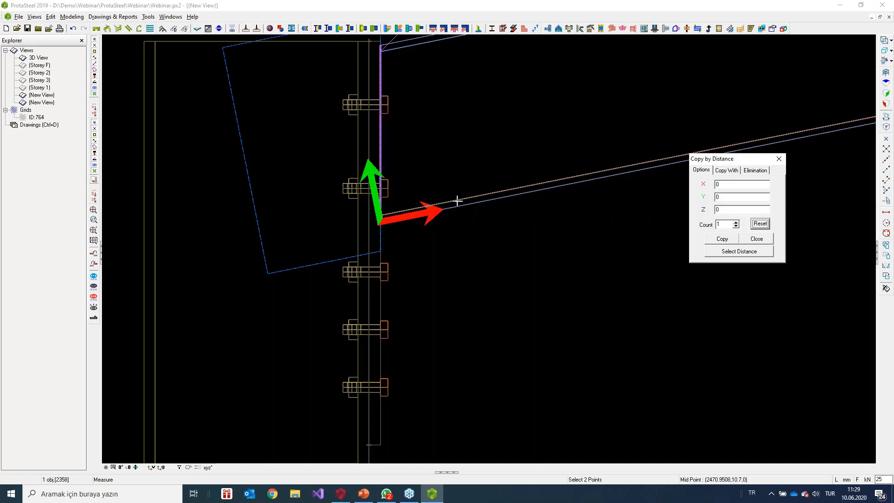
{"action": "left_click", "coordinate": [731, 185]}
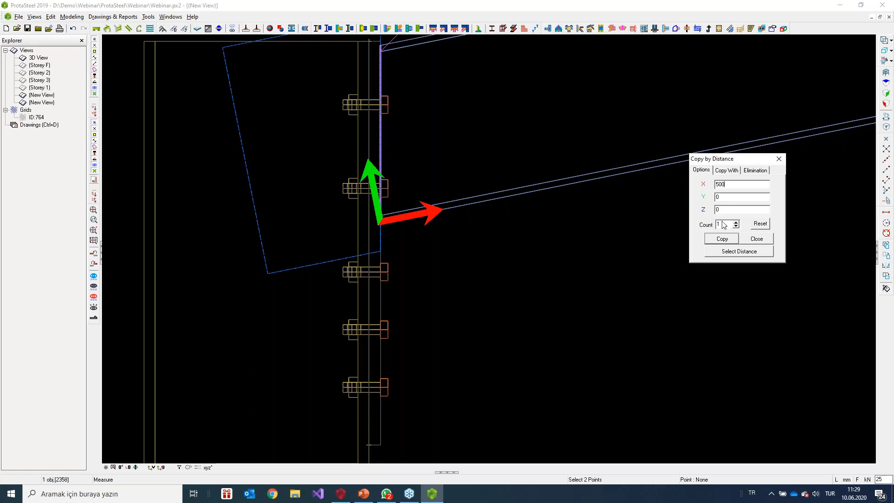
{"action": "left_click", "coordinate": [722, 239]}
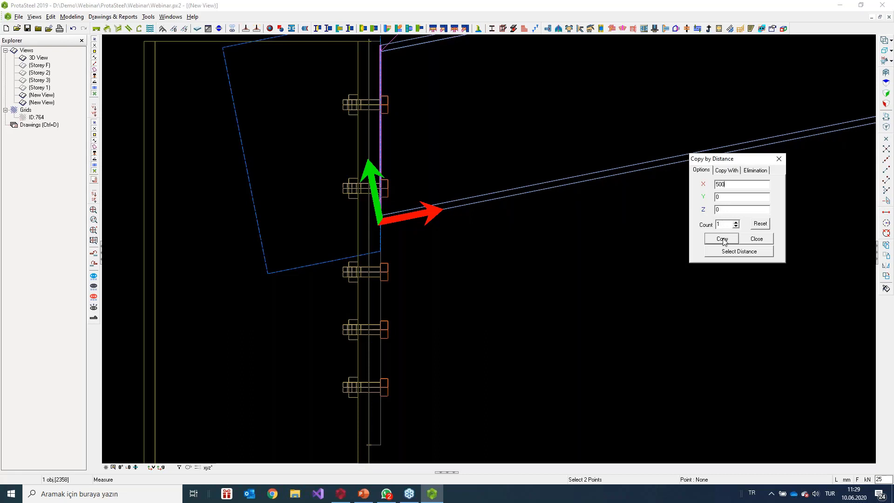
{"action": "left_click", "coordinate": [779, 159]}
{"action": "left_click", "coordinate": [689, 198]}
{"action": "scroll", "coordinate": [653, 164], "scroll_direction": "up", "scroll_amount": 4}
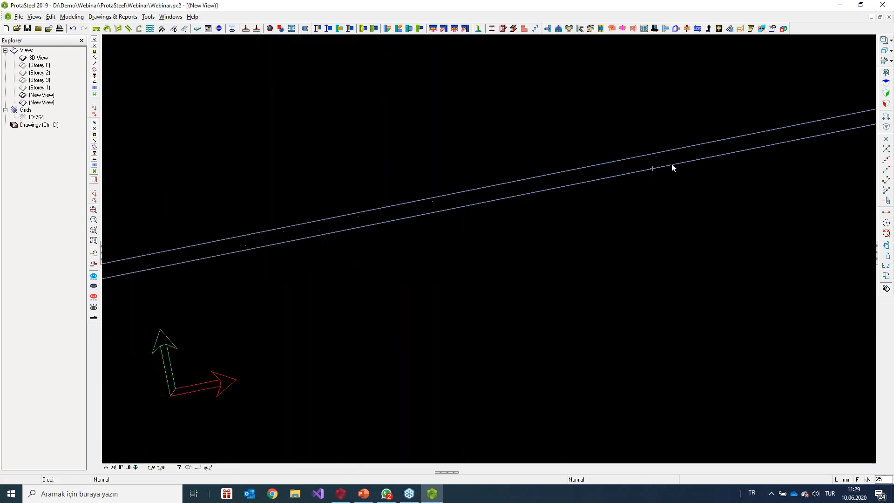
{"action": "scroll", "coordinate": [656, 169], "scroll_direction": "up", "scroll_amount": 3}
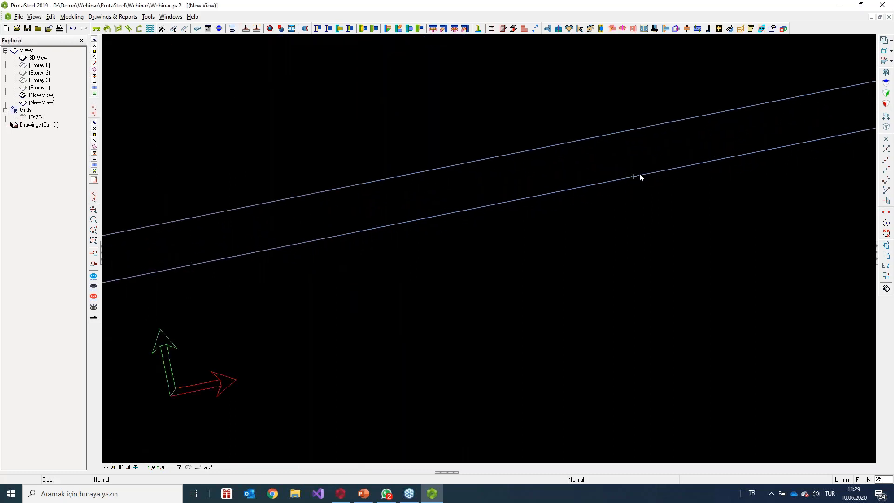
Step: Create a triangular haunch plate from the origin point, the copied point on the rafter and the end plate's lower corner
{"action": "scroll", "coordinate": [639, 173], "scroll_direction": "down", "scroll_amount": 6}
{"action": "scroll", "coordinate": [625, 186], "scroll_direction": "up", "scroll_amount": 3}
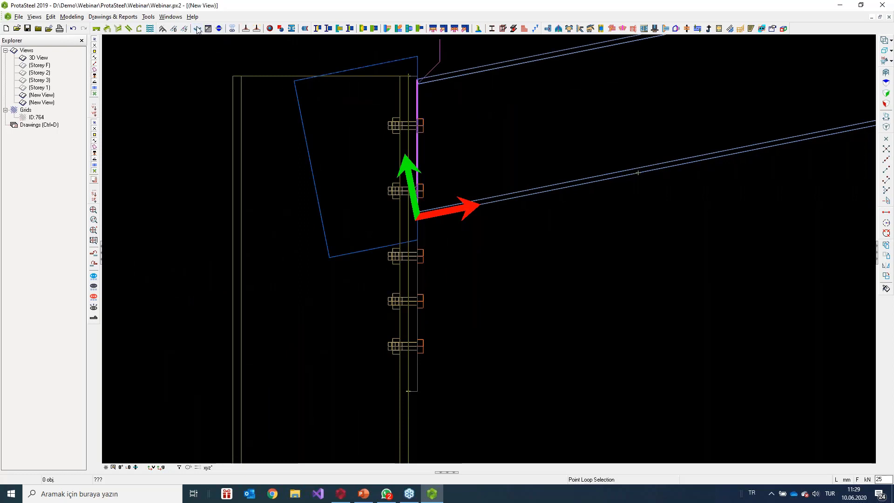
{"action": "middle_click_drag", "start_coordinate": [433, 214], "coordinate": [403, 177]}
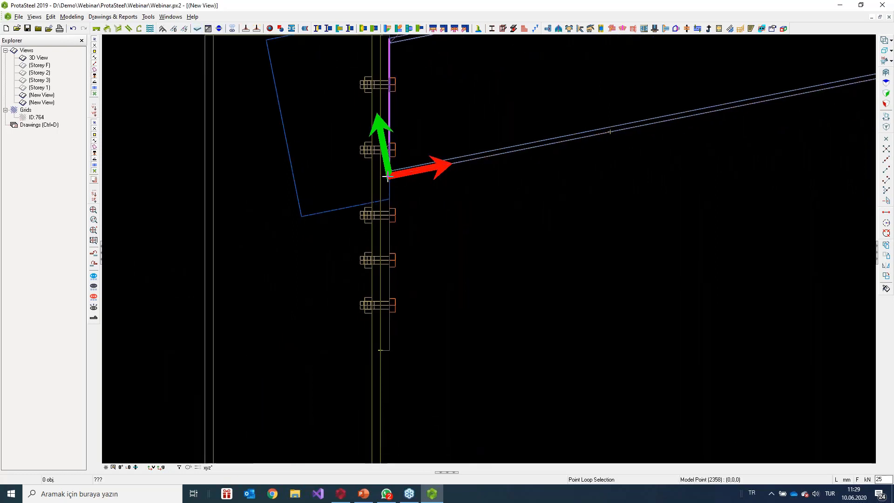
{"action": "left_click", "coordinate": [389, 176]}
{"action": "left_click", "coordinate": [611, 131]}
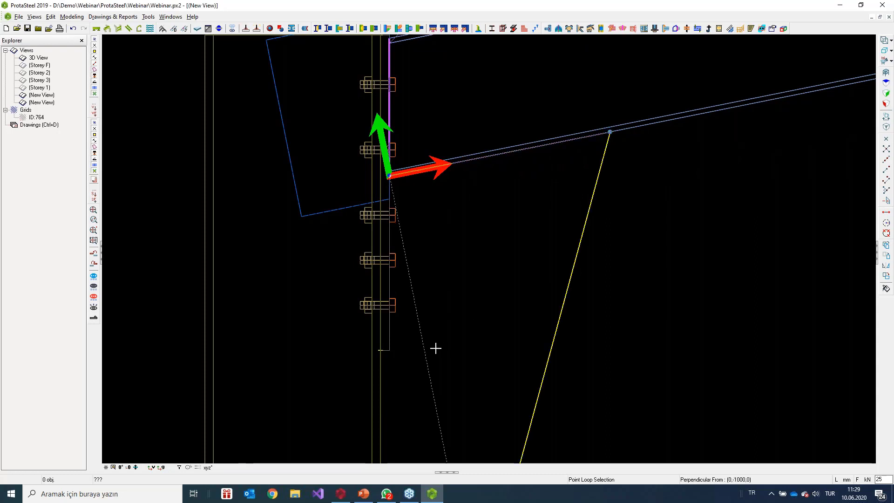
{"action": "left_click", "coordinate": [389, 350]}
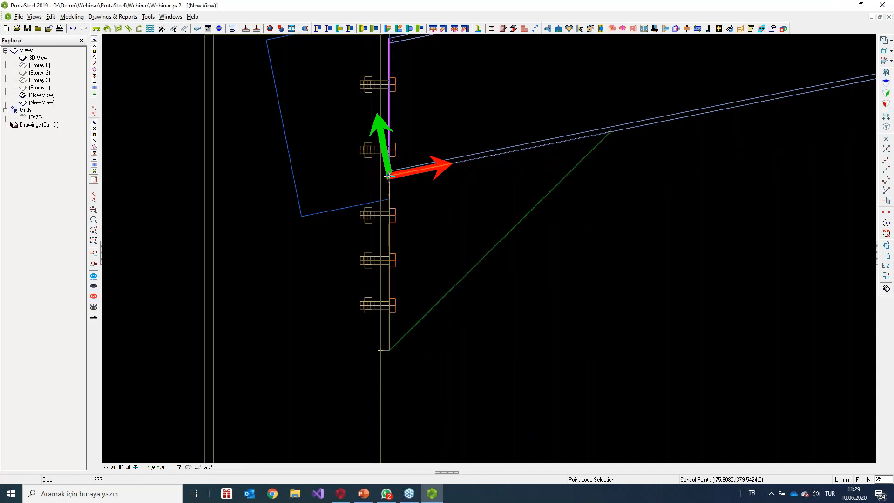
{"action": "middle_click_drag", "start_coordinate": [423, 205], "coordinate": [455, 198]}
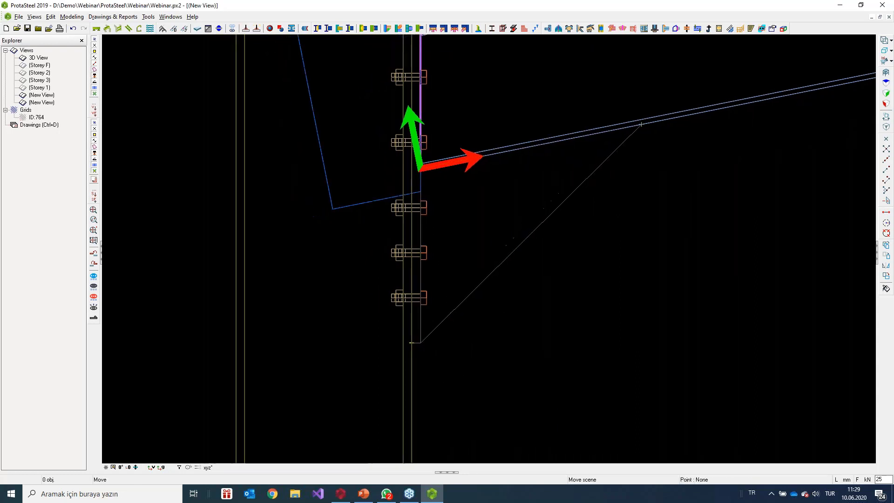
Step: Examine the triangular haunch plate in the 3D view, mainly at its lower tip on the end plate
{"action": "double_click", "coordinate": [38, 58]}
{"action": "scroll", "coordinate": [223, 329], "scroll_direction": "down", "scroll_amount": 3}
{"action": "middle_click_drag", "start_coordinate": [381, 380], "coordinate": [339, 119]}
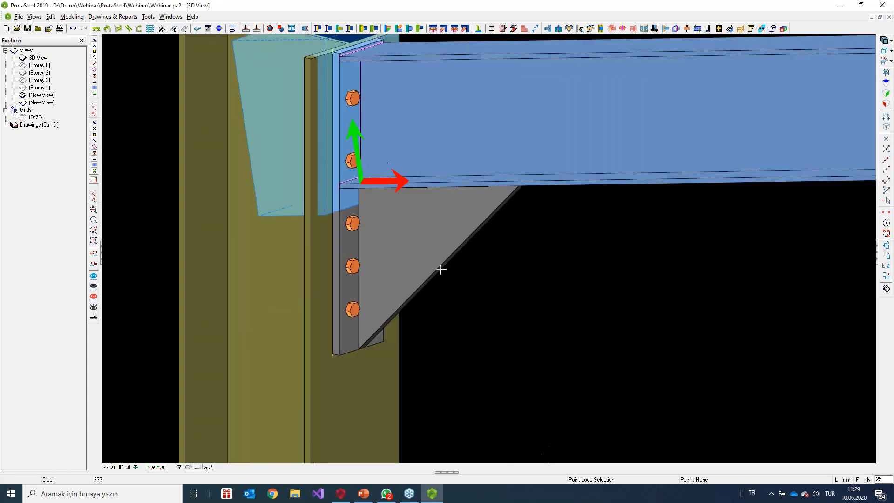
{"action": "middle_click_drag", "start_coordinate": [441, 264], "coordinate": [435, 256], "text": "ctrl"}
{"action": "right_click", "coordinate": [468, 270]}
{"action": "left_click", "coordinate": [482, 275]}
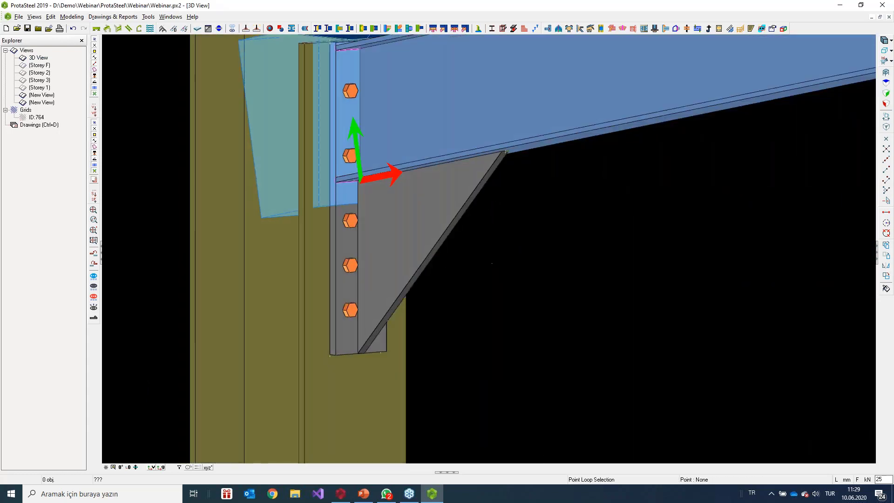
{"action": "left_click", "coordinate": [422, 266]}
{"action": "middle_click_drag", "start_coordinate": [465, 264], "coordinate": [429, 286]}
{"action": "middle_click_drag", "start_coordinate": [351, 387], "coordinate": [362, 327]}
{"action": "scroll", "coordinate": [413, 206], "scroll_direction": "up", "scroll_amount": 3}
{"action": "left_click", "coordinate": [518, 247]}
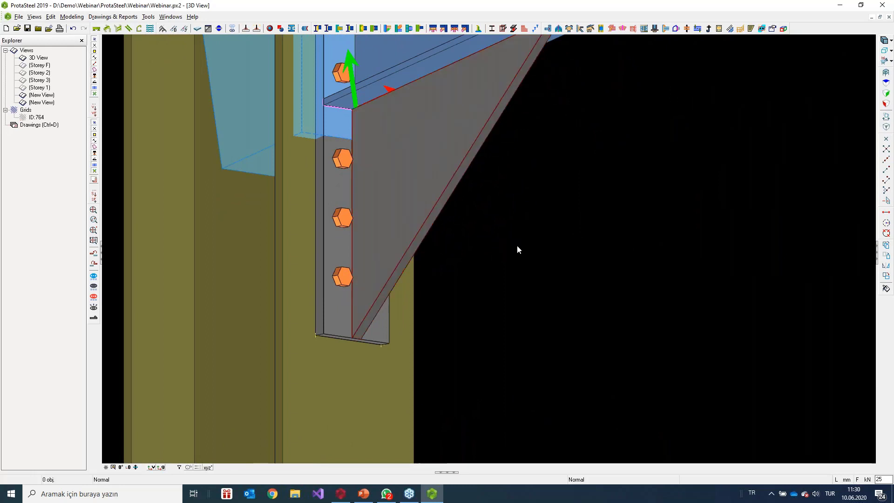
Step: Select the triangular haunch plate and switch the work plane to horizontal, with Z pointing vertically
{"action": "scroll", "coordinate": [351, 321], "scroll_direction": "up", "scroll_amount": 3}
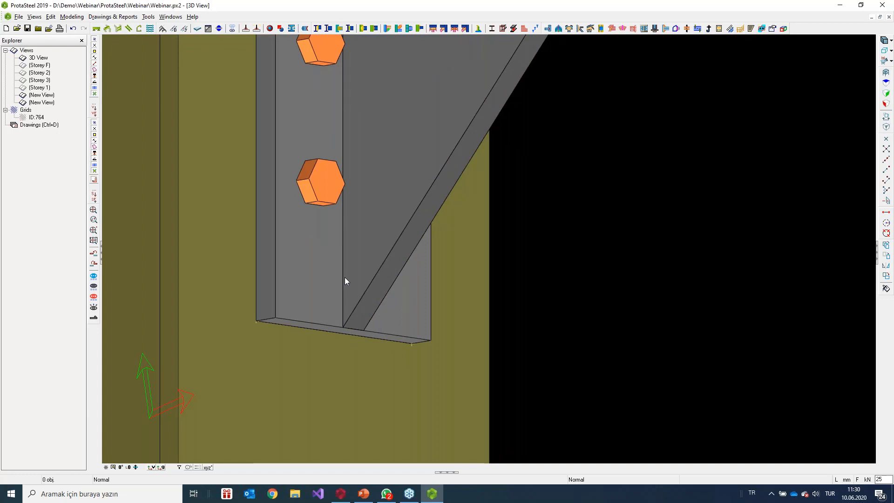
{"action": "left_click", "coordinate": [353, 309]}
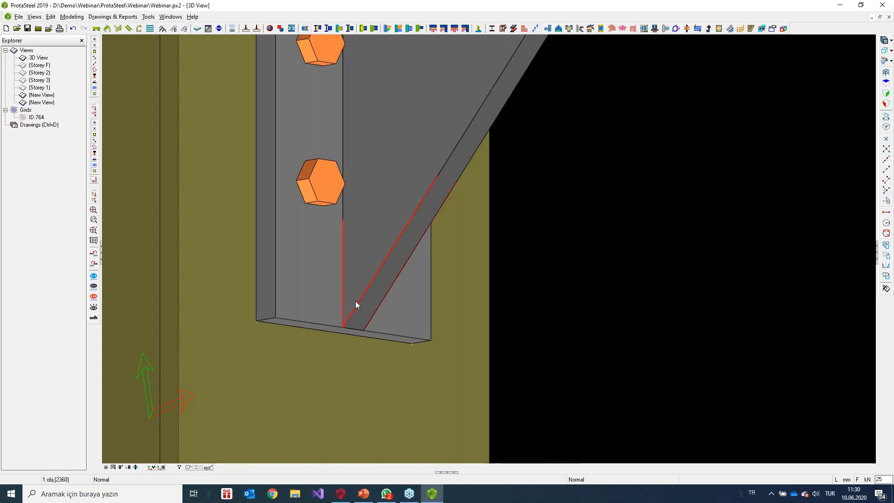
{"action": "right_click", "coordinate": [356, 305]}
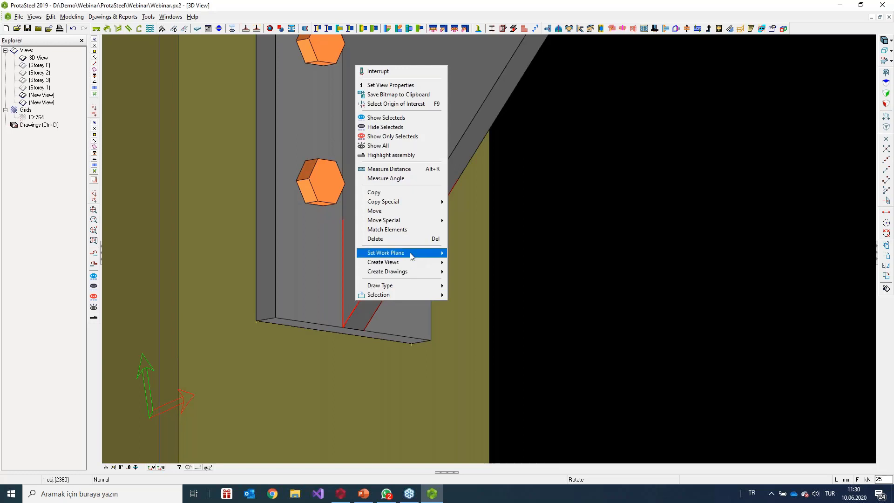
{"action": "mouse_move", "coordinate": [416, 252]}
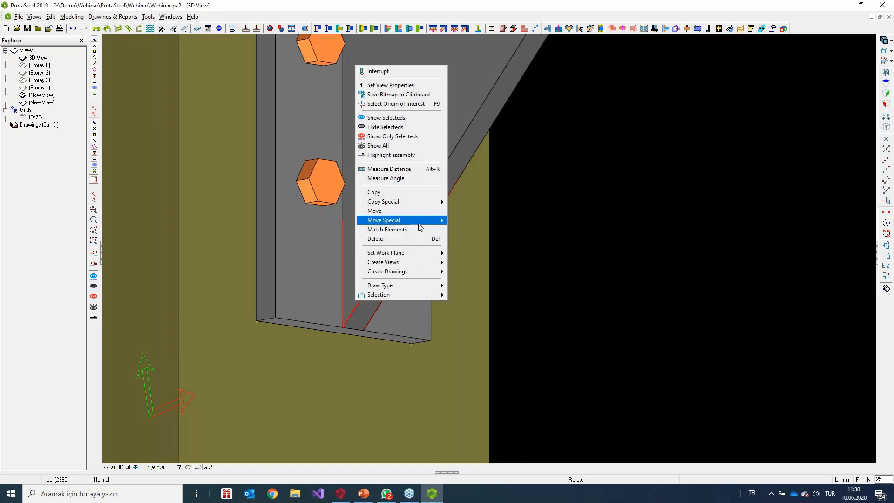
{"action": "mouse_move", "coordinate": [418, 223]}
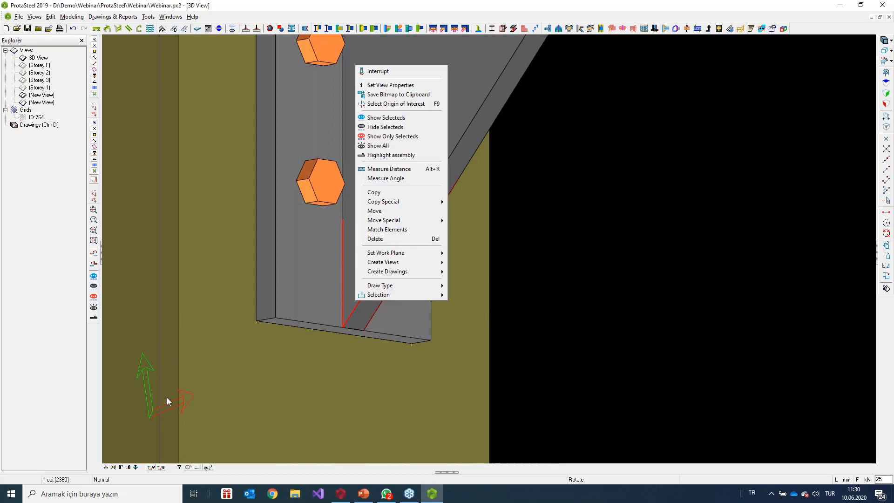
{"action": "left_click", "coordinate": [162, 469]}
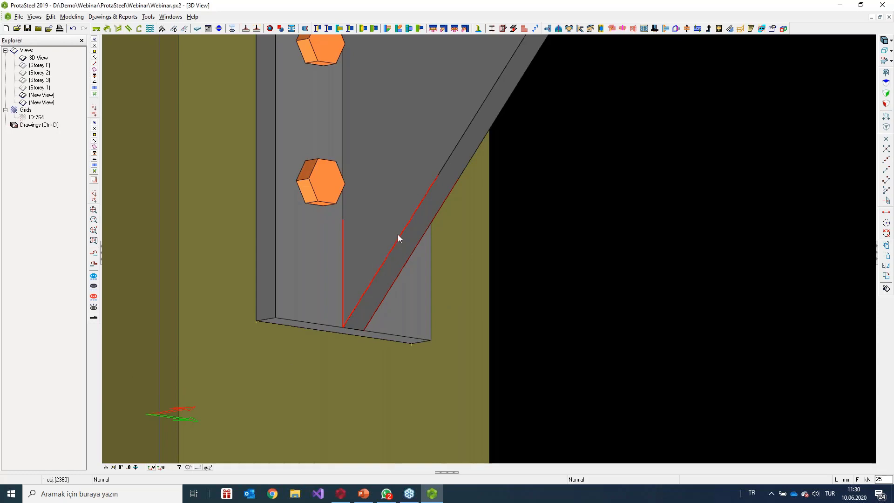
Step: Move the triangular haunch plate by distance, 30 mm along Z
{"action": "right_click", "coordinate": [374, 270]}
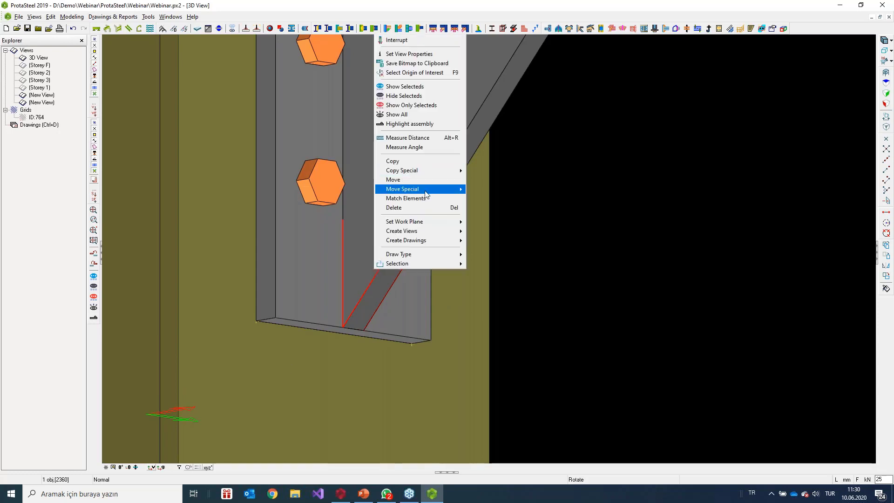
{"action": "mouse_move", "coordinate": [432, 192]}
{"action": "left_click", "coordinate": [482, 189]}
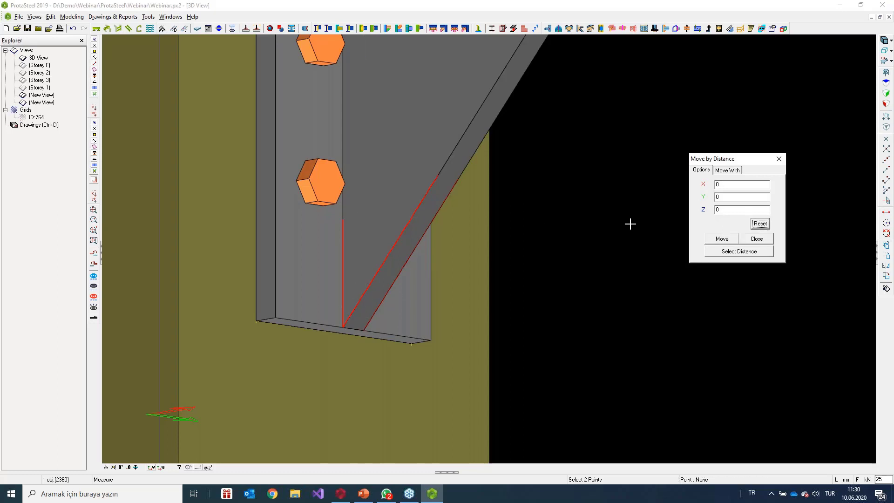
{"action": "double_click", "coordinate": [717, 209]}
{"action": "left_click", "coordinate": [723, 239]}
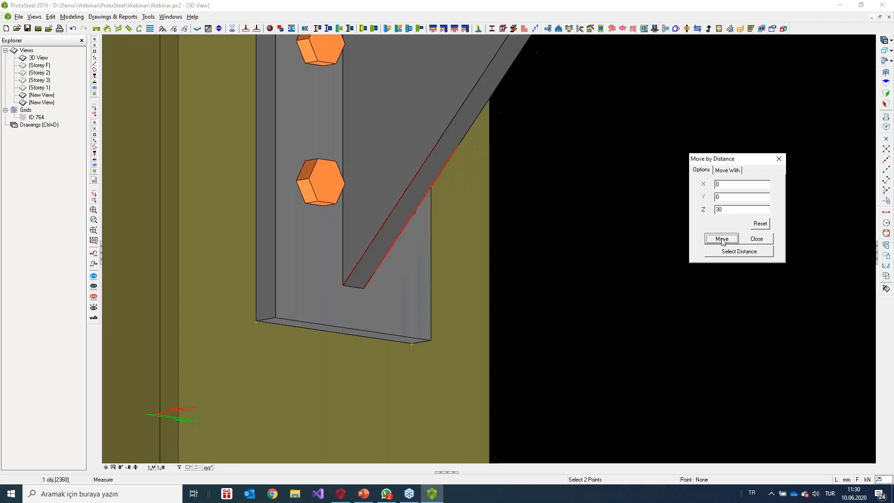
{"action": "left_click", "coordinate": [760, 241]}
Step: Inspect the shifted haunch plate's position against the end plate and the rafter
{"action": "scroll", "coordinate": [610, 223], "scroll_direction": "down", "scroll_amount": 3}
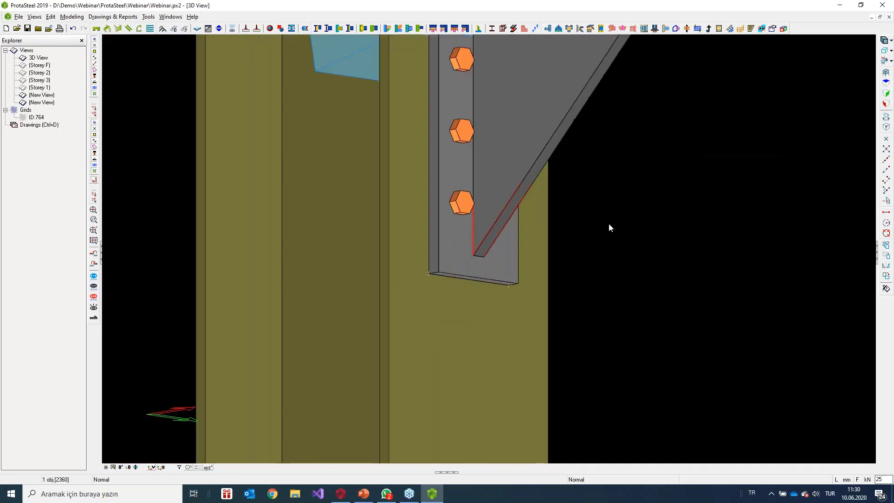
{"action": "middle_click_drag", "start_coordinate": [609, 223], "coordinate": [566, 293]}
{"action": "scroll", "coordinate": [613, 258], "scroll_direction": "down", "scroll_amount": 2}
{"action": "left_click", "coordinate": [622, 256]}
{"action": "scroll", "coordinate": [622, 255], "scroll_direction": "down", "scroll_amount": 1}
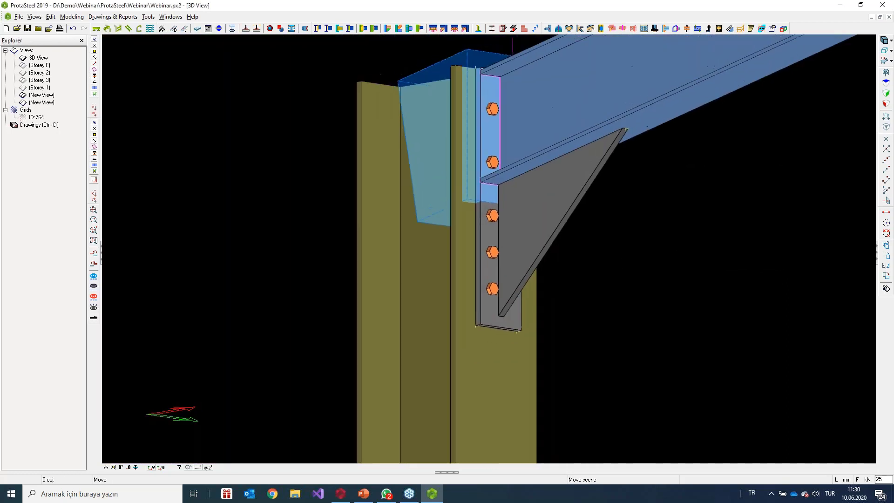
{"action": "scroll", "coordinate": [614, 281], "scroll_direction": "up", "scroll_amount": 1}
{"action": "scroll", "coordinate": [615, 283], "scroll_direction": "up", "scroll_amount": 4}
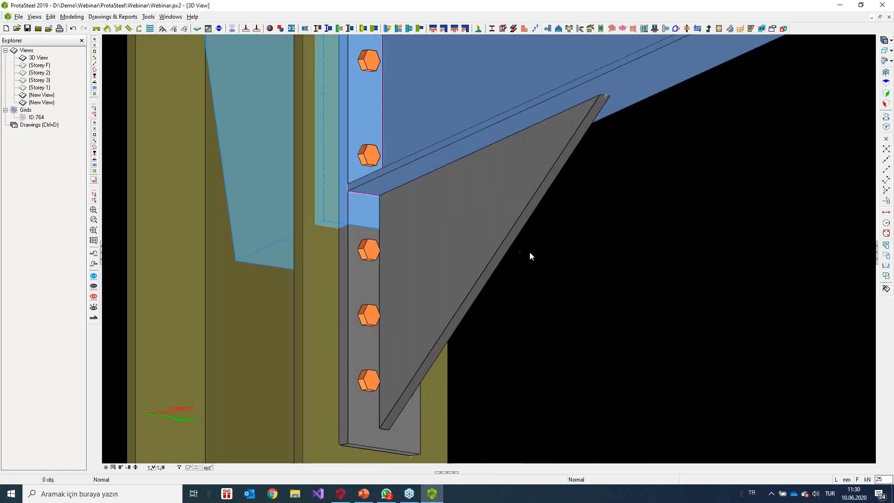
{"action": "middle_click_drag", "start_coordinate": [531, 256], "coordinate": [571, 231]}
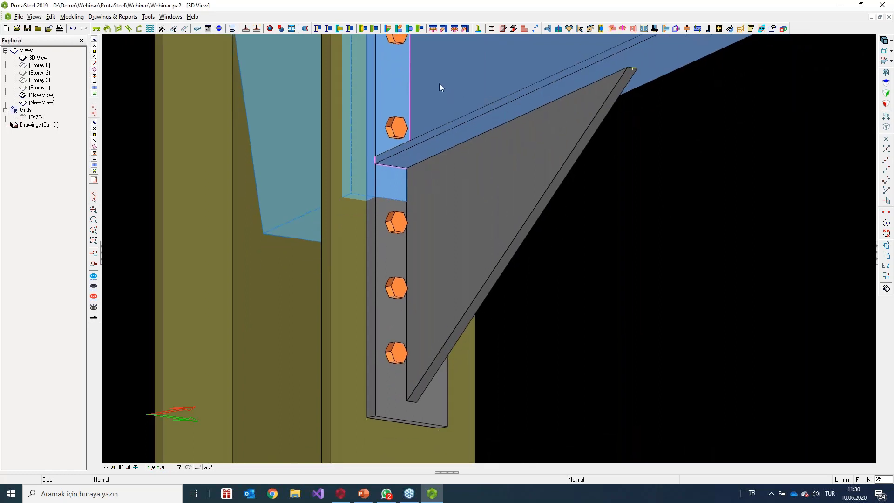
Step: Pick the triangular haunch plate as the base plate and begin a point loop at the middle of its lower tip edge
{"action": "left_click", "coordinate": [220, 28]}
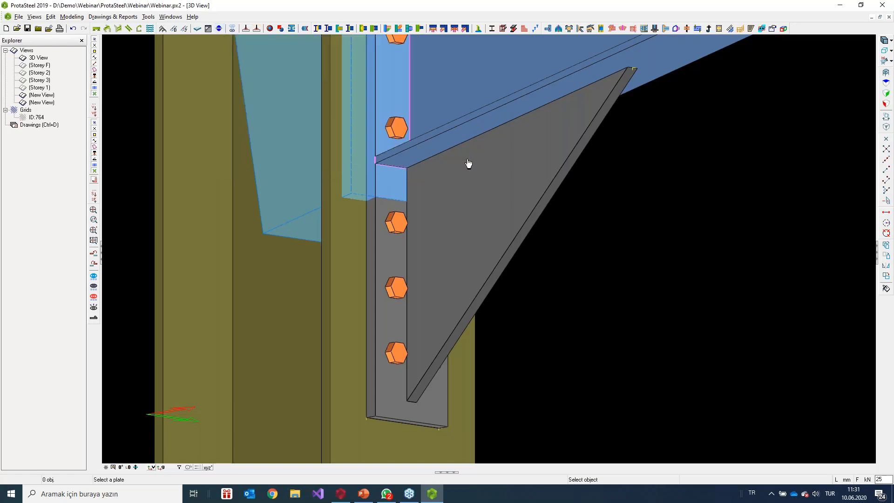
{"action": "left_click", "coordinate": [515, 208]}
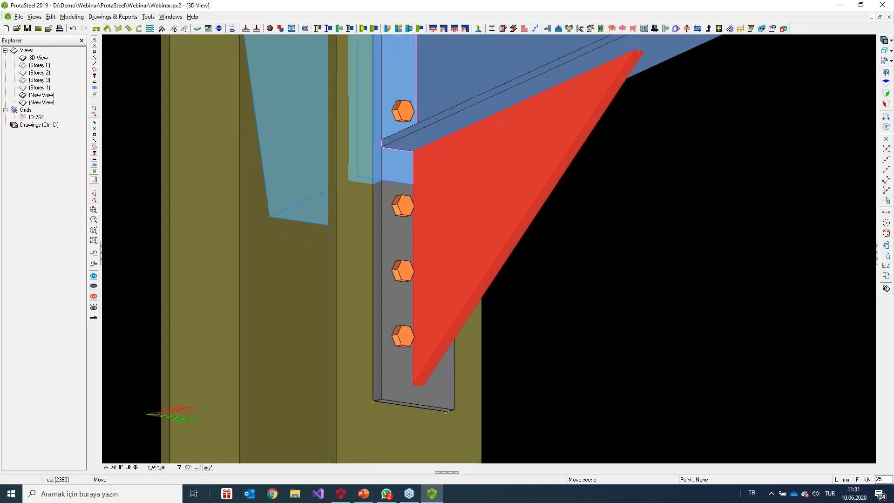
{"action": "scroll", "coordinate": [443, 350], "scroll_direction": "up", "scroll_amount": 1}
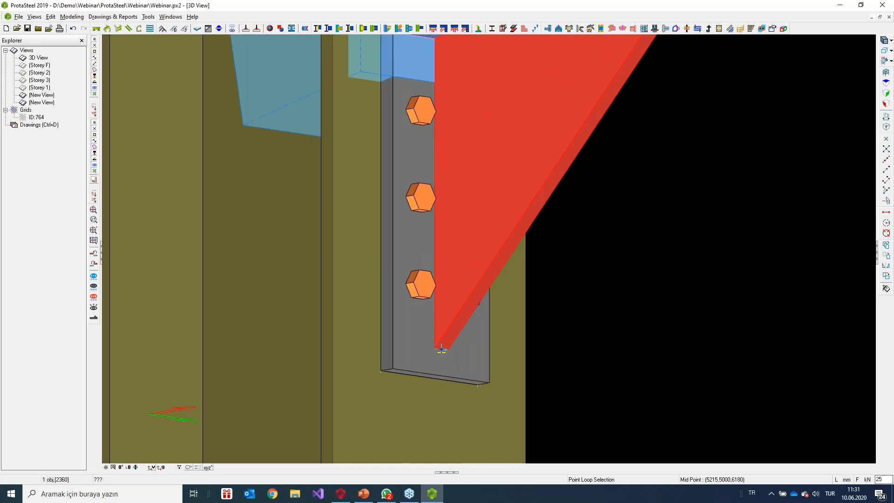
Step: Place a sectional plate along the sloping edge of the triangular gusset plate, ending at its upper outer corner
{"action": "scroll", "coordinate": [442, 350], "scroll_direction": "down", "scroll_amount": 3}
{"action": "scroll", "coordinate": [565, 176], "scroll_direction": "up", "scroll_amount": 3}
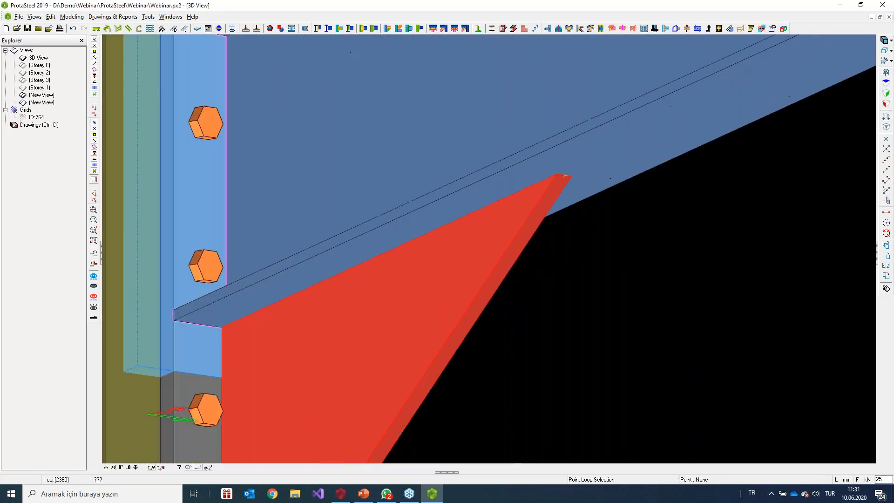
{"action": "left_click", "coordinate": [565, 176]}
{"action": "scroll", "coordinate": [566, 175], "scroll_direction": "down", "scroll_amount": 3}
{"action": "middle_click_drag", "start_coordinate": [566, 175], "coordinate": [568, 172]}
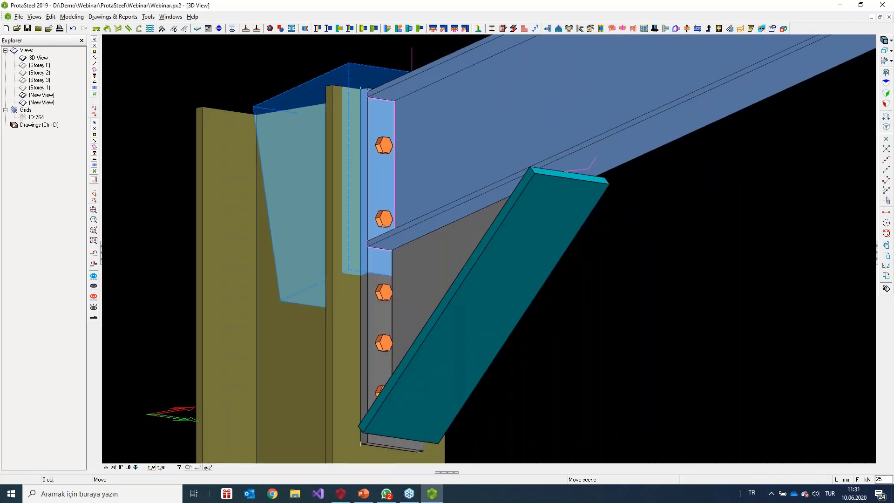
{"action": "scroll", "coordinate": [643, 189], "scroll_direction": "down", "scroll_amount": 2}
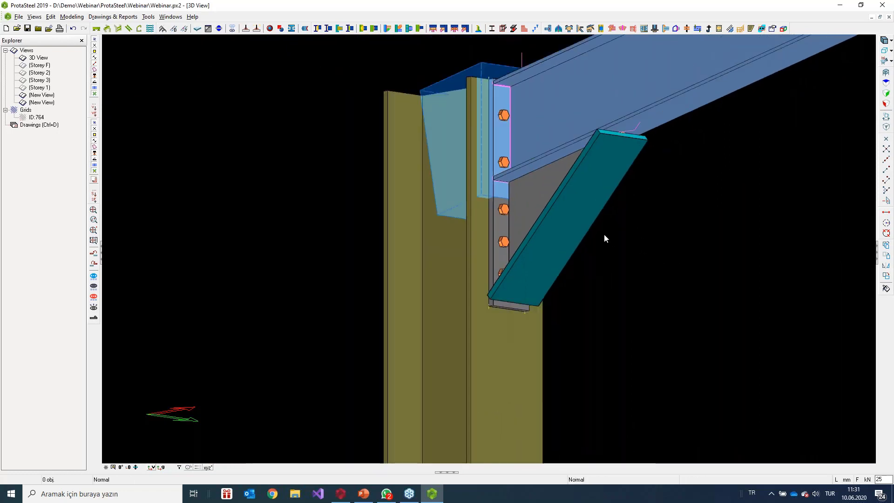
Step: Reduce the width and thickness of the sloping sectional plate and apply the changes
{"action": "double_click", "coordinate": [583, 214]}
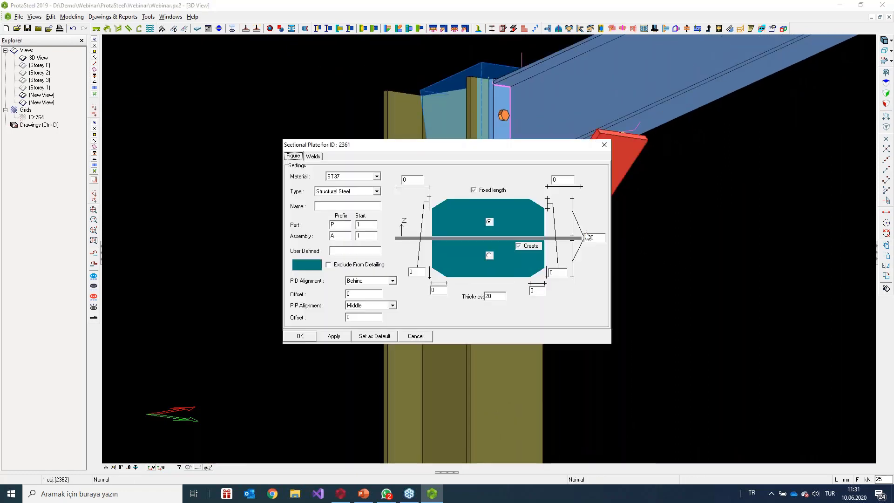
{"action": "double_click", "coordinate": [591, 238]}
{"action": "type", "text": "15"}
{"action": "left_click_drag", "start_coordinate": [495, 296], "coordinate": [485, 296]}
{"action": "type", "text": "1"}
{"action": "left_click", "coordinate": [334, 336]}
{"action": "key", "text": "Return"}
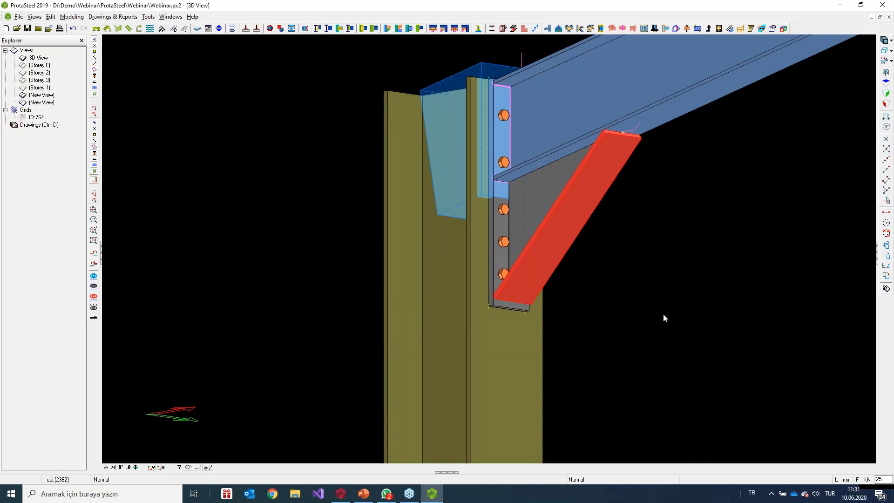
{"action": "left_click", "coordinate": [653, 289]}
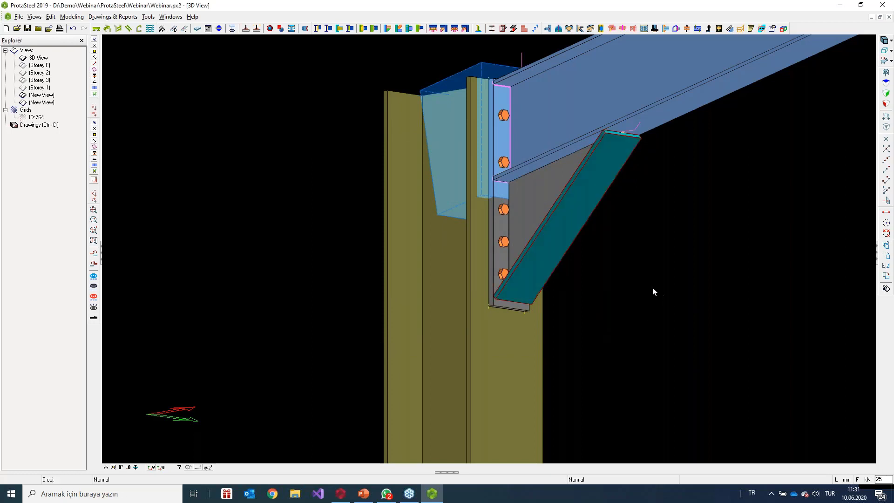
Step: Isolate the triangular gusset plate so that it is the only part shown in the 3D view
{"action": "left_click", "coordinate": [553, 233]}
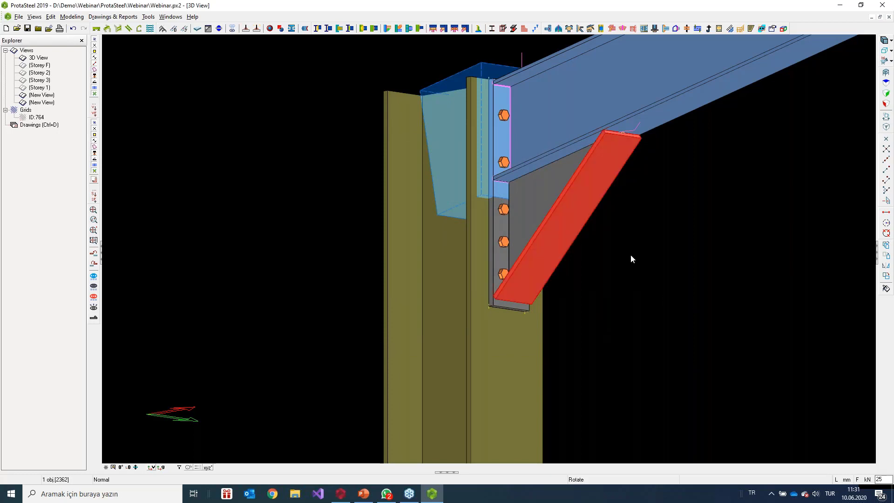
{"action": "middle_click_drag", "start_coordinate": [631, 255], "coordinate": [566, 222]}
{"action": "scroll", "coordinate": [566, 221], "scroll_direction": "up", "scroll_amount": 5}
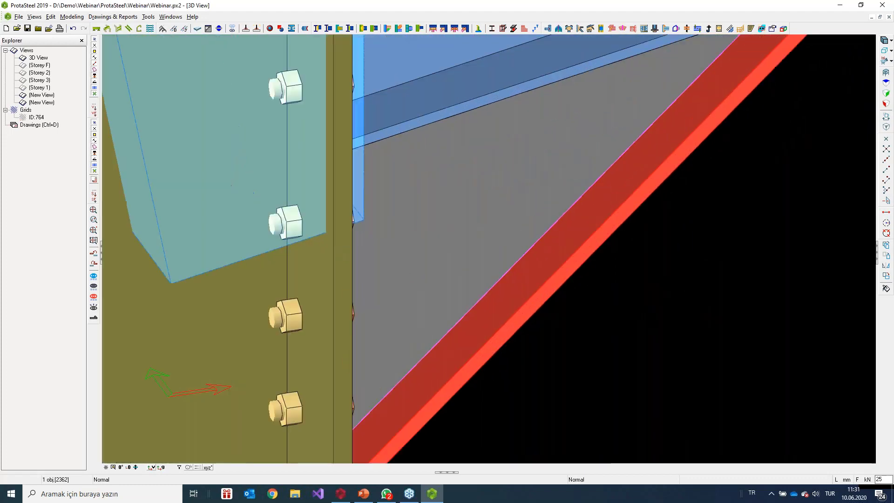
{"action": "scroll", "coordinate": [638, 117], "scroll_direction": "down", "scroll_amount": 3}
{"action": "middle_click_drag", "start_coordinate": [638, 117], "coordinate": [628, 238]}
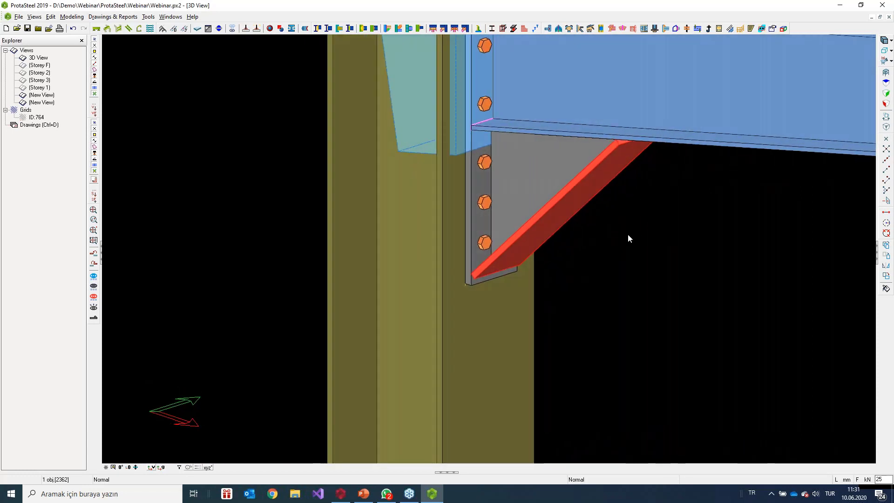
{"action": "left_click", "coordinate": [539, 181]}
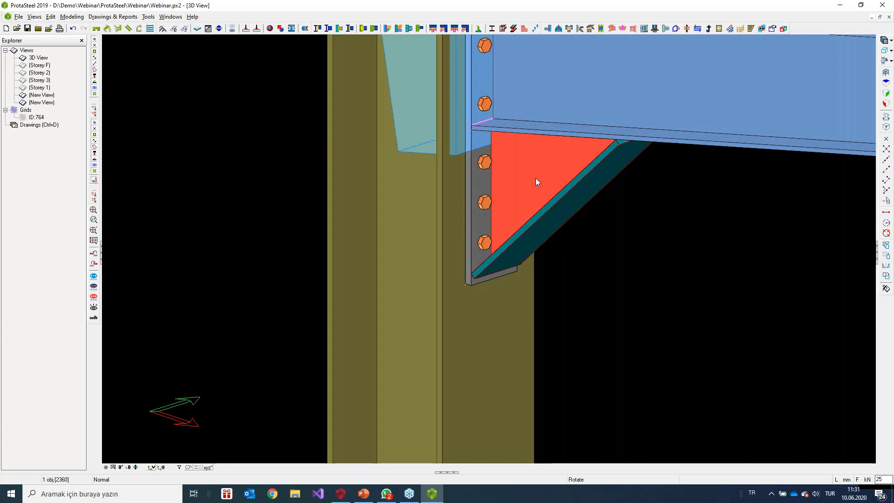
{"action": "right_click", "coordinate": [536, 179]}
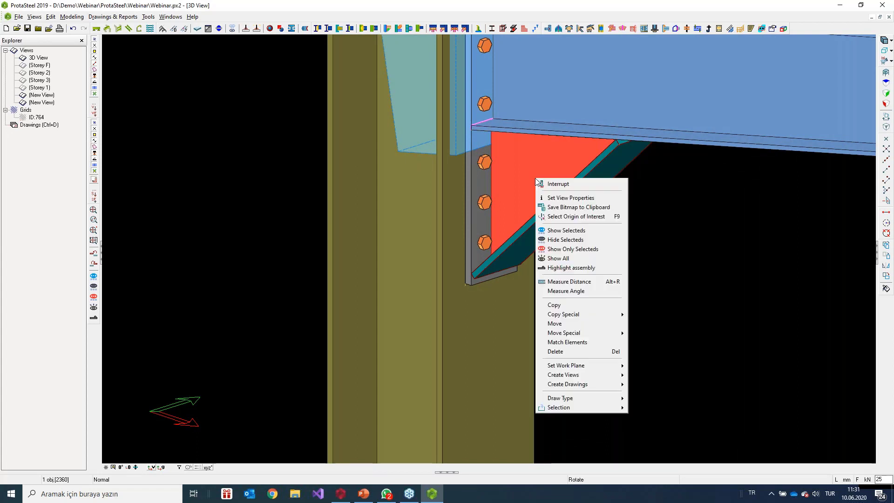
{"action": "left_click", "coordinate": [576, 249]}
{"action": "left_click", "coordinate": [593, 224]}
{"action": "middle_click_drag", "start_coordinate": [594, 228], "coordinate": [553, 261]}
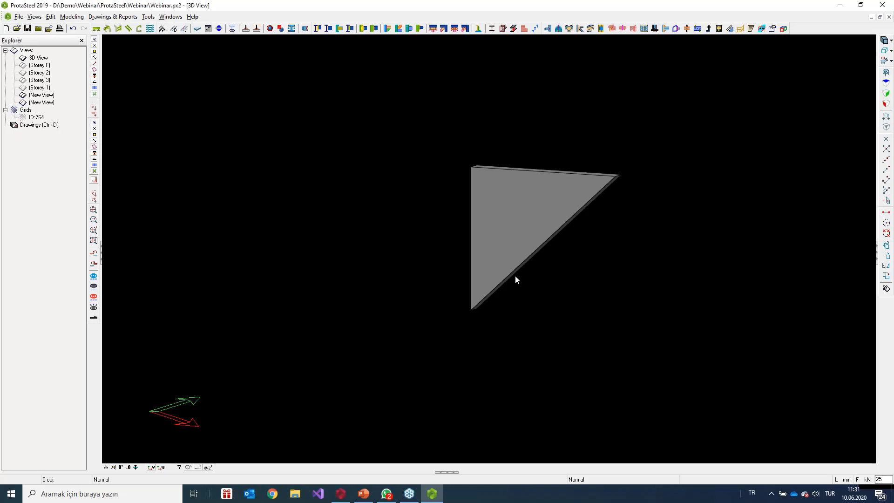
Step: Chamfer all three corners of the triangular gusset plate with the Type 2 radius chamfer
{"action": "left_click", "coordinate": [476, 305]}
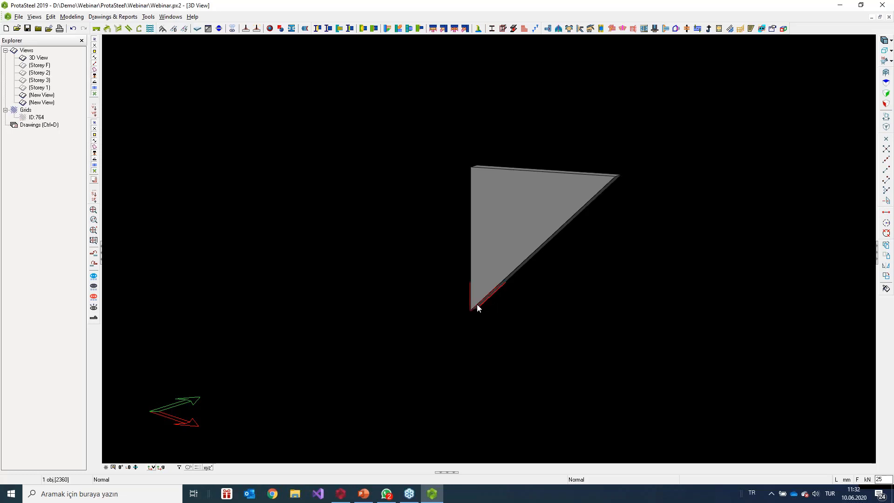
{"action": "left_click", "coordinate": [606, 185], "text": "ctrl"}
{"action": "double_click", "coordinate": [487, 167]}
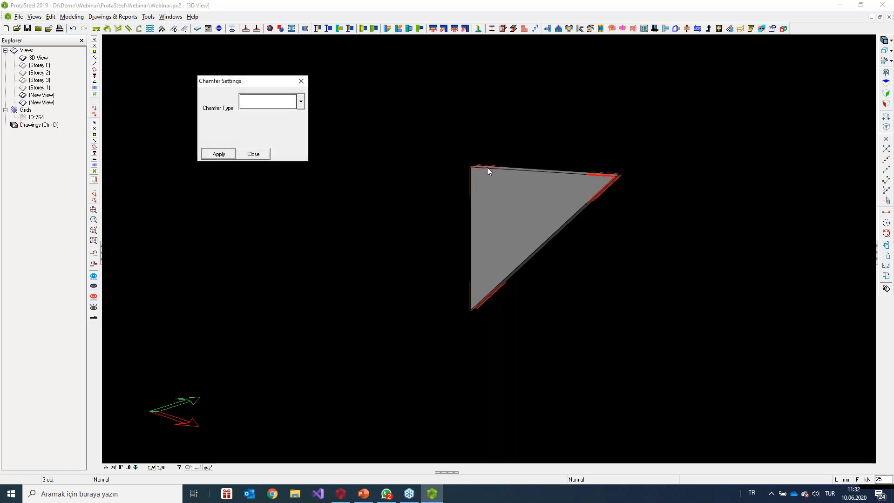
{"action": "left_click", "coordinate": [301, 102]}
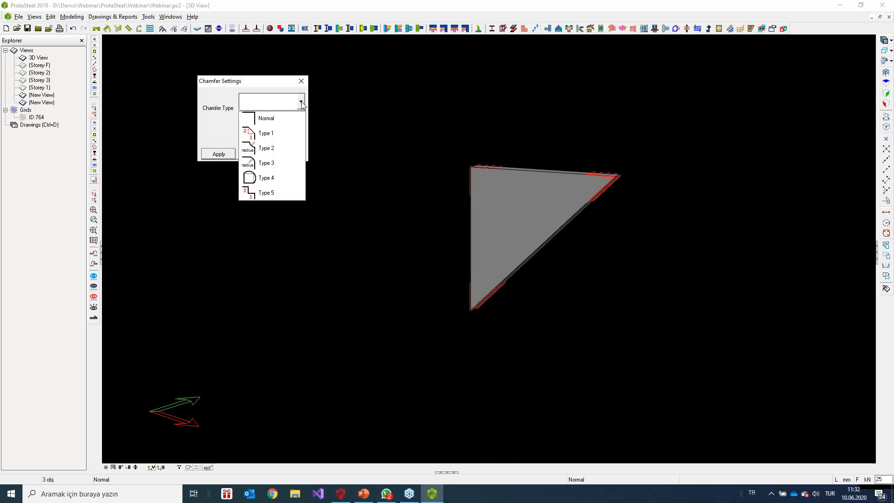
{"action": "left_click", "coordinate": [271, 153]}
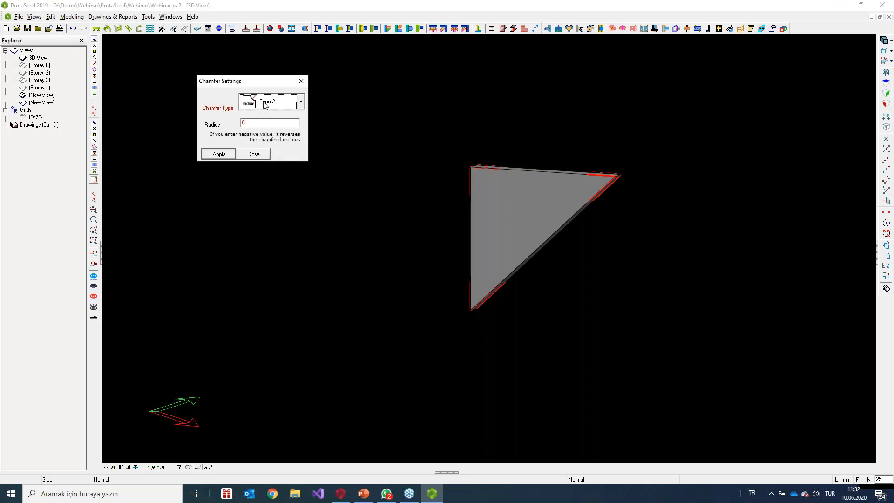
{"action": "left_click", "coordinate": [261, 123]}
{"action": "left_click", "coordinate": [227, 154]}
{"action": "left_click", "coordinate": [403, 178]}
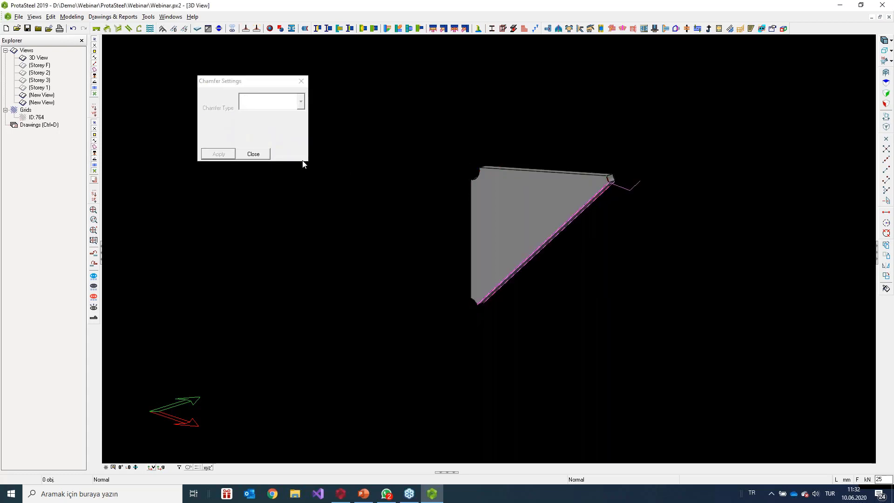
{"action": "left_click", "coordinate": [259, 154]}
Step: Show all hidden model parts around the beam-to-column connection again
{"action": "right_click", "coordinate": [332, 134]}
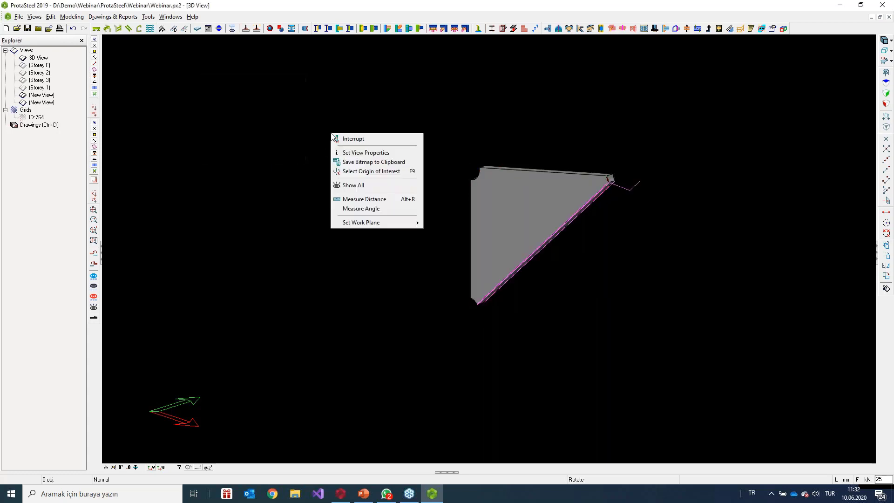
{"action": "left_click", "coordinate": [378, 186]}
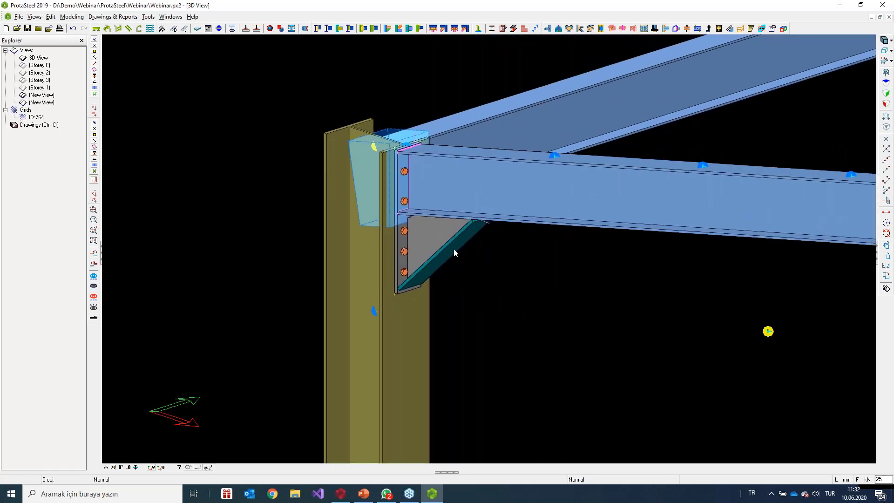
{"action": "middle_click_drag", "start_coordinate": [454, 249], "coordinate": [513, 245]}
{"action": "scroll", "coordinate": [479, 259], "scroll_direction": "up", "scroll_amount": 3}
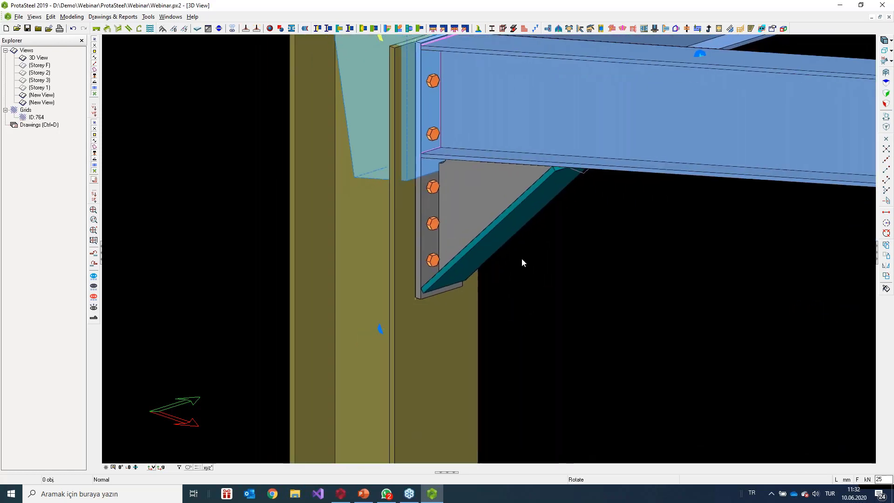
Step: Examine the chamfered gusset plate corner where the beam's bottom flange meets the bolted end plate
{"action": "scroll", "coordinate": [445, 199], "scroll_direction": "up", "scroll_amount": 5}
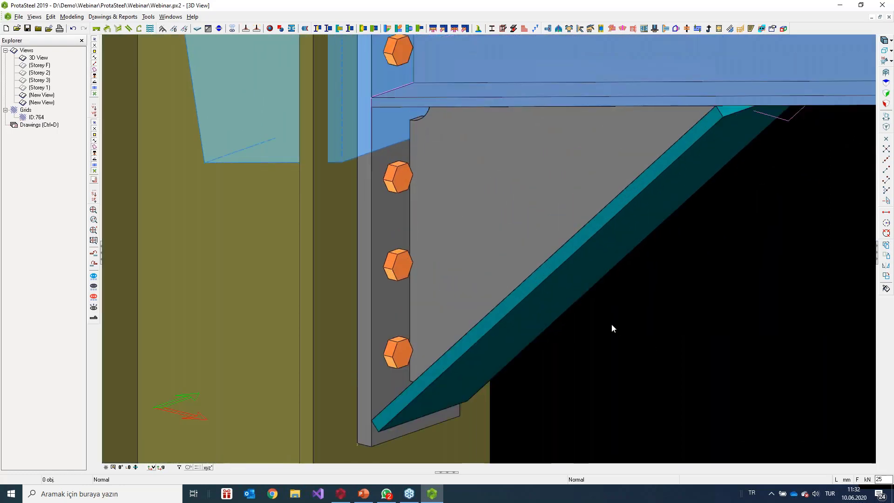
{"action": "scroll", "coordinate": [605, 321], "scroll_direction": "down", "scroll_amount": 2}
{"action": "scroll", "coordinate": [454, 219], "scroll_direction": "up", "scroll_amount": 4}
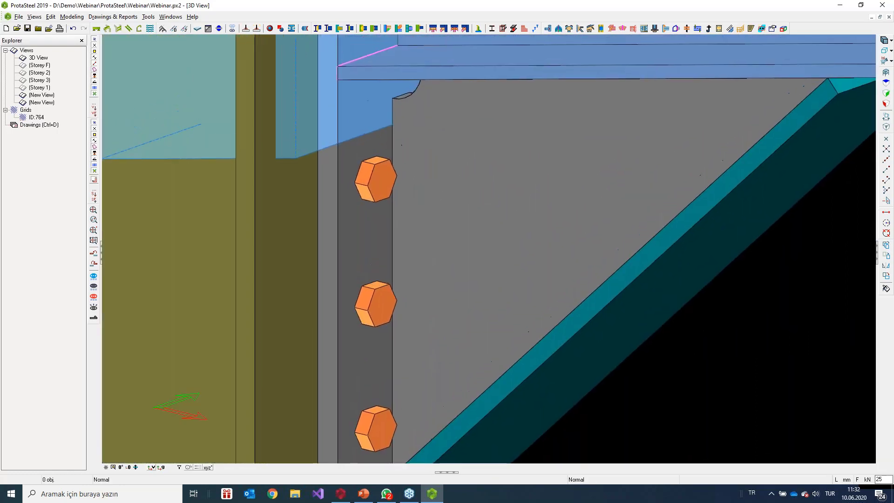
{"action": "scroll", "coordinate": [405, 244], "scroll_direction": "down", "scroll_amount": 3}
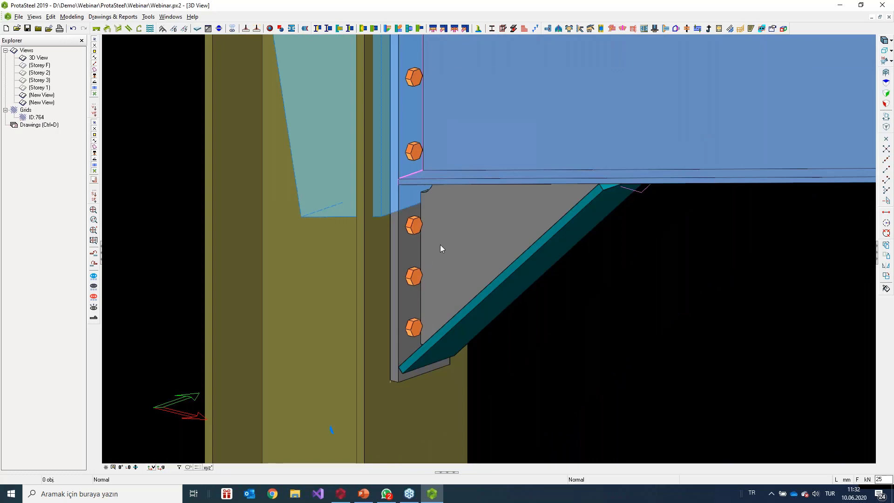
{"action": "scroll", "coordinate": [442, 242], "scroll_direction": "down", "scroll_amount": 2}
{"action": "left_click", "coordinate": [502, 231]}
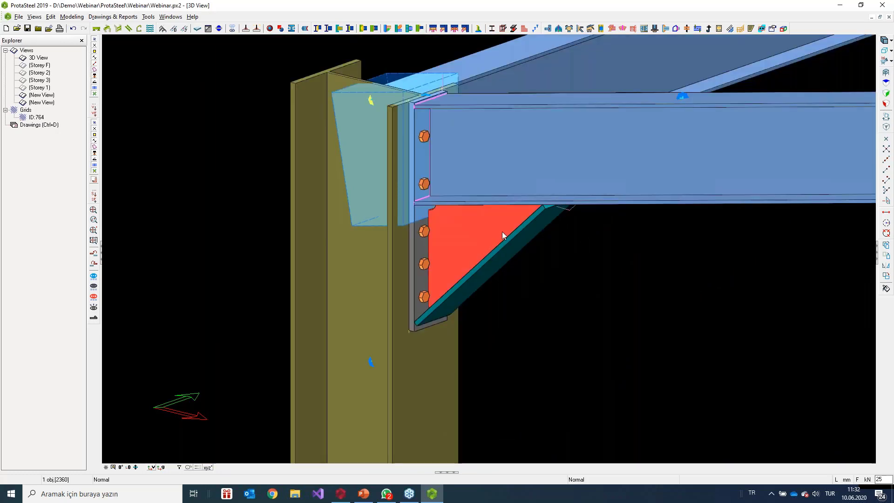
{"action": "middle_click_drag", "start_coordinate": [502, 231], "coordinate": [450, 188]}
{"action": "scroll", "coordinate": [450, 189], "scroll_direction": "up", "scroll_amount": 3}
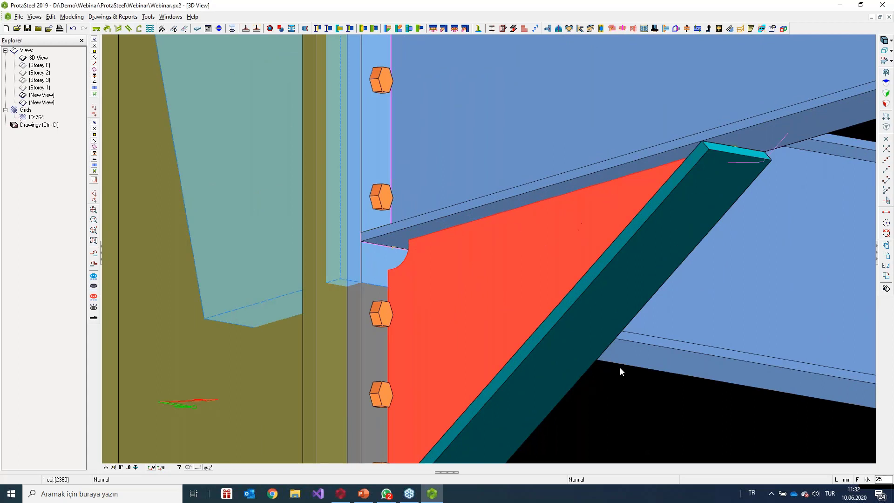
{"action": "left_click", "coordinate": [629, 397]}
{"action": "scroll", "coordinate": [474, 308], "scroll_direction": "down", "scroll_amount": 3}
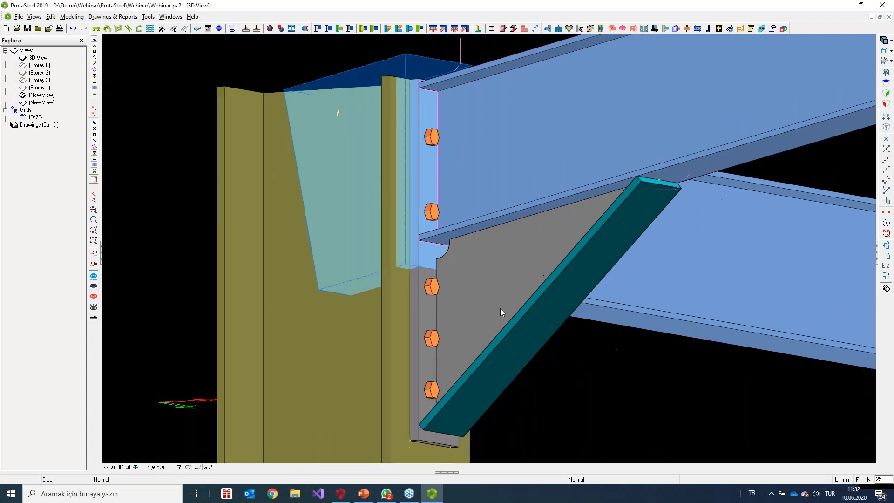
Step: Weld the gusset plate's vertical edge to the end plate and its upper edge to the beam flange
{"action": "left_click", "coordinate": [246, 29]}
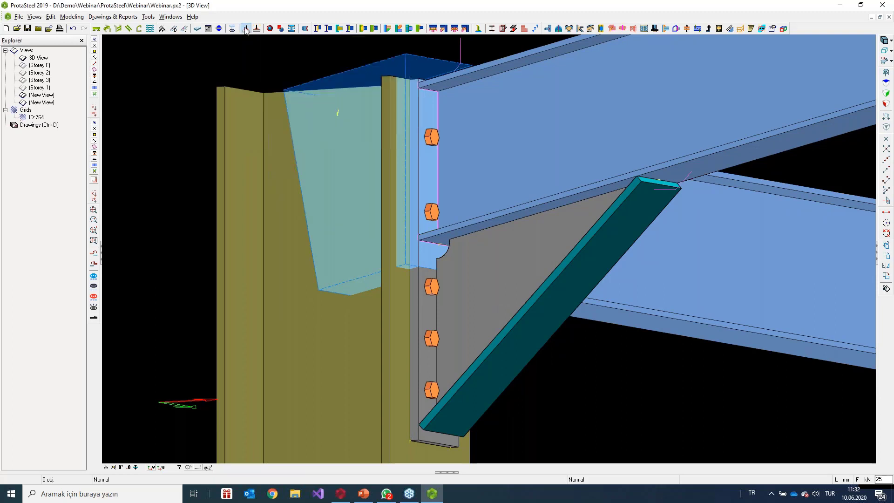
{"action": "left_click", "coordinate": [436, 319]}
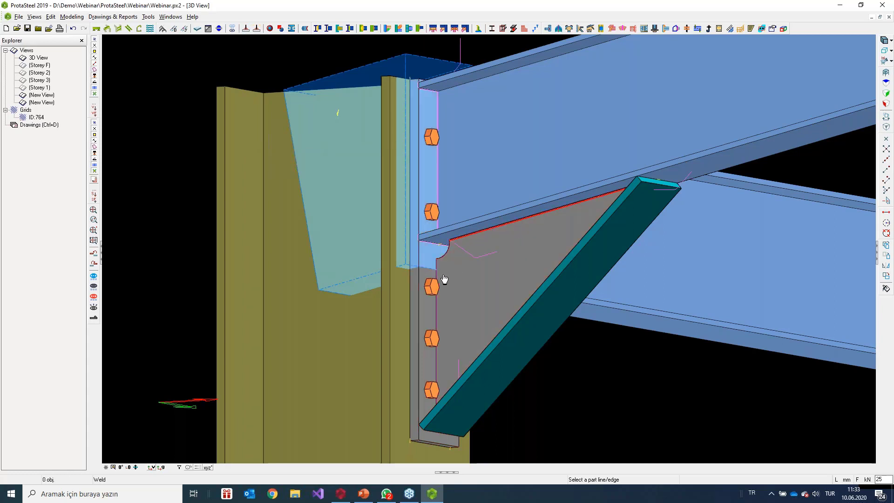
{"action": "key", "text": "Escape"}
Step: Set the weld type to Front & Back for the weld between the gusset plate and the end plate
{"action": "scroll", "coordinate": [491, 373], "scroll_direction": "down", "scroll_amount": 3}
{"action": "left_click", "coordinate": [483, 357]}
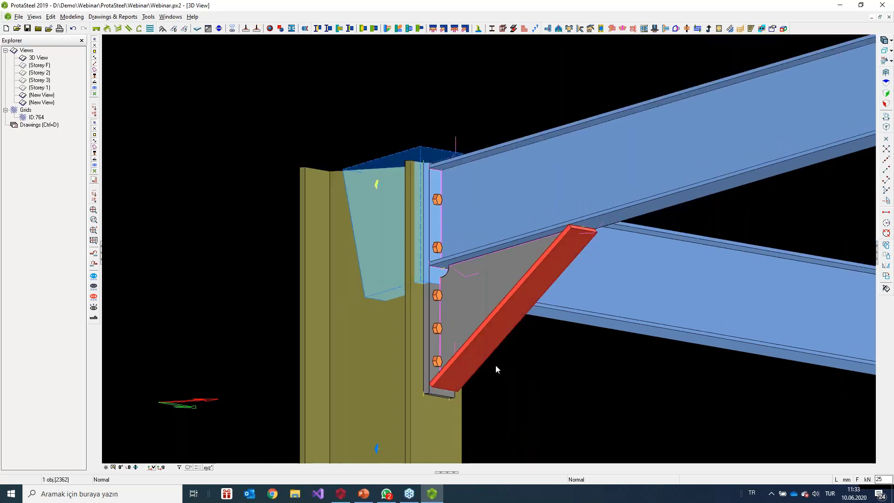
{"action": "middle_click_drag", "start_coordinate": [501, 374], "coordinate": [465, 344]}
{"action": "scroll", "coordinate": [465, 344], "scroll_direction": "up", "scroll_amount": 2}
{"action": "scroll", "coordinate": [463, 330], "scroll_direction": "up", "scroll_amount": 1}
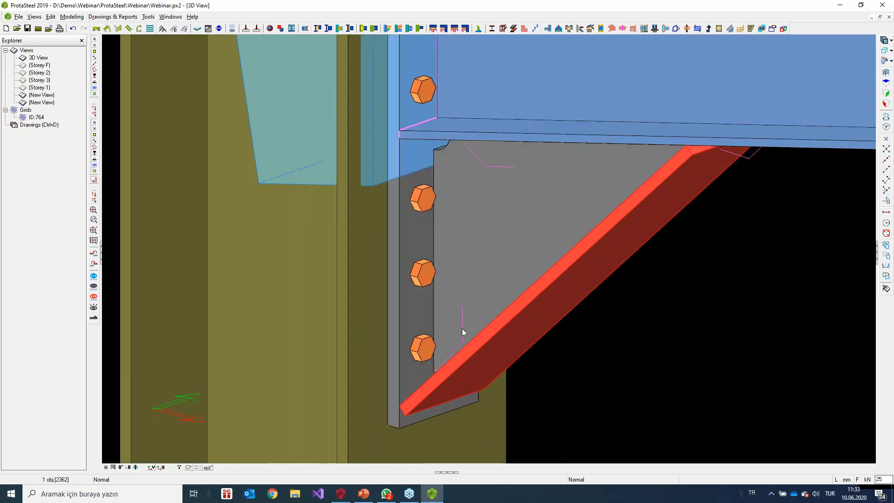
{"action": "double_click", "coordinate": [462, 328]}
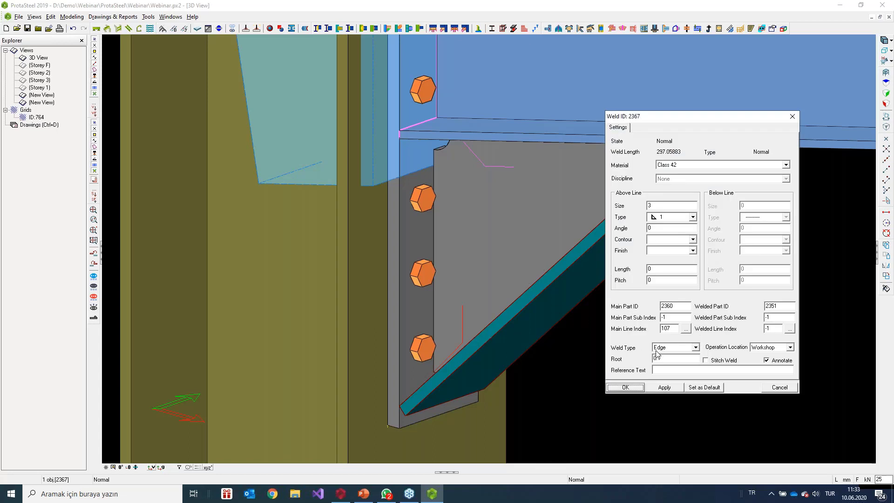
{"action": "left_click", "coordinate": [696, 347]}
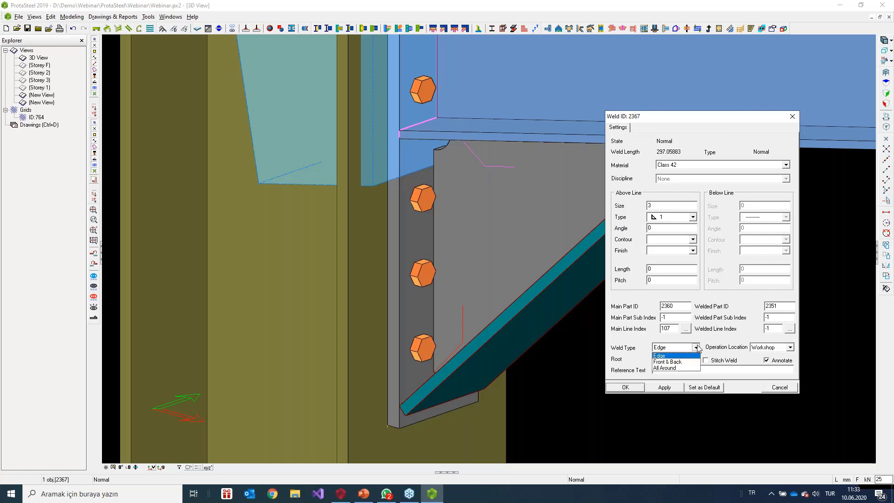
{"action": "left_click", "coordinate": [669, 362]}
{"action": "left_click", "coordinate": [656, 390]}
{"action": "left_click", "coordinate": [633, 389]}
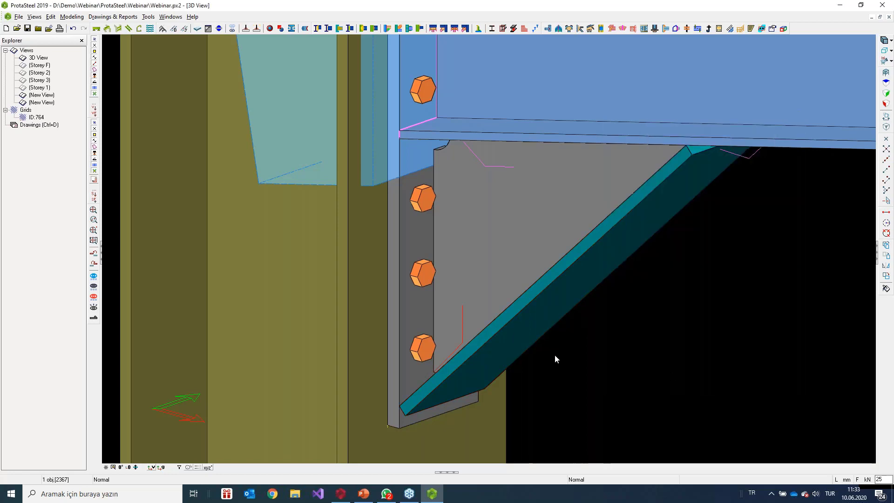
Step: Switch the 3D view to wireframe and simplify the members to lines to inspect the weld lines
{"action": "key", "text": "ctrl+1"}
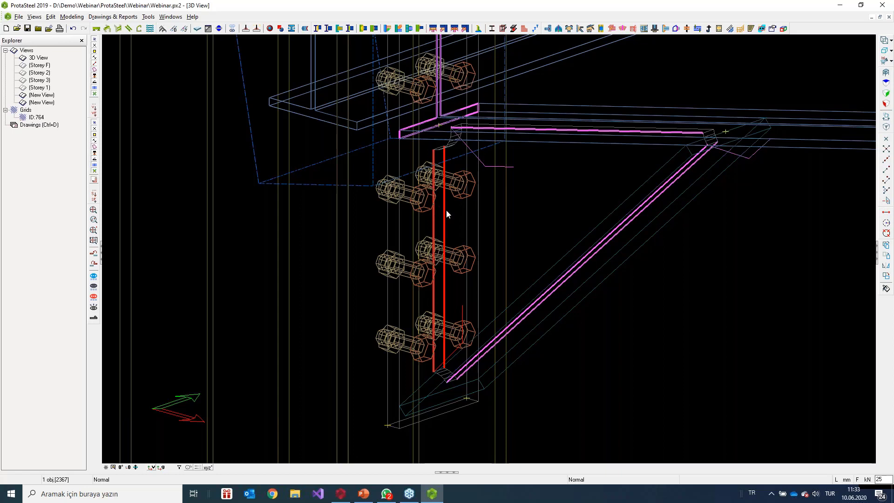
{"action": "key", "text": "ctrl+1"}
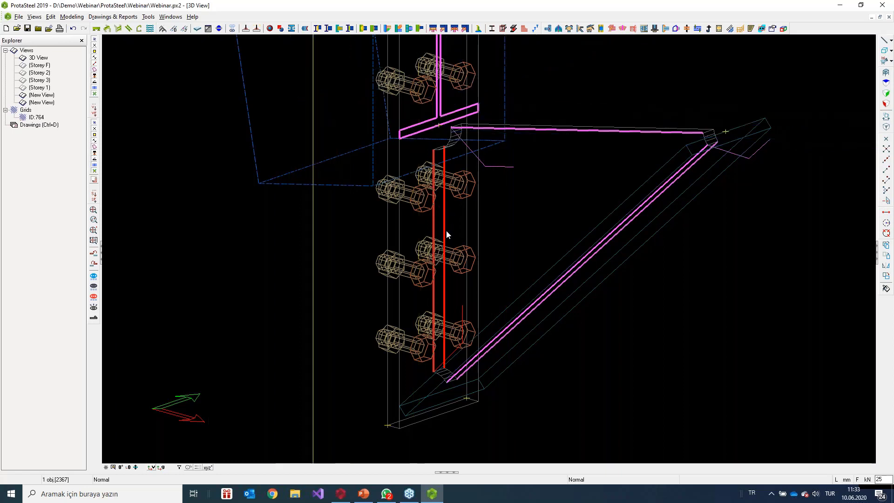
Step: Return the 3D view to solid shading and show the whole haunched beam-to-column joint
{"action": "key", "text": "ctrl+4"}
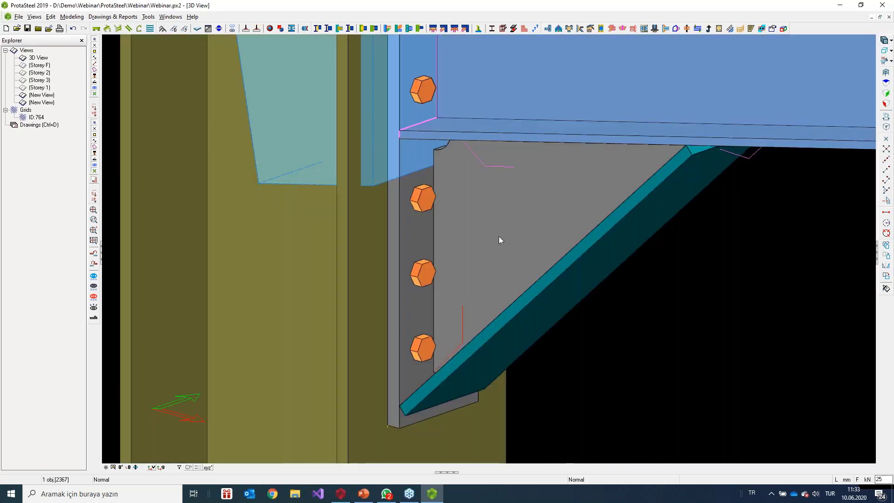
{"action": "scroll", "coordinate": [510, 241], "scroll_direction": "down", "scroll_amount": 3}
{"action": "middle_click_drag", "start_coordinate": [511, 242], "coordinate": [507, 294]}
{"action": "scroll", "coordinate": [507, 294], "scroll_direction": "down", "scroll_amount": 1}
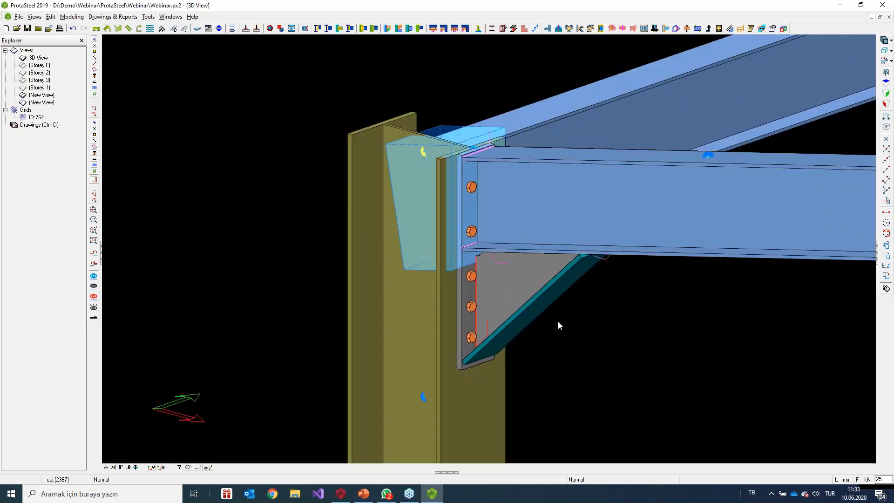
{"action": "middle_click_drag", "start_coordinate": [559, 325], "coordinate": [590, 314]}
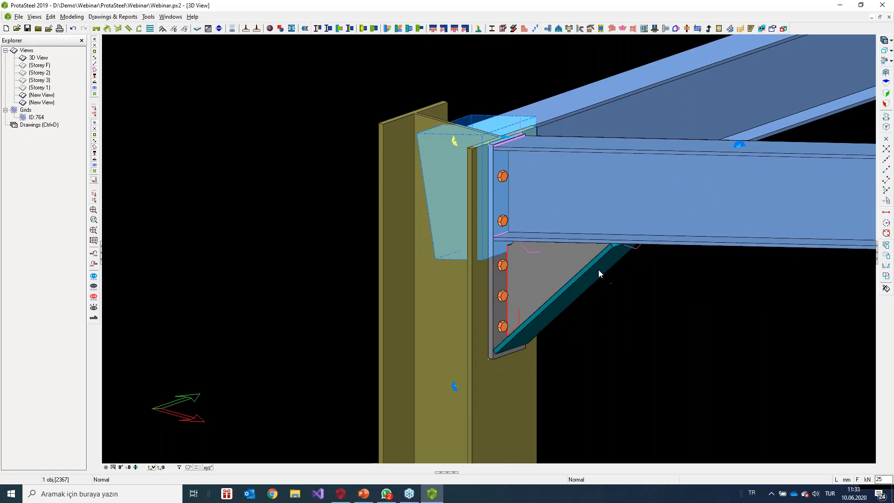
Step: Add stiffener plates to the beam web above the point where the sloping flange plate meets the beam's bottom flange
{"action": "left_click", "coordinate": [514, 29]}
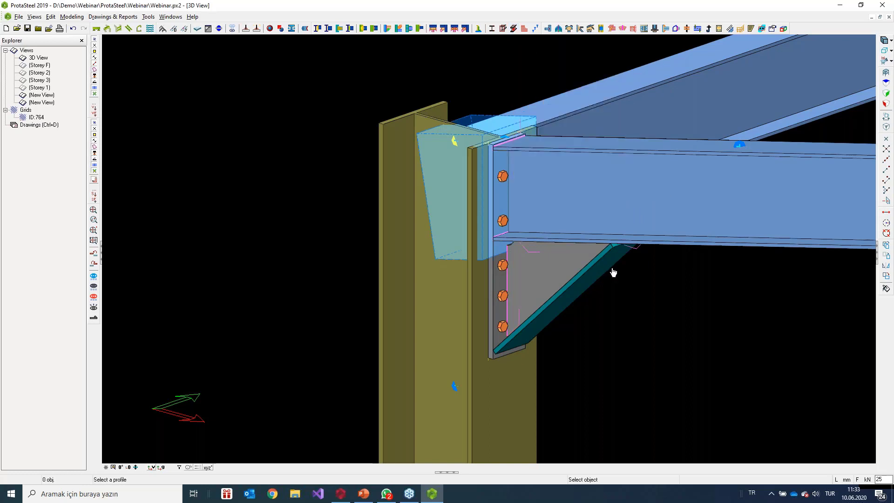
{"action": "left_click", "coordinate": [650, 215]}
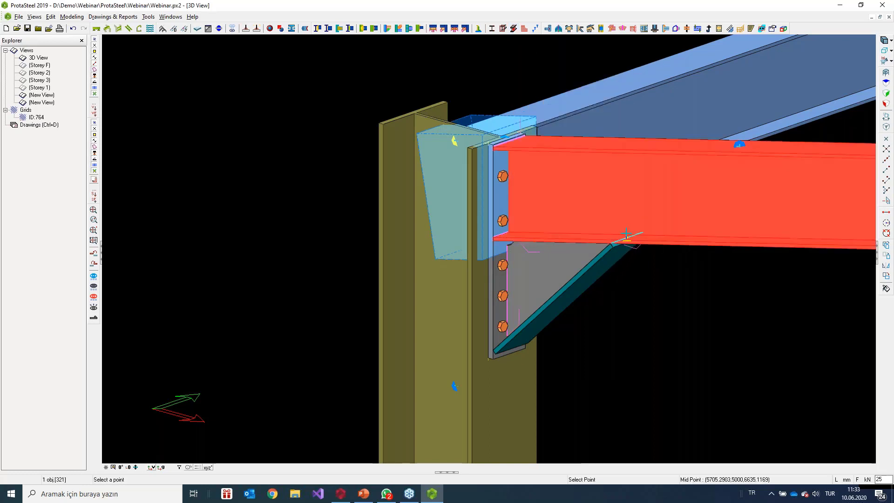
{"action": "scroll", "coordinate": [626, 234], "scroll_direction": "up", "scroll_amount": 3}
{"action": "scroll", "coordinate": [625, 234], "scroll_direction": "up", "scroll_amount": 2}
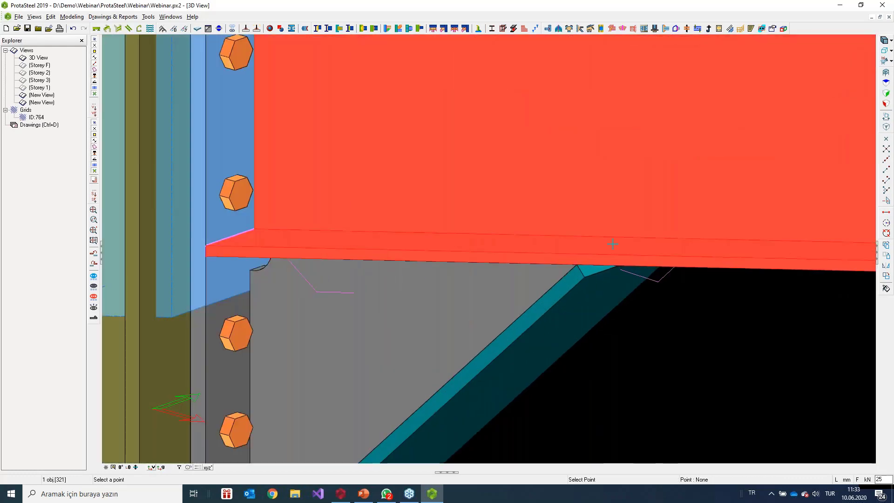
{"action": "left_click", "coordinate": [580, 265]}
{"action": "scroll", "coordinate": [580, 264], "scroll_direction": "down", "scroll_amount": 5}
{"action": "scroll", "coordinate": [509, 229], "scroll_direction": "up", "scroll_amount": 4}
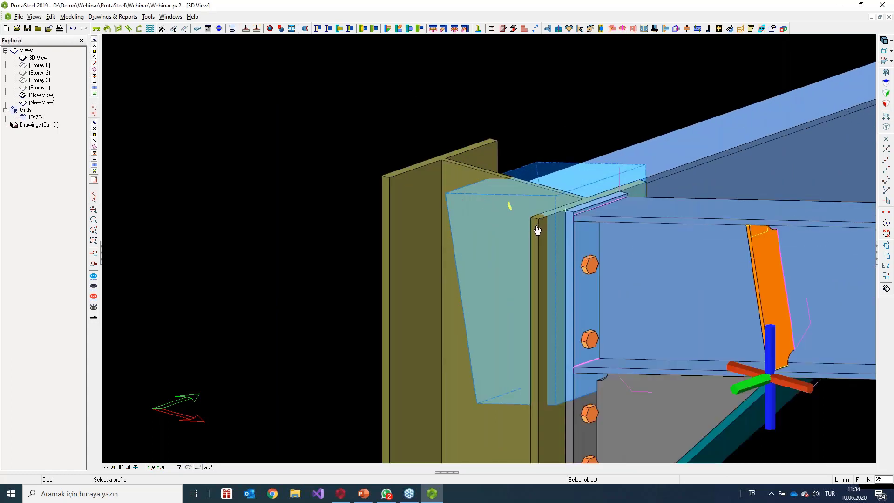
Step: Add stiffener plates to the column at the level of the beam's top flange
{"action": "left_click", "coordinate": [537, 228]}
{"action": "scroll", "coordinate": [540, 224], "scroll_direction": "up", "scroll_amount": 2}
{"action": "scroll", "coordinate": [577, 216], "scroll_direction": "up", "scroll_amount": 2}
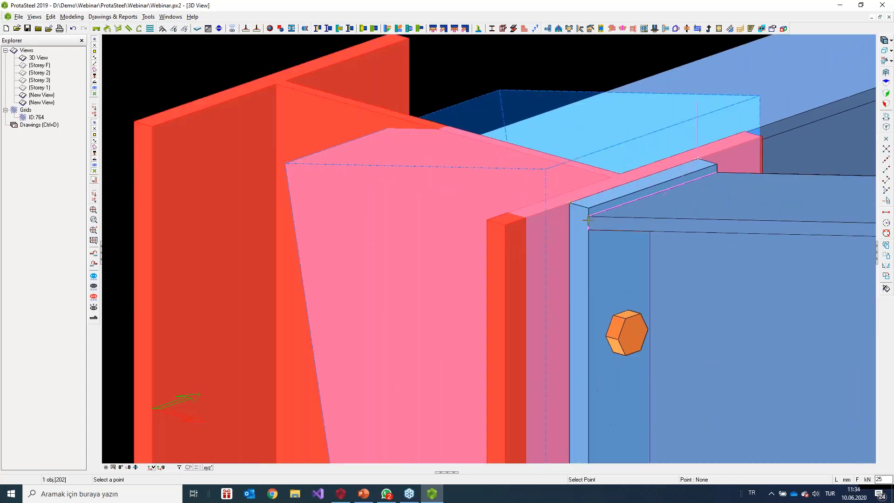
{"action": "key", "text": "Escape"}
{"action": "key", "text": "Escape"}
{"action": "scroll", "coordinate": [587, 212], "scroll_direction": "down", "scroll_amount": 3}
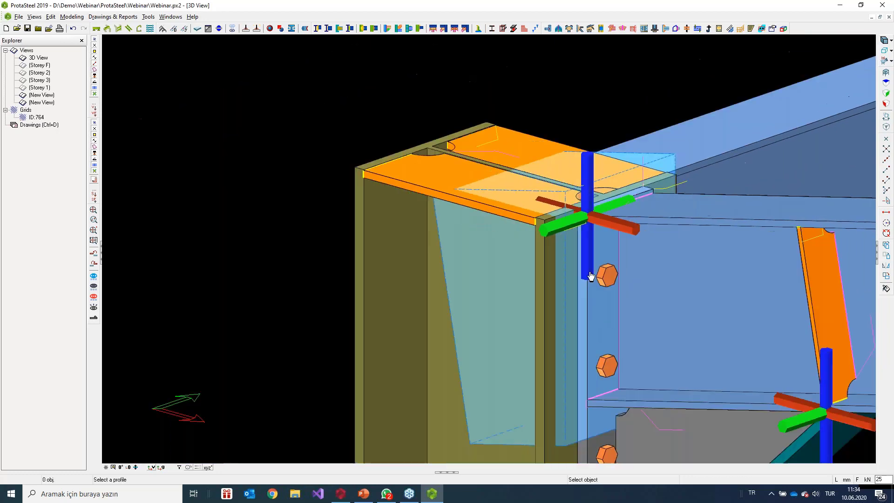
Step: Add stiffener plates to the column at the level of the beam's bottom flange
{"action": "middle_click_drag", "start_coordinate": [591, 275], "coordinate": [593, 147]}
{"action": "left_click", "coordinate": [554, 315]}
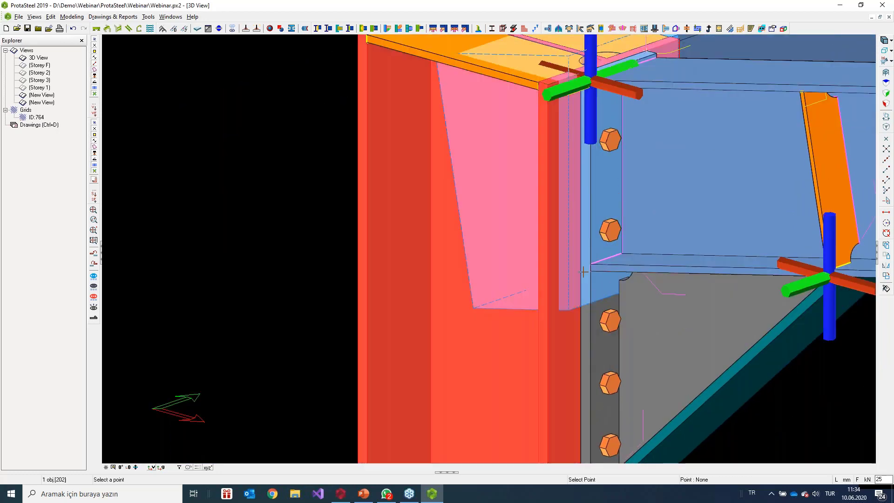
{"action": "left_click", "coordinate": [591, 264]}
Step: Add stiffener plates to the column at the lower end of the sloping flange plate
{"action": "middle_click_drag", "start_coordinate": [585, 369], "coordinate": [553, 122]}
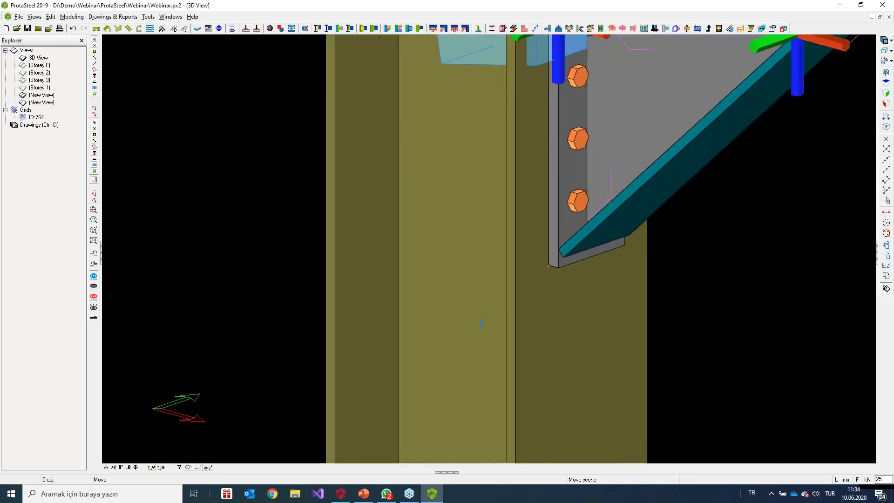
{"action": "left_click", "coordinate": [522, 244]}
{"action": "left_click", "coordinate": [560, 246]}
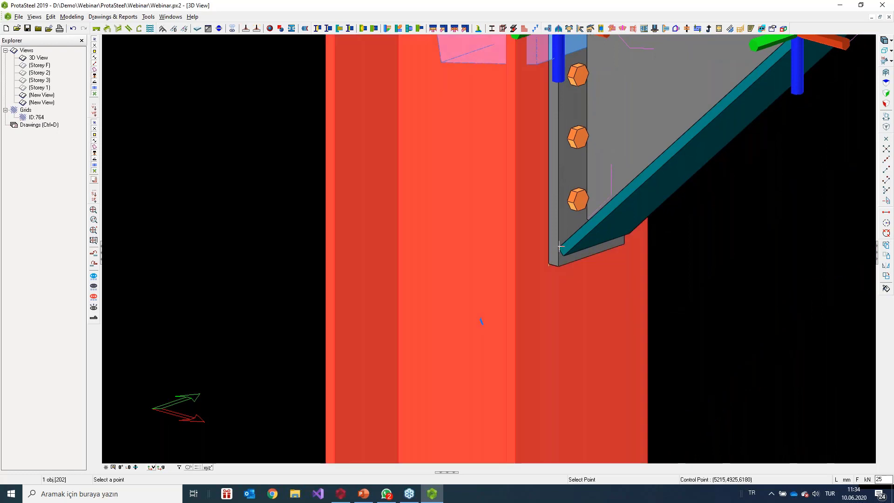
{"action": "scroll", "coordinate": [552, 242], "scroll_direction": "down", "scroll_amount": 3}
{"action": "middle_click_drag", "start_coordinate": [662, 238], "coordinate": [546, 299]}
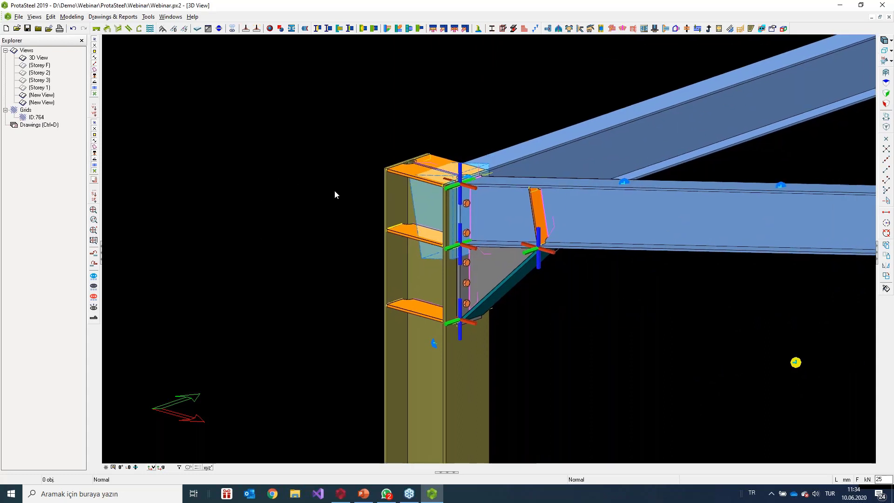
Step: Examine the stiffened joint with the cut volumes hidden, and restore the cuts' visibility
{"action": "scroll", "coordinate": [410, 228], "scroll_direction": "up", "scroll_amount": 1}
{"action": "scroll", "coordinate": [409, 213], "scroll_direction": "up", "scroll_amount": 1}
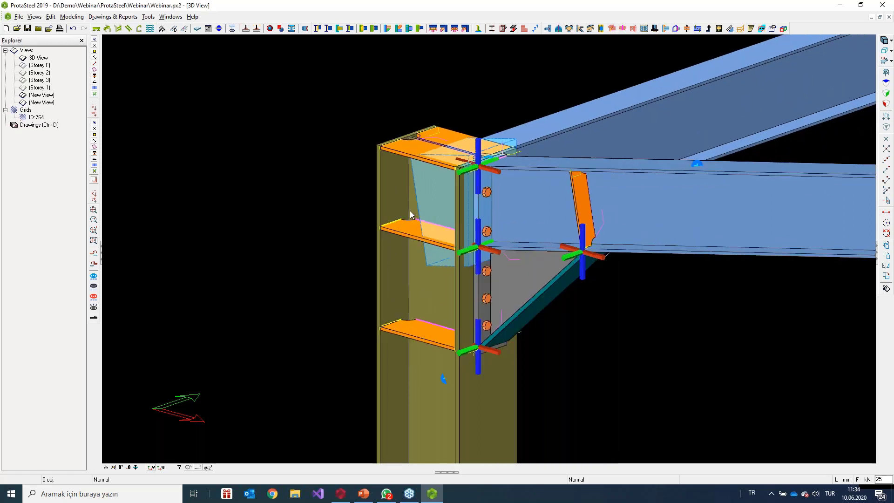
{"action": "middle_click_drag", "start_coordinate": [410, 210], "coordinate": [361, 223]}
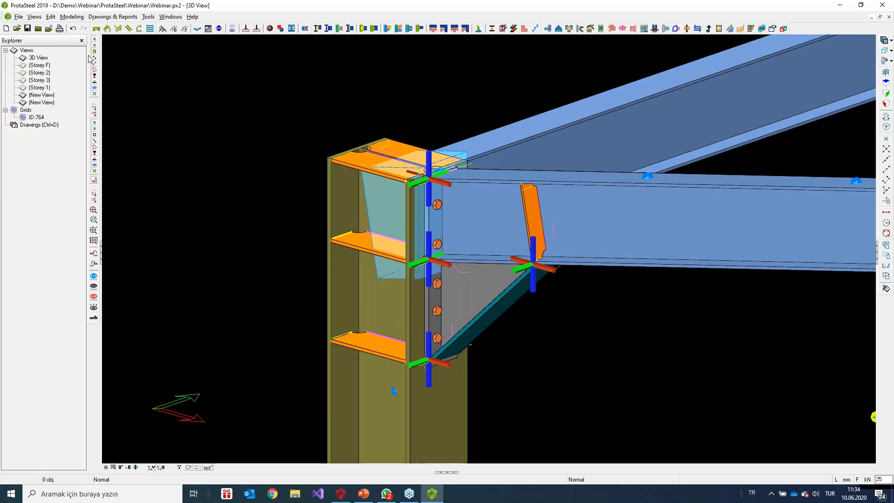
{"action": "left_click", "coordinate": [95, 88]}
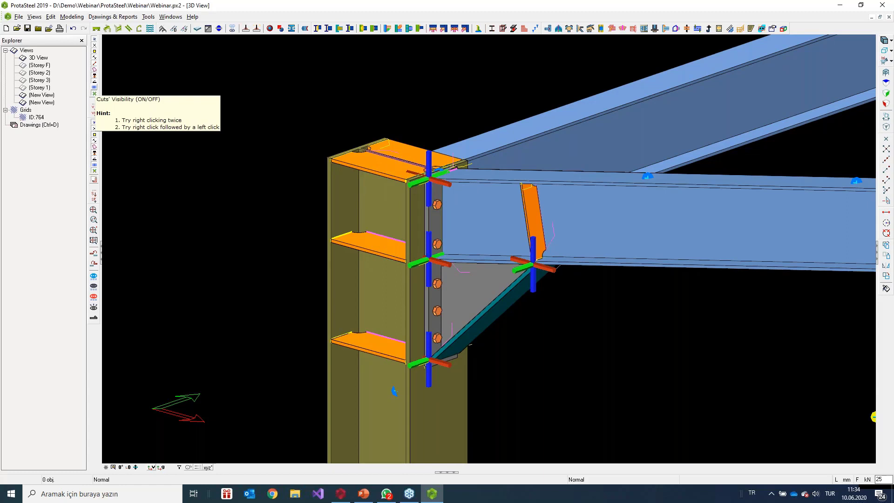
{"action": "left_click", "coordinate": [94, 89]}
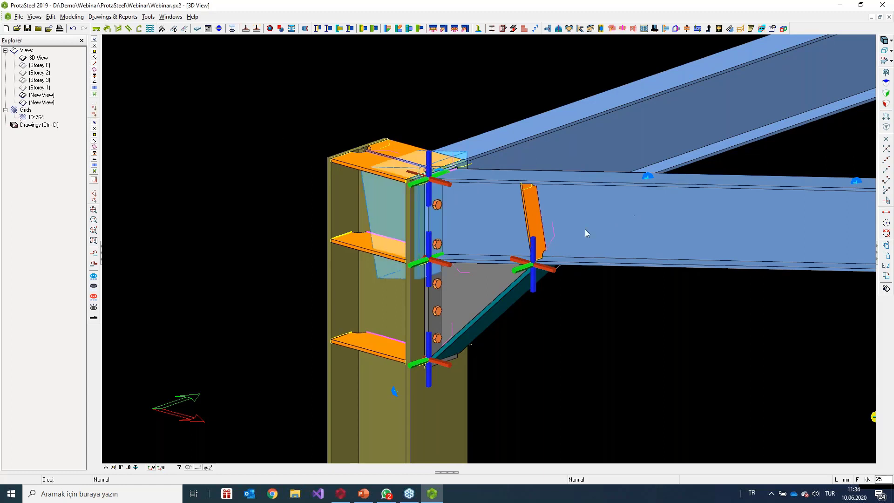
{"action": "middle_click_drag", "start_coordinate": [450, 242], "coordinate": [475, 213]}
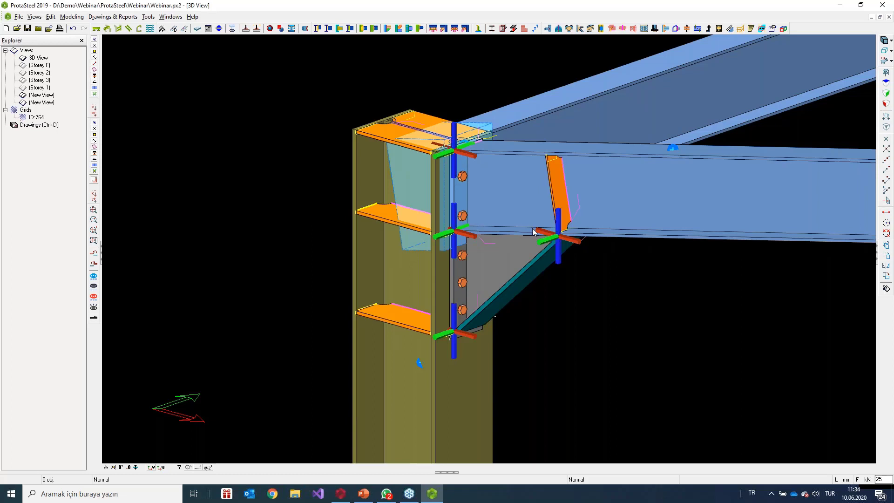
{"action": "middle_click_drag", "start_coordinate": [532, 229], "coordinate": [456, 284]}
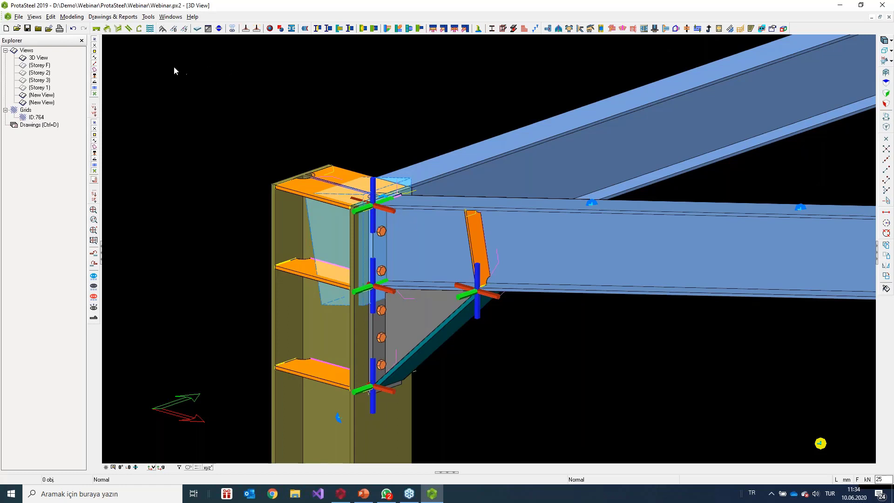
Step: Set the work plane origin to the midpoint of the column flange's top edge at the beam's end plate, and clear the column selection
{"action": "left_click", "coordinate": [360, 340]}
{"action": "right_click", "coordinate": [360, 338]}
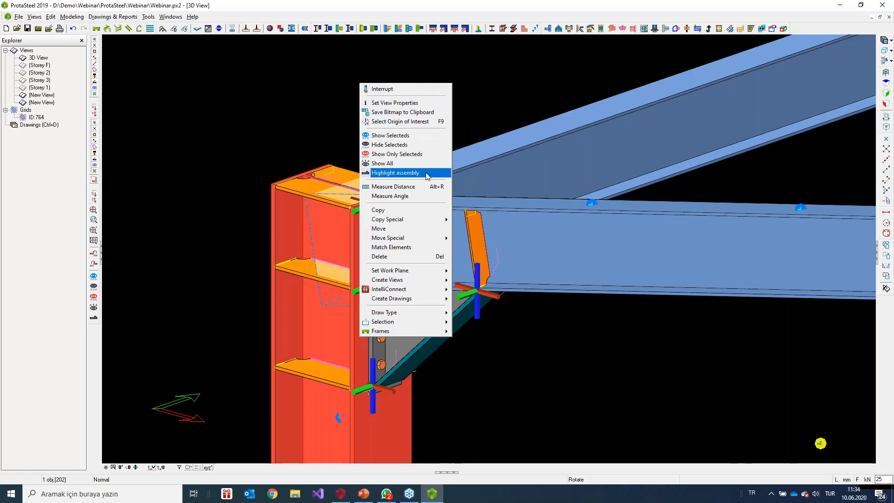
{"action": "mouse_move", "coordinate": [432, 272]}
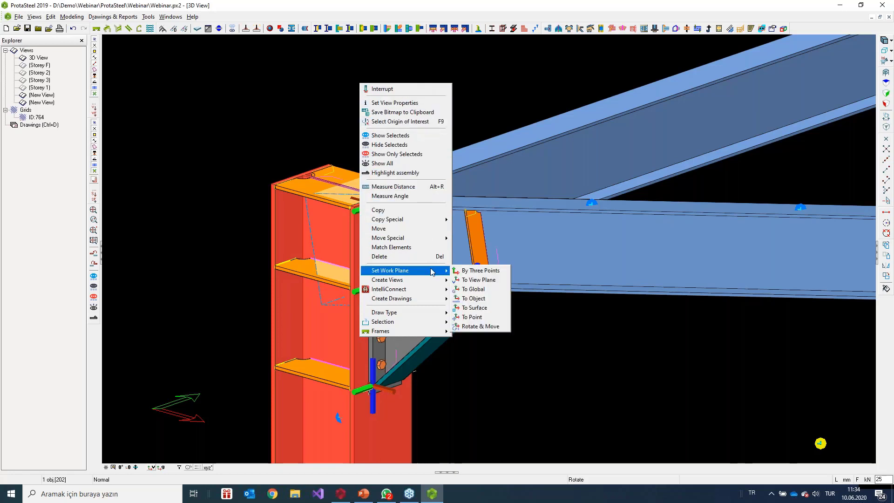
{"action": "left_click", "coordinate": [471, 317]}
{"action": "scroll", "coordinate": [378, 194], "scroll_direction": "up", "scroll_amount": 3}
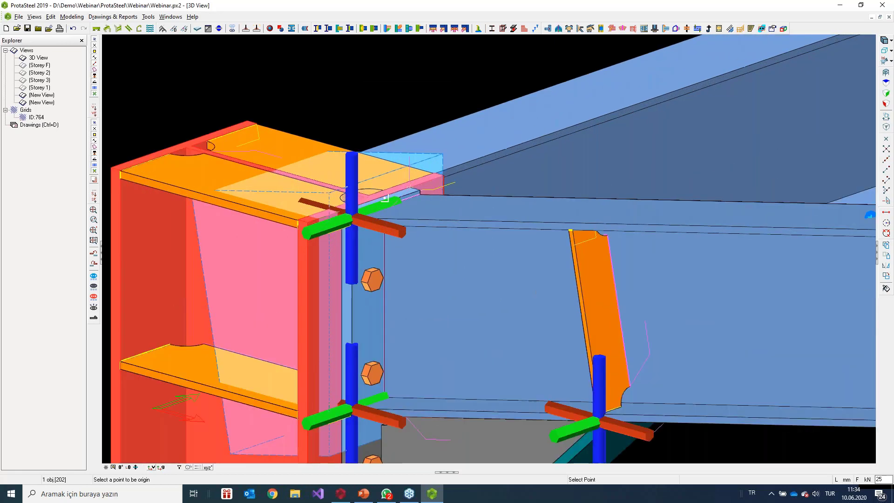
{"action": "scroll", "coordinate": [385, 198], "scroll_direction": "up", "scroll_amount": 5}
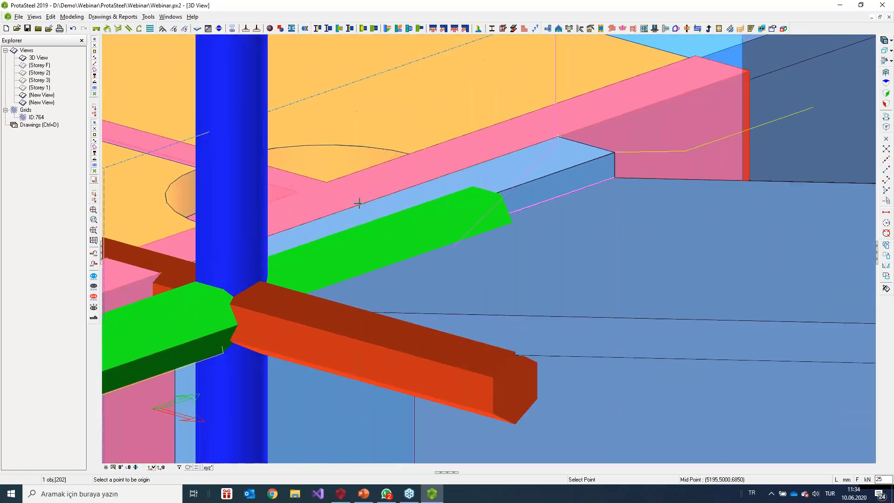
{"action": "scroll", "coordinate": [360, 204], "scroll_direction": "up", "scroll_amount": 1}
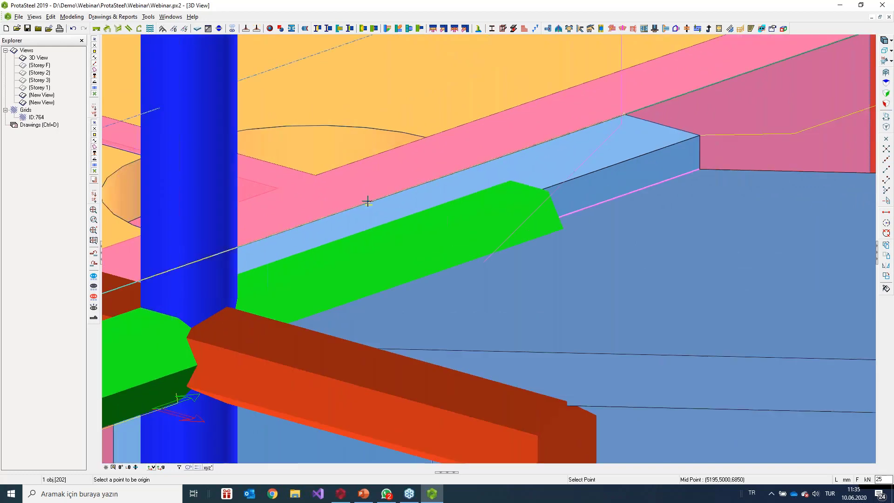
{"action": "scroll", "coordinate": [369, 199], "scroll_direction": "down", "scroll_amount": 3}
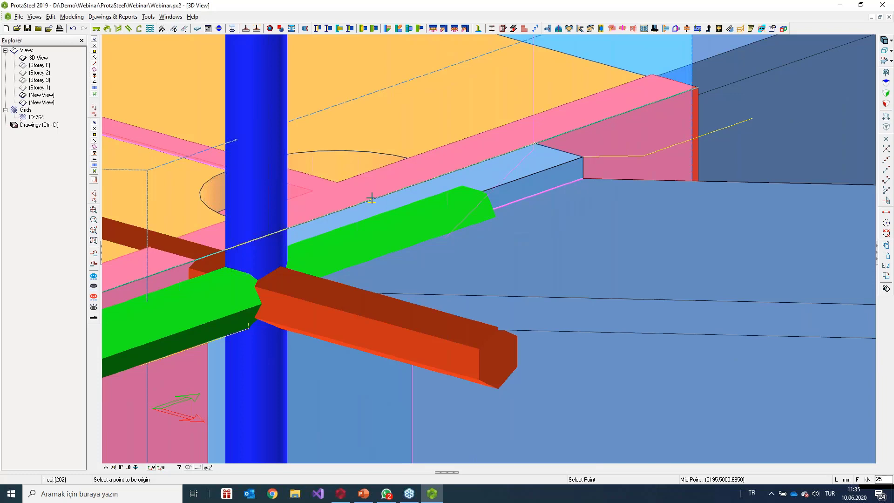
{"action": "left_click", "coordinate": [372, 199]}
{"action": "scroll", "coordinate": [372, 198], "scroll_direction": "down", "scroll_amount": 3}
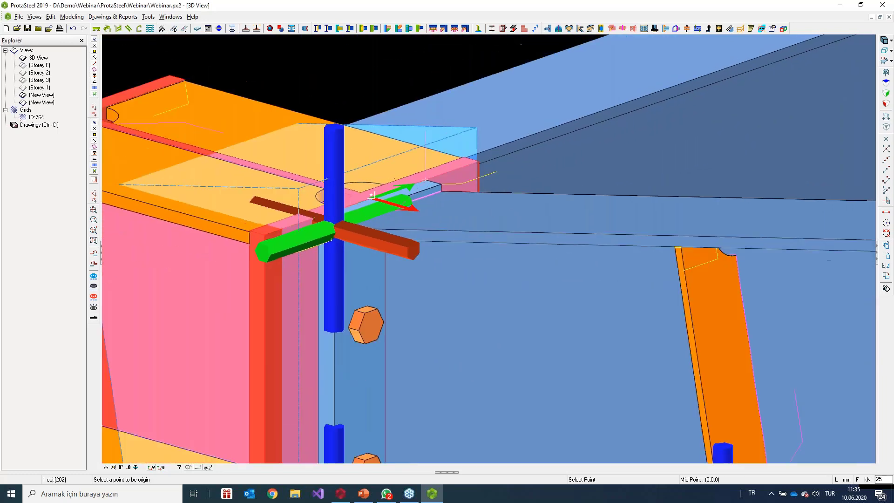
{"action": "scroll", "coordinate": [372, 194], "scroll_direction": "down", "scroll_amount": 5}
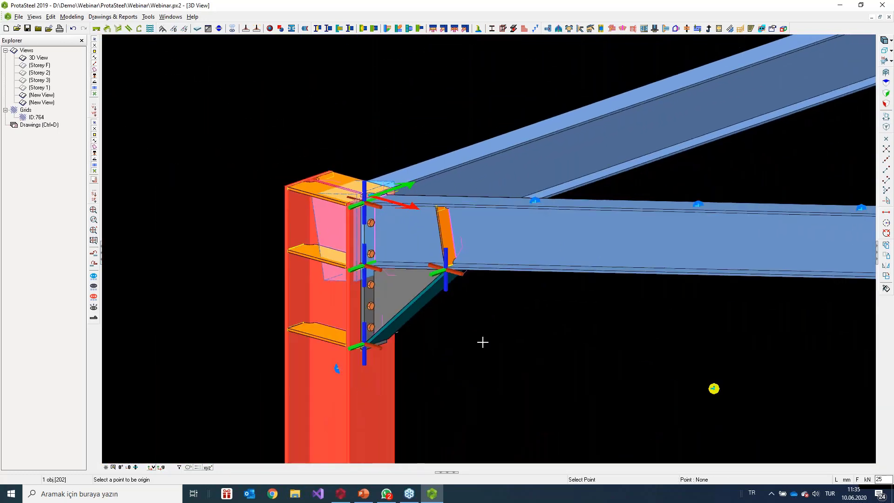
{"action": "key", "text": "Escape"}
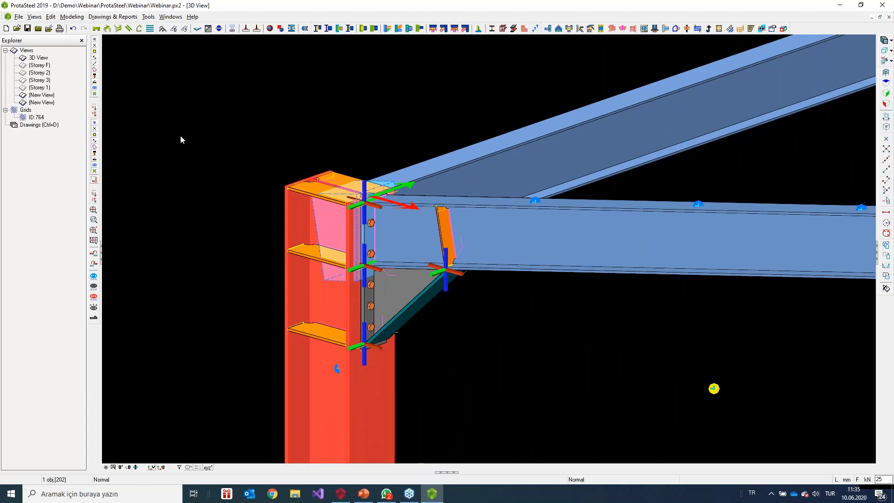
{"action": "left_click", "coordinate": [534, 378]}
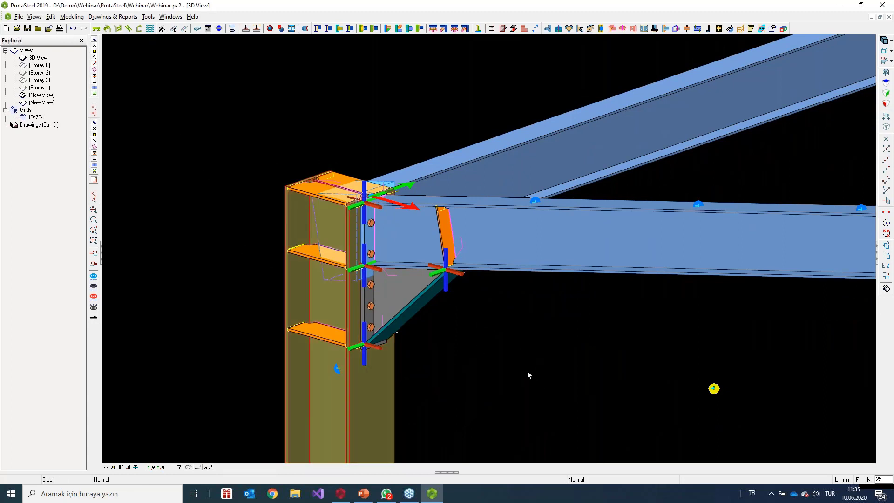
Step: Select all the connection parts around the beam-to-column joint and start a manual macro from them
{"action": "middle_click_drag", "start_coordinate": [524, 361], "coordinate": [513, 378]}
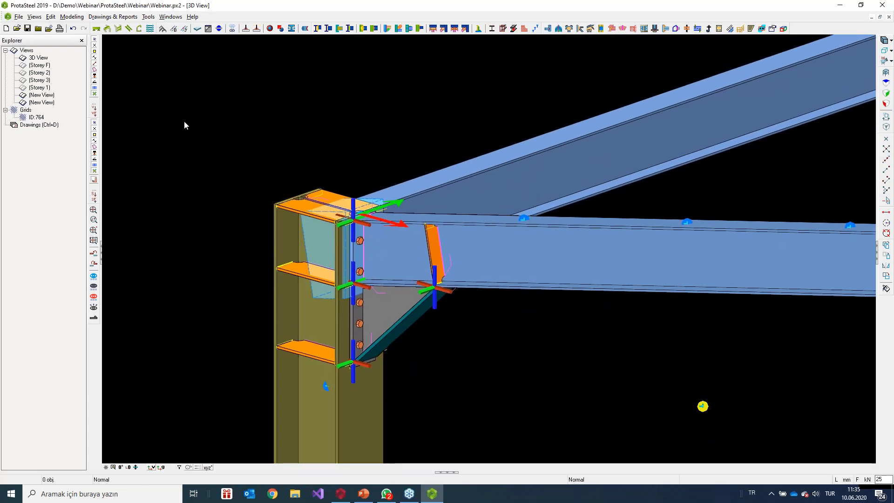
{"action": "left_click_drag", "start_coordinate": [183, 121], "coordinate": [462, 409]}
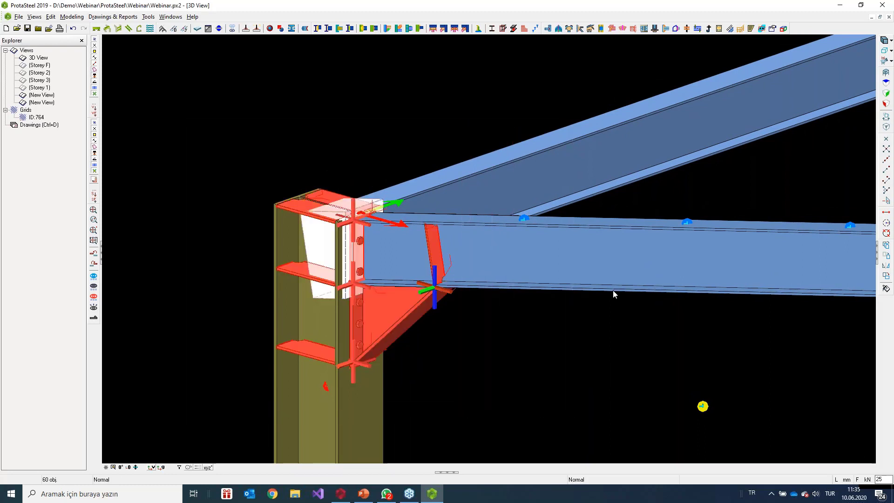
{"action": "left_click", "coordinate": [773, 29]}
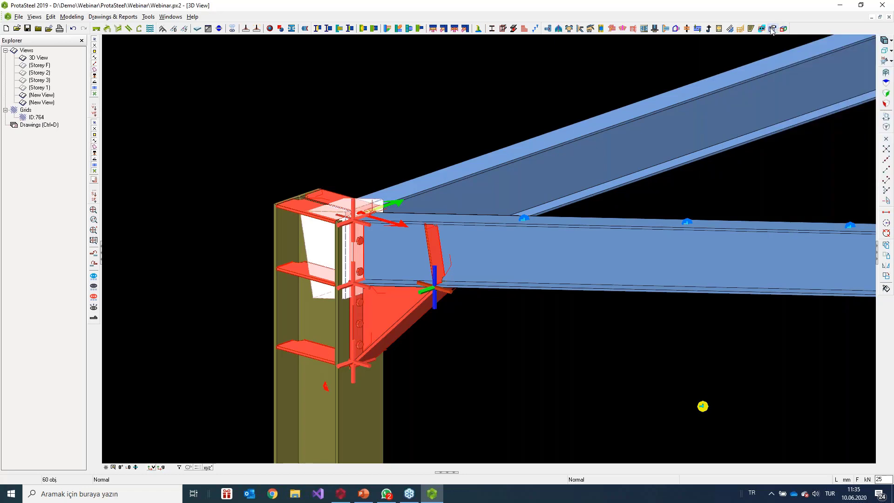
{"action": "left_click", "coordinate": [772, 29]}
{"action": "left_click_drag", "start_coordinate": [466, 153], "coordinate": [686, 101]}
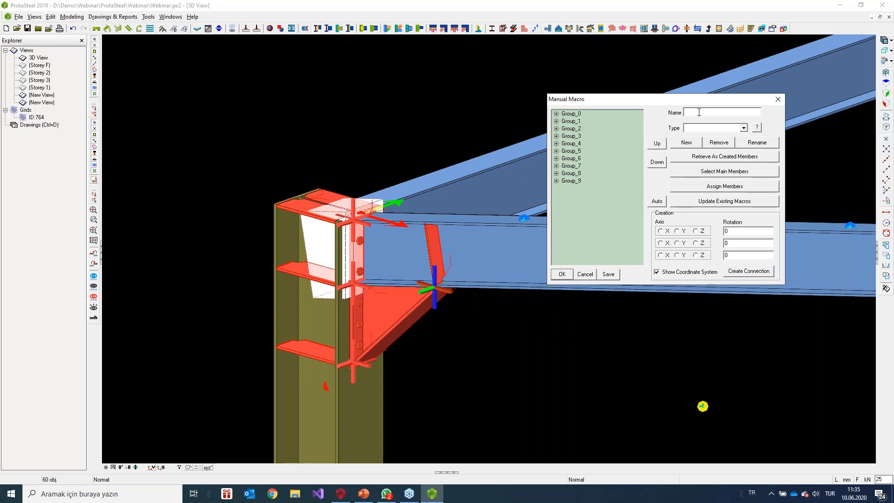
Step: Name the manual macro "Hauch COn for IPE300" and set its type to Collision
{"action": "type", "text": "Hauch COn for IPe"}
{"action": "left_click", "coordinate": [704, 128]}
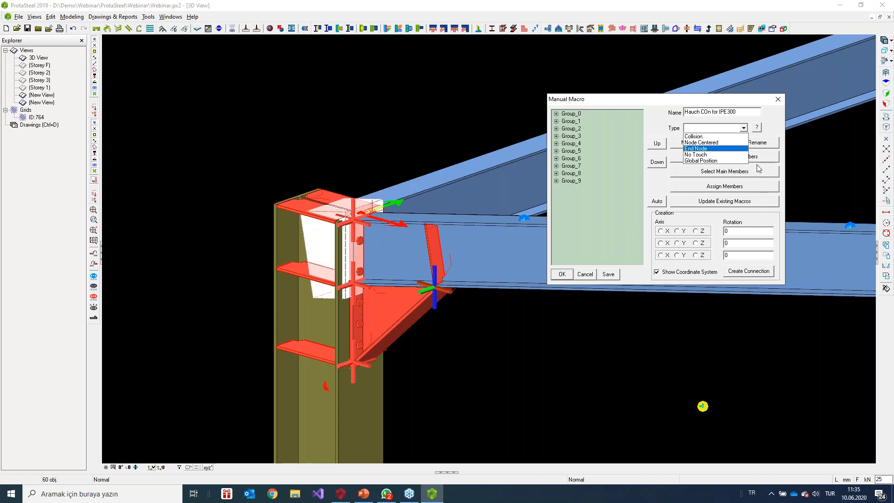
{"action": "left_click", "coordinate": [706, 137]}
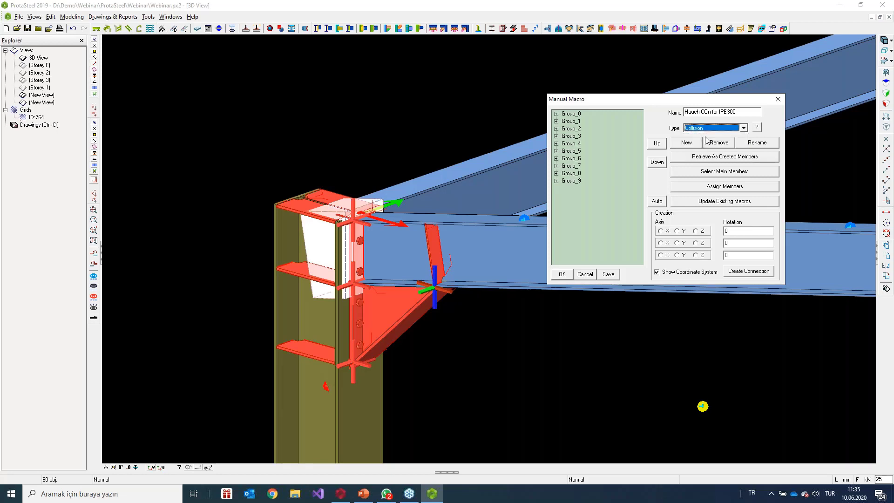
Step: Check the conditions of the Collision type, and create the macro entry with the selected connection parts retrieved as its created members
{"action": "left_click", "coordinate": [758, 128]}
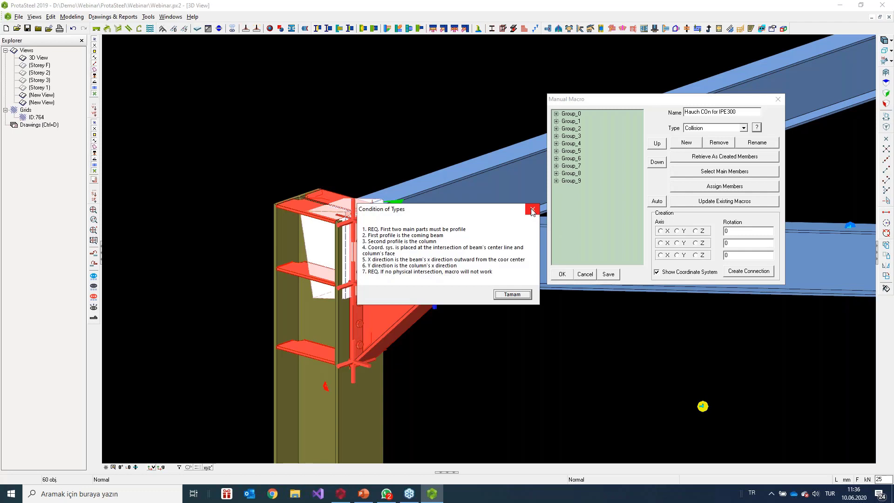
{"action": "left_click", "coordinate": [532, 209]}
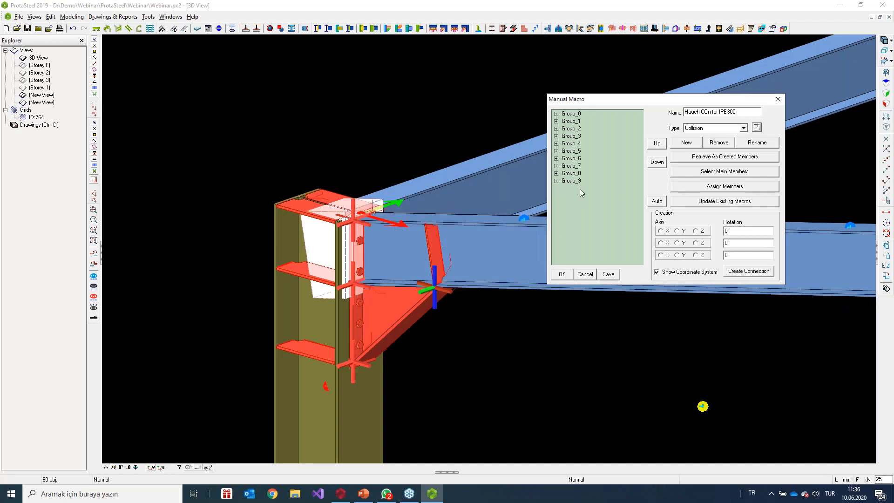
{"action": "left_click", "coordinate": [688, 143]}
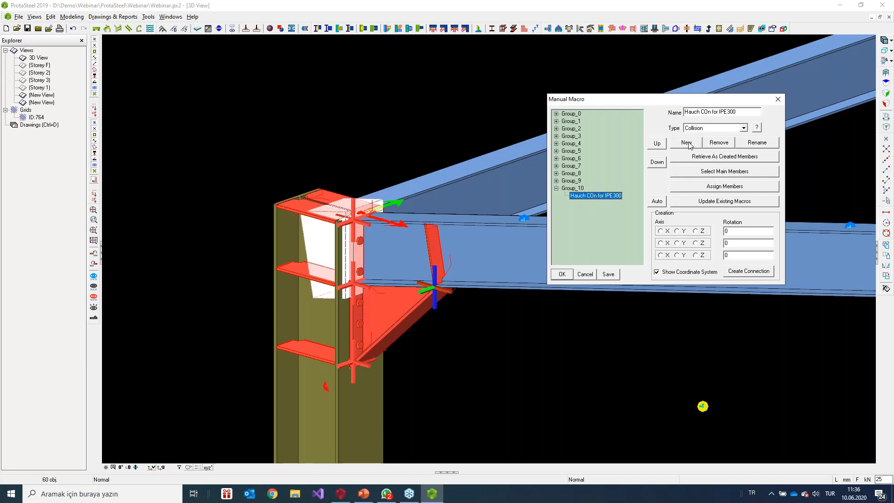
{"action": "left_click", "coordinate": [712, 157]}
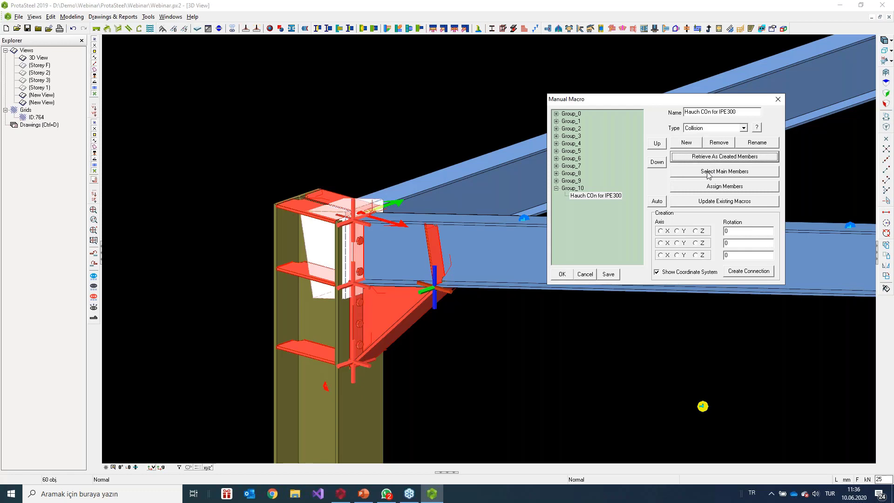
Step: Assign the horizontal beam first and the column second as the macro's main members
{"action": "left_click", "coordinate": [709, 173]}
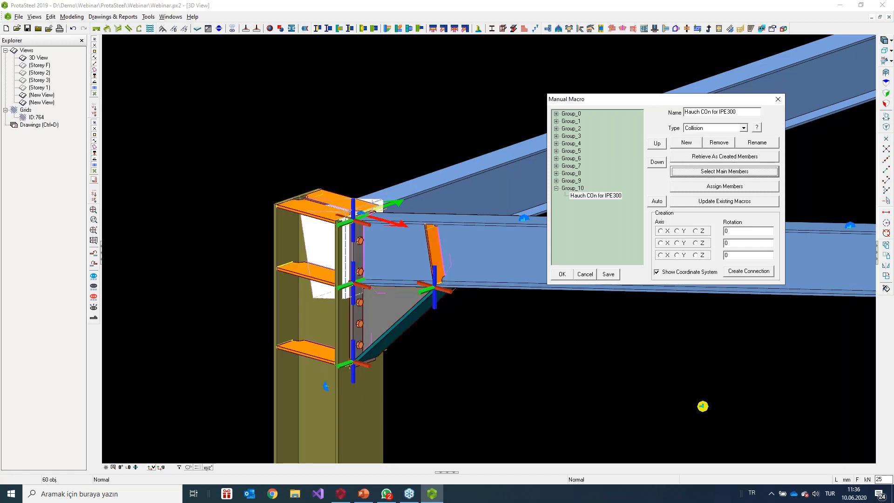
{"action": "middle_click_drag", "start_coordinate": [539, 292], "coordinate": [561, 207]}
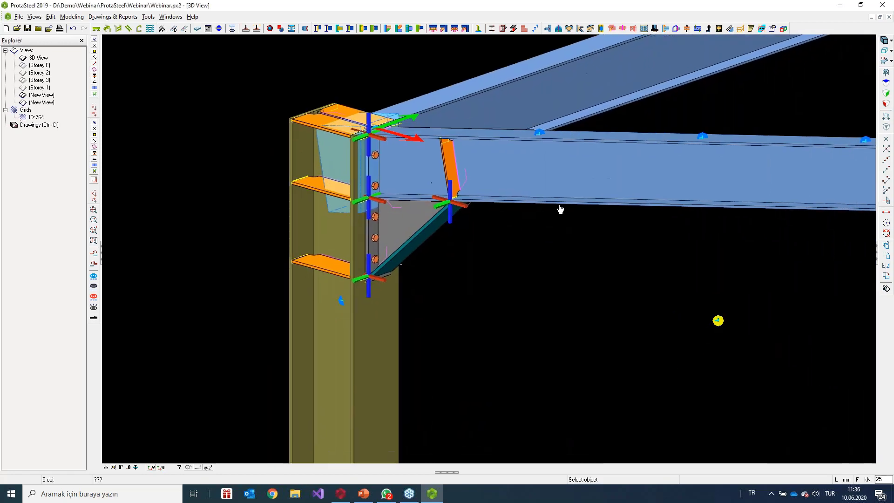
{"action": "left_click", "coordinate": [542, 173]}
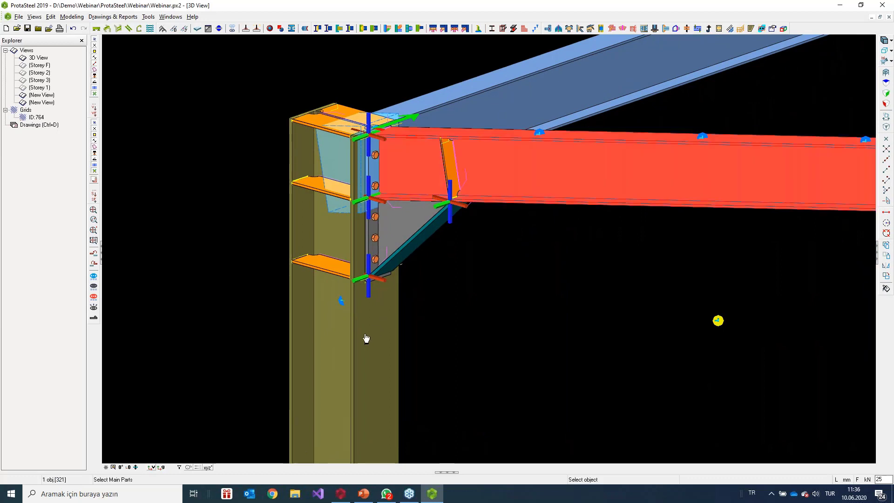
{"action": "left_click", "coordinate": [366, 338]}
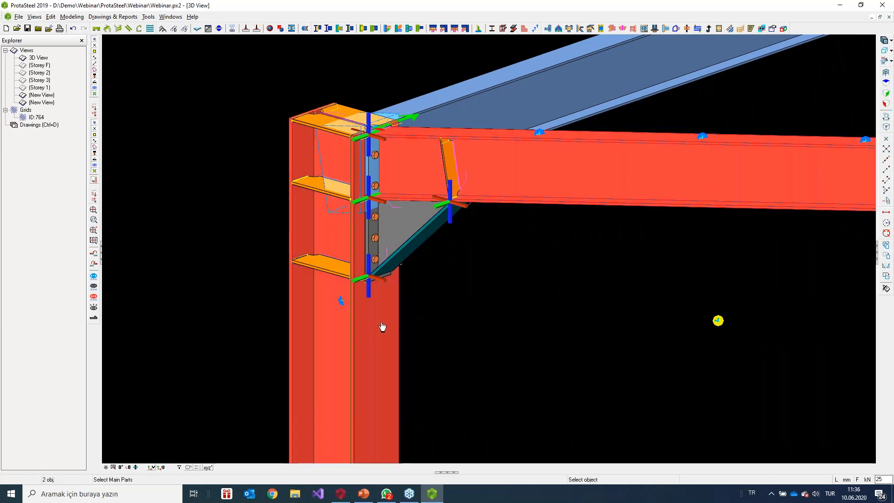
{"action": "right_click", "coordinate": [485, 263]}
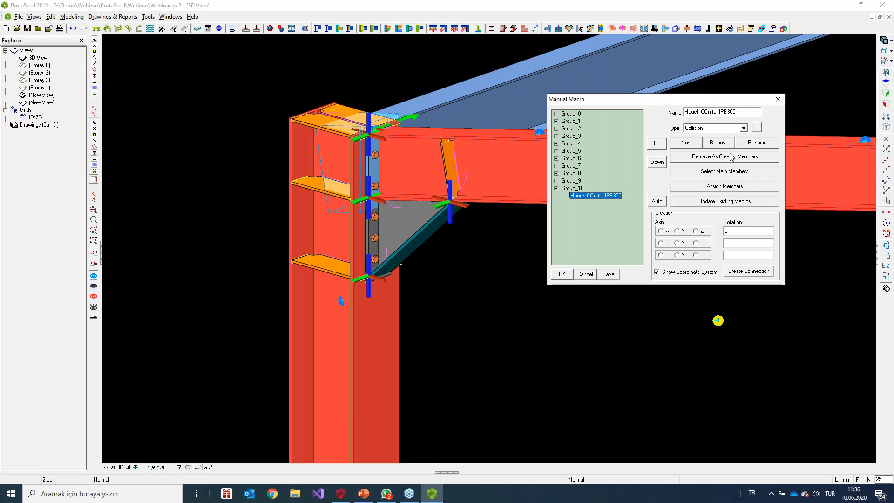
Step: Save the "Hauch COn for IPE300" macro, and clear the beam and column selection
{"action": "left_click", "coordinate": [608, 275]}
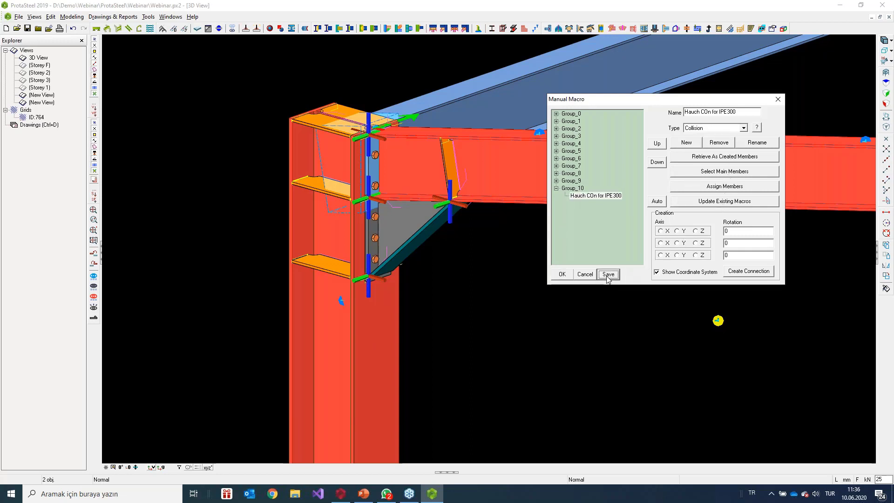
{"action": "left_click", "coordinate": [562, 275]}
{"action": "scroll", "coordinate": [602, 233], "scroll_direction": "down", "scroll_amount": 3}
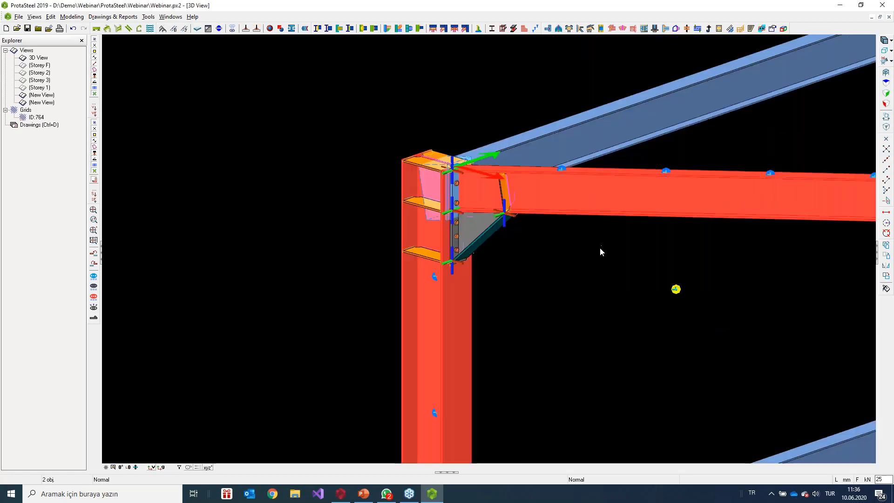
{"action": "middle_click_drag", "start_coordinate": [600, 248], "coordinate": [448, 227]}
{"action": "left_click", "coordinate": [390, 223]}
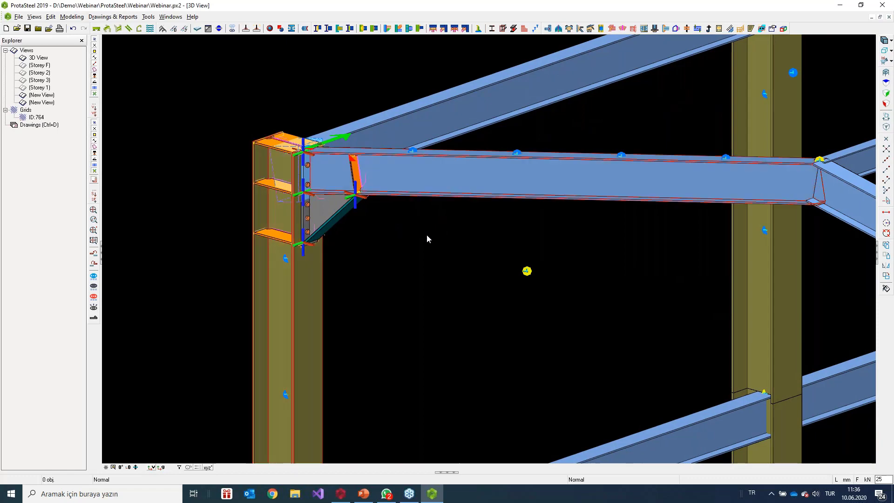
Step: Set the work plane origin to the midpoint of the opposite column's top flange edge at the beam end, and clear the column selection
{"action": "scroll", "coordinate": [383, 237], "scroll_direction": "down", "scroll_amount": 3}
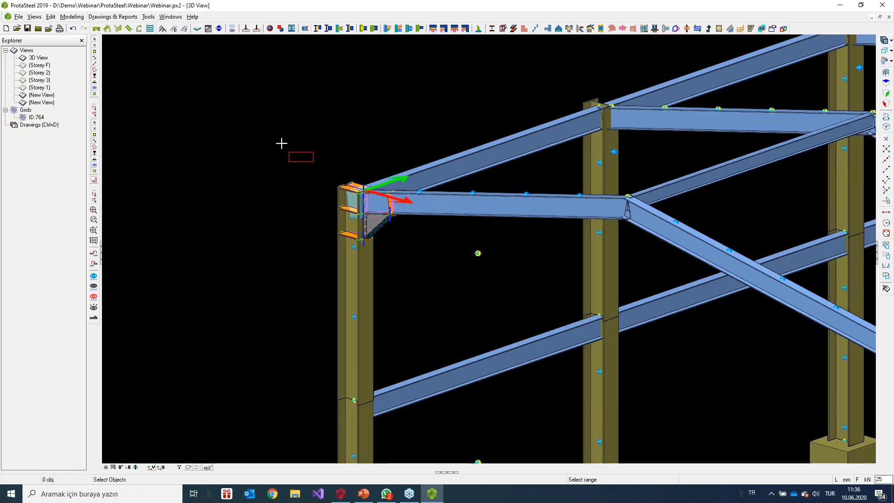
{"action": "middle_click_drag", "start_coordinate": [699, 323], "coordinate": [642, 266]}
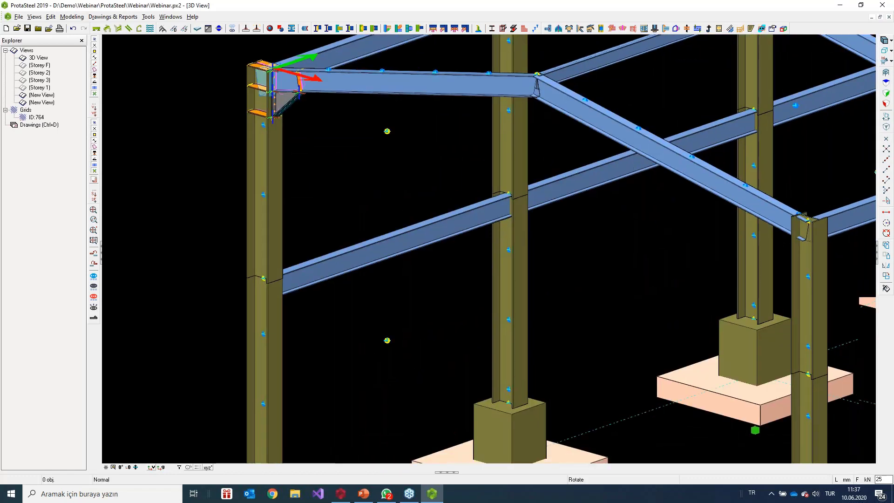
{"action": "right_click_drag", "start_coordinate": [641, 262], "coordinate": [657, 252]}
{"action": "left_click", "coordinate": [358, 235]}
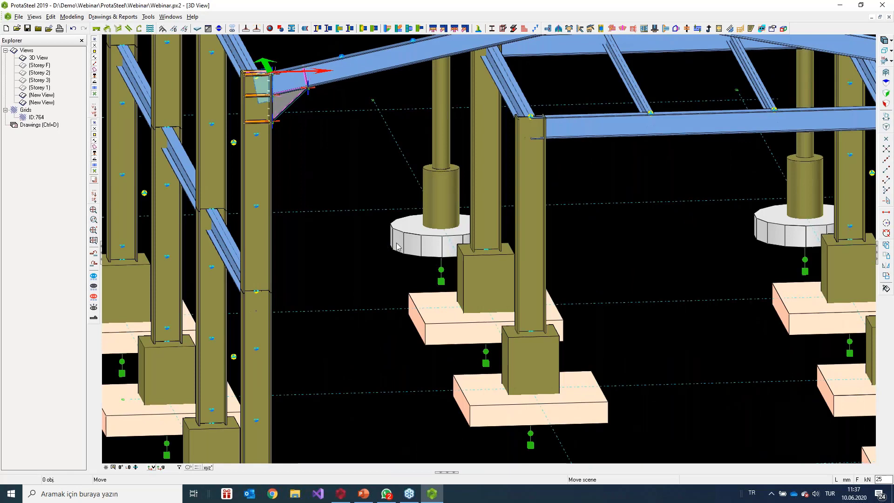
{"action": "middle_click_drag", "start_coordinate": [306, 104], "coordinate": [210, 200]}
{"action": "middle_click_drag", "start_coordinate": [754, 226], "coordinate": [405, 254]}
{"action": "scroll", "coordinate": [543, 217], "scroll_direction": "up", "scroll_amount": 6}
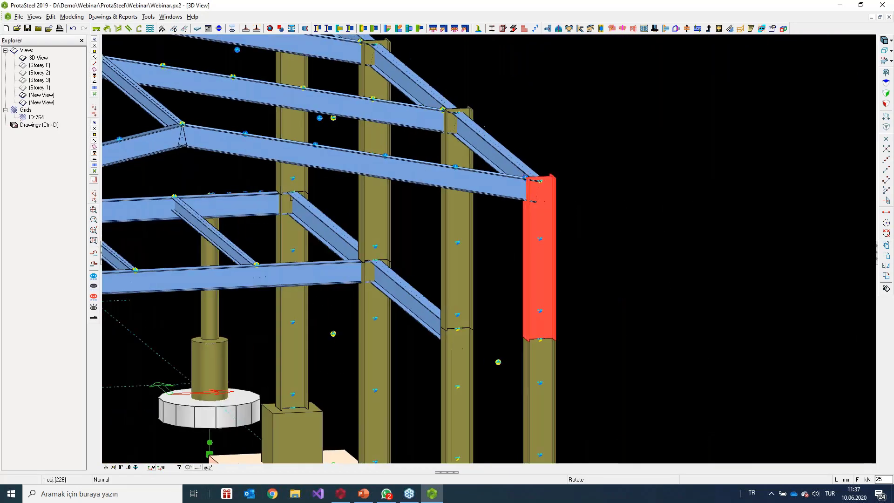
{"action": "scroll", "coordinate": [507, 191], "scroll_direction": "up", "scroll_amount": 5}
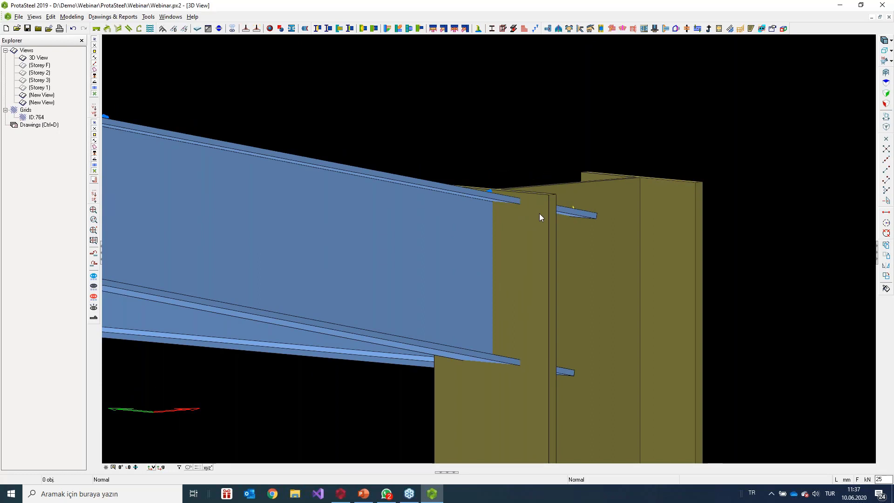
{"action": "left_click", "coordinate": [535, 240]}
{"action": "right_click", "coordinate": [548, 144]}
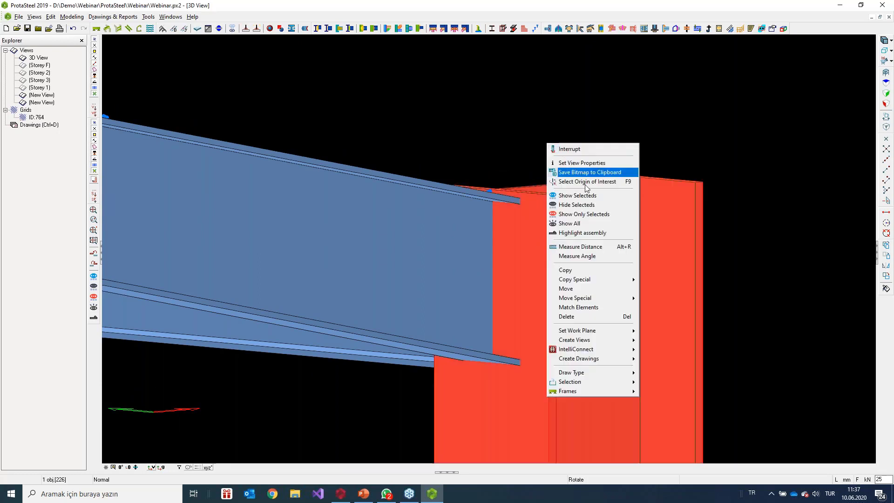
{"action": "mouse_move", "coordinate": [620, 336]}
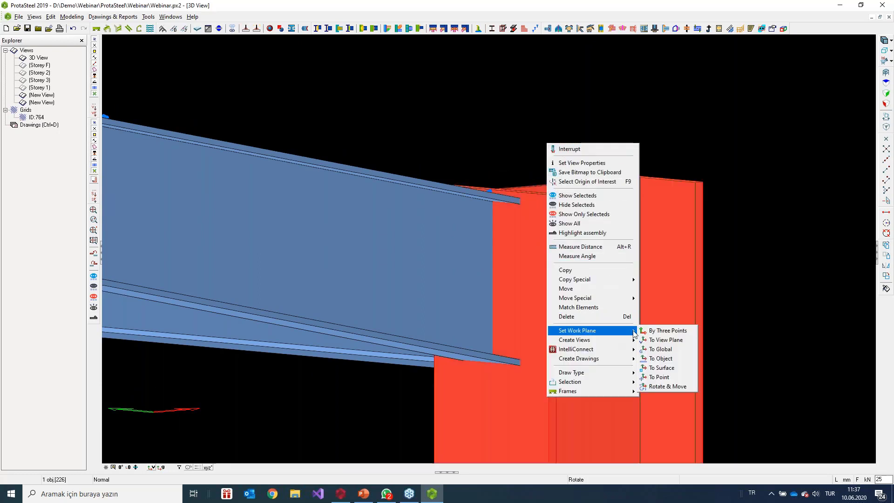
{"action": "left_click", "coordinate": [672, 378]}
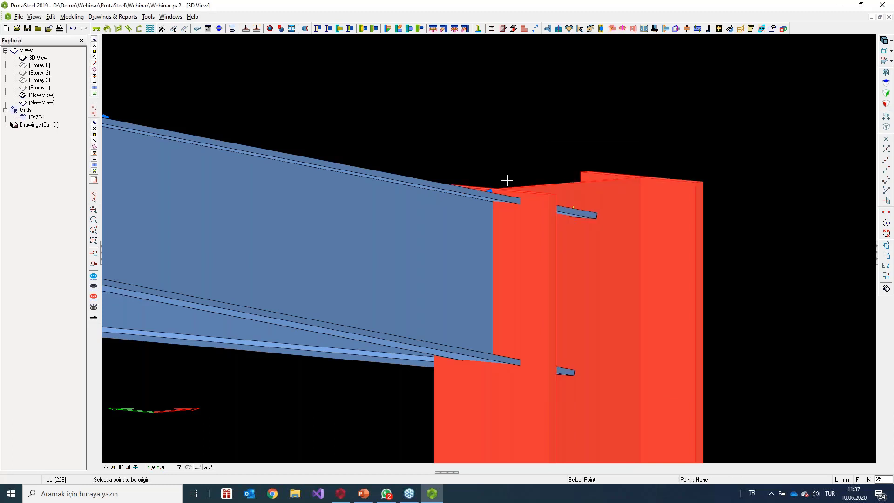
{"action": "scroll", "coordinate": [489, 186], "scroll_direction": "up", "scroll_amount": 5}
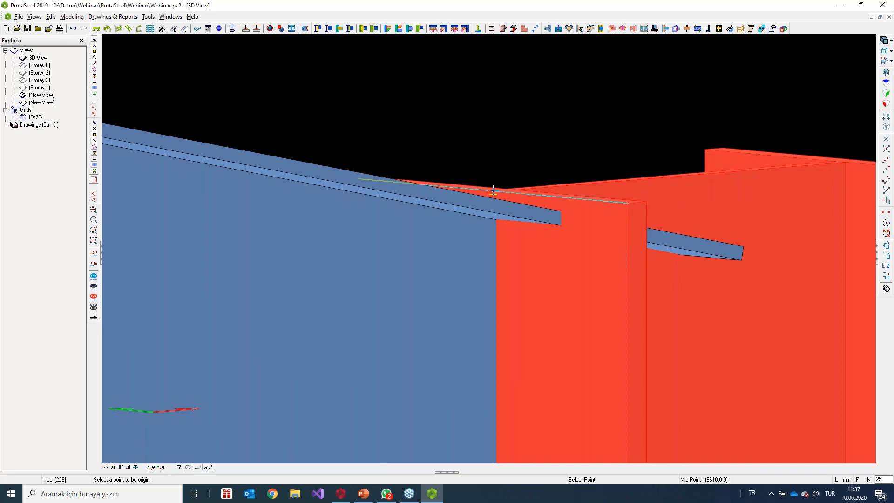
{"action": "middle_click_drag", "start_coordinate": [486, 188], "coordinate": [627, 144]}
{"action": "scroll", "coordinate": [627, 143], "scroll_direction": "down", "scroll_amount": 1}
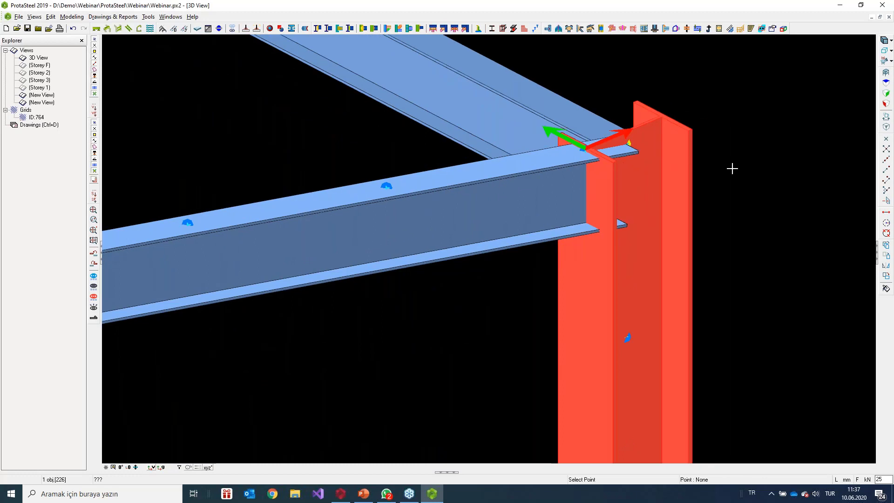
{"action": "key", "text": "Escape"}
{"action": "left_click", "coordinate": [767, 160]}
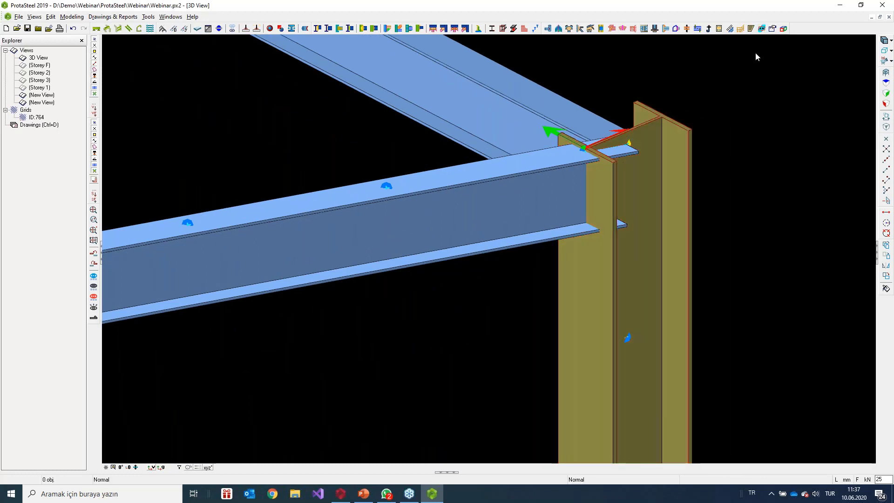
Step: Try to create the connection at the opposite column from the "Hauch COn for IPE300" macro in Group_10
{"action": "left_click", "coordinate": [772, 29]}
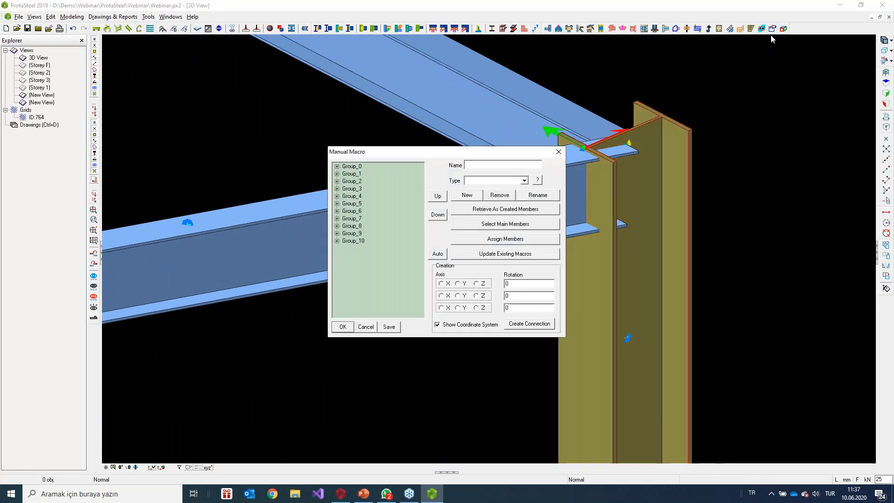
{"action": "left_click", "coordinate": [337, 242]}
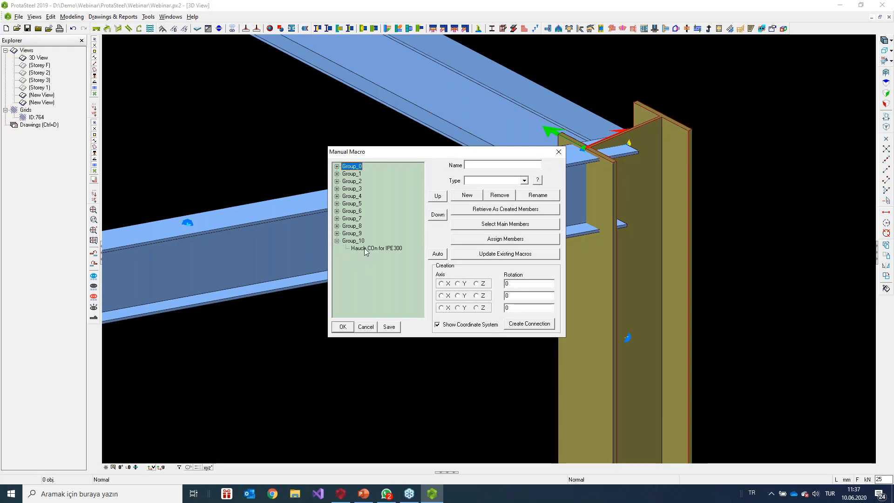
{"action": "left_click", "coordinate": [366, 249]}
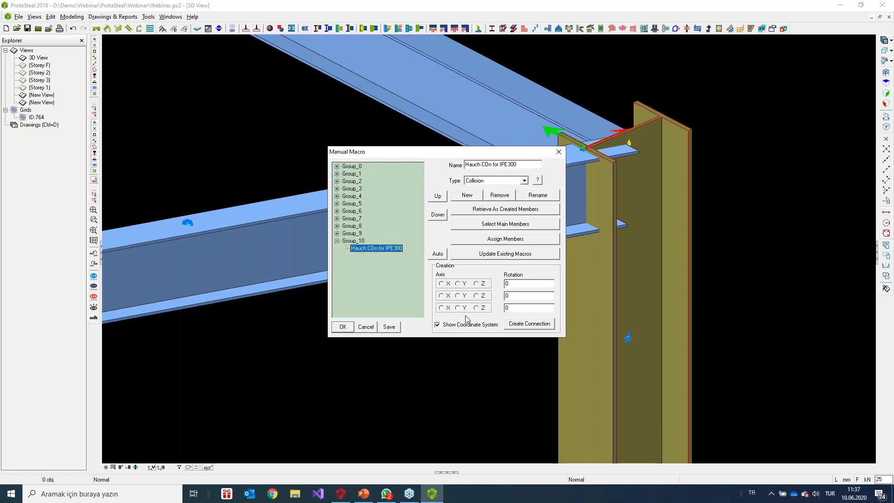
{"action": "left_click", "coordinate": [527, 325]}
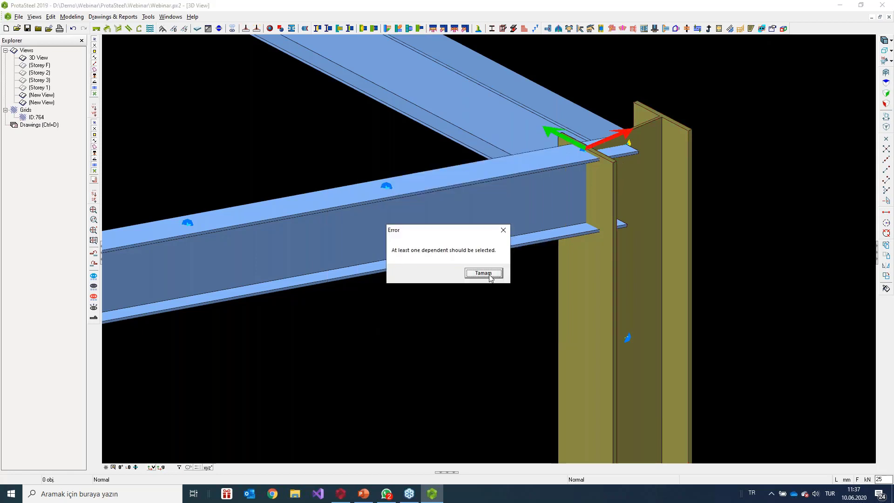
{"action": "left_click", "coordinate": [484, 273]}
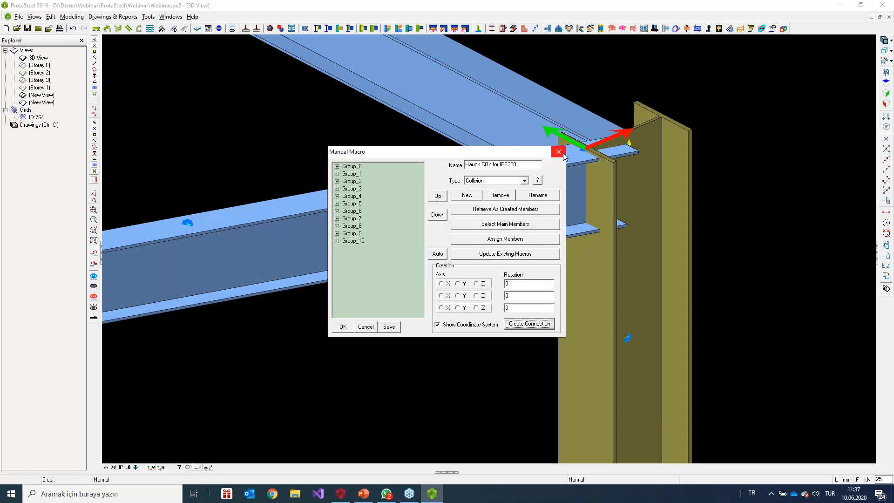
Step: Retry creating the connection from the "Hauch COn for IPE300" macro, and cancel the manual macro dialog
{"action": "left_click", "coordinate": [337, 241]}
{"action": "left_click", "coordinate": [376, 249]}
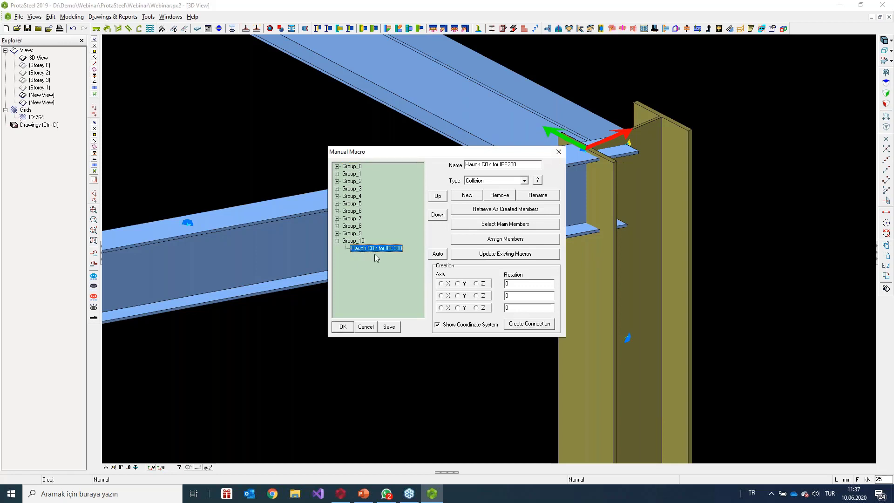
{"action": "left_click", "coordinate": [524, 326]}
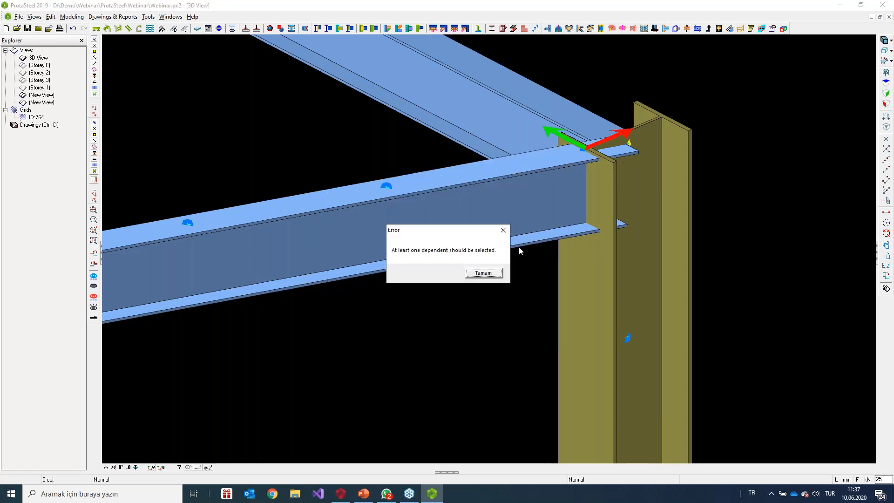
{"action": "left_click", "coordinate": [483, 273]}
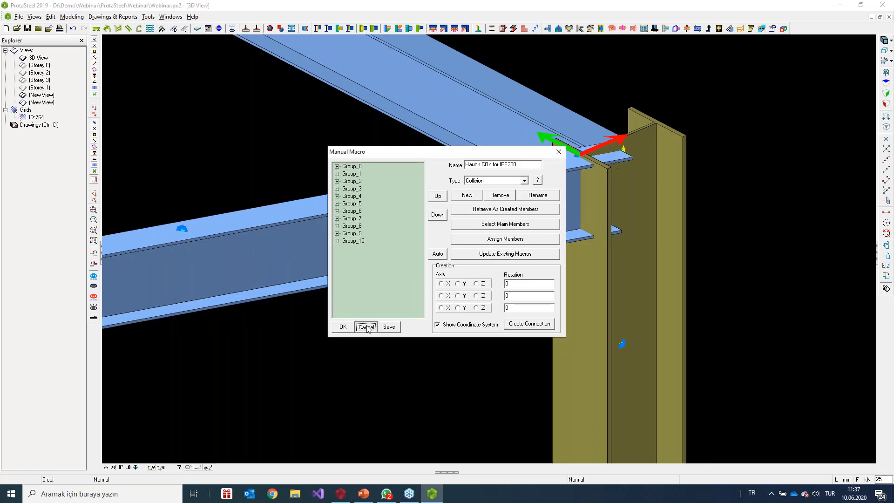
{"action": "left_click", "coordinate": [366, 327]}
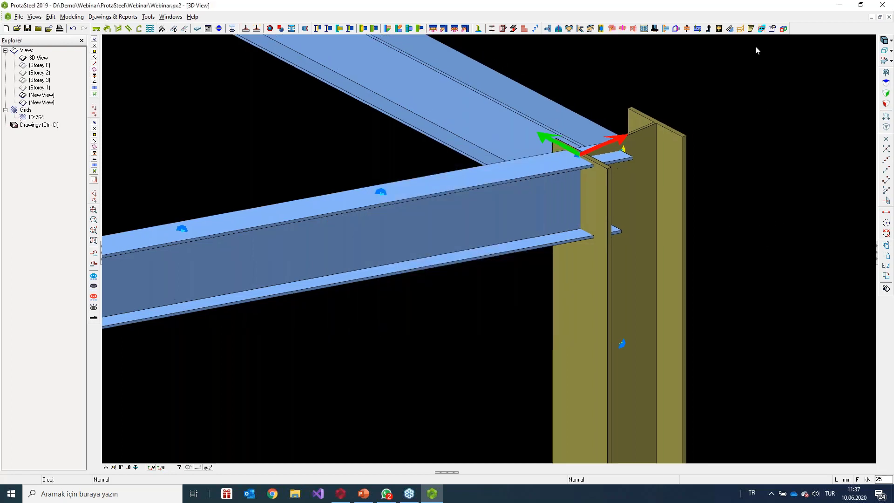
Step: Try once more to create the opposite column's connection with the "Hauch COn for IPE300" macro in Group_10
{"action": "left_click", "coordinate": [772, 28]}
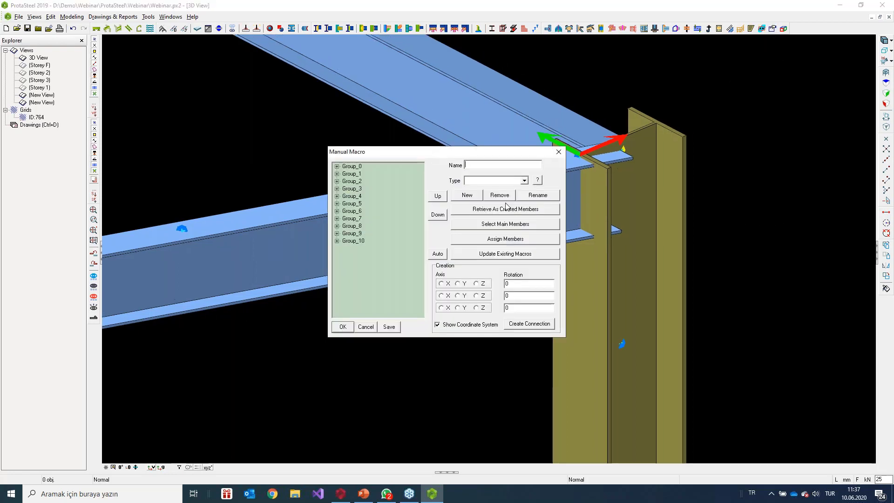
{"action": "left_click", "coordinate": [337, 241]}
{"action": "left_click", "coordinate": [373, 248]}
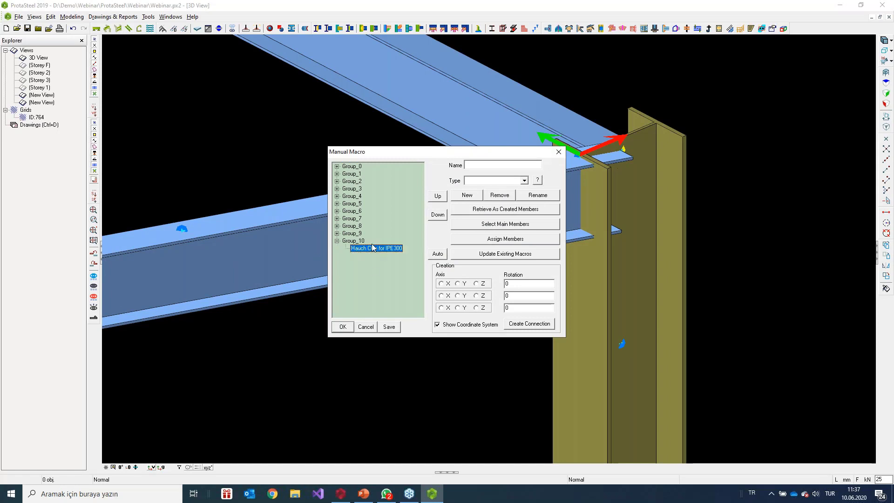
{"action": "left_click", "coordinate": [531, 324]}
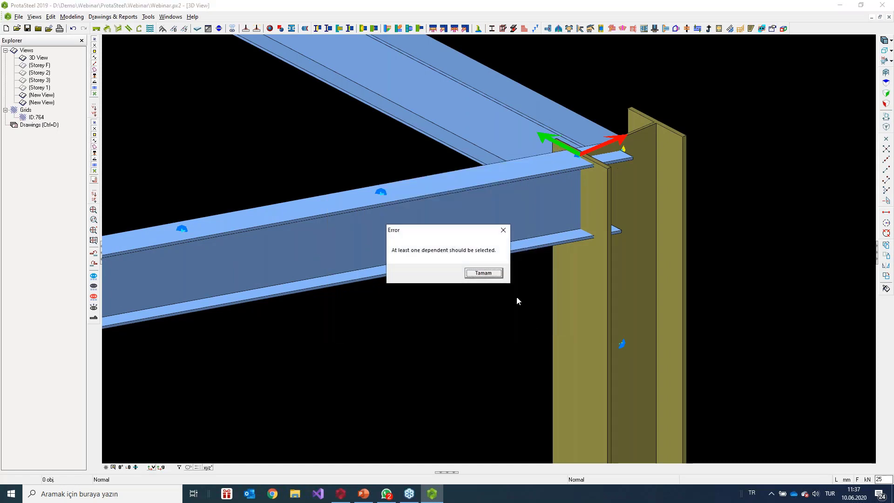
{"action": "left_click", "coordinate": [483, 274]}
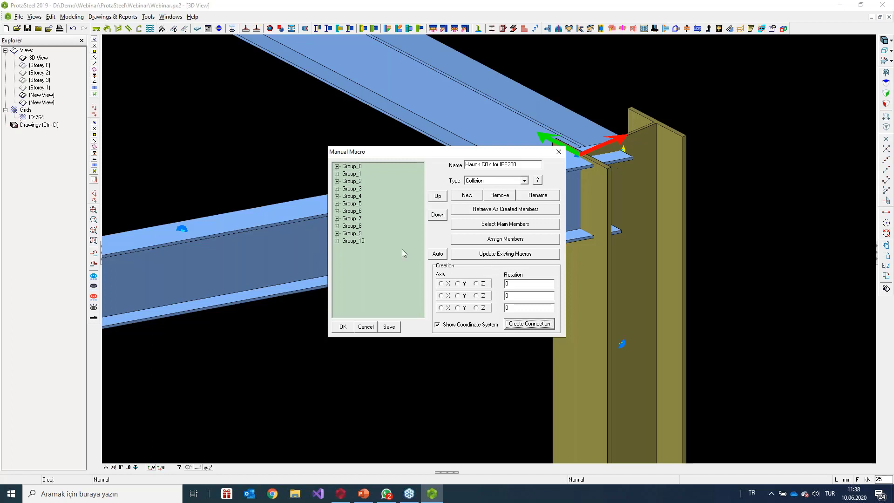
Step: Create the haunched connection from Group_8's "Haucnh IPE300" macro on the beam and column, inserting it at the column flange's top edge midpoint
{"action": "left_click", "coordinate": [337, 226]}
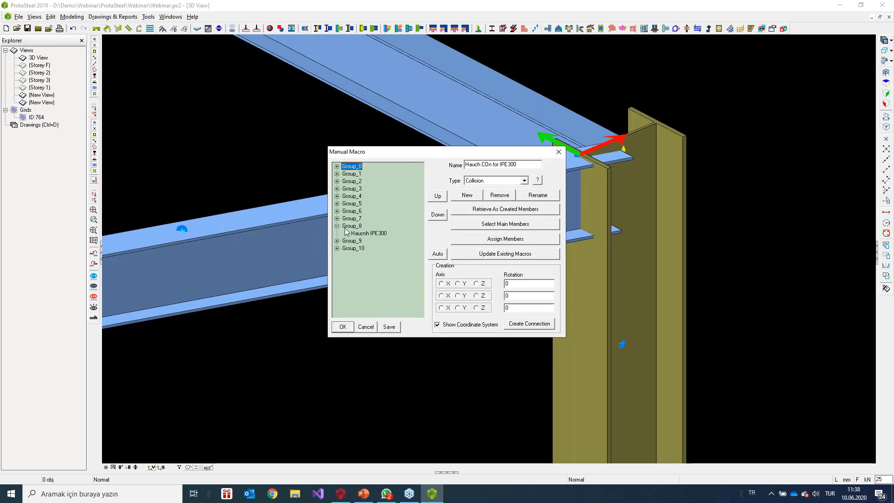
{"action": "left_click", "coordinate": [363, 233]}
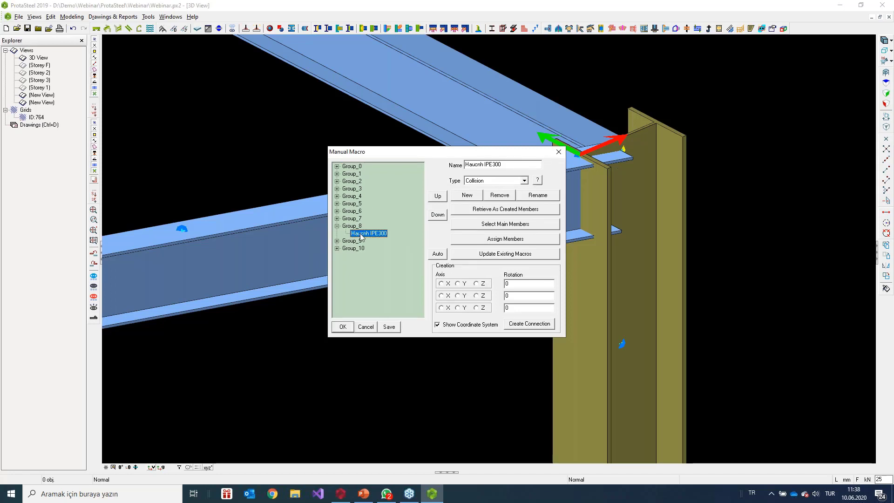
{"action": "left_click", "coordinate": [531, 325]}
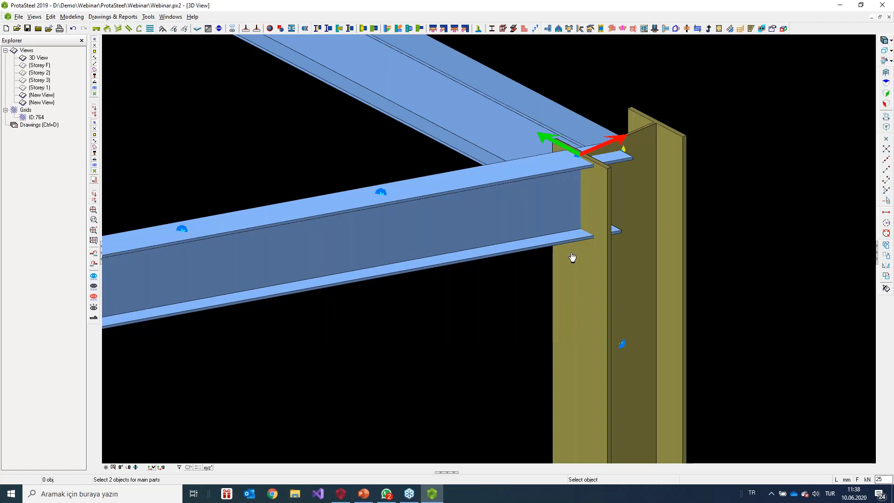
{"action": "left_click", "coordinate": [509, 220]}
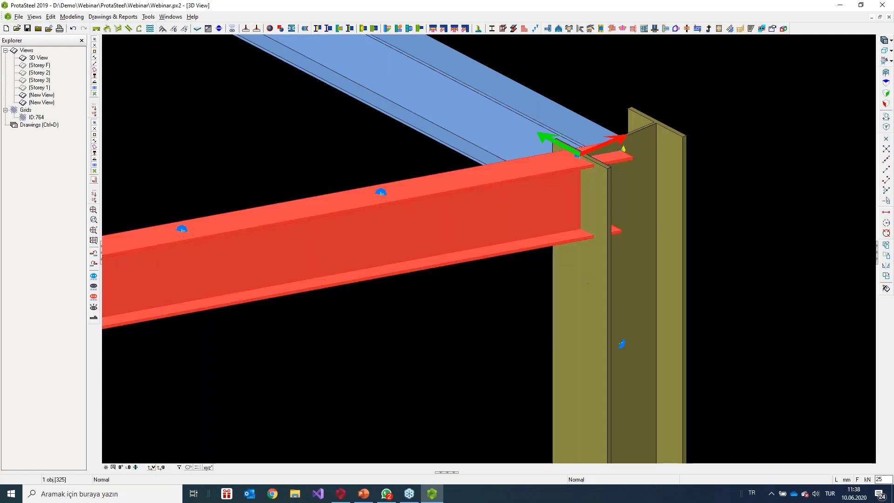
{"action": "left_click", "coordinate": [588, 283]}
{"action": "scroll", "coordinate": [581, 145], "scroll_direction": "up", "scroll_amount": 4}
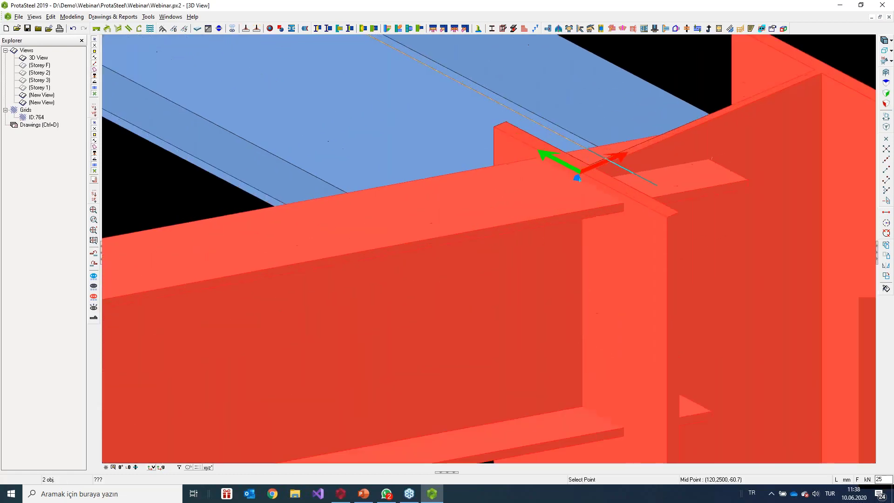
{"action": "scroll", "coordinate": [588, 152], "scroll_direction": "up", "scroll_amount": 3}
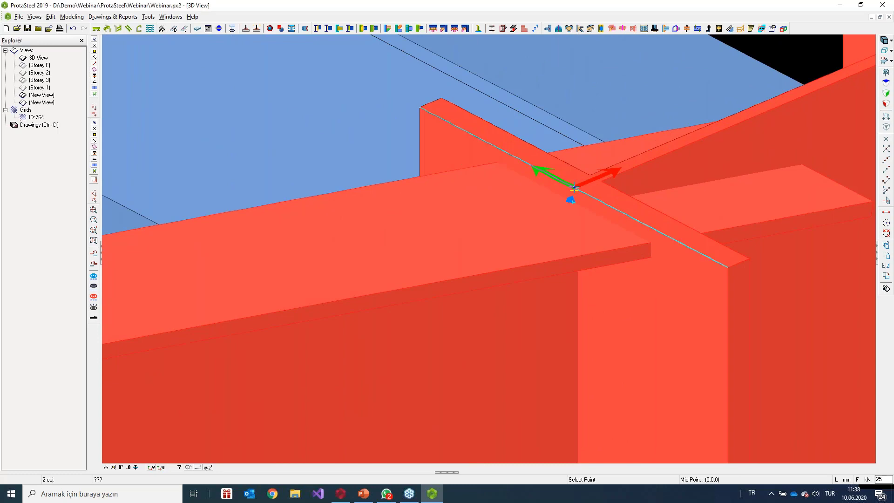
{"action": "left_click", "coordinate": [575, 189]}
{"action": "scroll", "coordinate": [574, 189], "scroll_direction": "down", "scroll_amount": 6}
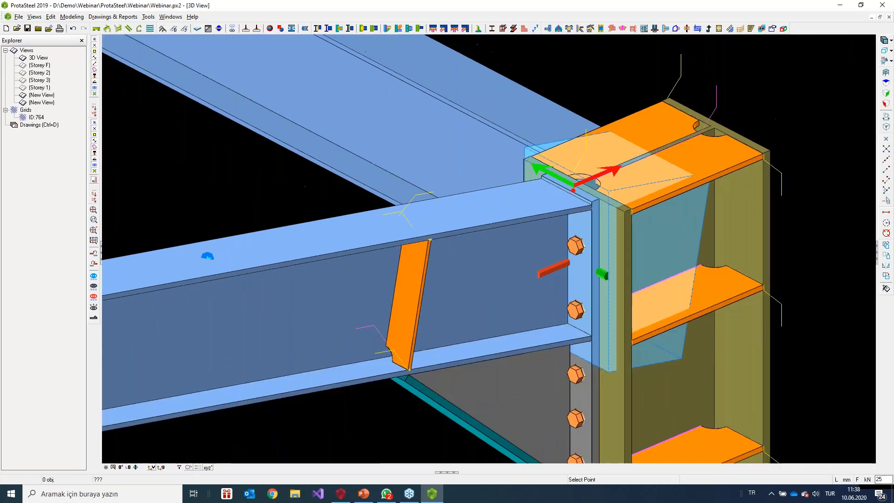
{"action": "scroll", "coordinate": [574, 189], "scroll_direction": "down", "scroll_amount": 5}
{"action": "left_click", "coordinate": [631, 218]}
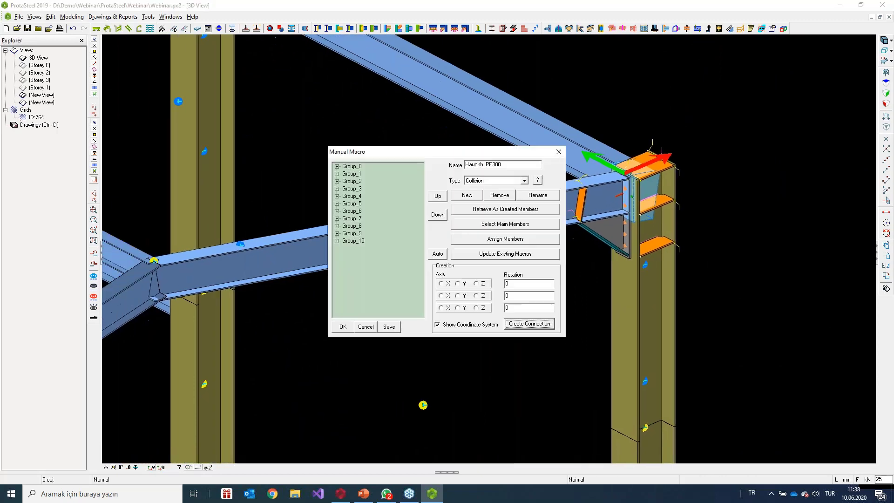
{"action": "key", "text": "Escape"}
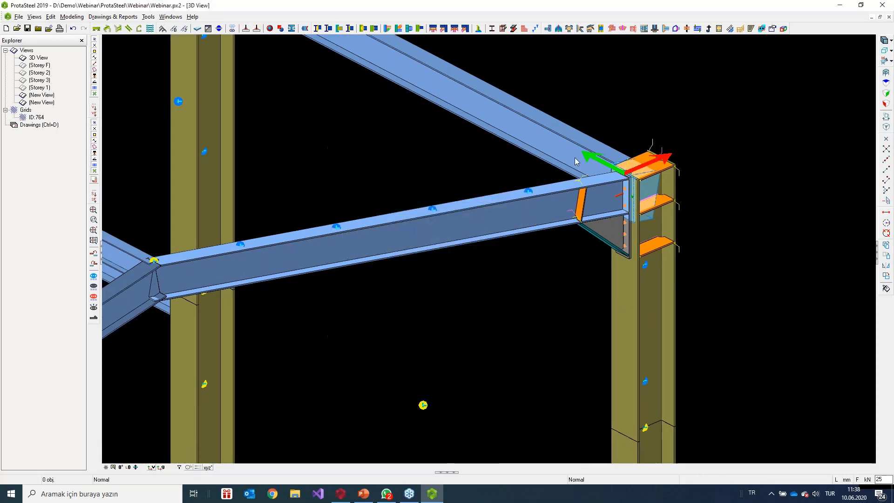
Step: Hide the cylindrical concrete pedestal beneath the round pipe column on the circular footing, and clear the selection
{"action": "scroll", "coordinate": [578, 161], "scroll_direction": "down", "scroll_amount": 4}
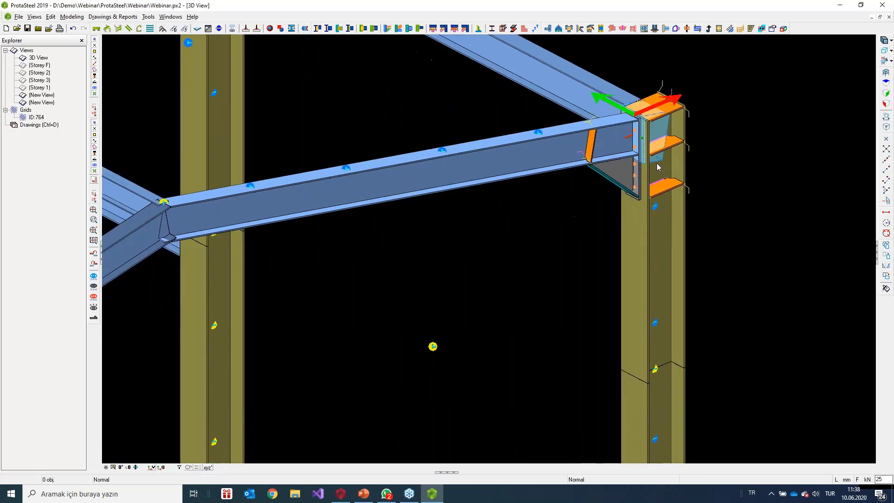
{"action": "scroll", "coordinate": [650, 172], "scroll_direction": "down", "scroll_amount": 2}
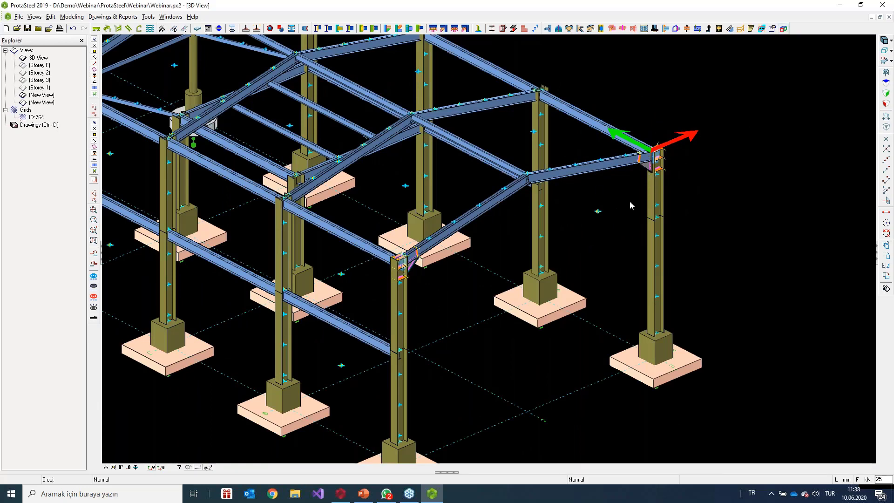
{"action": "scroll", "coordinate": [630, 203], "scroll_direction": "down", "scroll_amount": 5}
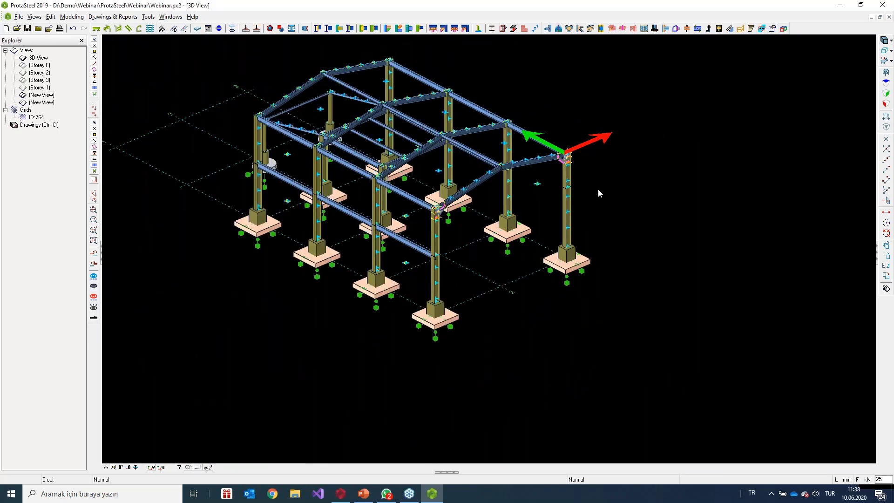
{"action": "middle_click_drag", "start_coordinate": [636, 180], "coordinate": [553, 187]}
{"action": "middle_click_drag", "start_coordinate": [647, 283], "coordinate": [518, 211]}
{"action": "scroll", "coordinate": [573, 273], "scroll_direction": "up", "scroll_amount": 6}
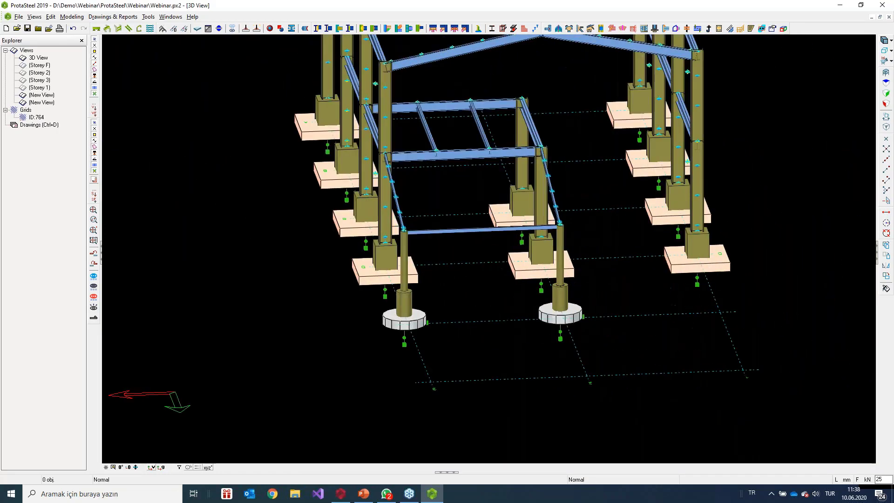
{"action": "scroll", "coordinate": [539, 279], "scroll_direction": "up", "scroll_amount": 4}
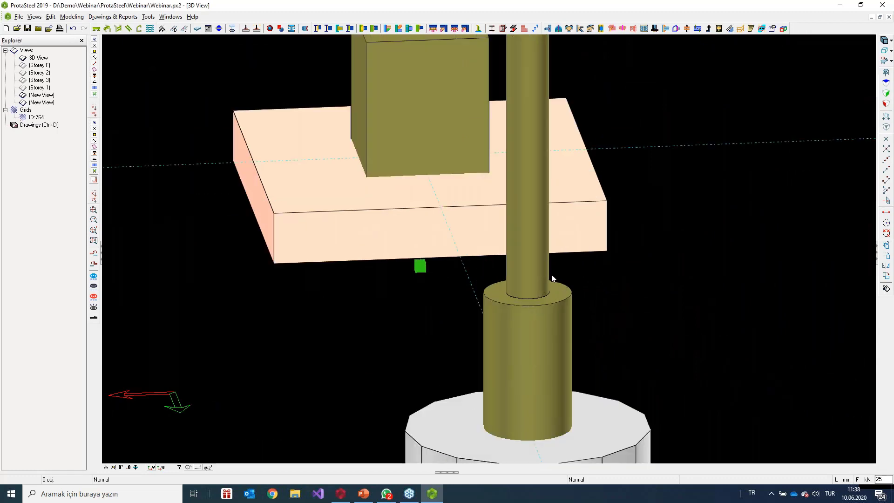
{"action": "scroll", "coordinate": [562, 331], "scroll_direction": "down", "scroll_amount": 3}
{"action": "middle_click_drag", "start_coordinate": [539, 279], "coordinate": [346, 369]}
{"action": "scroll", "coordinate": [349, 368], "scroll_direction": "up", "scroll_amount": 3}
{"action": "left_click", "coordinate": [449, 340]}
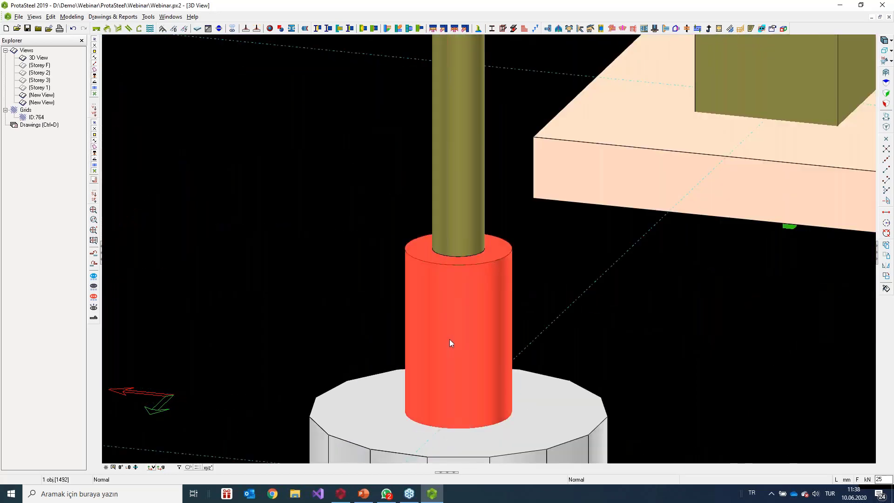
{"action": "right_click", "coordinate": [453, 325]}
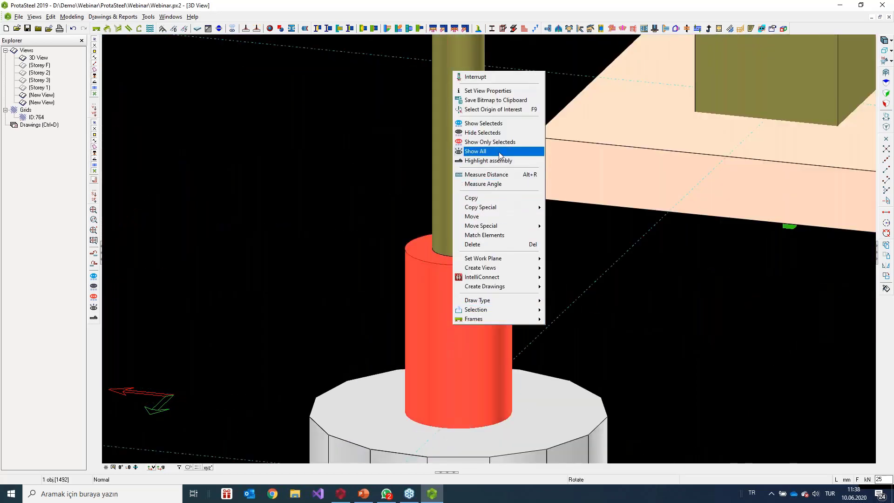
{"action": "mouse_move", "coordinate": [496, 228]}
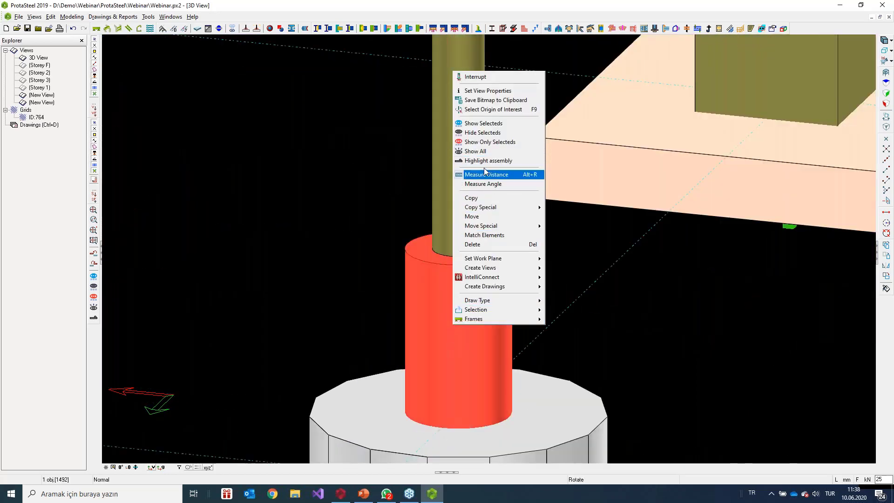
{"action": "left_click", "coordinate": [482, 133]}
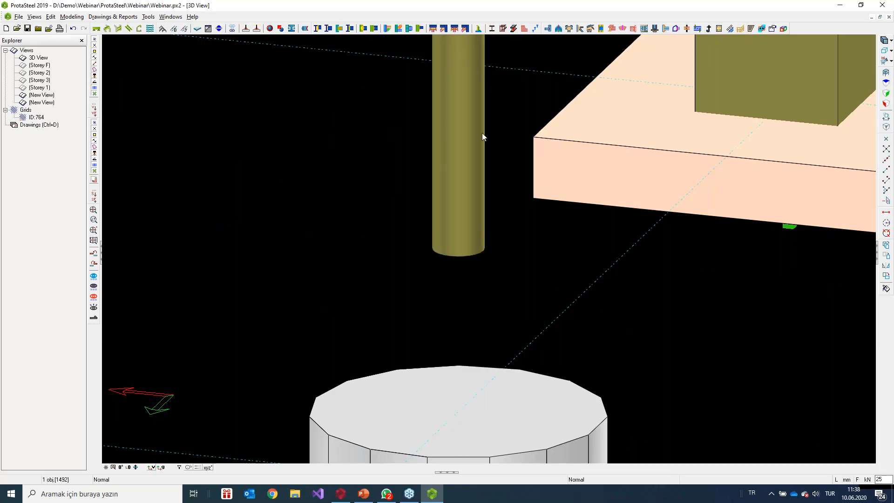
{"action": "left_click", "coordinate": [613, 273]}
Step: Add an end plate to the round column's lower end using the end plate detail macro
{"action": "middle_click_drag", "start_coordinate": [554, 289], "coordinate": [546, 308]}
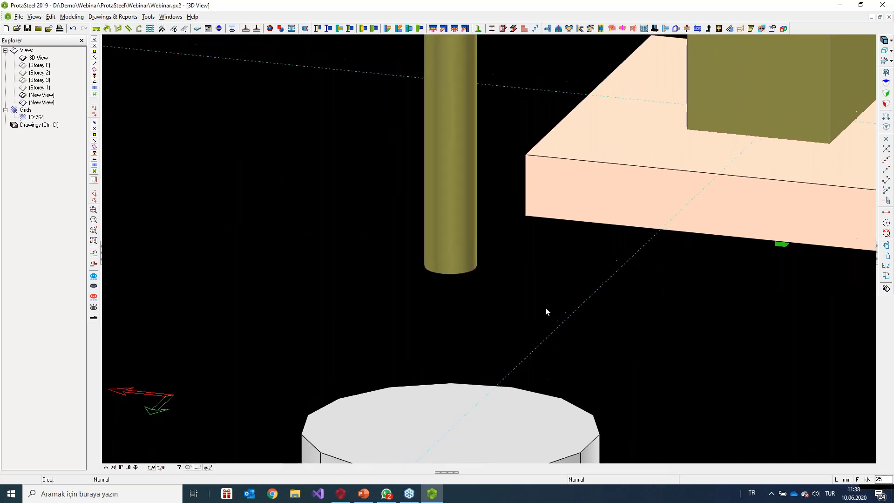
{"action": "left_click", "coordinate": [503, 29]}
{"action": "left_click", "coordinate": [453, 224]}
{"action": "scroll", "coordinate": [450, 260], "scroll_direction": "up", "scroll_amount": 2}
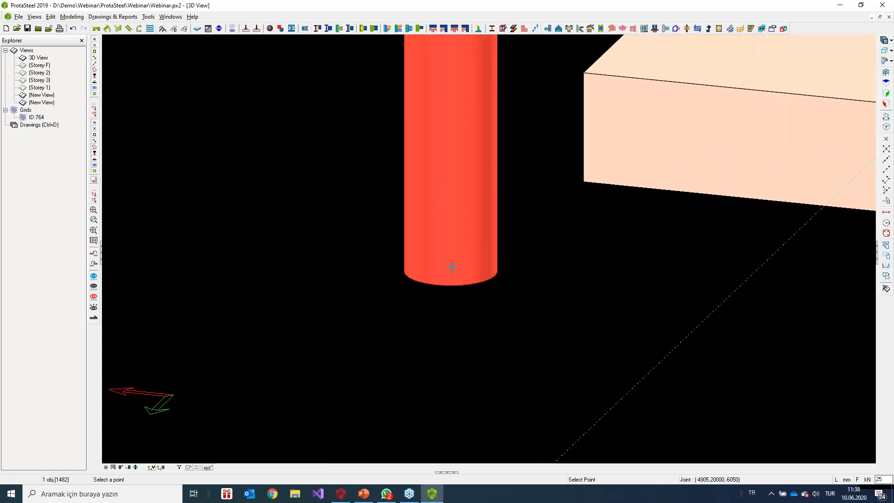
{"action": "left_click", "coordinate": [452, 266]}
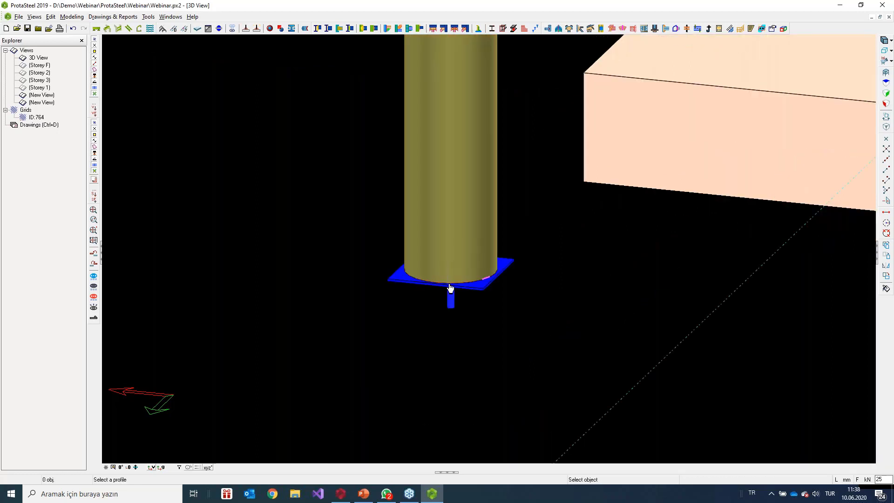
{"action": "key", "text": "Escape"}
Step: Open the end plate macro's properties, enter 100 for all four edge offsets, and enable the circular plate option
{"action": "left_click", "coordinate": [476, 285]}
{"action": "middle_click_drag", "start_coordinate": [473, 279], "coordinate": [405, 318]}
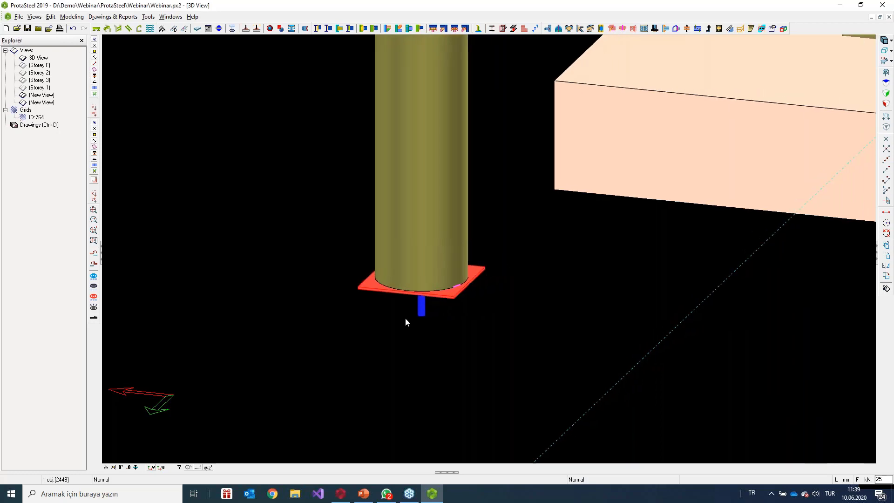
{"action": "left_click", "coordinate": [457, 272]}
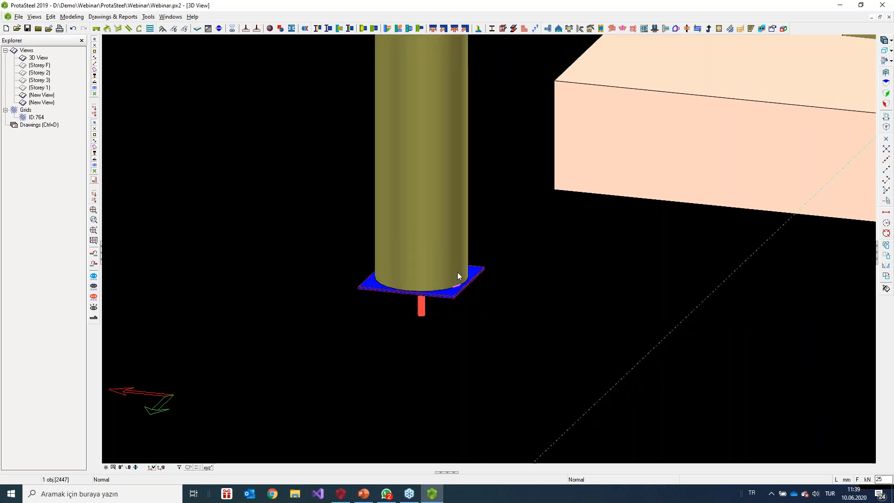
{"action": "double_click", "coordinate": [458, 273]}
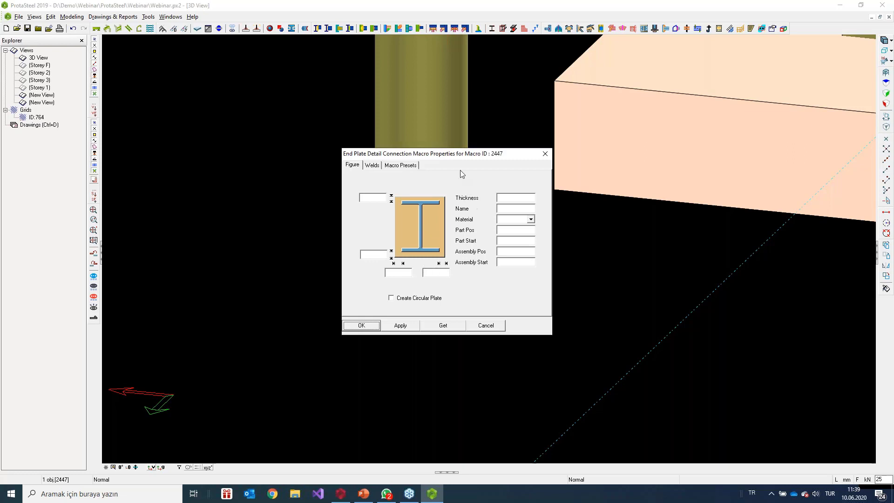
{"action": "left_click_drag", "start_coordinate": [464, 150], "coordinate": [617, 145]}
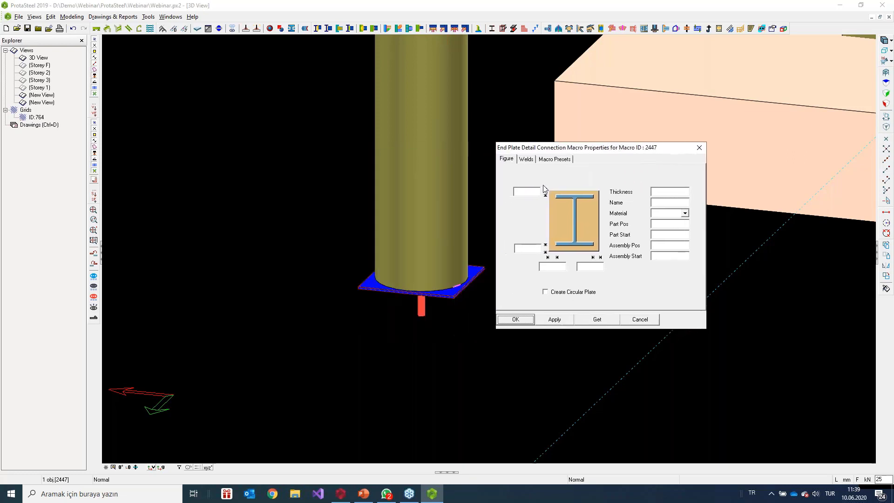
{"action": "left_click", "coordinate": [525, 193]}
{"action": "left_click", "coordinate": [527, 248]}
{"action": "type", "text": "100"}
{"action": "left_click", "coordinate": [592, 268]}
{"action": "type", "text": "100"}
{"action": "left_click", "coordinate": [555, 293]}
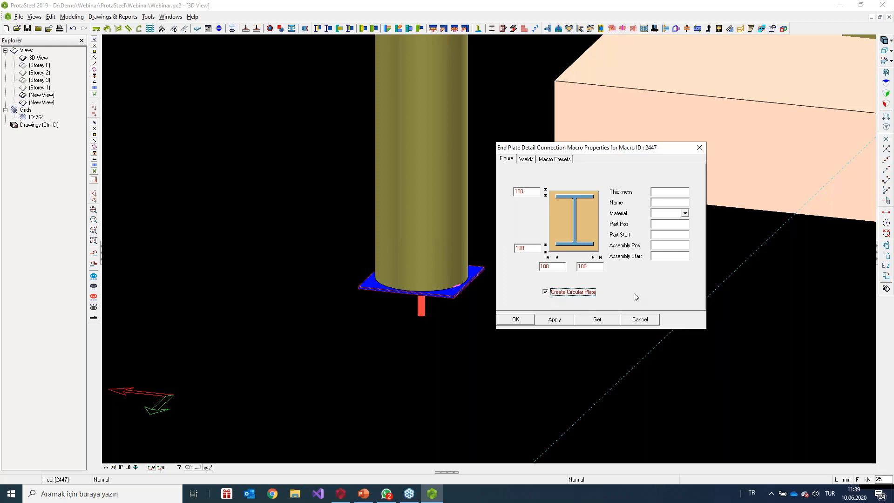
Step: Set the end plate's thickness to 20 and its material to S275, and apply the changes to the plate
{"action": "left_click", "coordinate": [668, 189]}
{"action": "left_click", "coordinate": [686, 213]}
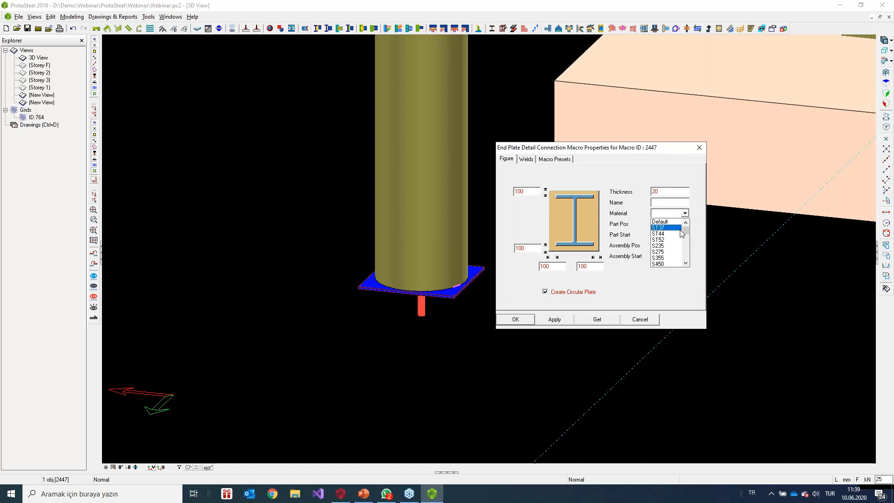
{"action": "left_click", "coordinate": [673, 255]}
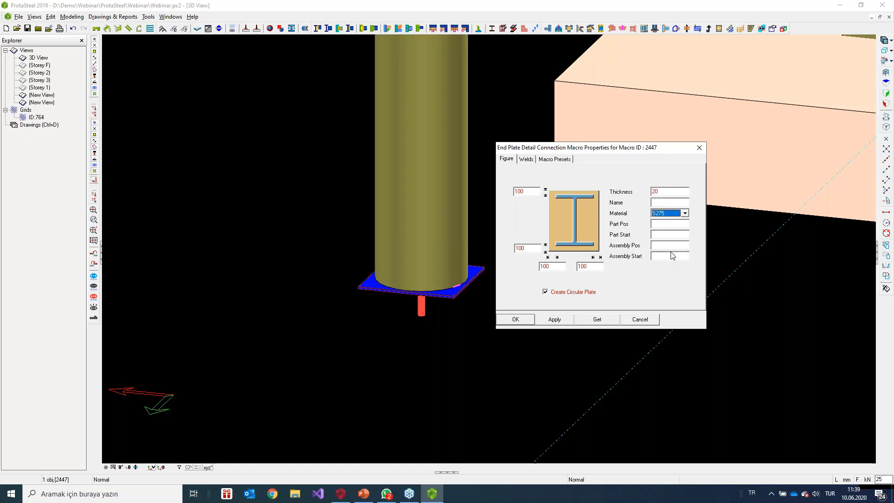
{"action": "left_click", "coordinate": [555, 319]}
{"action": "left_click", "coordinate": [516, 320]}
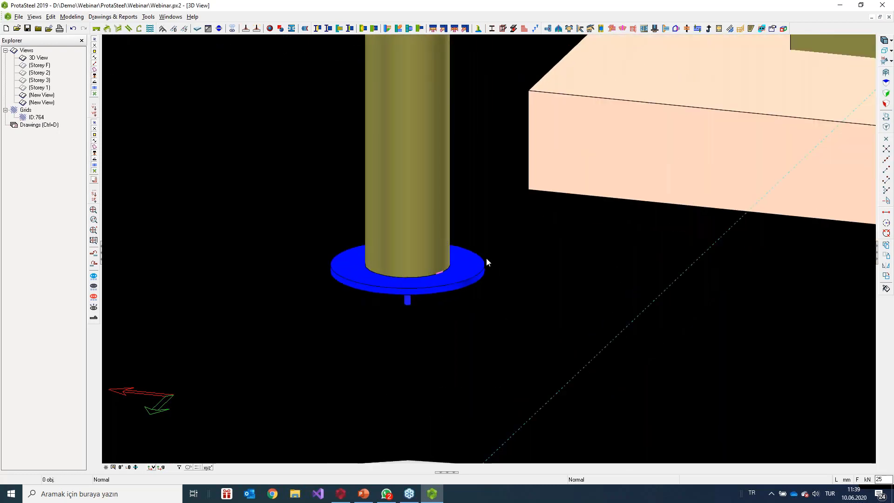
Step: Add a bolt group to the circular end plate, with its X direction running from the column's centre to a point on the plate's rim
{"action": "scroll", "coordinate": [471, 232], "scroll_direction": "up", "scroll_amount": 2}
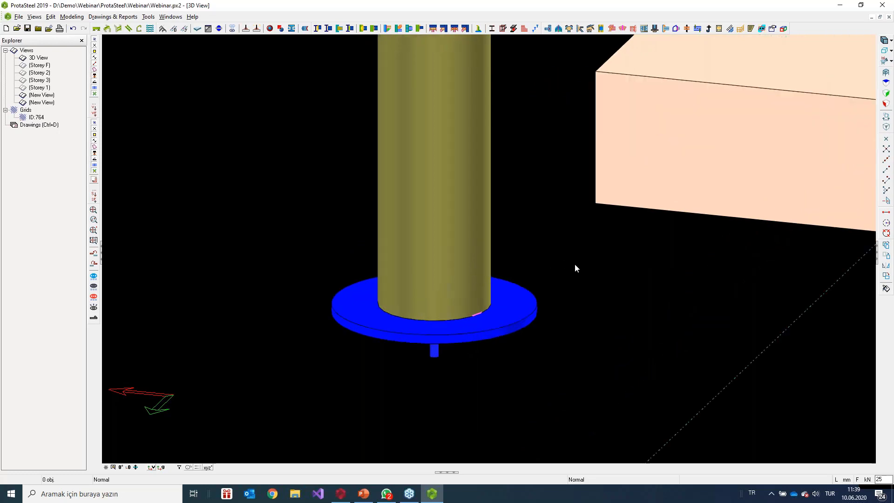
{"action": "left_click", "coordinate": [232, 29]}
{"action": "left_click", "coordinate": [509, 322]}
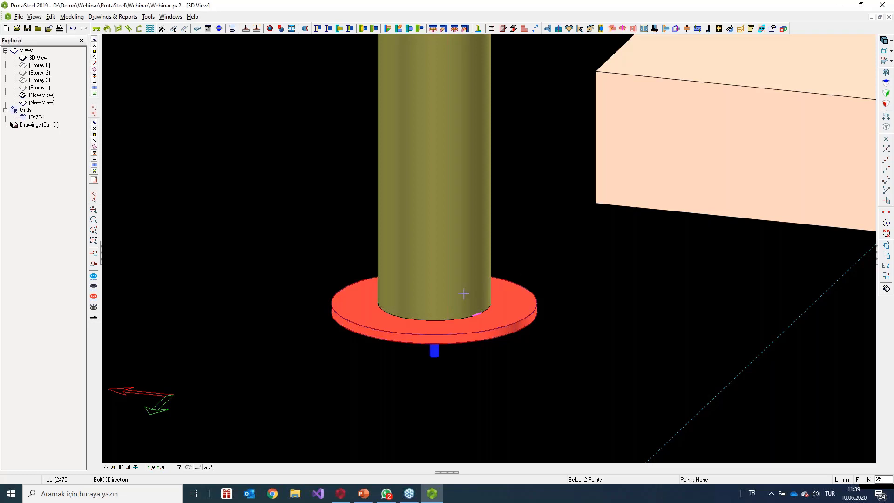
{"action": "scroll", "coordinate": [433, 298], "scroll_direction": "up", "scroll_amount": 2}
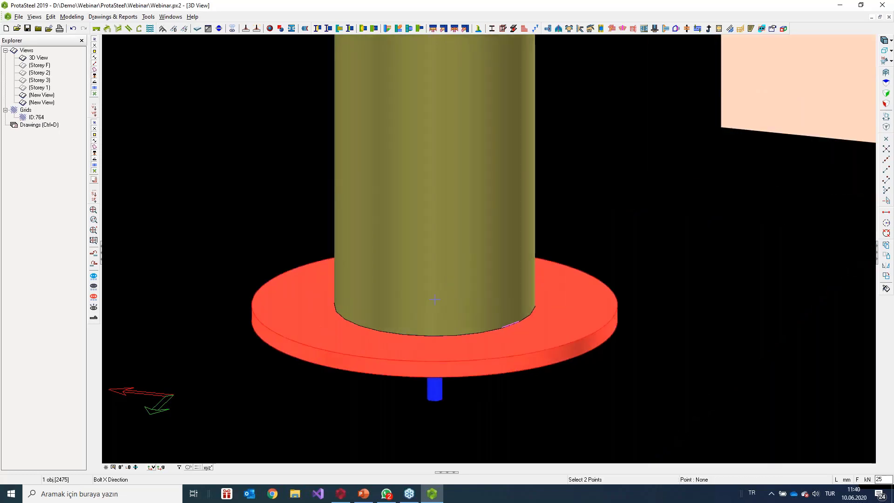
{"action": "key", "text": "ctrl+1"}
{"action": "left_click", "coordinate": [433, 319]}
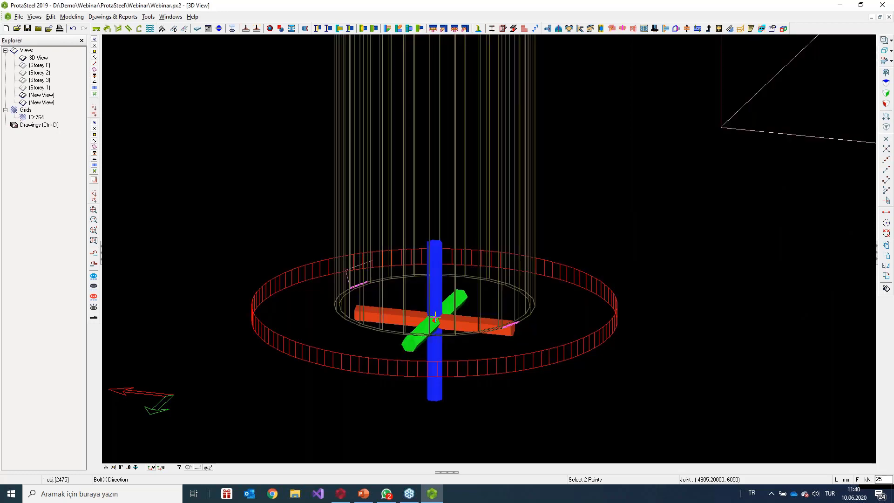
{"action": "left_click", "coordinate": [583, 337]}
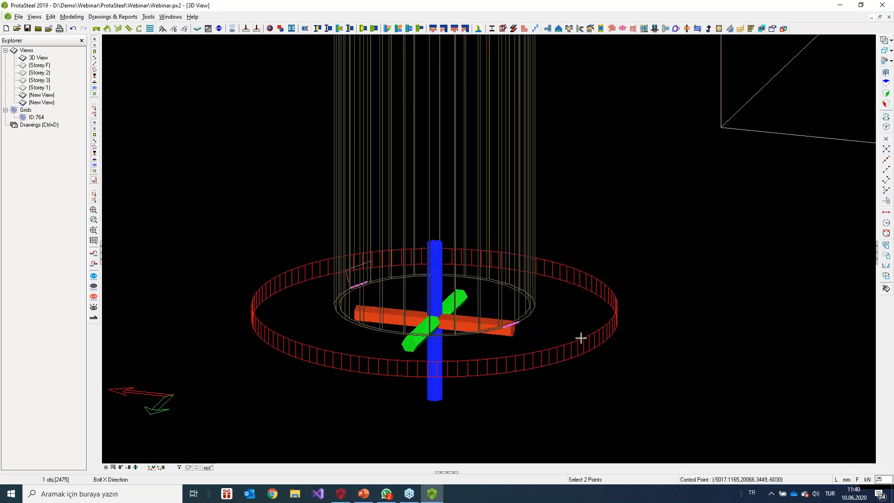
{"action": "key", "text": "ctrl+4"}
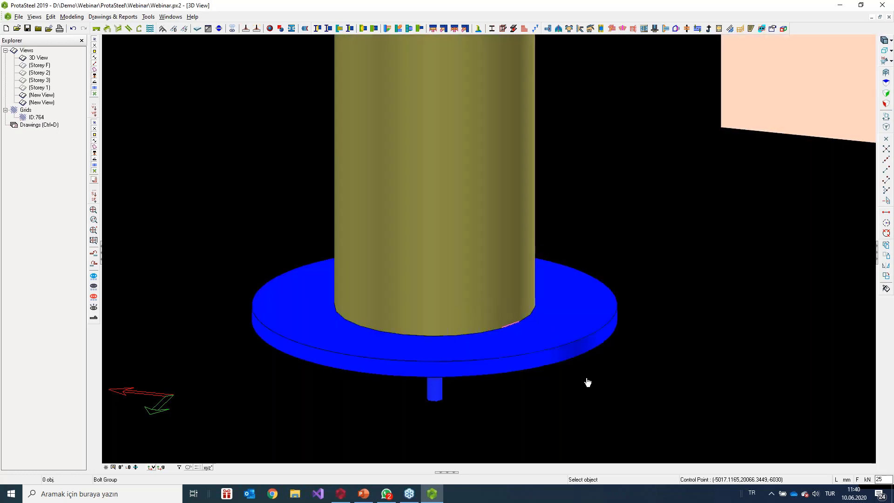
{"action": "key", "text": "Escape"}
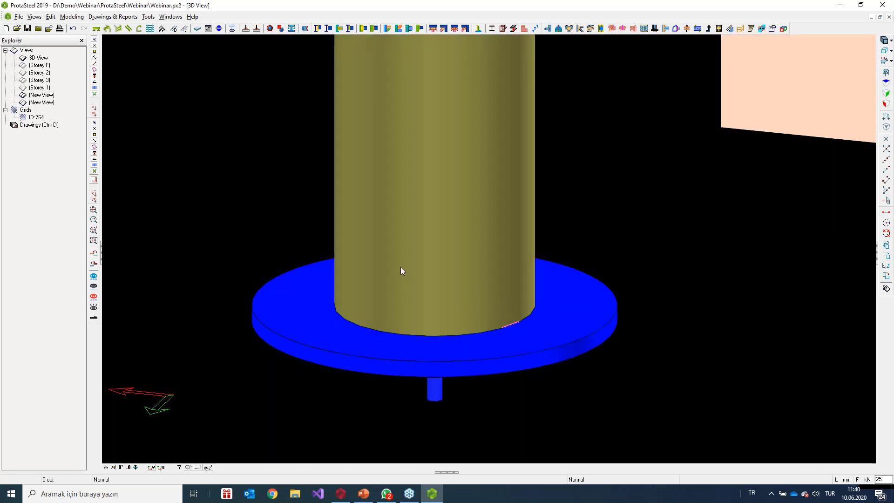
Step: Open the properties of the bolt group under the end plate, change its type to Hole and set the diameter to 22
{"action": "left_click", "coordinate": [508, 302]}
{"action": "middle_click_drag", "start_coordinate": [507, 301], "coordinate": [504, 265]}
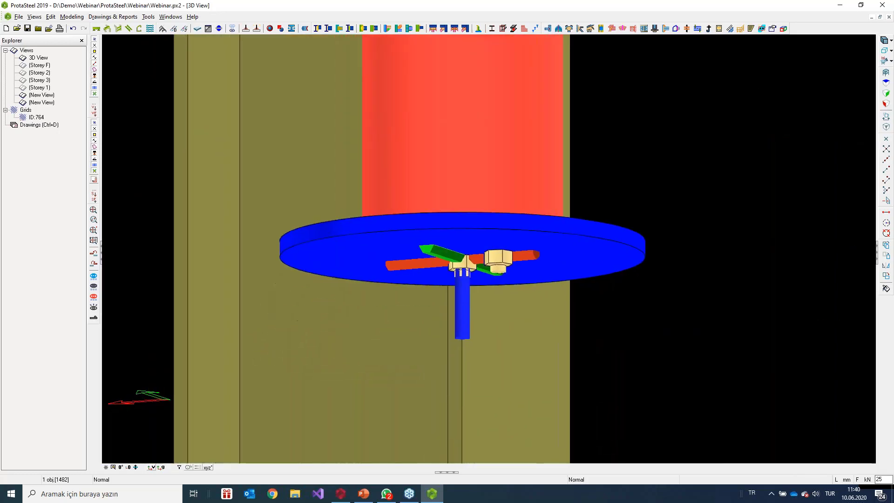
{"action": "double_click", "coordinate": [500, 261]}
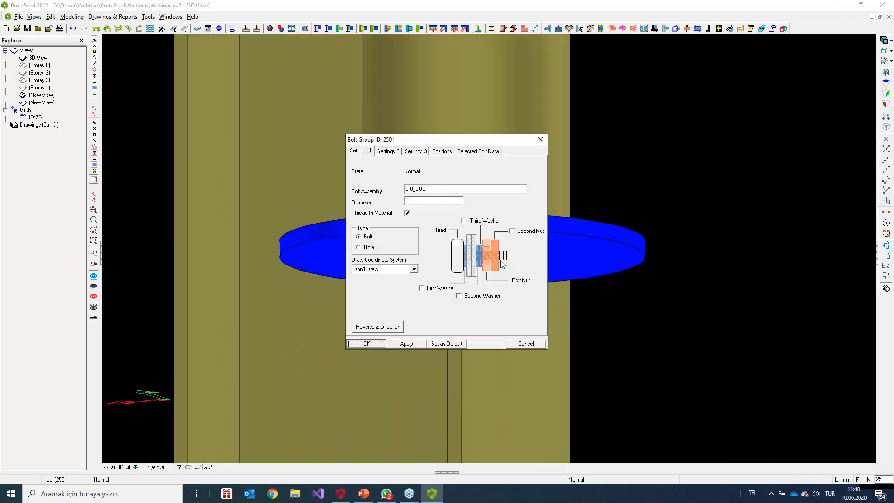
{"action": "left_click", "coordinate": [370, 247]}
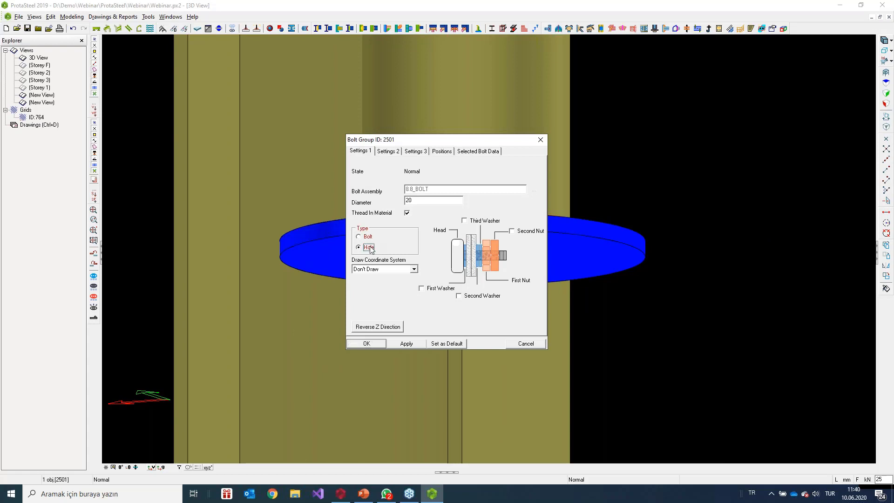
{"action": "double_click", "coordinate": [429, 202]}
{"action": "type", "text": "22"}
Step: Convert the hole positions to a new circular placement with radius 160 and count 8, and apply it to the end plate
{"action": "left_click", "coordinate": [443, 155]}
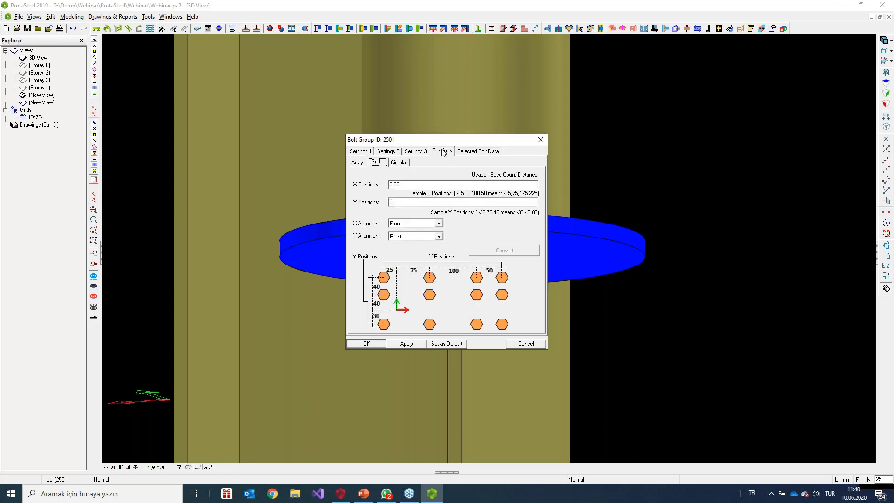
{"action": "left_click", "coordinate": [399, 163]}
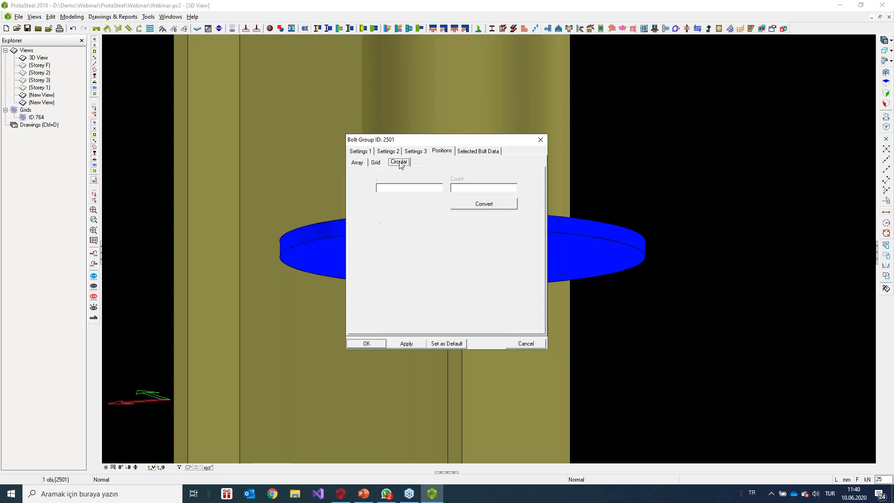
{"action": "left_click", "coordinate": [482, 205]}
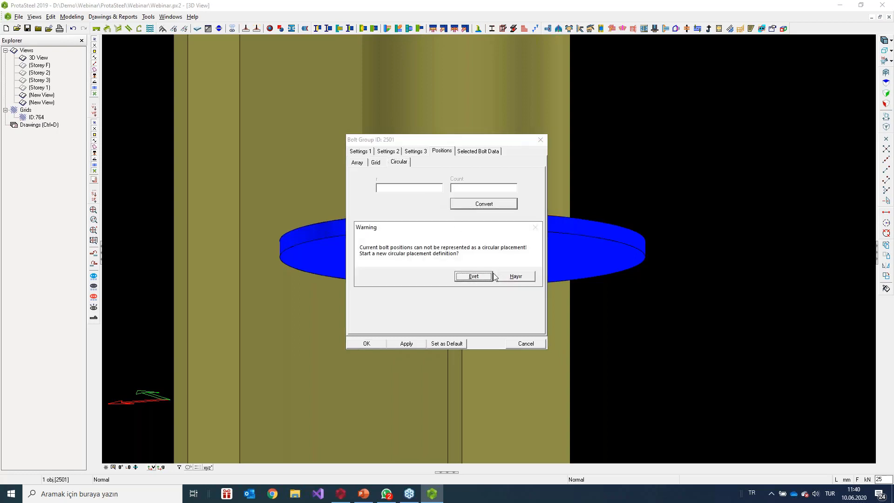
{"action": "left_click", "coordinate": [474, 275]}
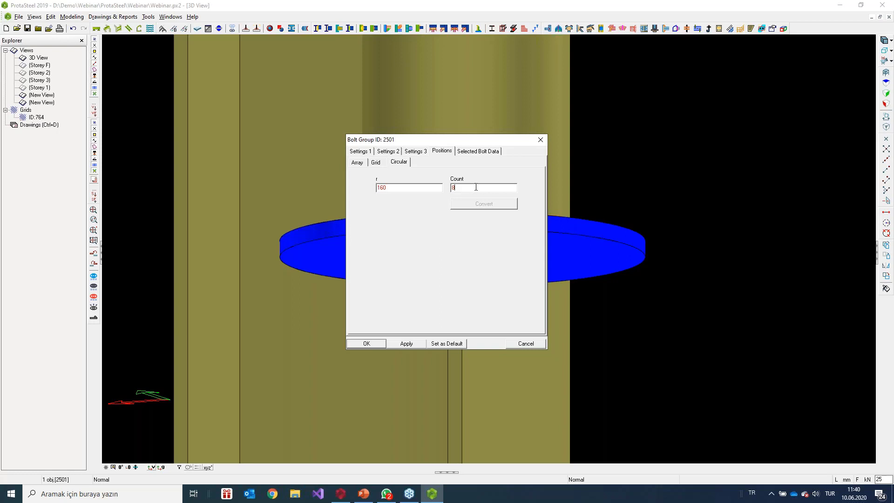
{"action": "left_click", "coordinate": [406, 343]}
{"action": "left_click", "coordinate": [373, 345]}
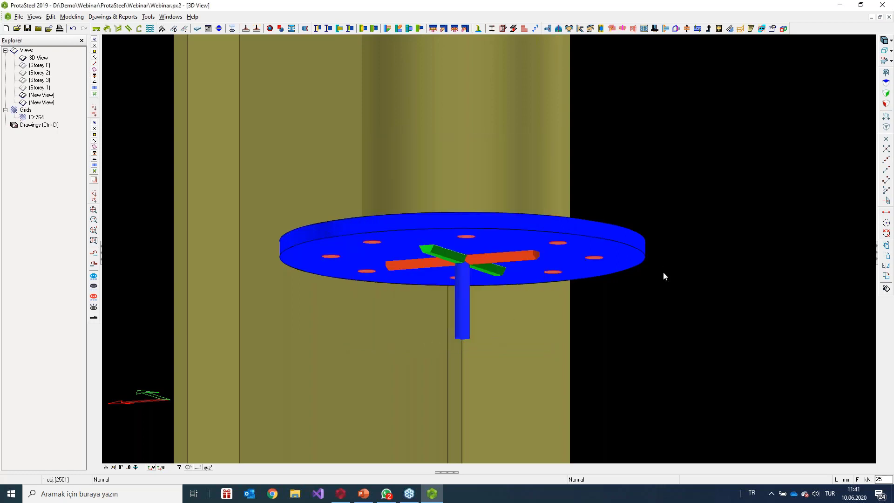
Step: Create anchor bolts in all holes of the circular end plate by using the plate as the placement reference
{"action": "left_click", "coordinate": [523, 173]}
{"action": "middle_click_drag", "start_coordinate": [668, 242], "coordinate": [680, 264]}
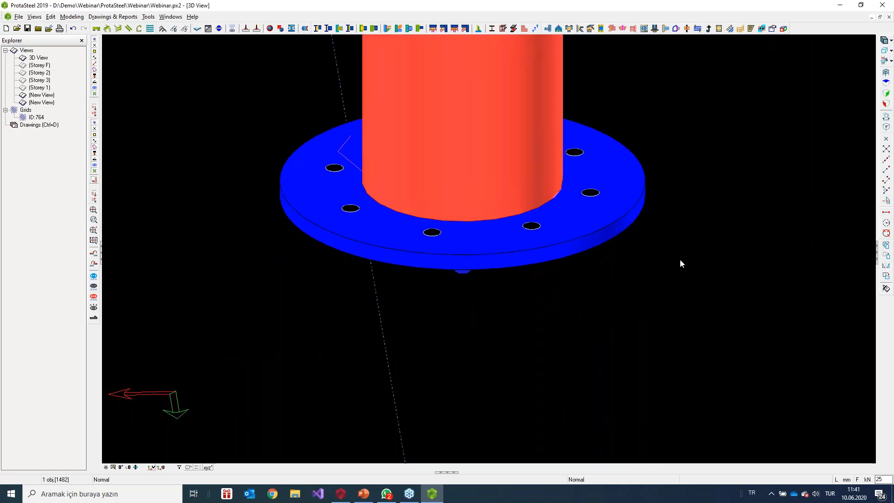
{"action": "middle_click_drag", "start_coordinate": [624, 248], "coordinate": [557, 318]}
{"action": "scroll", "coordinate": [637, 286], "scroll_direction": "down", "scroll_amount": 3}
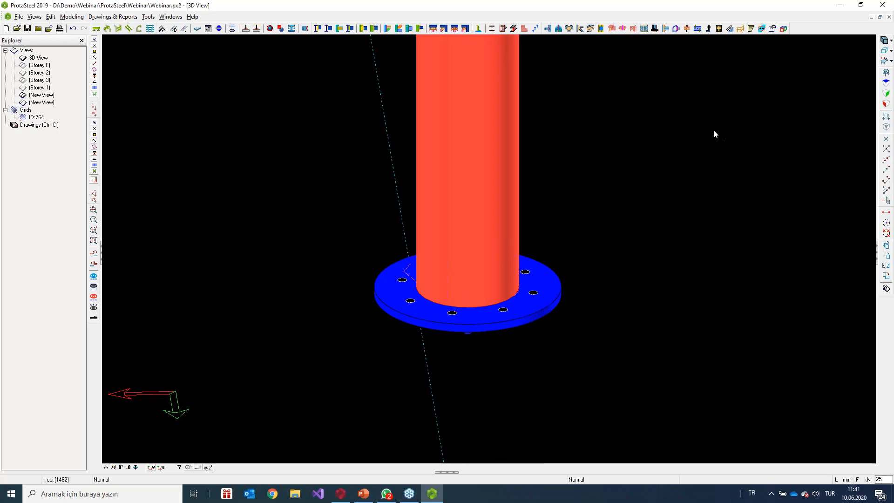
{"action": "left_click", "coordinate": [709, 29]}
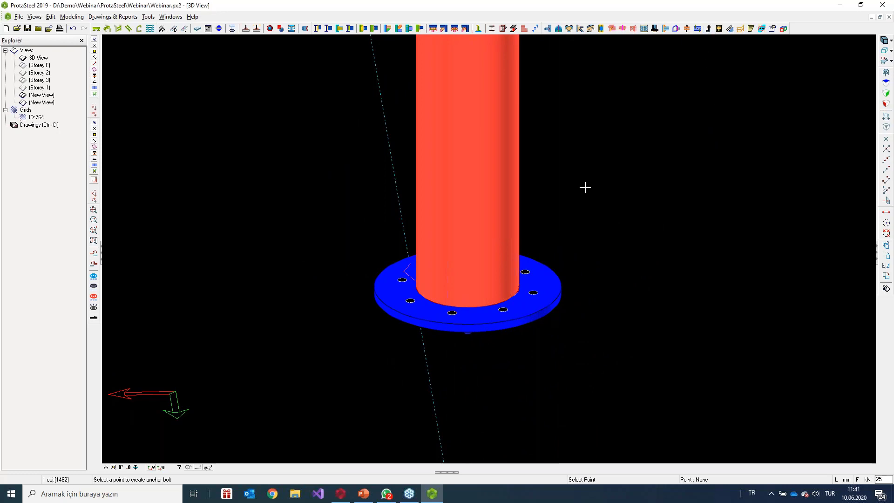
{"action": "key", "text": "Escape"}
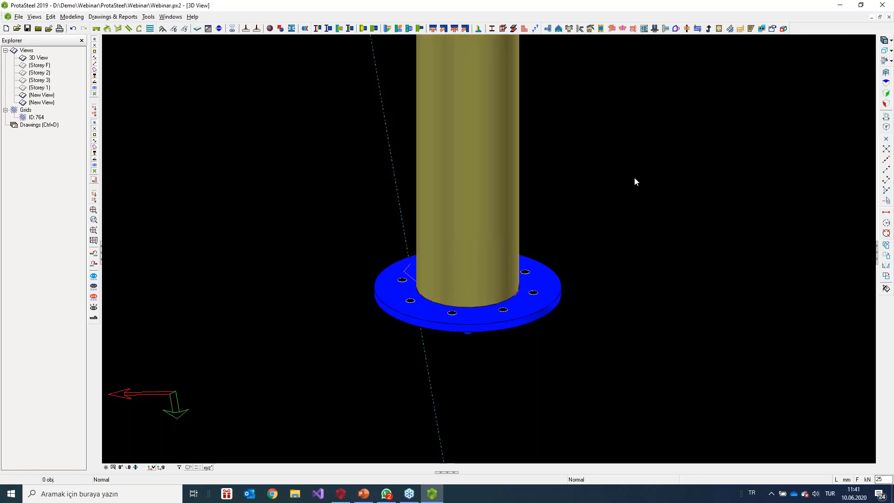
{"action": "left_click", "coordinate": [709, 29]}
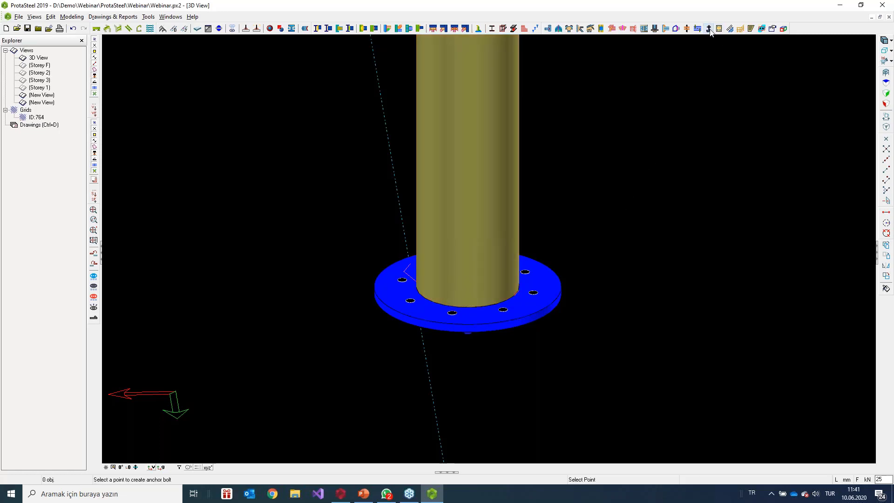
{"action": "right_click", "coordinate": [588, 201]}
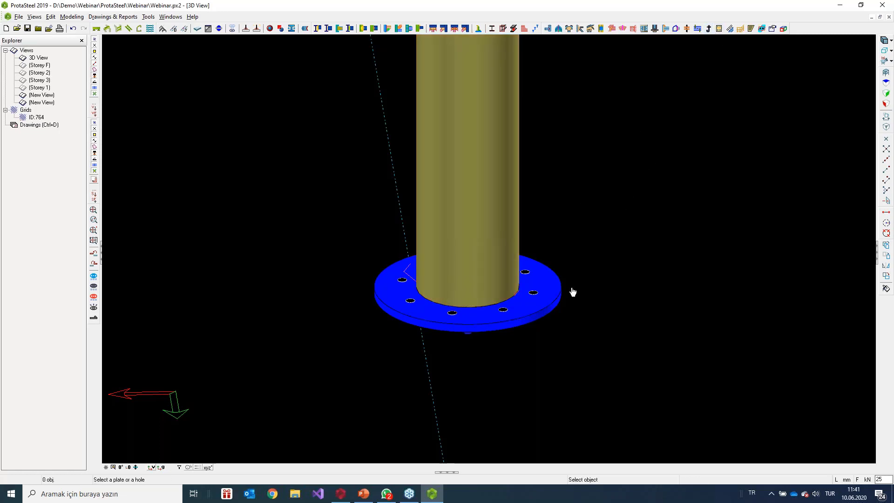
{"action": "left_click", "coordinate": [530, 316]}
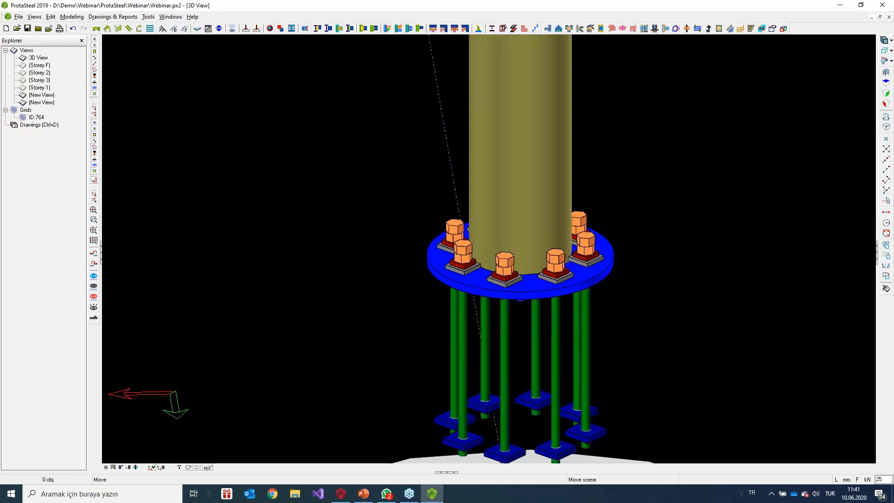
Step: Examine the nuts, washers and rods of the anchor bolts around the circular end plate
{"action": "middle_click_drag", "start_coordinate": [555, 298], "coordinate": [566, 267]}
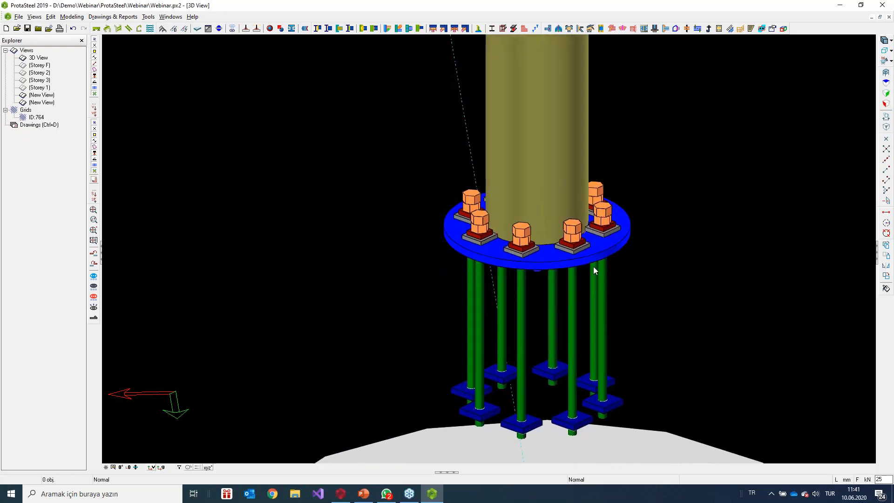
{"action": "scroll", "coordinate": [596, 250], "scroll_direction": "up", "scroll_amount": 2}
{"action": "scroll", "coordinate": [609, 226], "scroll_direction": "up", "scroll_amount": 1}
{"action": "scroll", "coordinate": [611, 221], "scroll_direction": "up", "scroll_amount": 1}
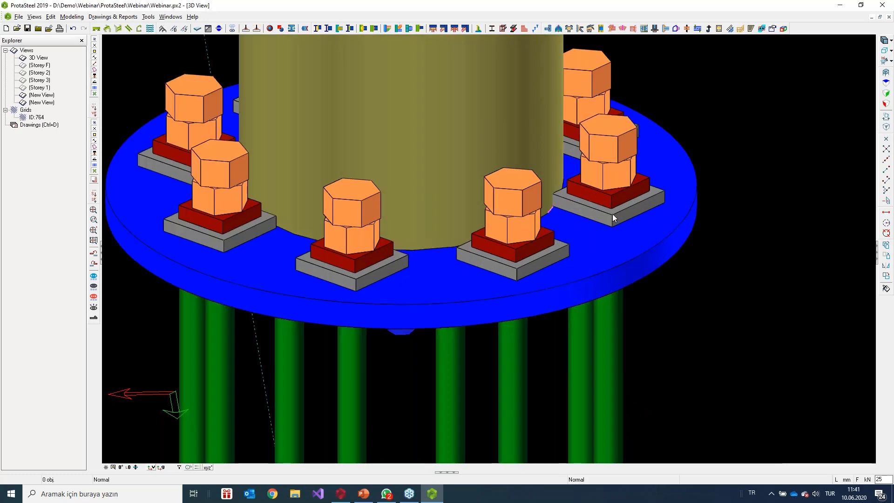
{"action": "scroll", "coordinate": [604, 155], "scroll_direction": "down", "scroll_amount": 3}
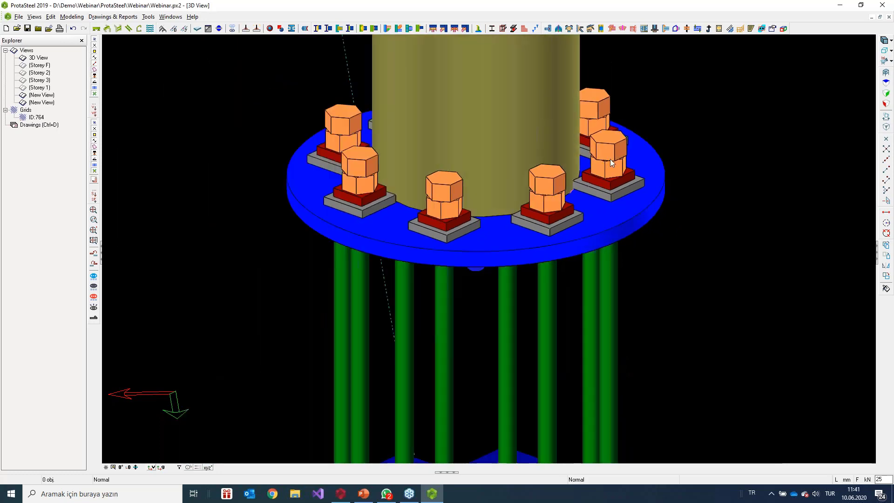
{"action": "scroll", "coordinate": [691, 231], "scroll_direction": "down", "scroll_amount": 2}
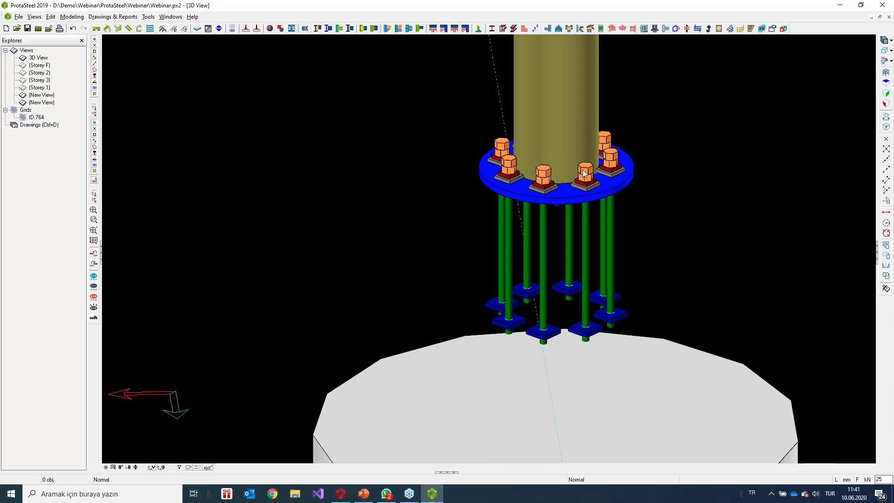
{"action": "scroll", "coordinate": [561, 172], "scroll_direction": "up", "scroll_amount": 4}
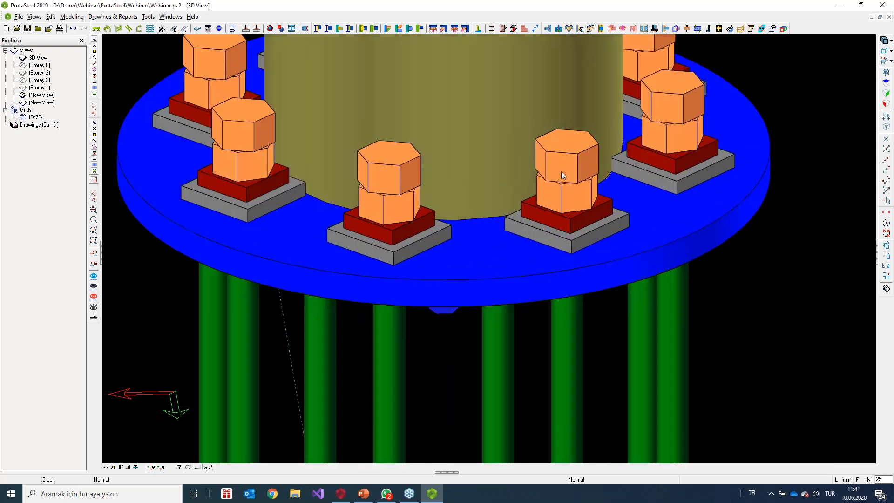
{"action": "scroll", "coordinate": [562, 163], "scroll_direction": "down", "scroll_amount": 5}
Step: Select all the anchor bolts under the round column together and open their shared Anchor Bolt macro properties
{"action": "right_click_drag", "start_coordinate": [640, 177], "coordinate": [638, 170]}
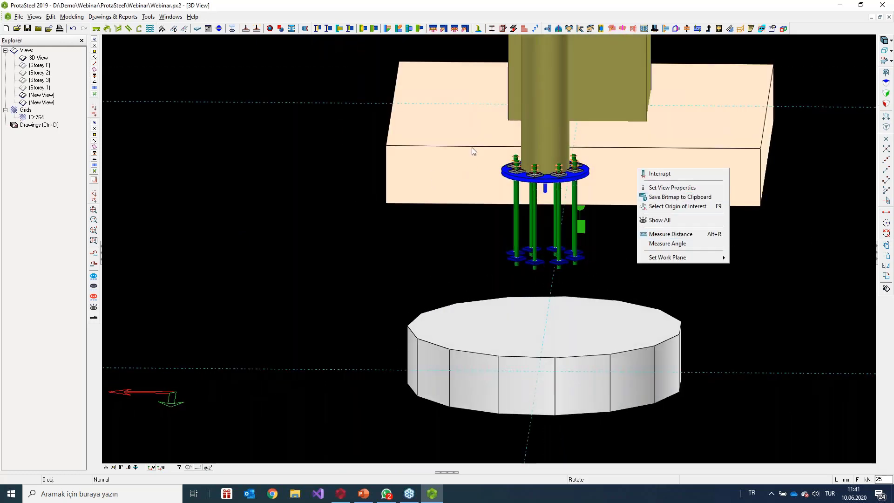
{"action": "left_click_drag", "start_coordinate": [471, 147], "coordinate": [638, 286]}
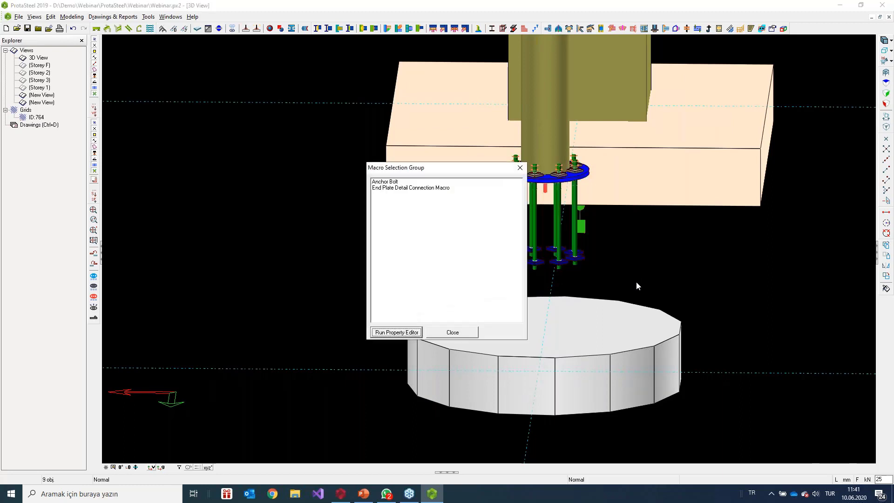
{"action": "left_click", "coordinate": [398, 182]}
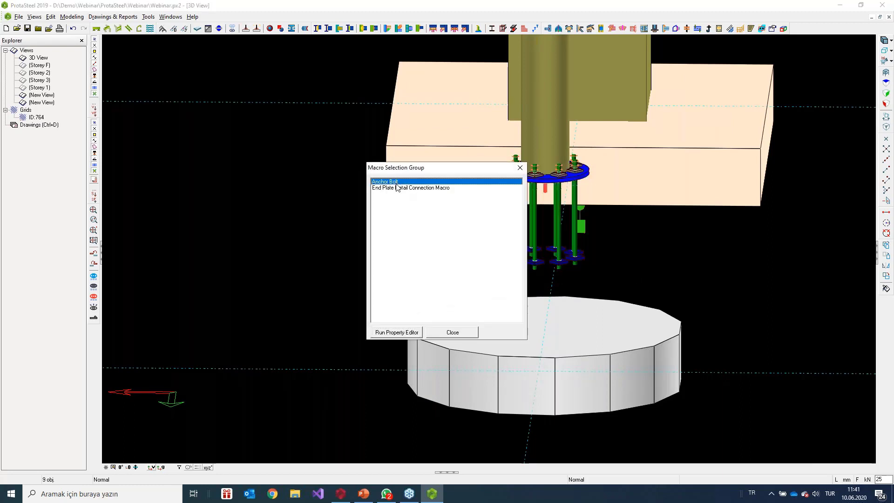
{"action": "left_click", "coordinate": [405, 332]}
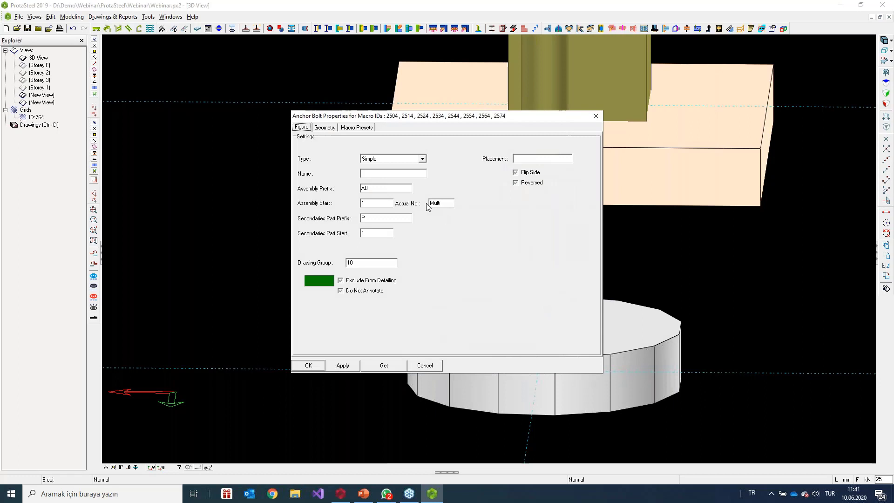
Step: Set the upper nut's height to 0 in the anchor bolt geometry and apply it to all the selected anchors
{"action": "left_click", "coordinate": [325, 127]}
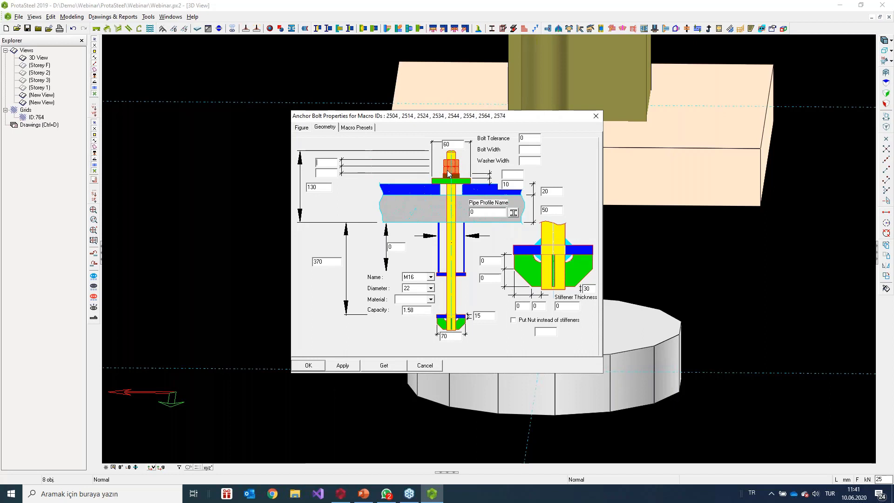
{"action": "left_click", "coordinate": [343, 366]}
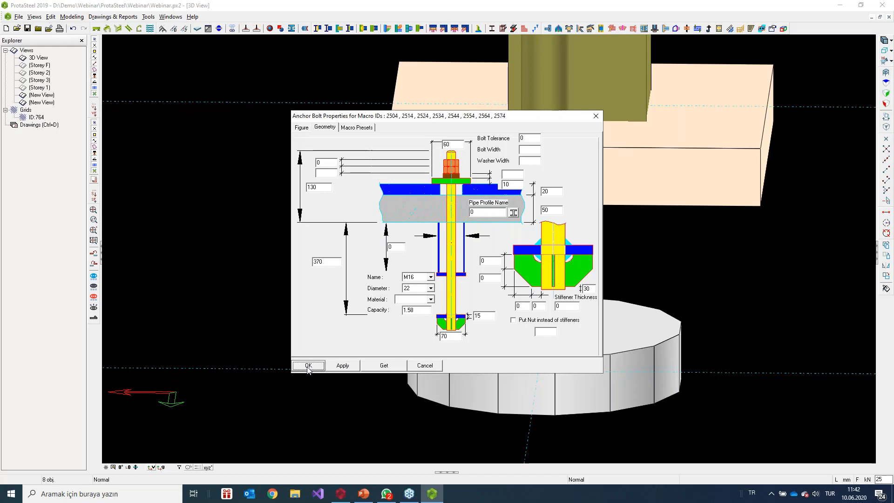
{"action": "left_click", "coordinate": [308, 366]}
{"action": "scroll", "coordinate": [531, 272], "scroll_direction": "up", "scroll_amount": 8}
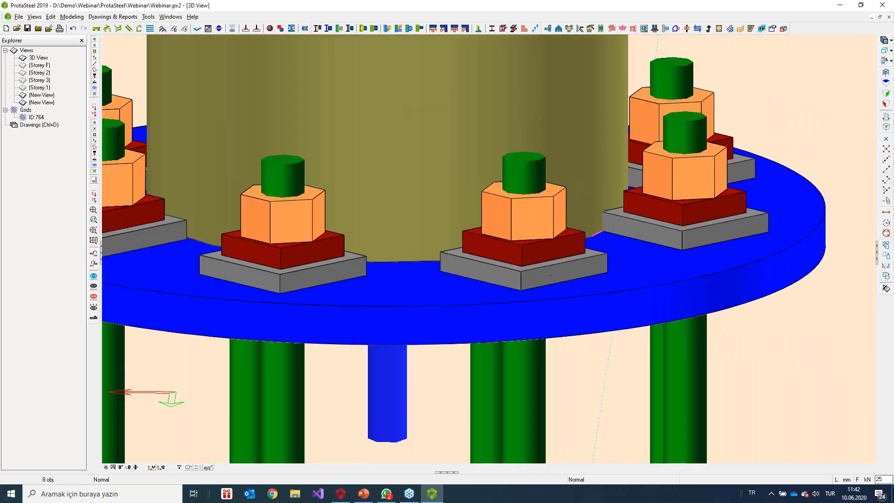
{"action": "scroll", "coordinate": [540, 219], "scroll_direction": "down", "scroll_amount": 8}
{"action": "right_click", "coordinate": [688, 312]}
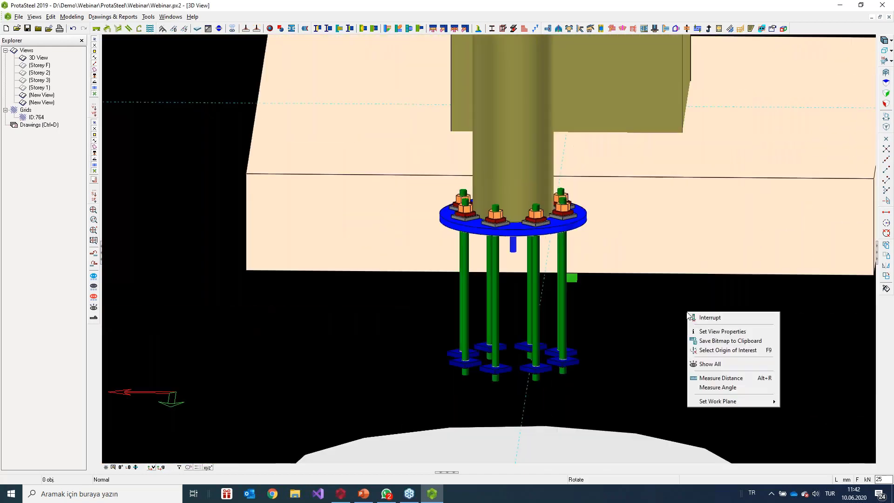
Step: Select the round column's circular end plate together with all of its anchor bolts
{"action": "middle_click_drag", "start_coordinate": [688, 312], "coordinate": [606, 317]}
{"action": "right_click_drag", "start_coordinate": [694, 313], "coordinate": [666, 309]}
{"action": "left_click", "coordinate": [635, 234]}
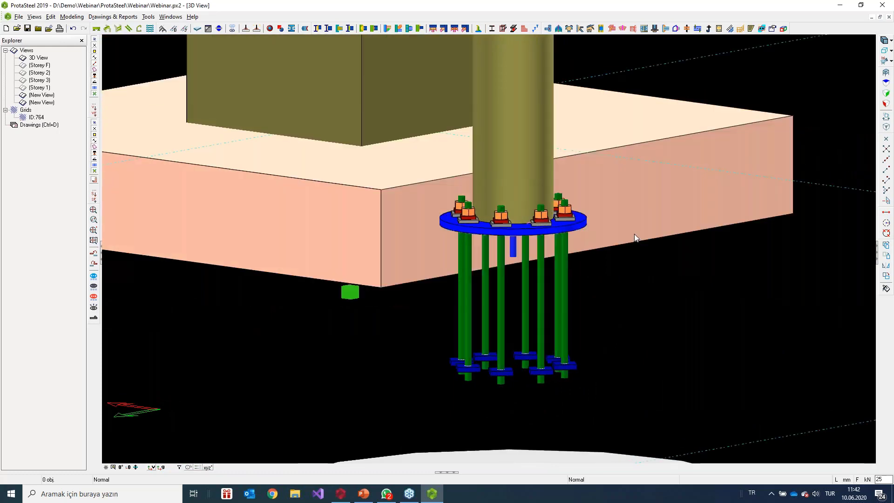
{"action": "middle_click_drag", "start_coordinate": [665, 277], "coordinate": [719, 262]}
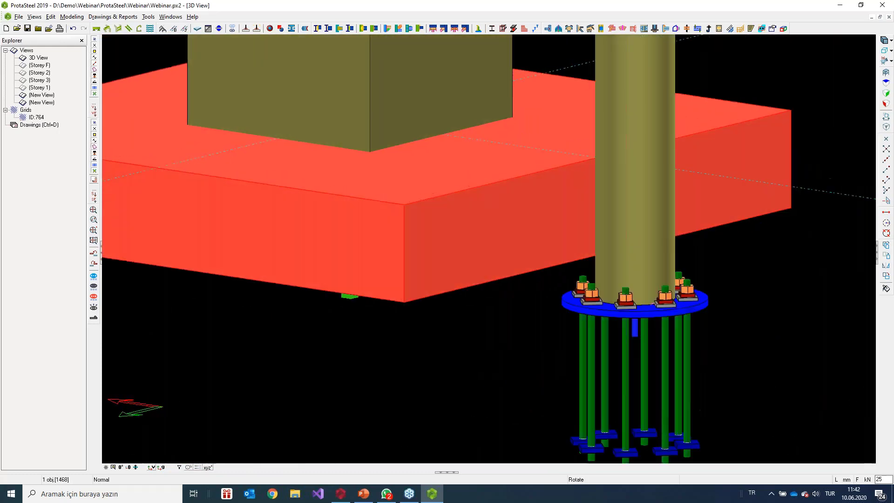
{"action": "left_click", "coordinate": [733, 261]}
{"action": "scroll", "coordinate": [745, 275], "scroll_direction": "down", "scroll_amount": 5}
{"action": "scroll", "coordinate": [719, 272], "scroll_direction": "up", "scroll_amount": 3}
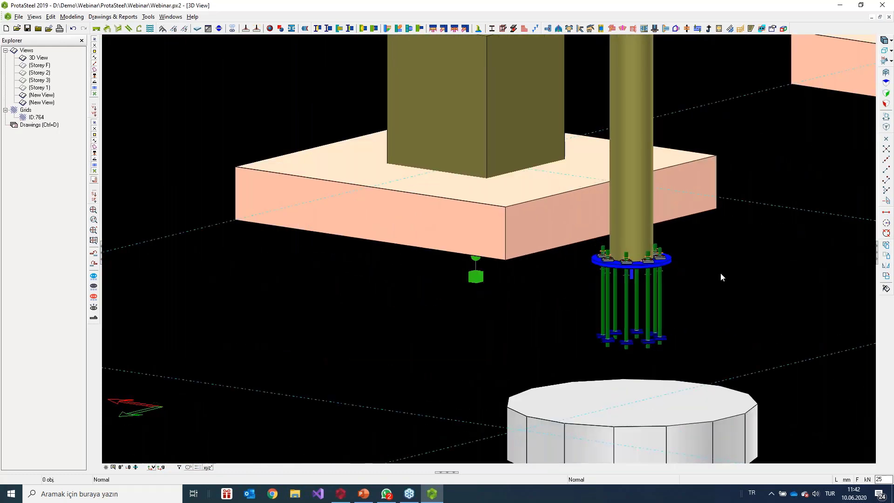
{"action": "middle_click_drag", "start_coordinate": [725, 280], "coordinate": [644, 255]}
{"action": "left_click_drag", "start_coordinate": [566, 202], "coordinate": [719, 350]}
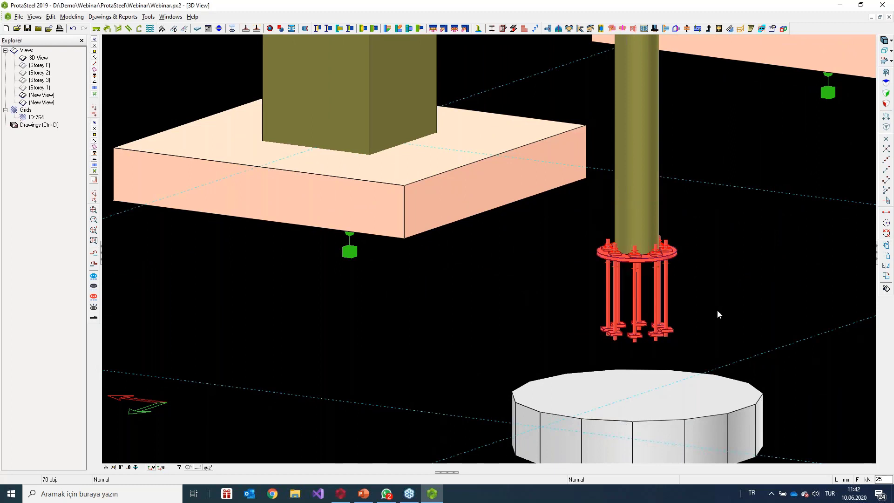
Step: Start a manual macro from the selection, named Circular Base Plate, with the type Global Position
{"action": "left_click", "coordinate": [773, 29]}
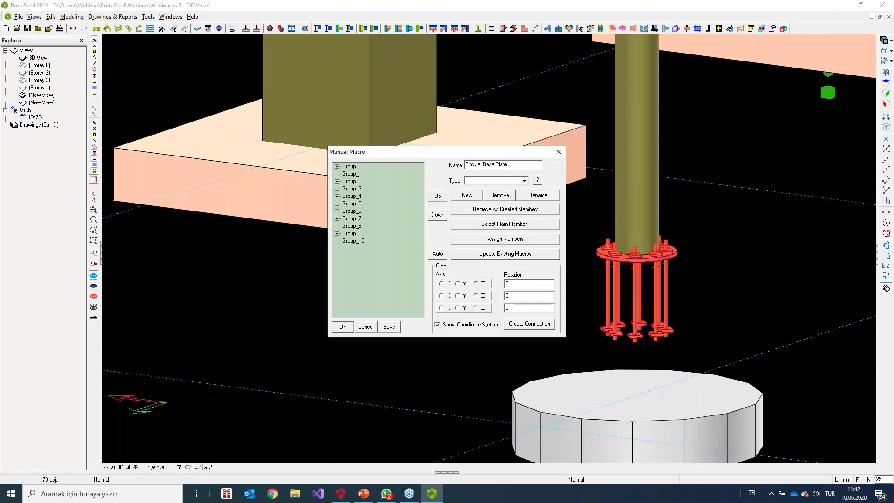
{"action": "left_click", "coordinate": [524, 180]}
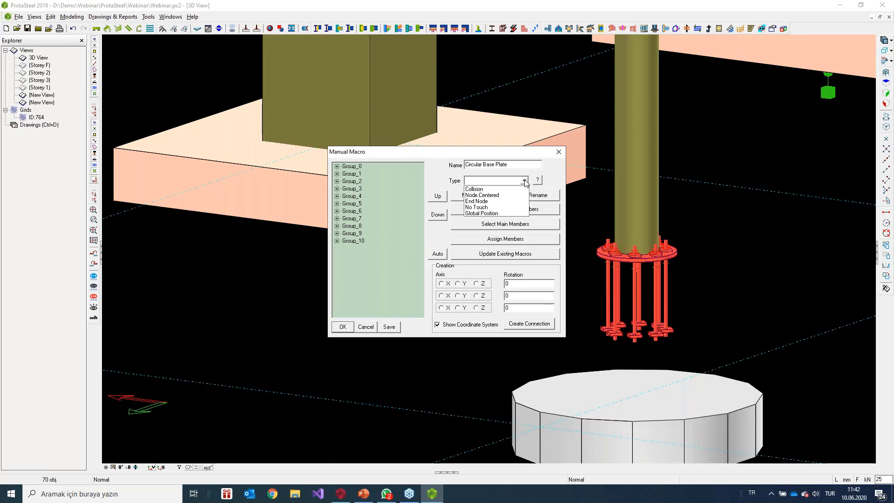
{"action": "left_click", "coordinate": [493, 213]}
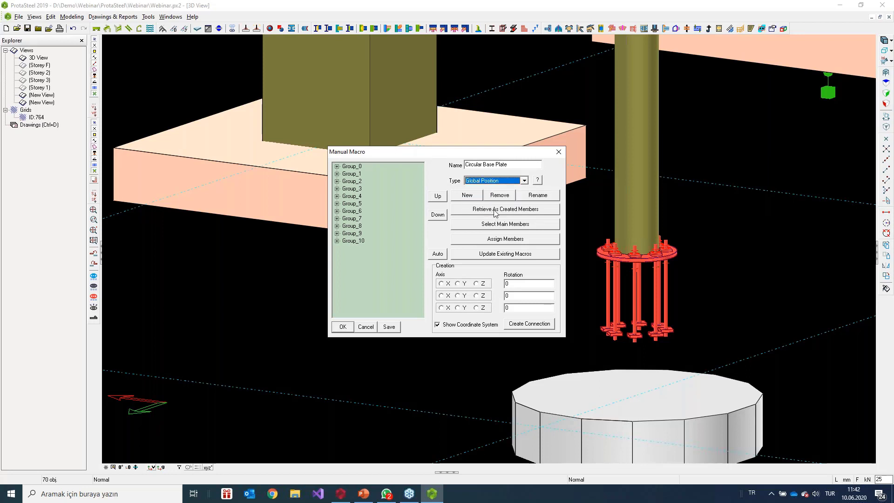
Step: Add a new macro group and retrieve the selected plate and anchors into it as the created members of Circular Base Plate
{"action": "left_click", "coordinate": [494, 212]}
{"action": "left_click", "coordinate": [498, 231]}
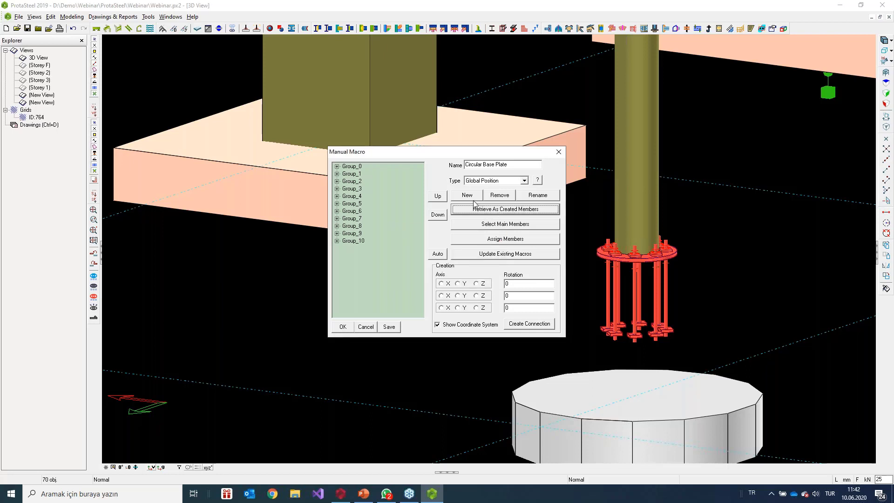
{"action": "left_click", "coordinate": [472, 195]}
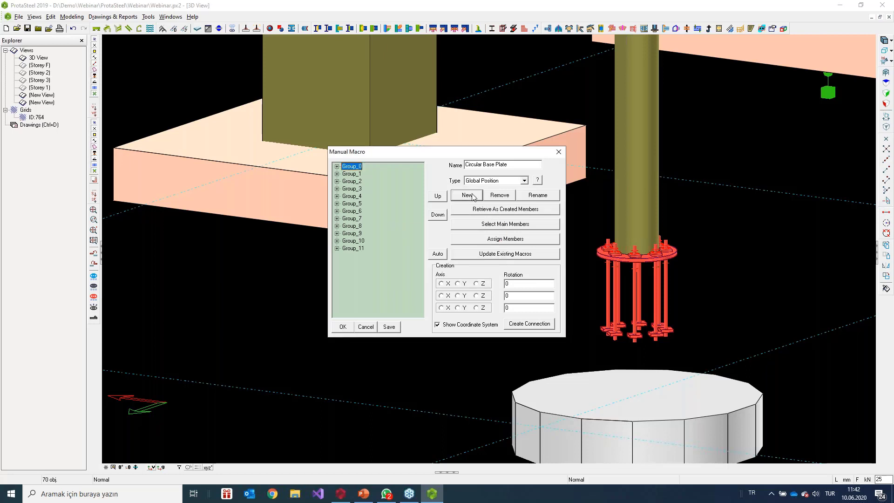
{"action": "left_click", "coordinate": [490, 212]}
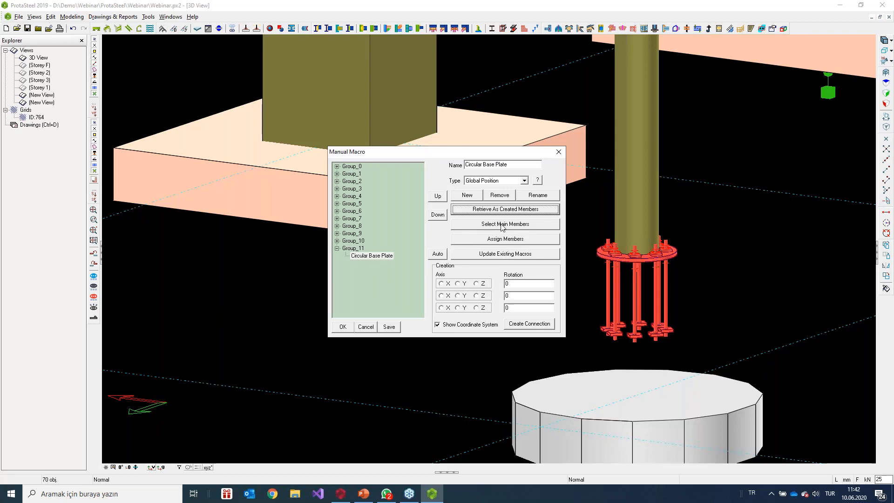
Step: Define the centre point at the column's bottom end as the main reference of the Circular Base Plate macro and save it
{"action": "left_click", "coordinate": [502, 225]}
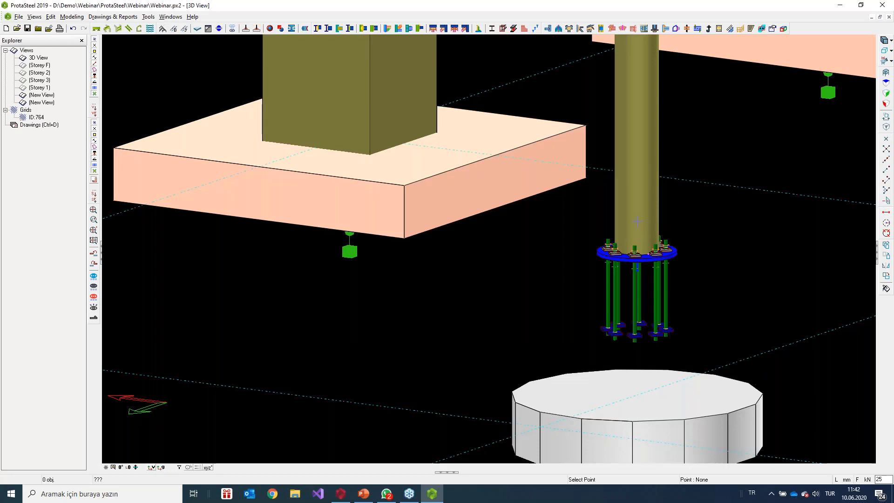
{"action": "scroll", "coordinate": [670, 232], "scroll_direction": "up", "scroll_amount": 3}
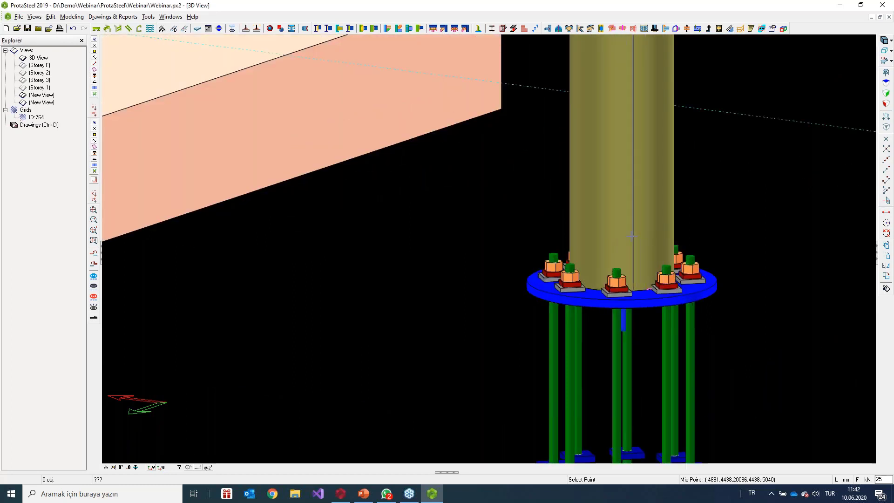
{"action": "left_click", "coordinate": [634, 237]}
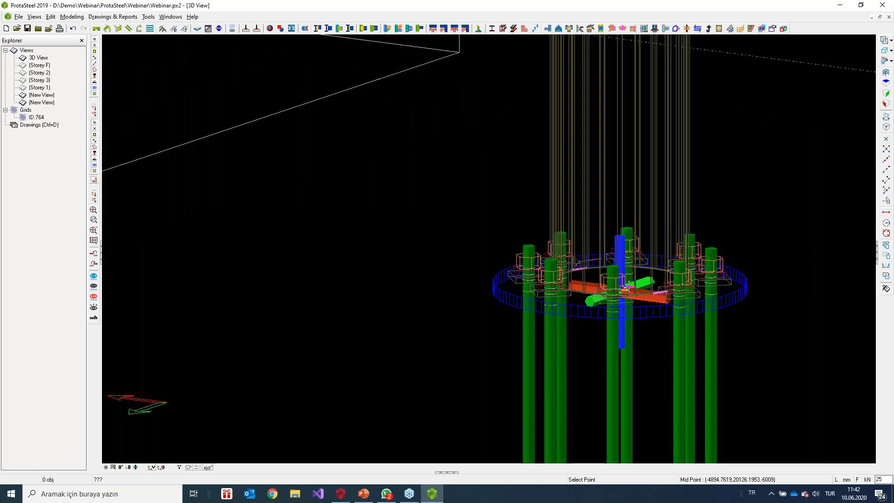
{"action": "middle_click_drag", "start_coordinate": [629, 287], "coordinate": [623, 288], "text": "ctrl"}
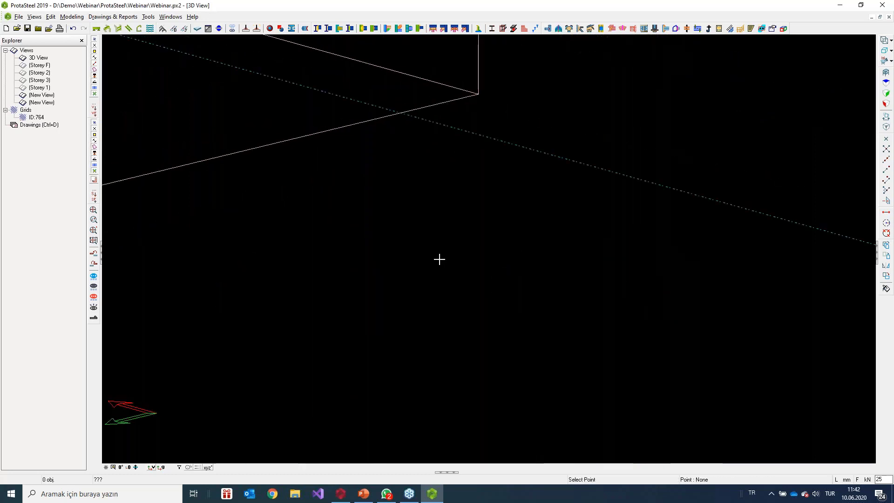
{"action": "scroll", "coordinate": [439, 260], "scroll_direction": "down", "scroll_amount": 4}
{"action": "middle_click_drag", "start_coordinate": [129, 343], "coordinate": [383, 309]}
{"action": "scroll", "coordinate": [382, 311], "scroll_direction": "up", "scroll_amount": 4}
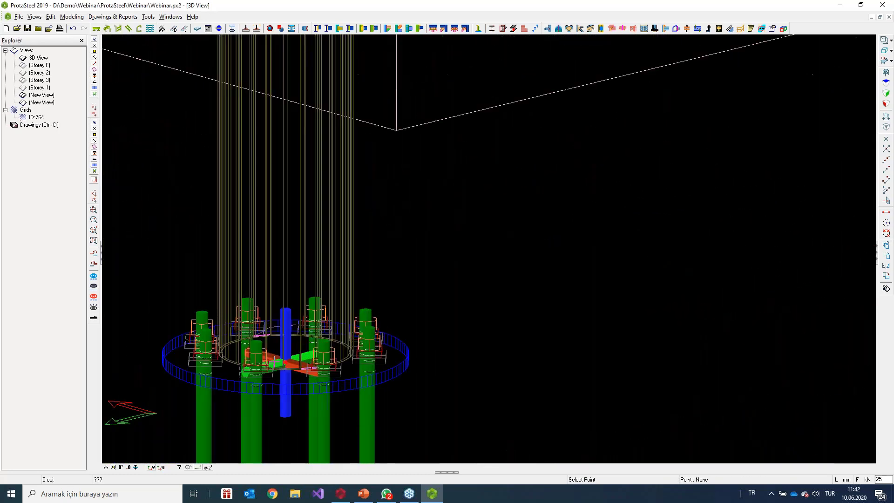
{"action": "left_click", "coordinate": [285, 363]}
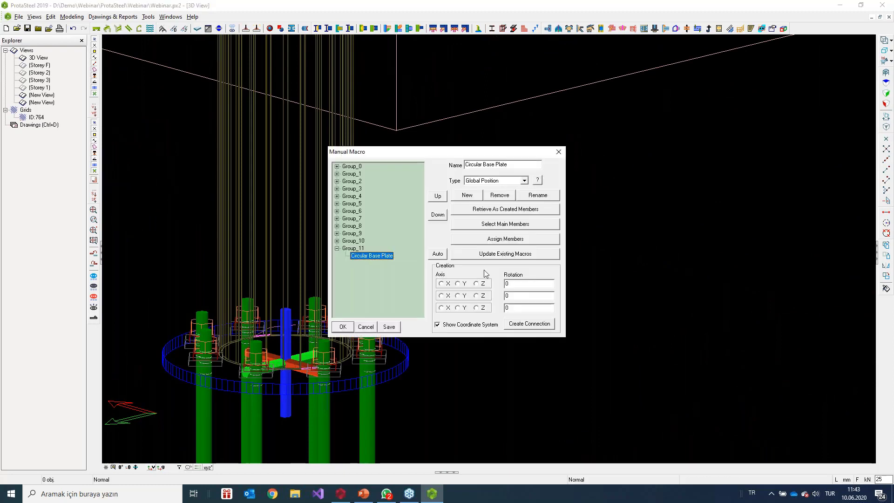
{"action": "left_click", "coordinate": [389, 327]}
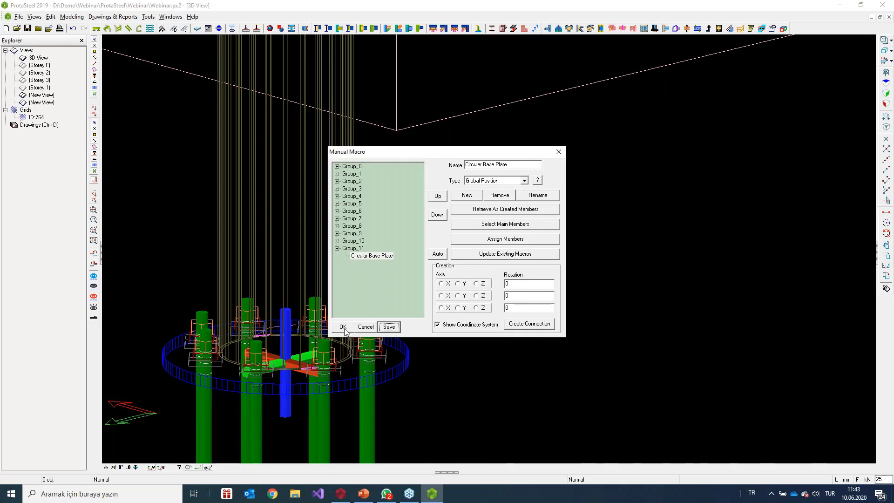
{"action": "left_click", "coordinate": [343, 327]}
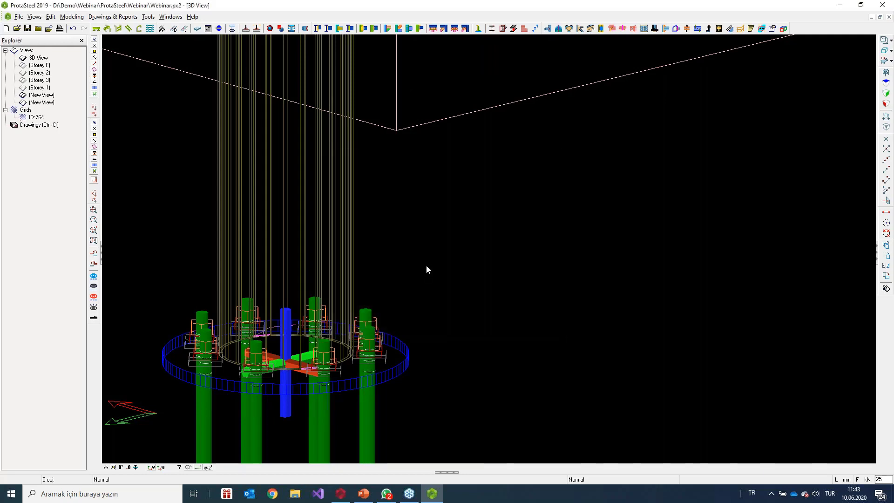
Step: Examine the neighbouring round column's undetailed base on its cylindrical pedestal and compare it with the detailed column base
{"action": "scroll", "coordinate": [426, 265], "scroll_direction": "down", "scroll_amount": 6}
{"action": "middle_click_drag", "start_coordinate": [464, 258], "coordinate": [591, 257]}
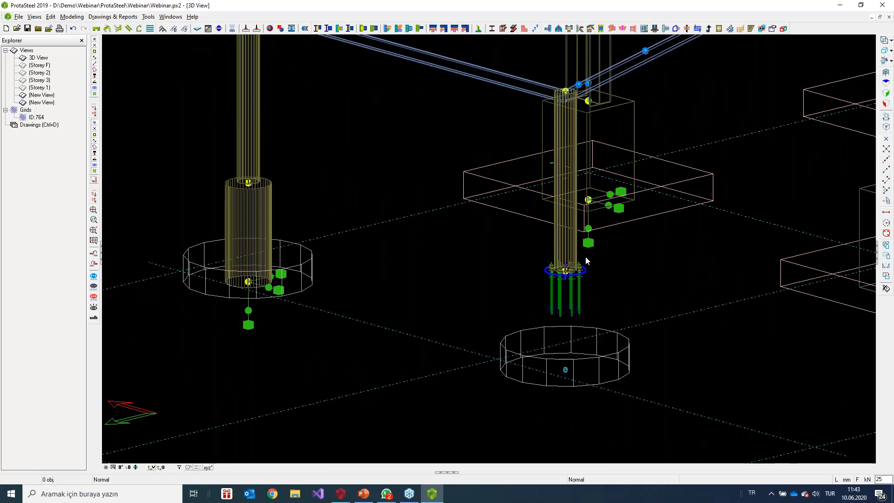
{"action": "scroll", "coordinate": [578, 256], "scroll_direction": "up", "scroll_amount": 2}
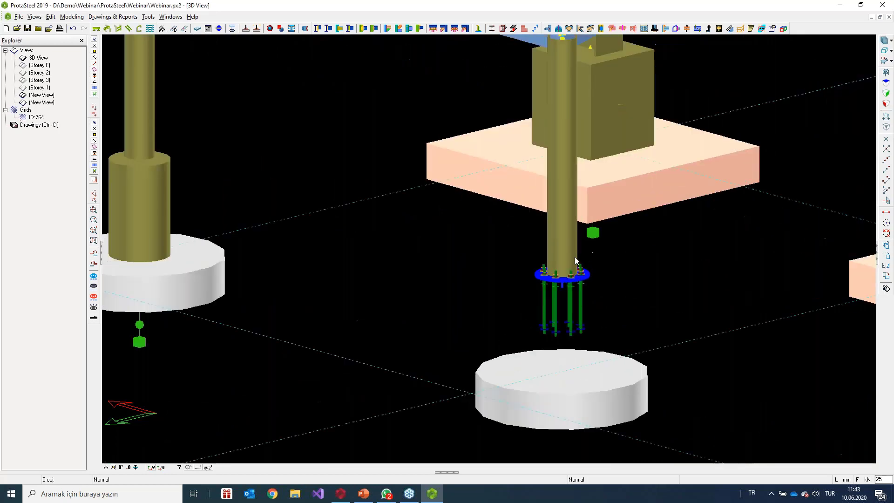
{"action": "scroll", "coordinate": [575, 256], "scroll_direction": "down", "scroll_amount": 2}
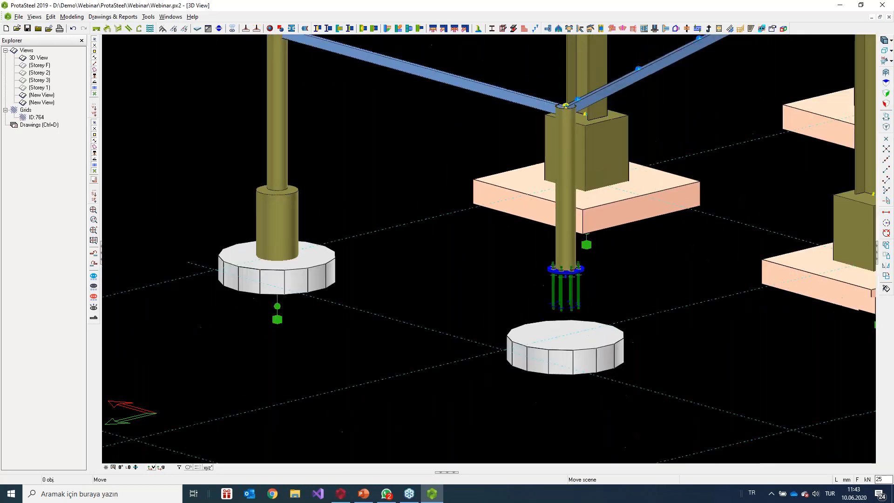
{"action": "middle_click_drag", "start_coordinate": [357, 219], "coordinate": [521, 241]}
{"action": "scroll", "coordinate": [434, 189], "scroll_direction": "up", "scroll_amount": 3}
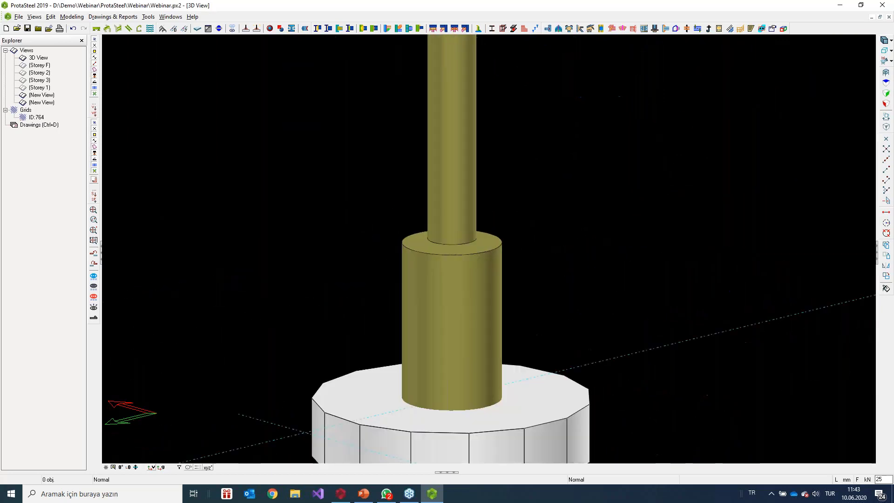
{"action": "scroll", "coordinate": [442, 203], "scroll_direction": "down", "scroll_amount": 3}
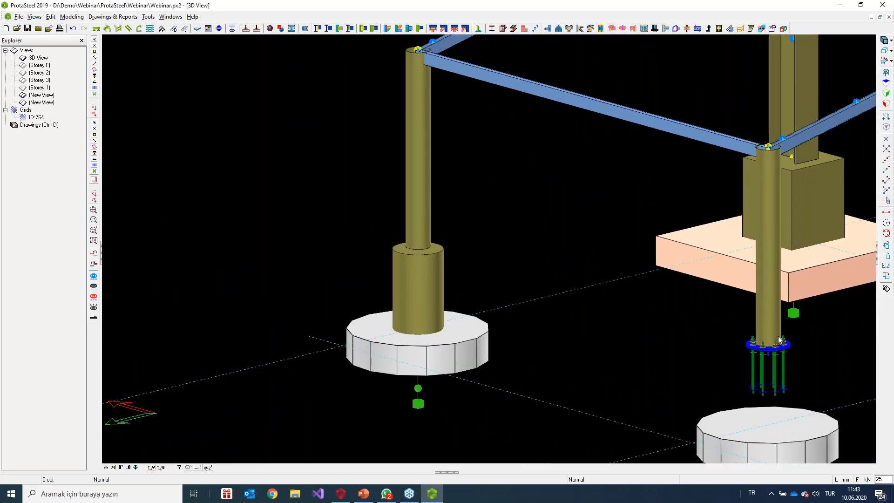
{"action": "scroll", "coordinate": [411, 311], "scroll_direction": "up", "scroll_amount": 5}
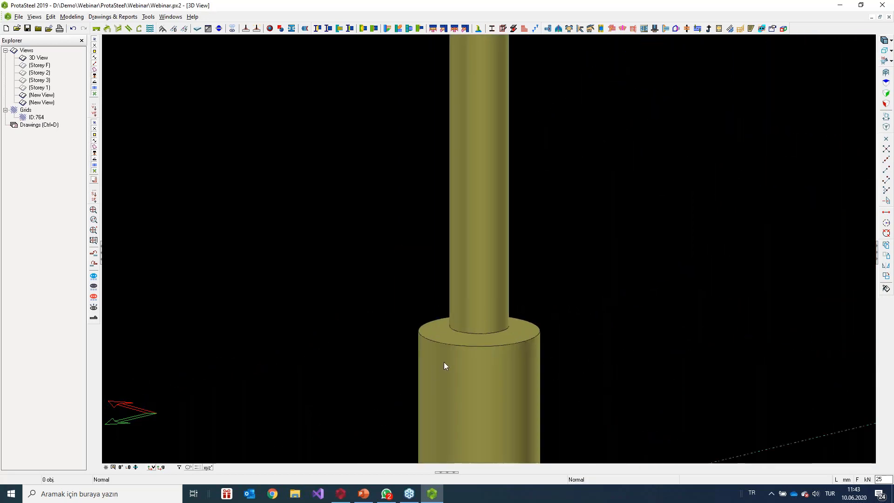
Step: Try to create the saved Circular Base Plate connection at the joint where the neighbouring round column meets its pedestal
{"action": "left_click", "coordinate": [773, 28]}
{"action": "left_click_drag", "start_coordinate": [526, 151], "coordinate": [800, 64]}
{"action": "left_click", "coordinate": [611, 161]}
{"action": "left_click", "coordinate": [646, 169]}
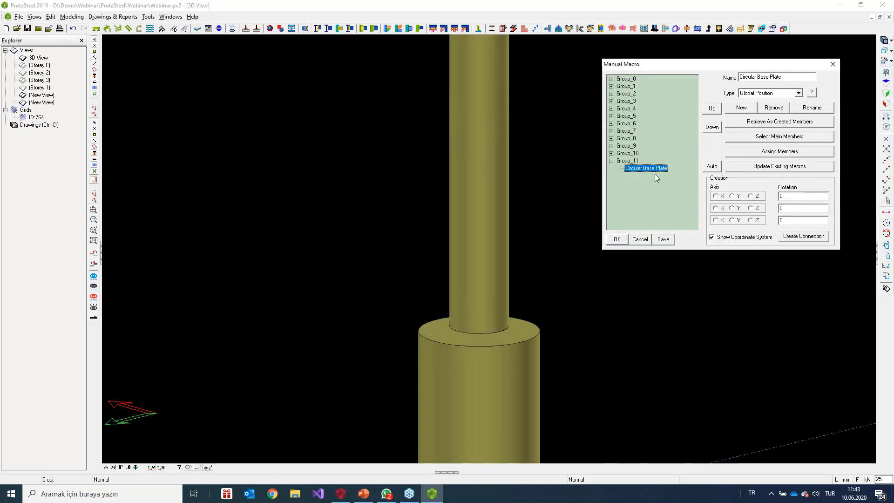
{"action": "left_click", "coordinate": [793, 238]}
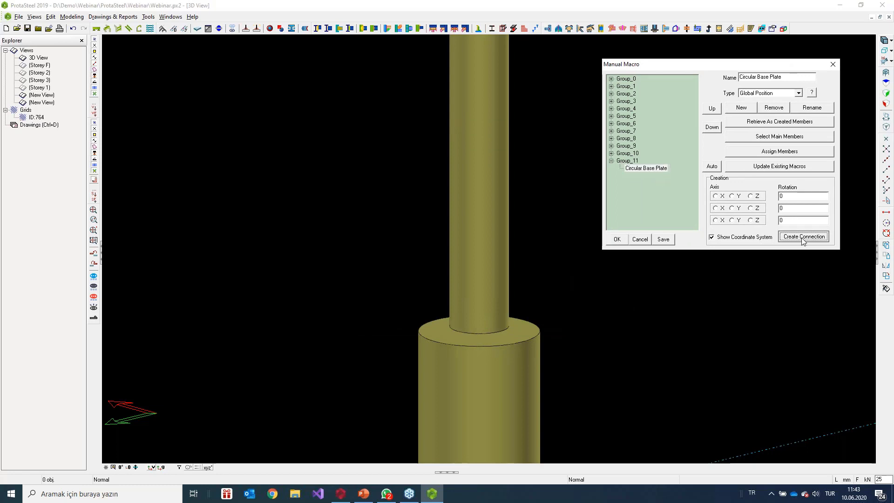
{"action": "left_click", "coordinate": [481, 322]}
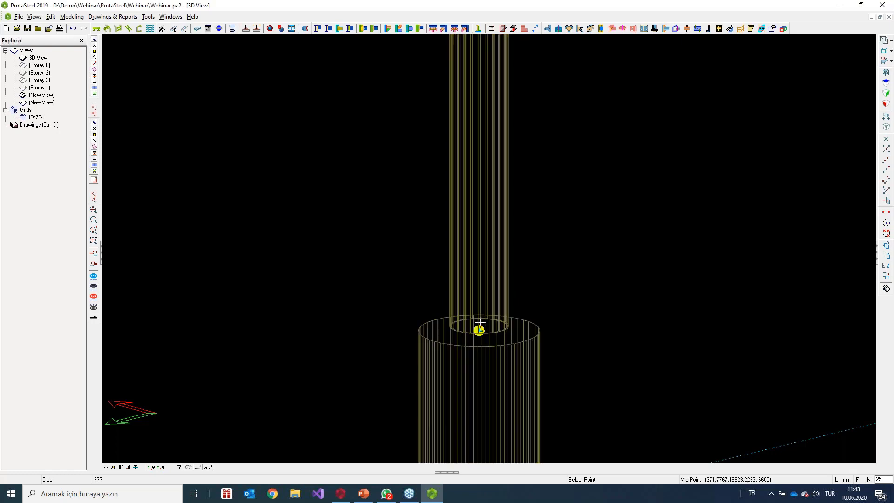
{"action": "scroll", "coordinate": [479, 325], "scroll_direction": "up", "scroll_amount": 5}
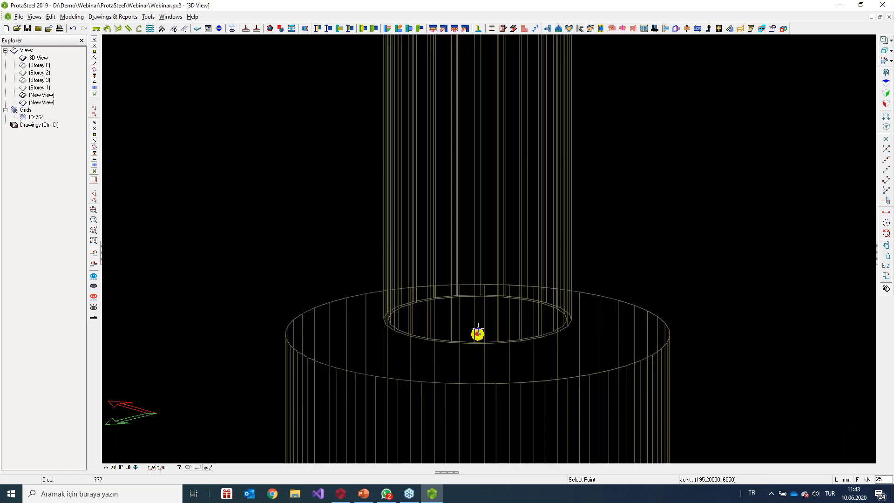
{"action": "left_click", "coordinate": [478, 332]}
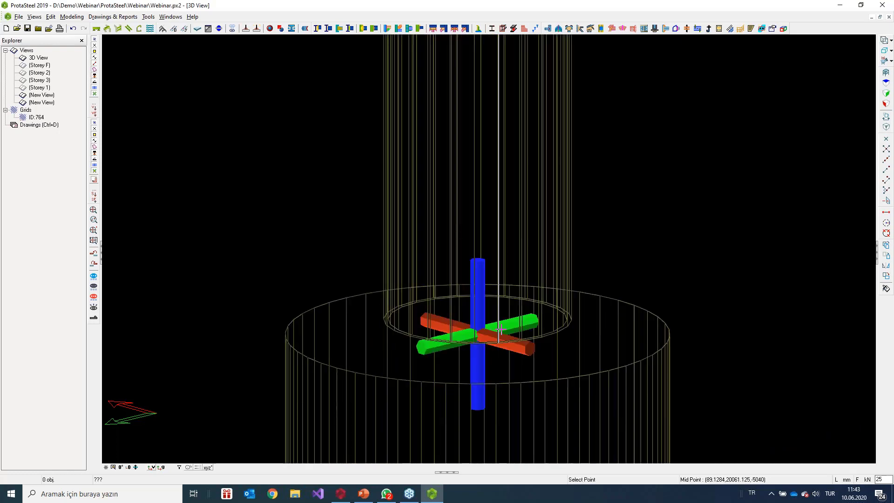
{"action": "scroll", "coordinate": [501, 308], "scroll_direction": "down", "scroll_amount": 2}
{"action": "scroll", "coordinate": [512, 298], "scroll_direction": "down", "scroll_amount": 2}
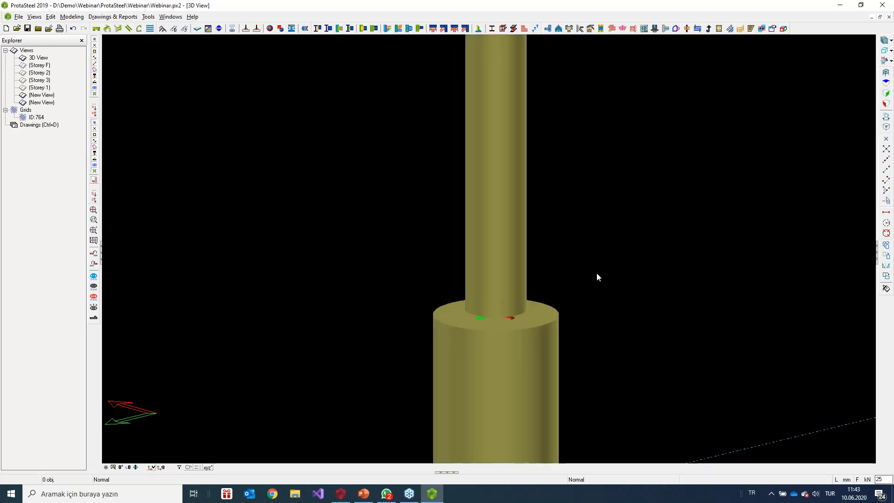
Step: Repeat the Circular Base Plate connection from the manual macro list, picking the joint at the neighbouring round column's bottom end
{"action": "scroll", "coordinate": [597, 272], "scroll_direction": "down", "scroll_amount": 3}
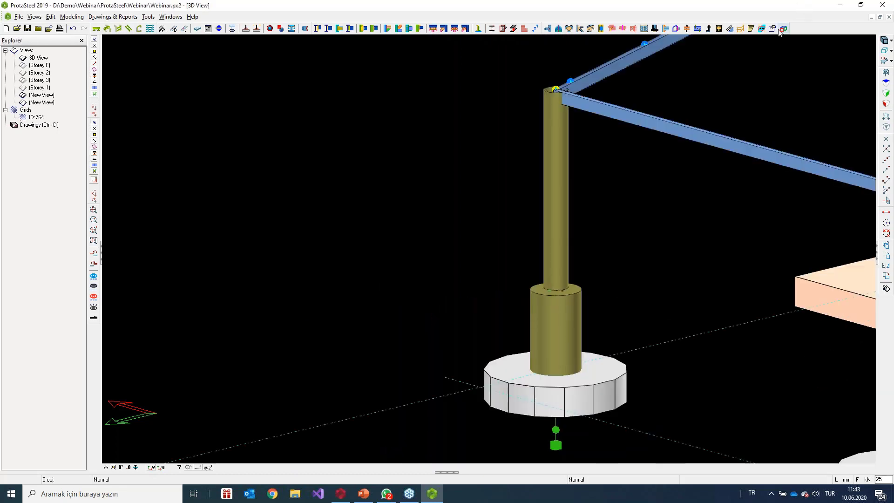
{"action": "left_click", "coordinate": [779, 29]}
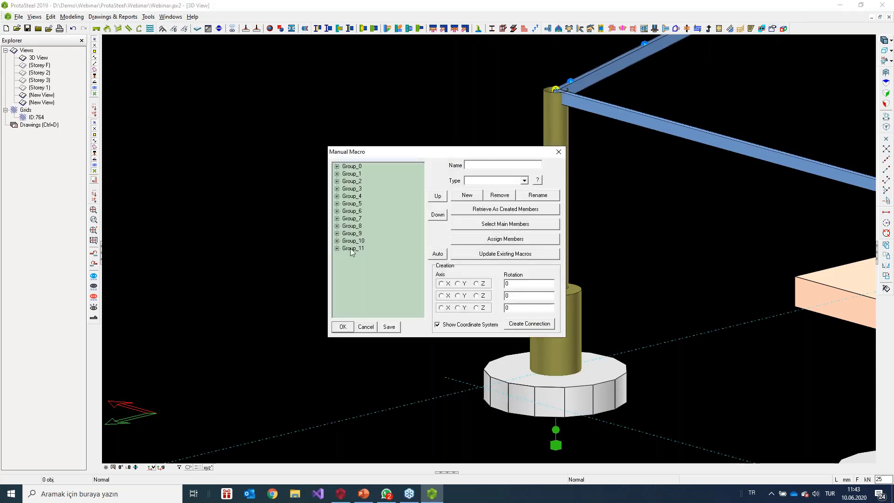
{"action": "left_click", "coordinate": [337, 249]}
{"action": "left_click", "coordinate": [361, 256]}
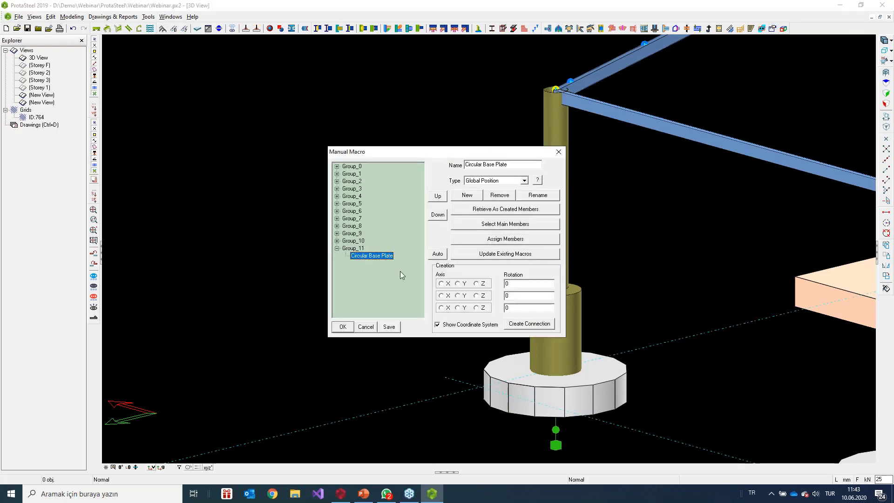
{"action": "left_click", "coordinate": [517, 323]}
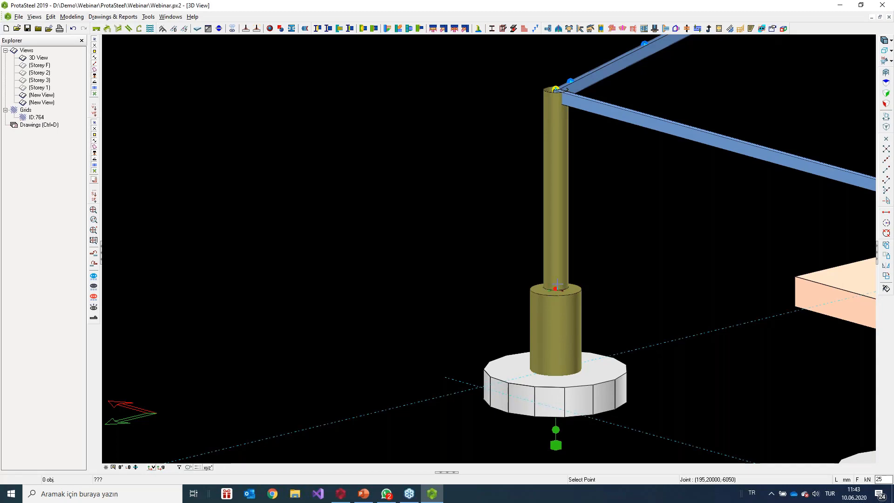
{"action": "left_click", "coordinate": [557, 285]}
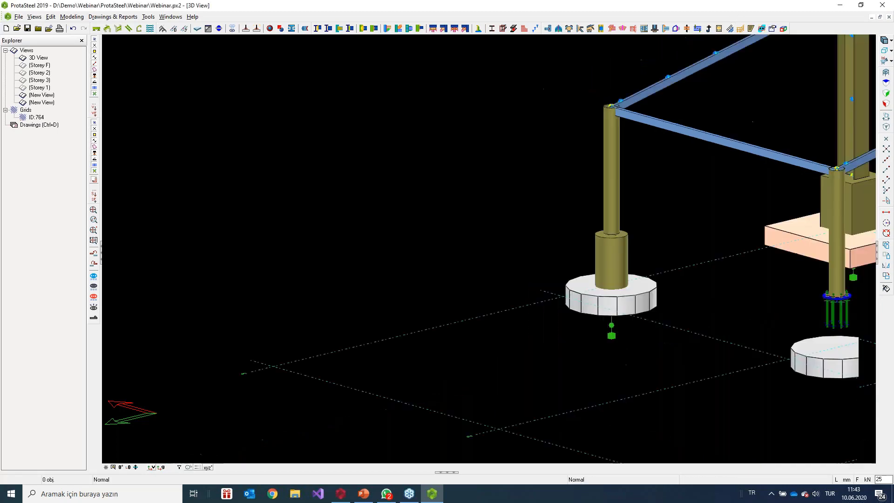
Step: Create the Cbaseplate manual macro connection from Group_9 at the point where the neighbouring round column meets its pedestal
{"action": "scroll", "coordinate": [577, 218], "scroll_direction": "up", "scroll_amount": 6}
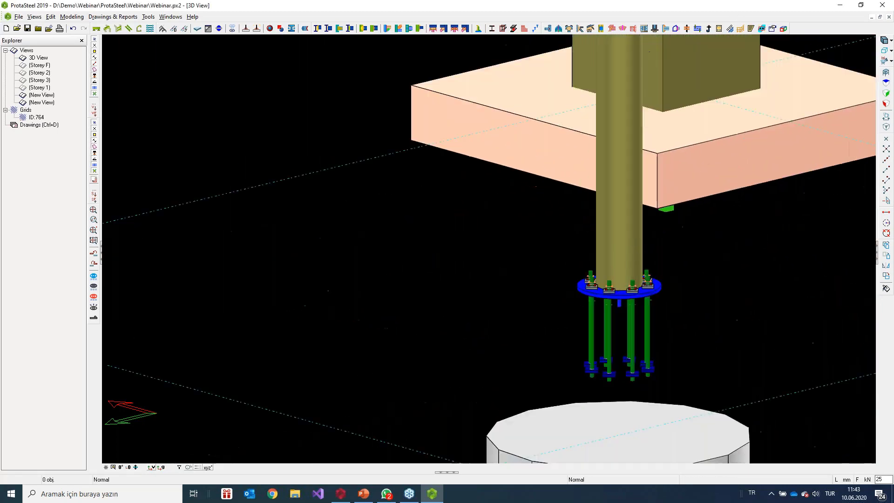
{"action": "middle_click_drag", "start_coordinate": [611, 252], "coordinate": [559, 229]}
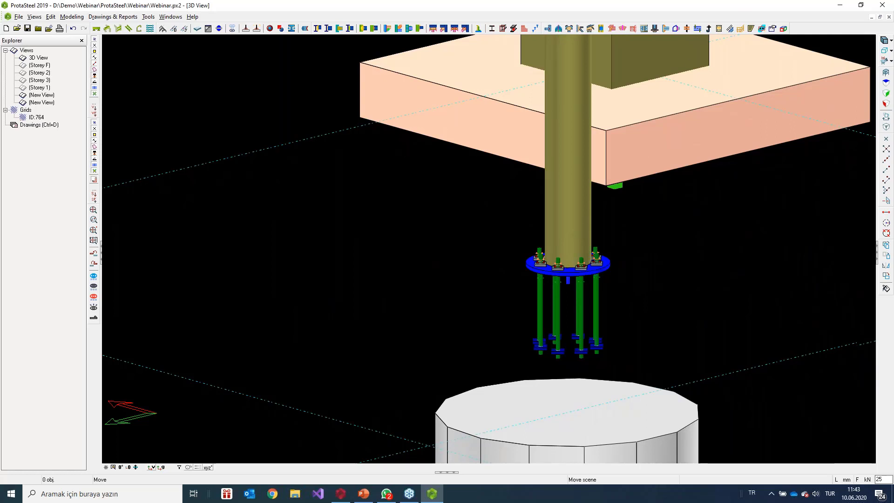
{"action": "middle_click_drag", "start_coordinate": [401, 150], "coordinate": [777, 178]}
{"action": "middle_click_drag", "start_coordinate": [302, 86], "coordinate": [391, 175]}
{"action": "scroll", "coordinate": [391, 176], "scroll_direction": "up", "scroll_amount": 4}
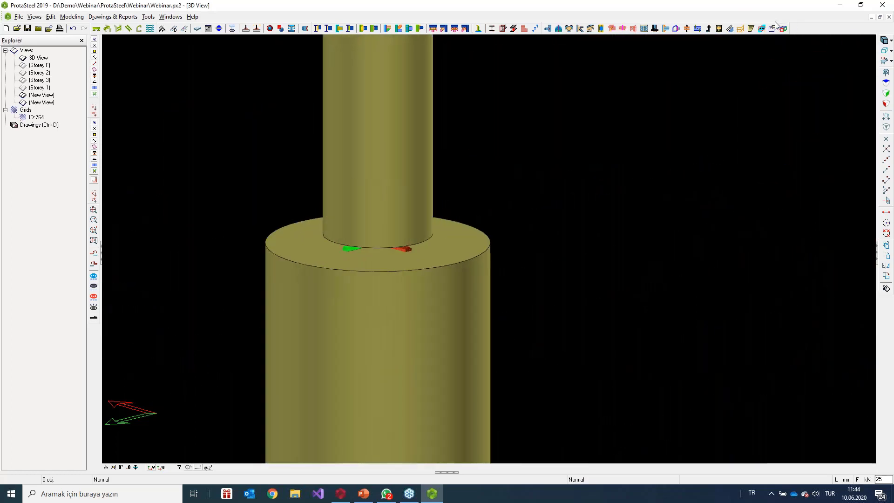
{"action": "left_click", "coordinate": [773, 28]}
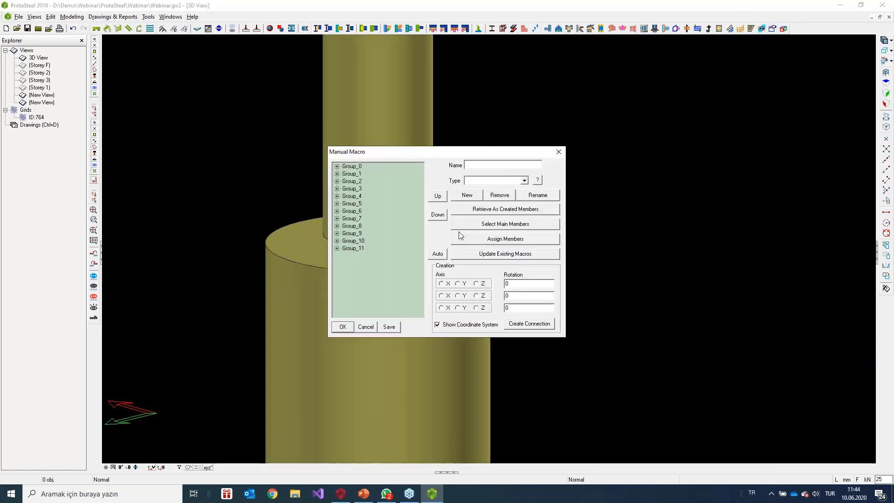
{"action": "left_click", "coordinate": [337, 226]}
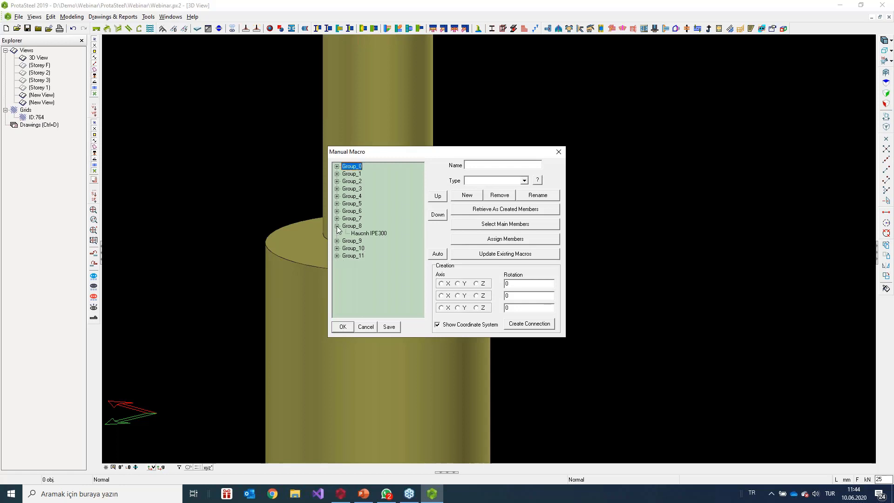
{"action": "left_click", "coordinate": [337, 241]}
{"action": "left_click", "coordinate": [363, 248]}
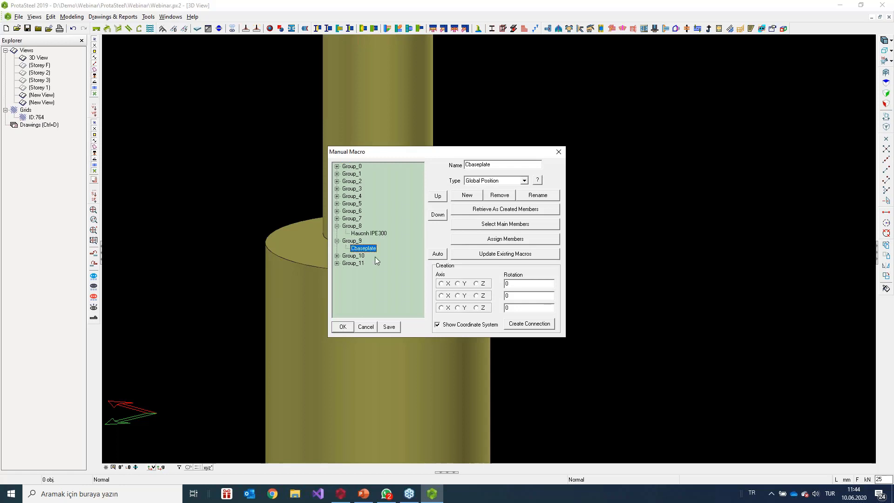
{"action": "left_click", "coordinate": [531, 325]}
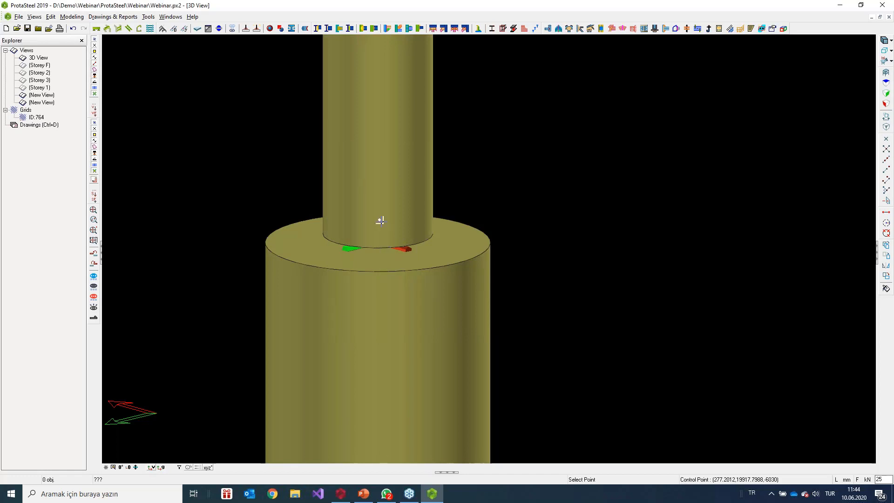
{"action": "left_click", "coordinate": [380, 221]}
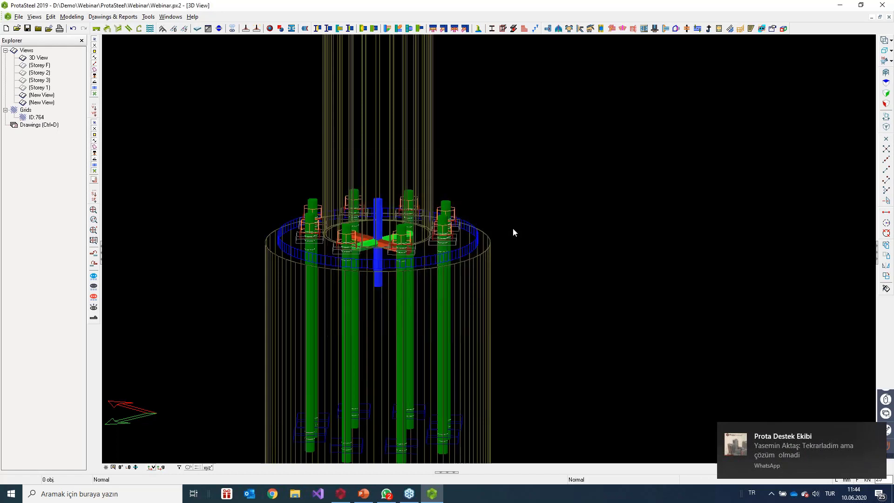
Step: Return the model to solid display and inspect the new circular base plate and anchors on the pedestal
{"action": "scroll", "coordinate": [504, 228], "scroll_direction": "down", "scroll_amount": 3}
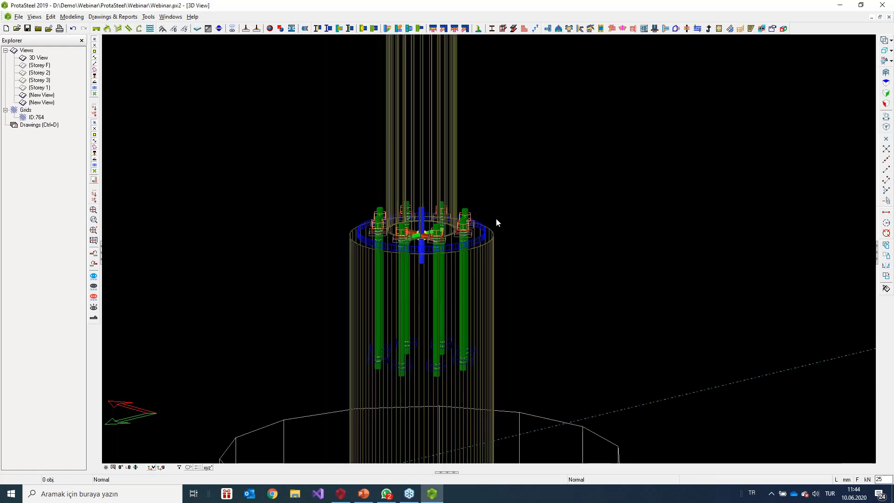
{"action": "key", "text": "ctrl+2"}
{"action": "key", "text": "ctrl+4"}
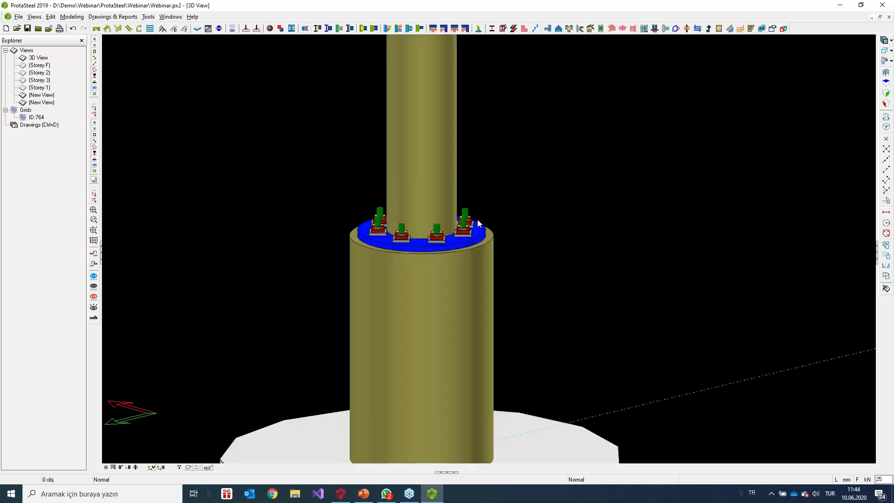
{"action": "scroll", "coordinate": [478, 221], "scroll_direction": "down", "scroll_amount": 5}
{"action": "middle_click_drag", "start_coordinate": [449, 210], "coordinate": [425, 226], "text": "ctrl"}
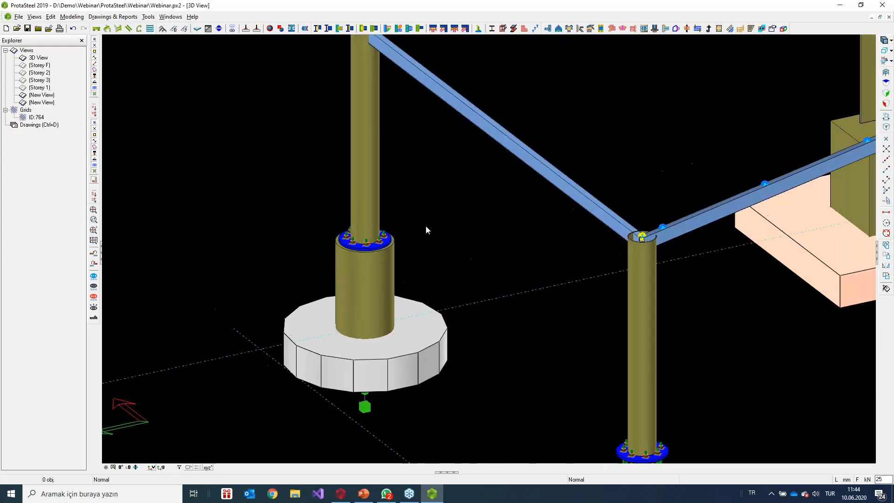
{"action": "scroll", "coordinate": [426, 226], "scroll_direction": "up", "scroll_amount": 6}
{"action": "scroll", "coordinate": [387, 225], "scroll_direction": "down", "scroll_amount": 9}
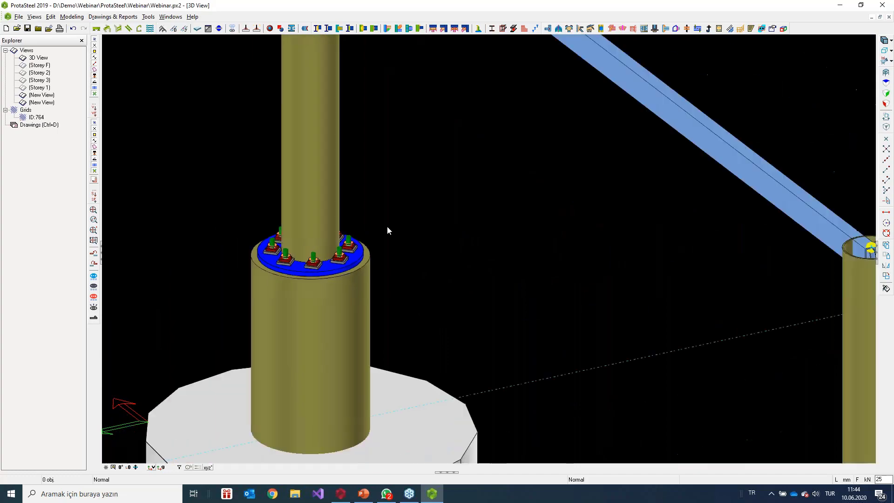
Step: Notch the secondary beam's end where it overlaps the main beam, picking the top flange corner at the main beam's edge
{"action": "middle_click_drag", "start_coordinate": [387, 225], "coordinate": [1, 240]}
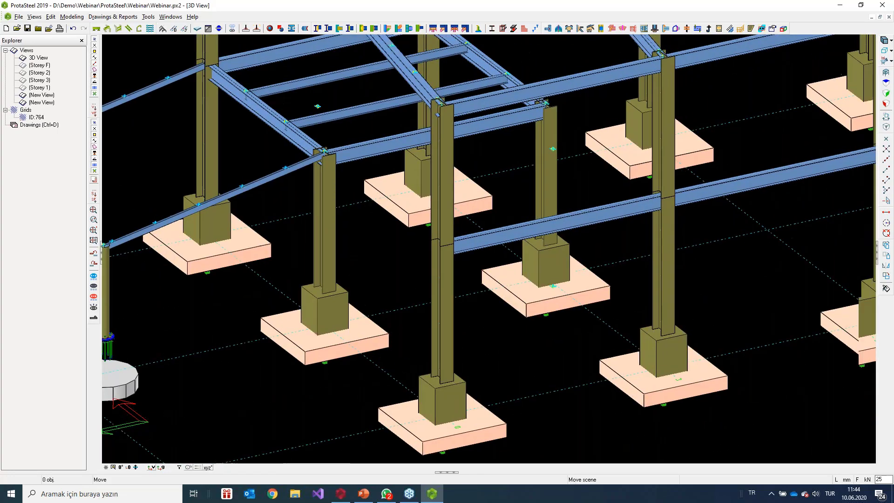
{"action": "middle_click_drag", "start_coordinate": [876, 84], "coordinate": [872, 198]}
{"action": "scroll", "coordinate": [437, 189], "scroll_direction": "up", "scroll_amount": 8}
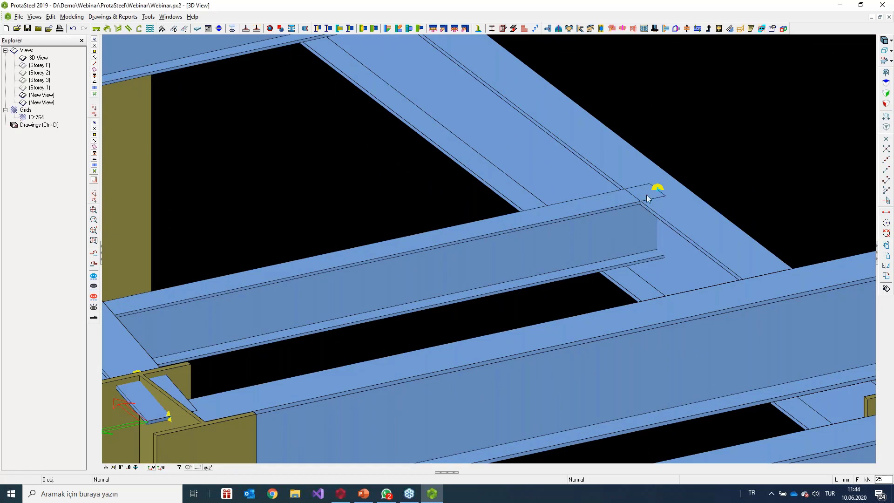
{"action": "scroll", "coordinate": [647, 199], "scroll_direction": "up", "scroll_amount": 2}
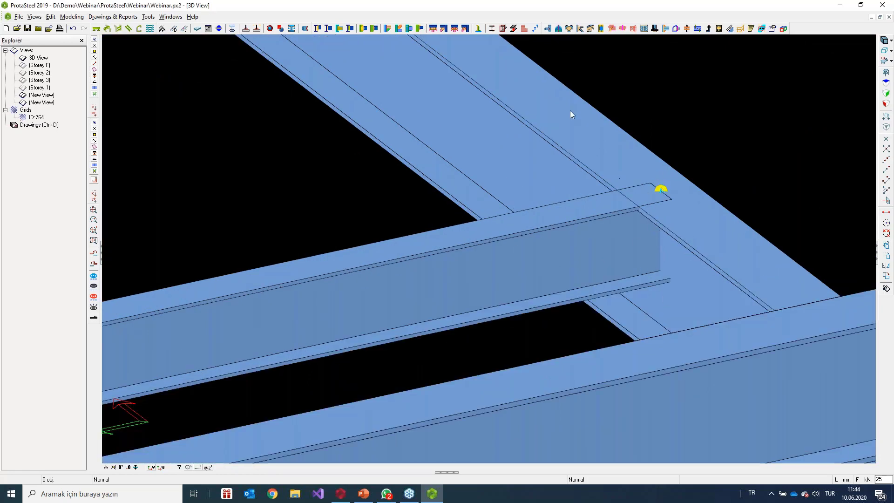
{"action": "left_click", "coordinate": [525, 29]}
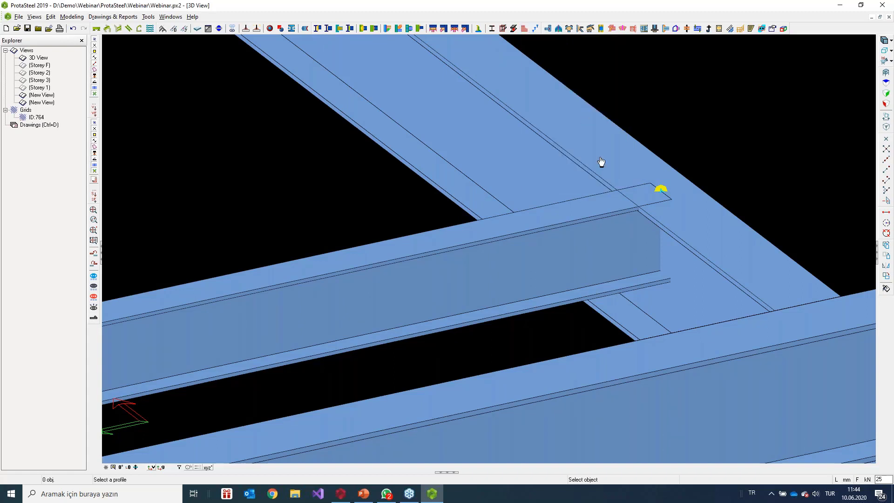
{"action": "left_click", "coordinate": [581, 217]}
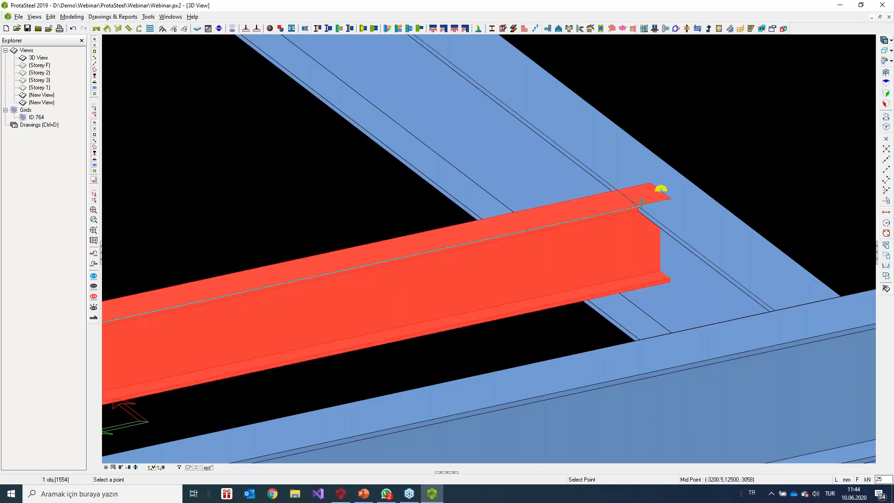
{"action": "scroll", "coordinate": [633, 208], "scroll_direction": "up", "scroll_amount": 3}
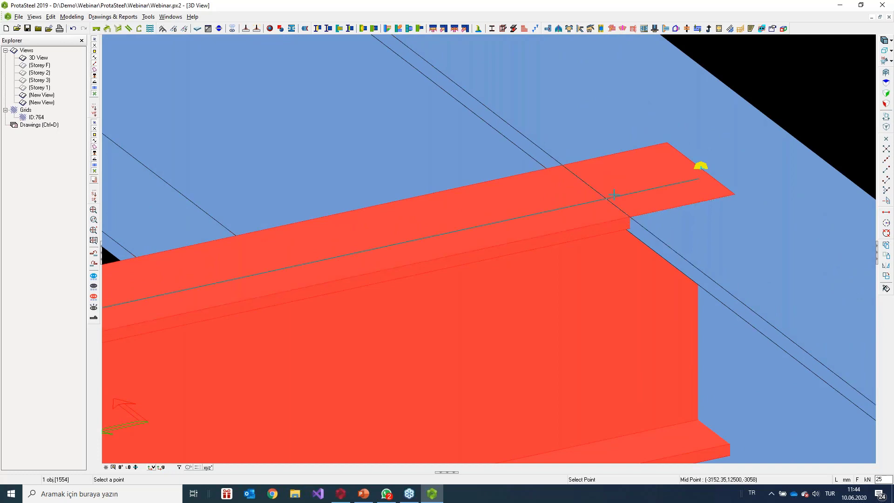
{"action": "left_click", "coordinate": [629, 217]}
Step: Review the whole steel frame and check the detailed bases of the two round columns
{"action": "scroll", "coordinate": [630, 205], "scroll_direction": "down", "scroll_amount": 8}
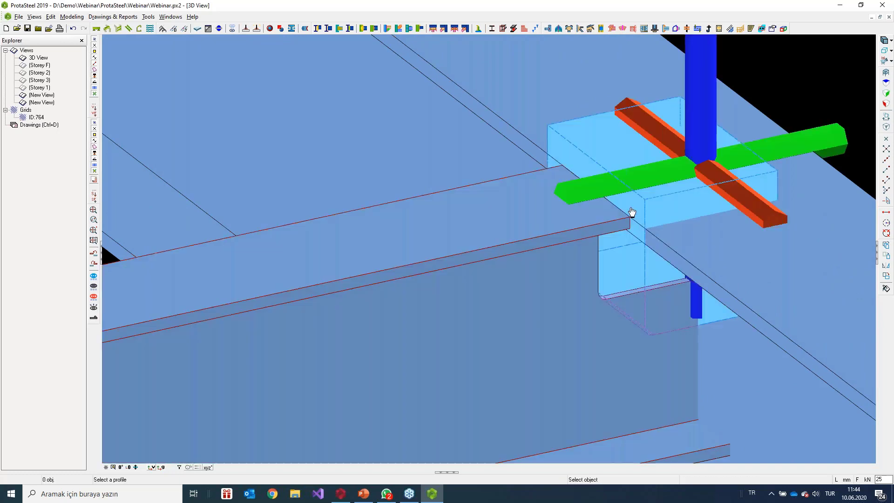
{"action": "scroll", "coordinate": [616, 189], "scroll_direction": "down", "scroll_amount": 8}
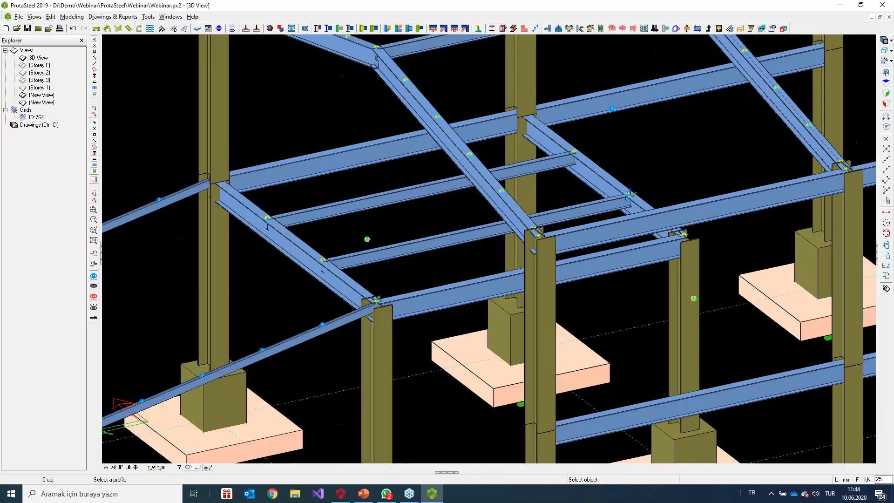
{"action": "middle_click_drag", "start_coordinate": [616, 189], "coordinate": [536, 189]}
{"action": "middle_click_drag", "start_coordinate": [586, 163], "coordinate": [564, 174]}
{"action": "scroll", "coordinate": [564, 174], "scroll_direction": "up", "scroll_amount": 3}
{"action": "scroll", "coordinate": [599, 142], "scroll_direction": "down", "scroll_amount": 3}
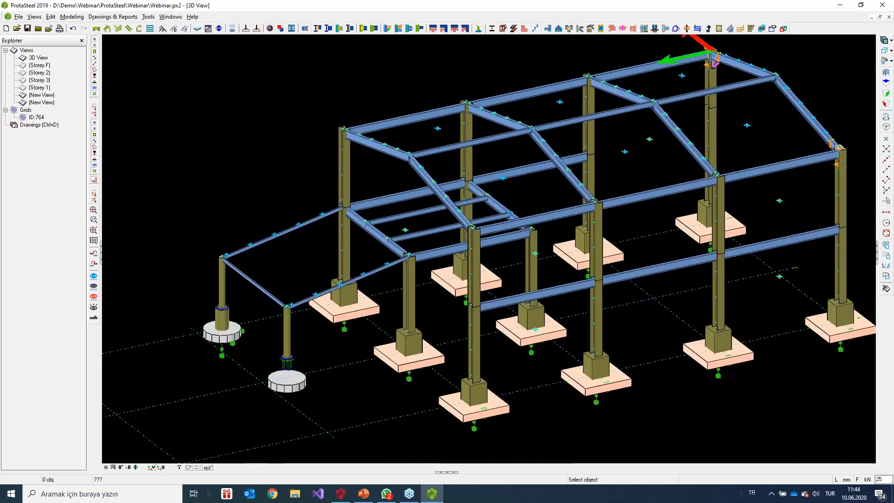
{"action": "middle_click_drag", "start_coordinate": [599, 142], "coordinate": [641, 122]}
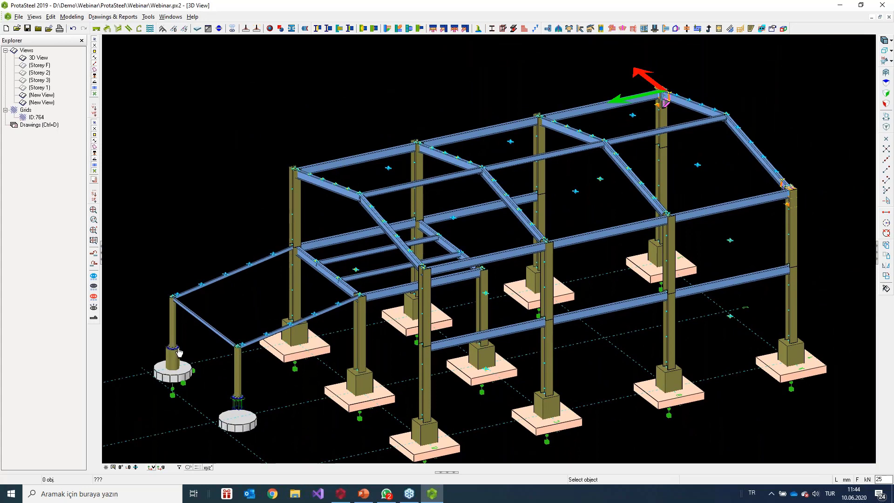
{"action": "scroll", "coordinate": [175, 350], "scroll_direction": "up", "scroll_amount": 5}
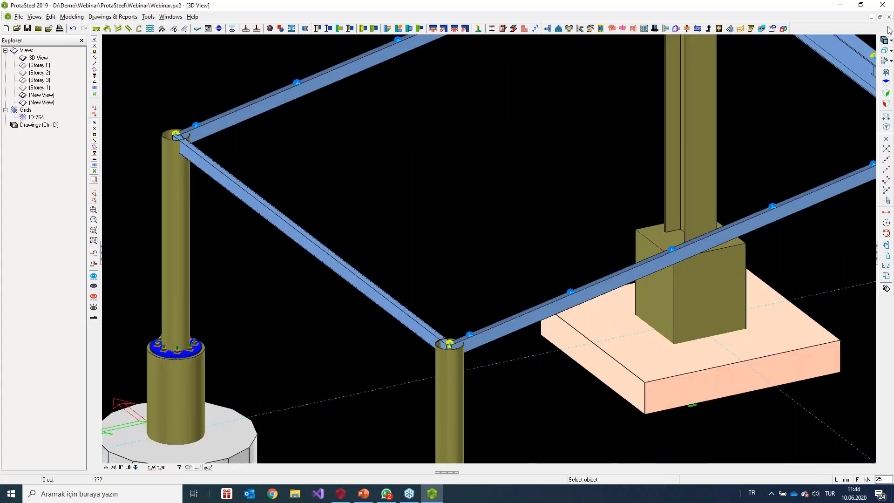